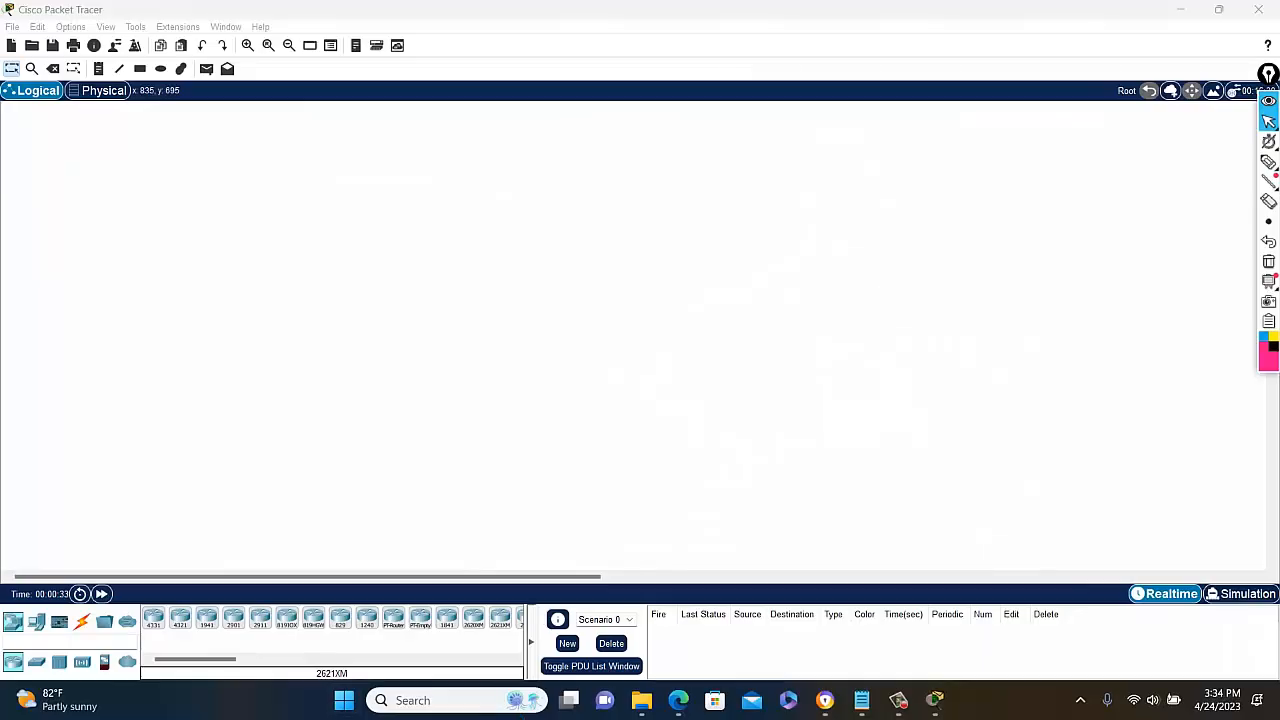
Place a 2960 switch in the empty workspace and close the pen overlay's pop-up
click(1268, 76)
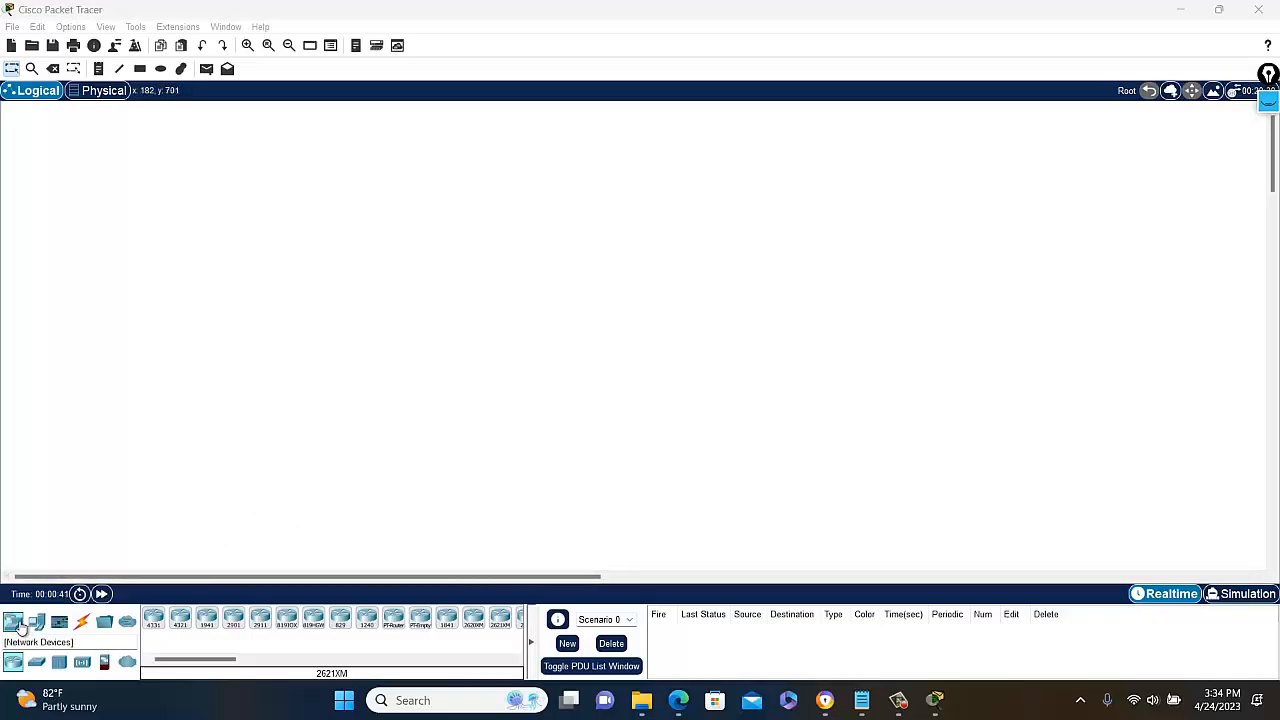
drag(37, 661, 122, 558)
drag(192, 527, 488, 272)
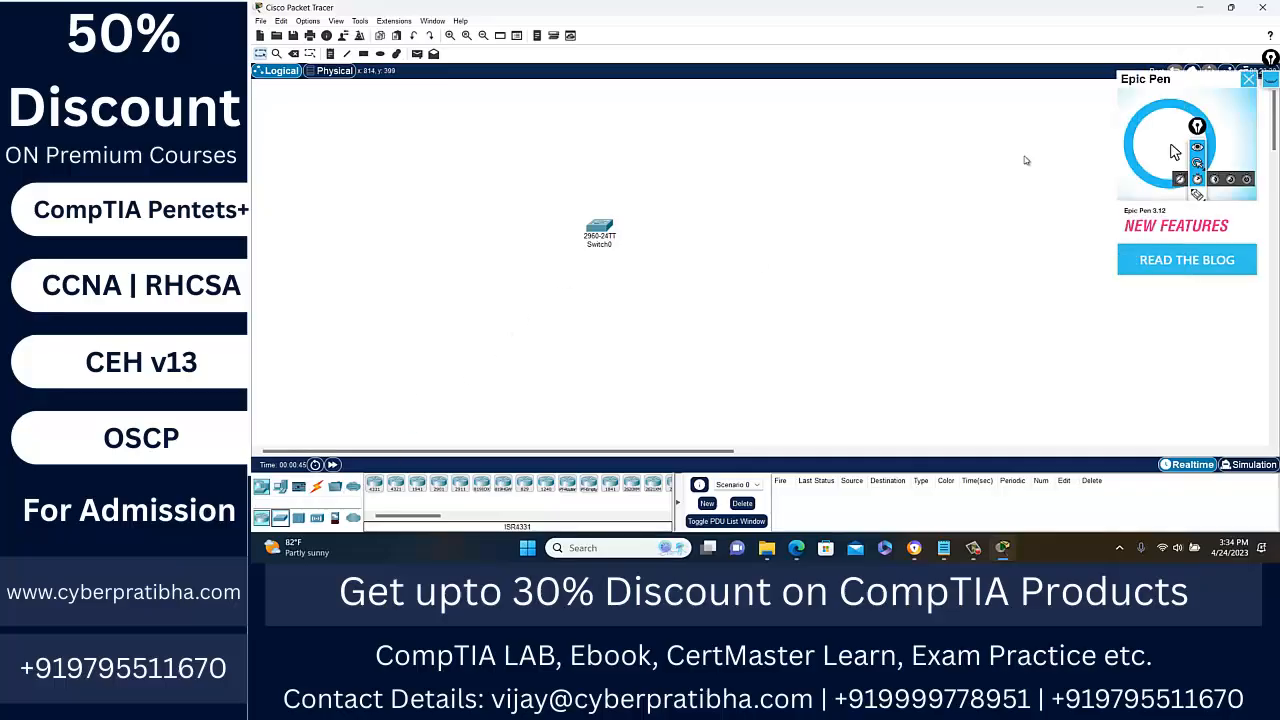
click(1249, 79)
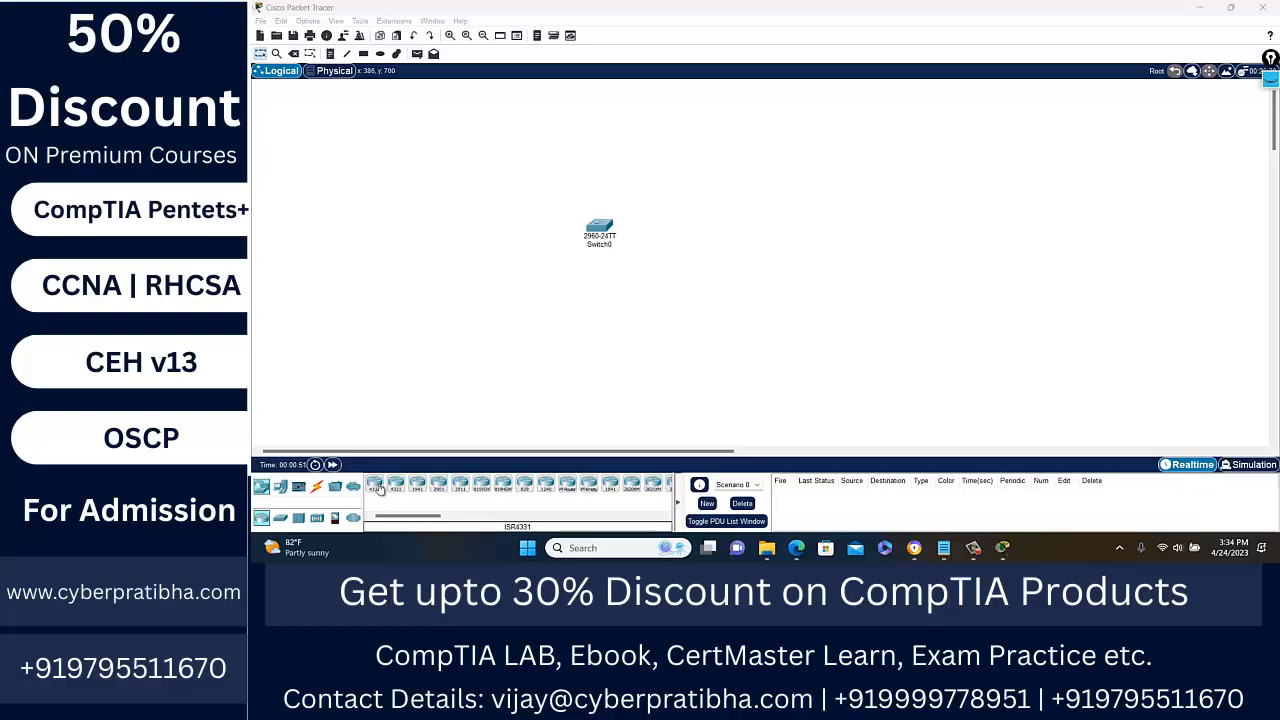
Add a 4331 router above the 2960 switch and adjust the positions of both devices
drag(378, 486, 749, 153)
drag(597, 229, 583, 257)
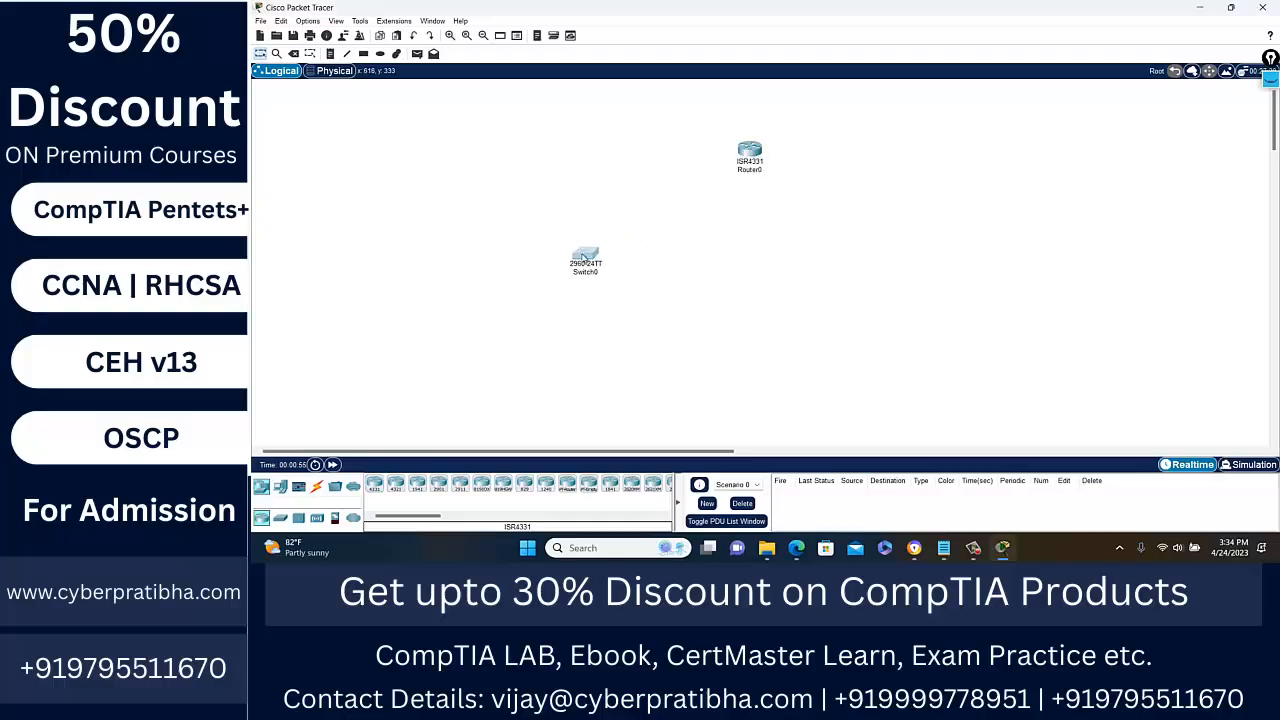
drag(740, 155, 695, 148)
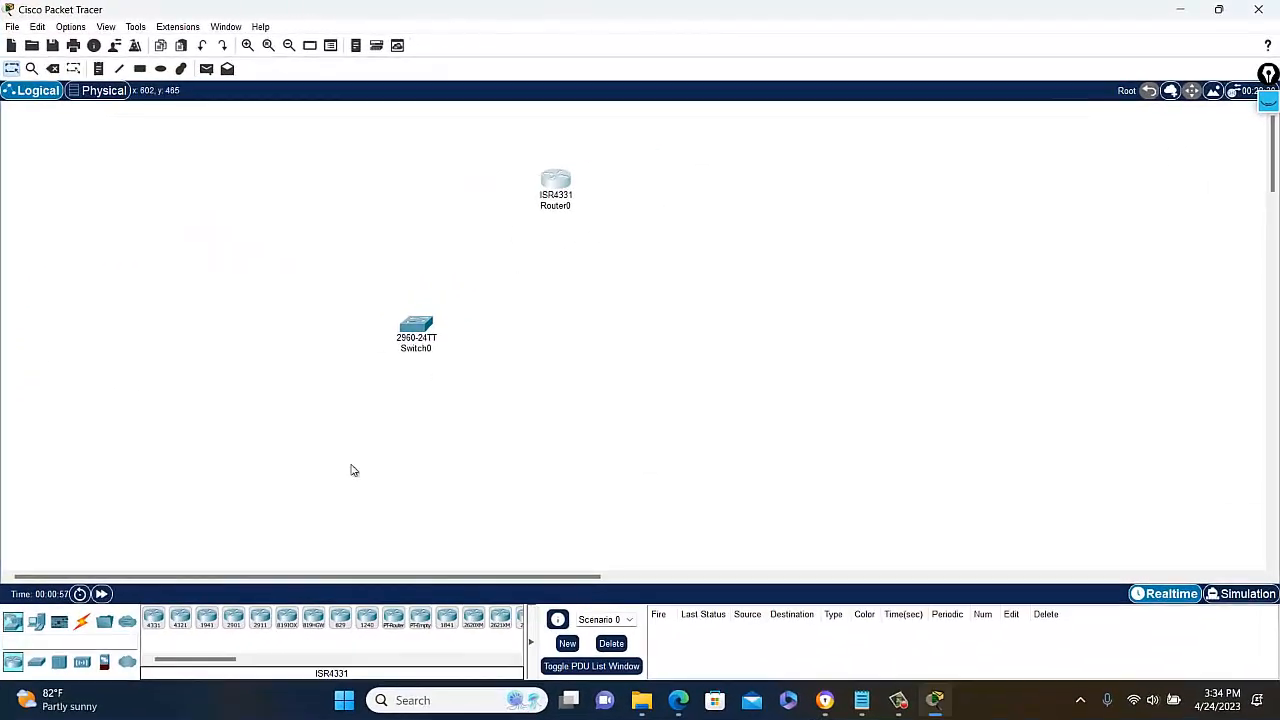
Add two more 4331 routers beside the first one and space the three routers out in a row
drag(212, 583, 737, 190)
drag(564, 189, 496, 185)
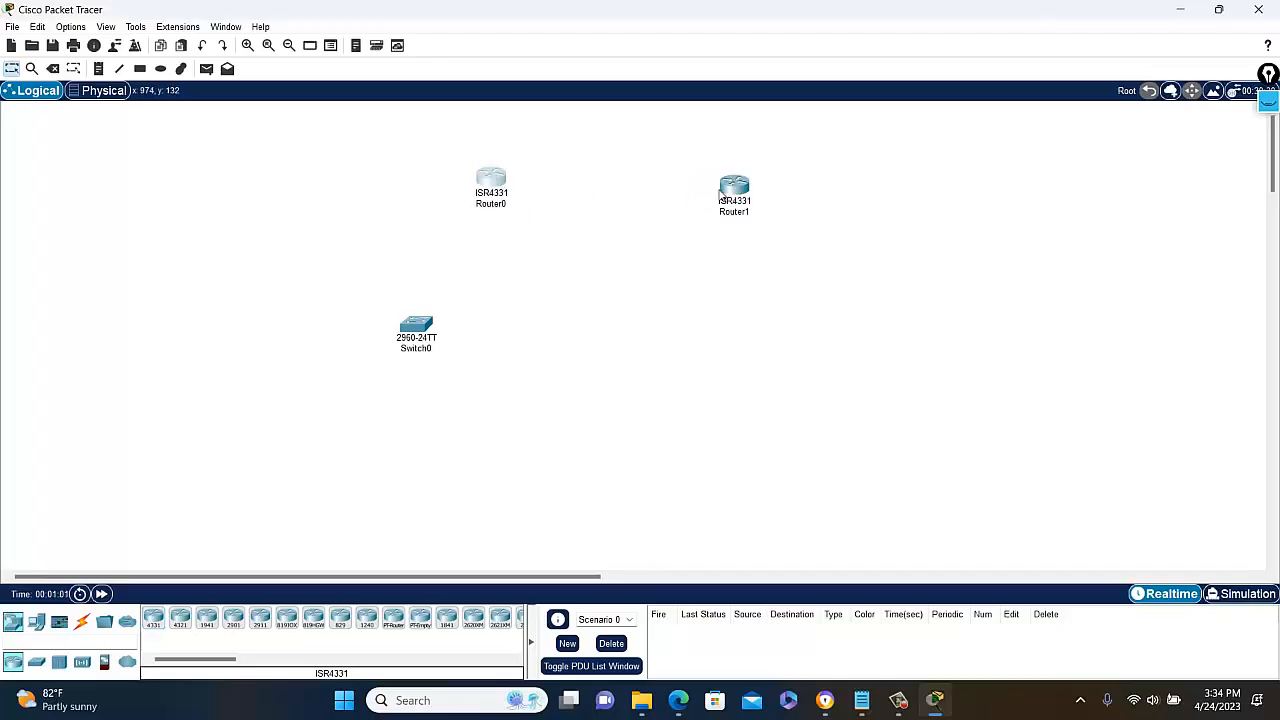
drag(735, 186, 701, 176)
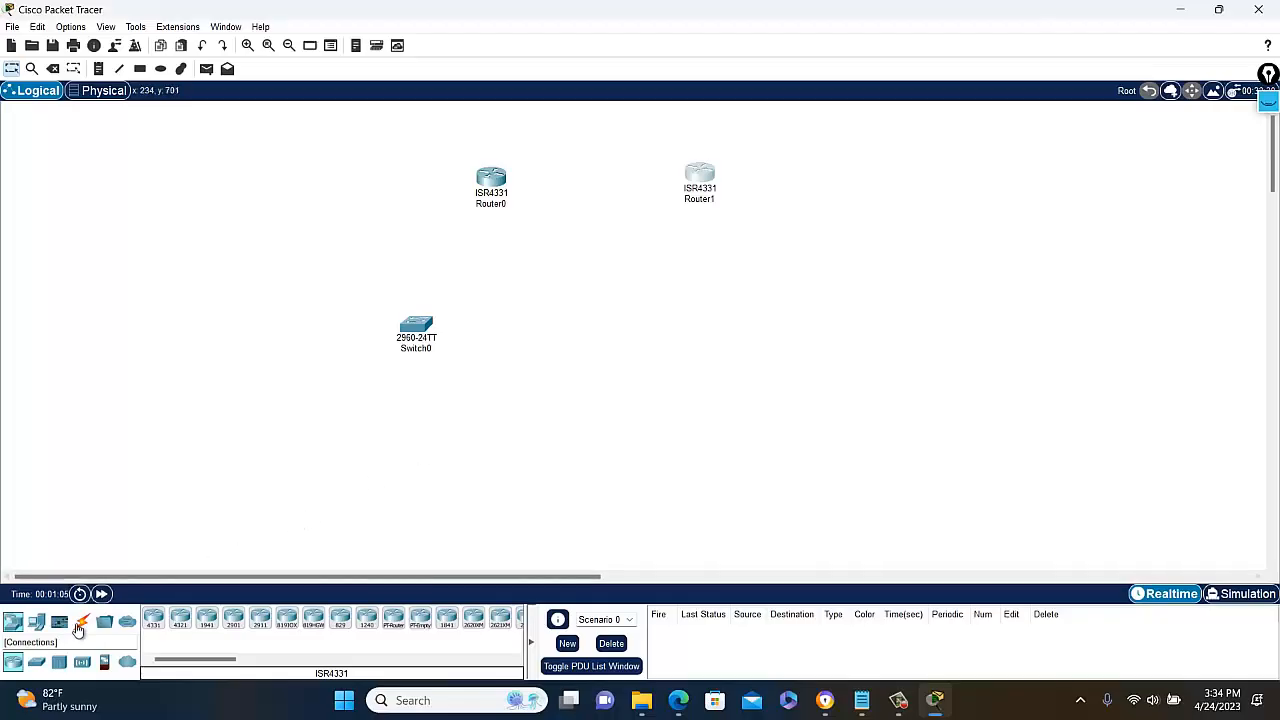
click(154, 621)
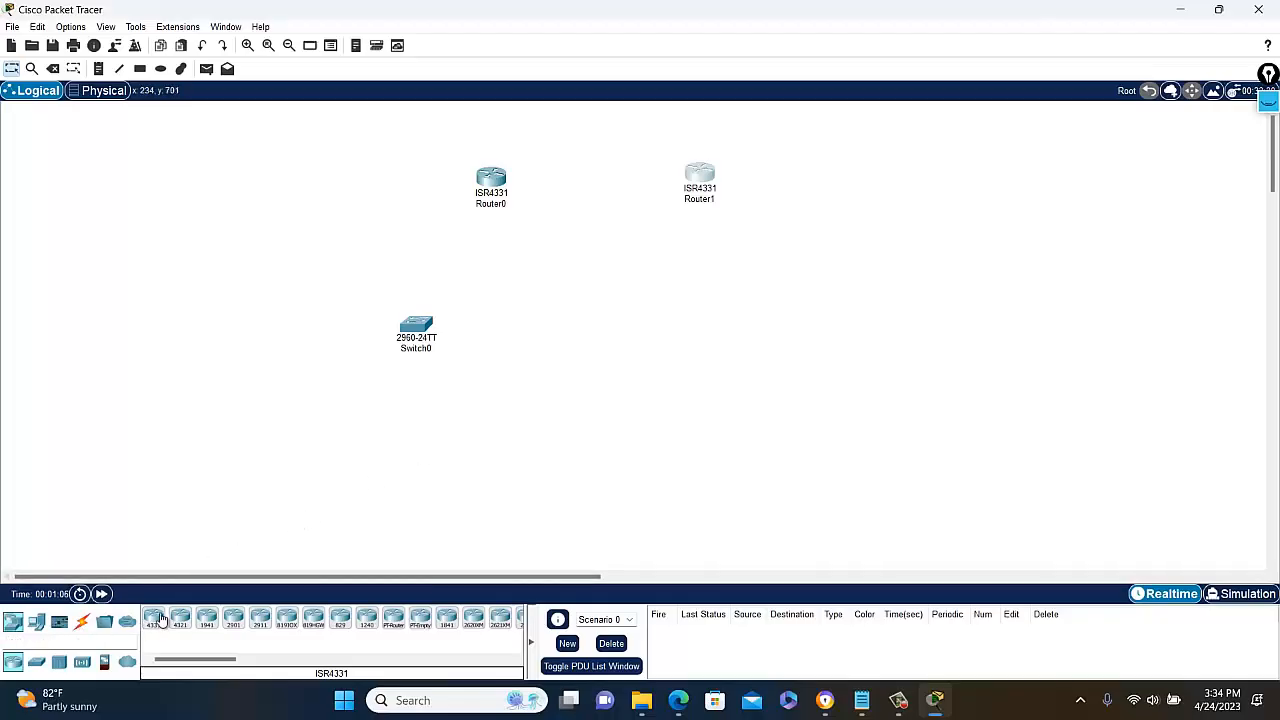
click(851, 183)
drag(698, 186, 677, 184)
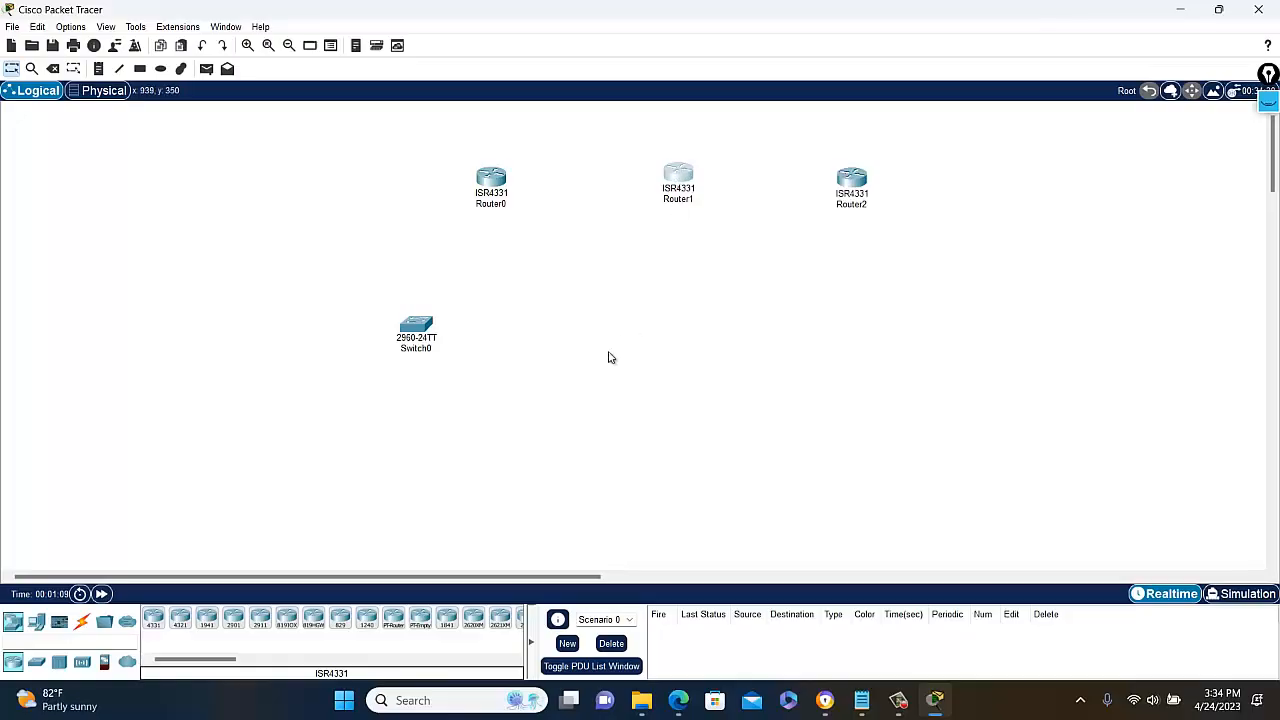
Place a PC below and to the left of the 2960 switch
click(36, 661)
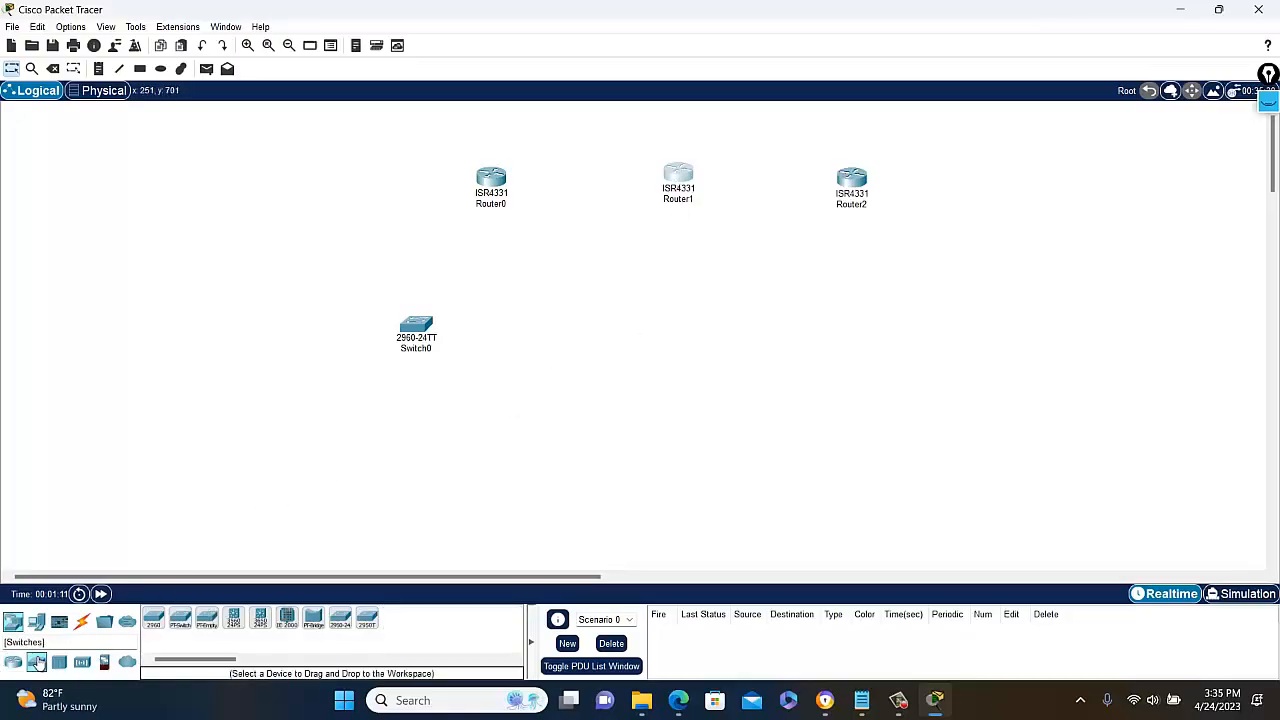
click(36, 621)
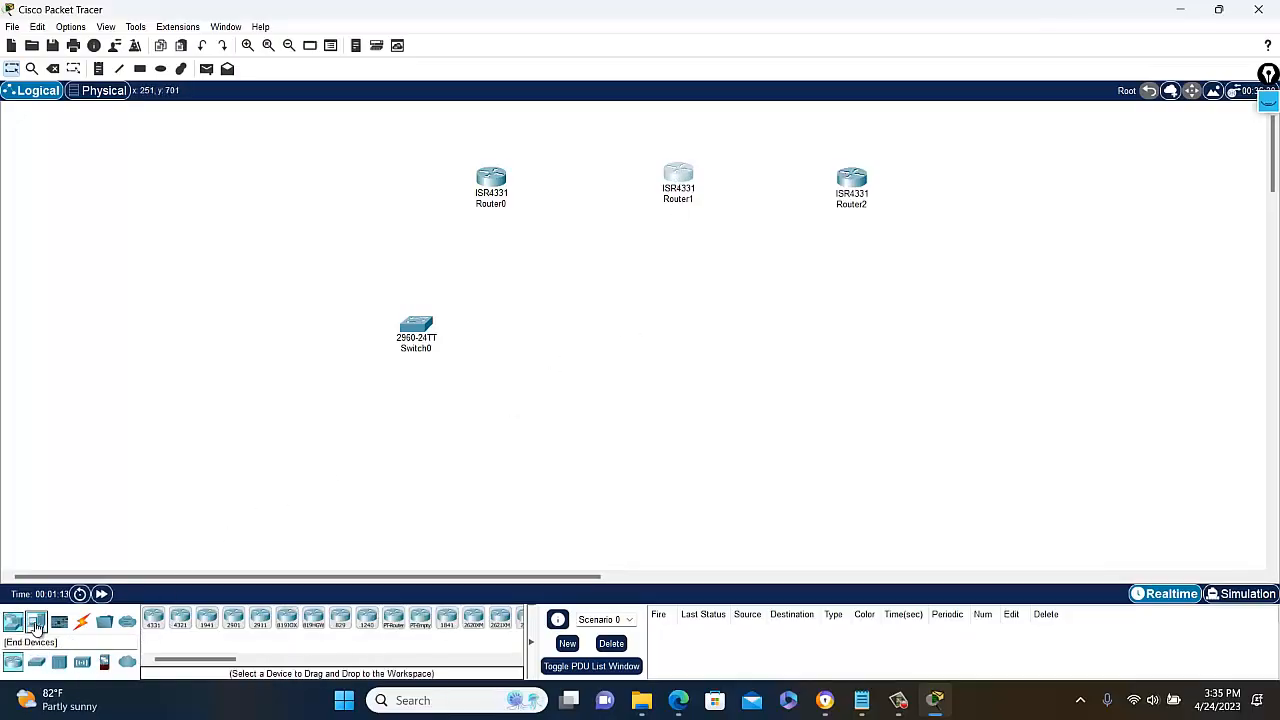
click(153, 620)
click(322, 422)
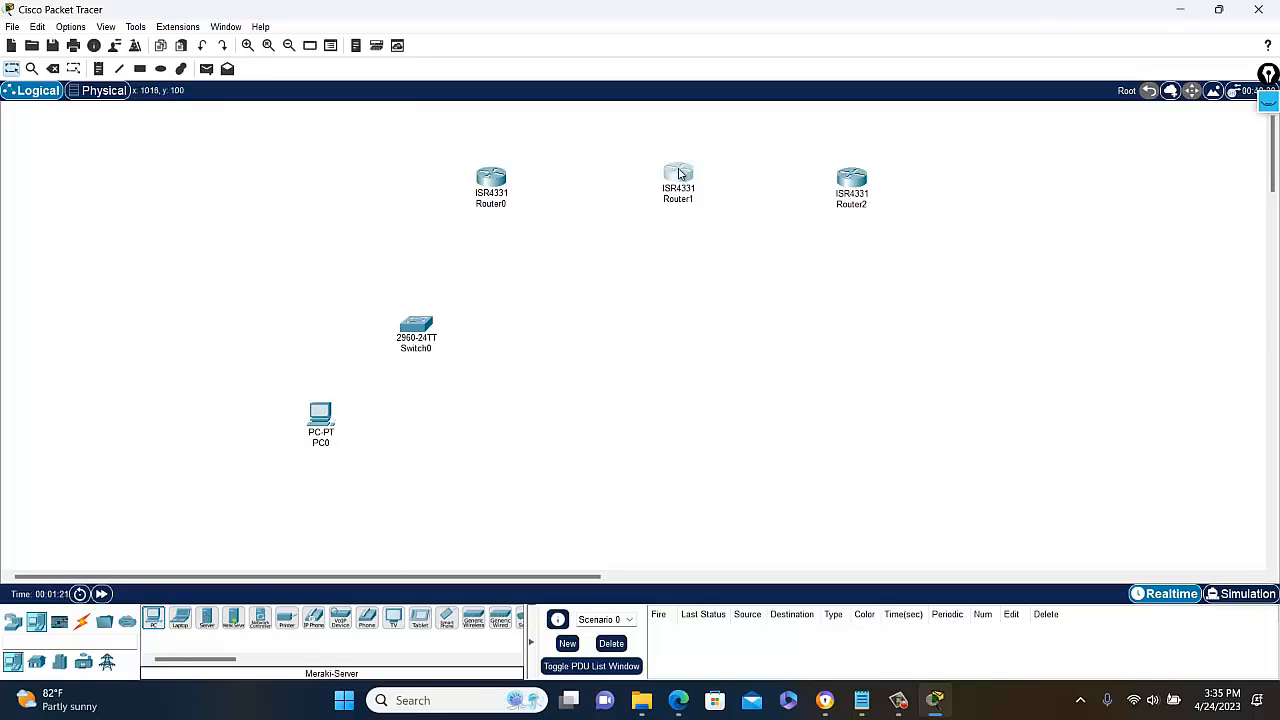
Replace the middle 4331 router with a 2911 router between the two outer routers
mouse_move(679, 174)
drag(715, 143, 620, 260)
key(Delete)
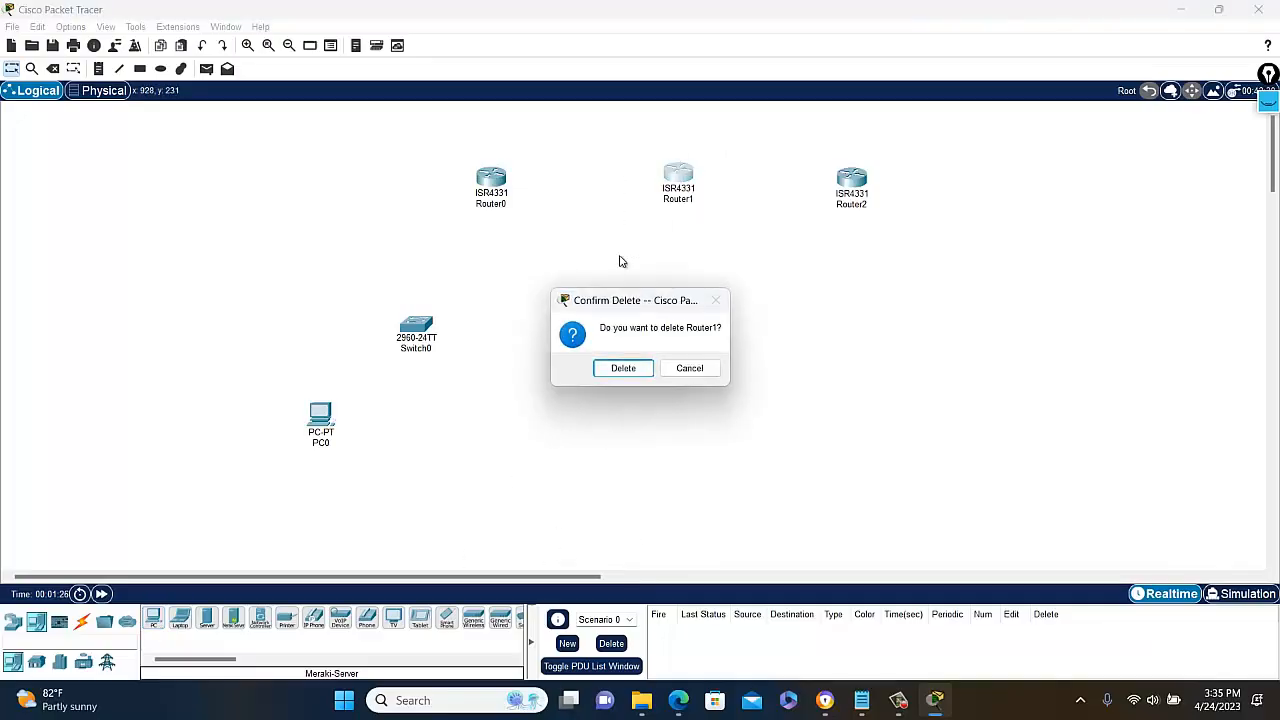
key(Return)
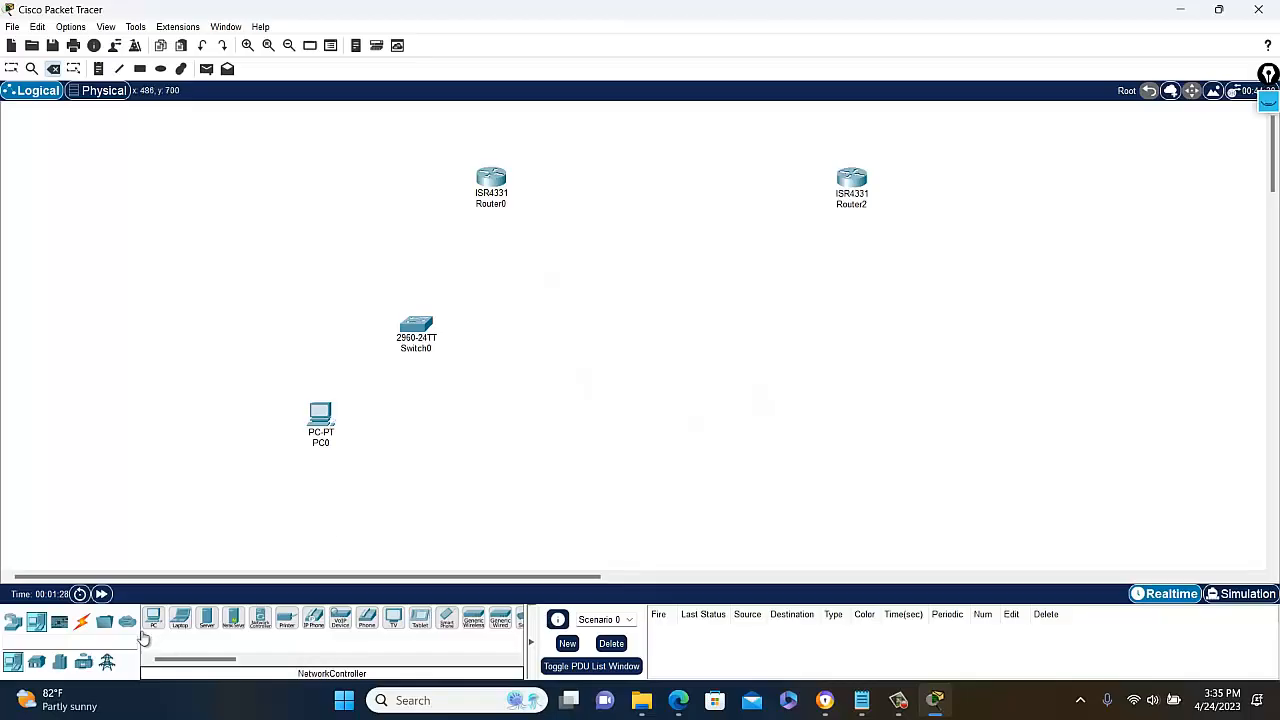
click(16, 624)
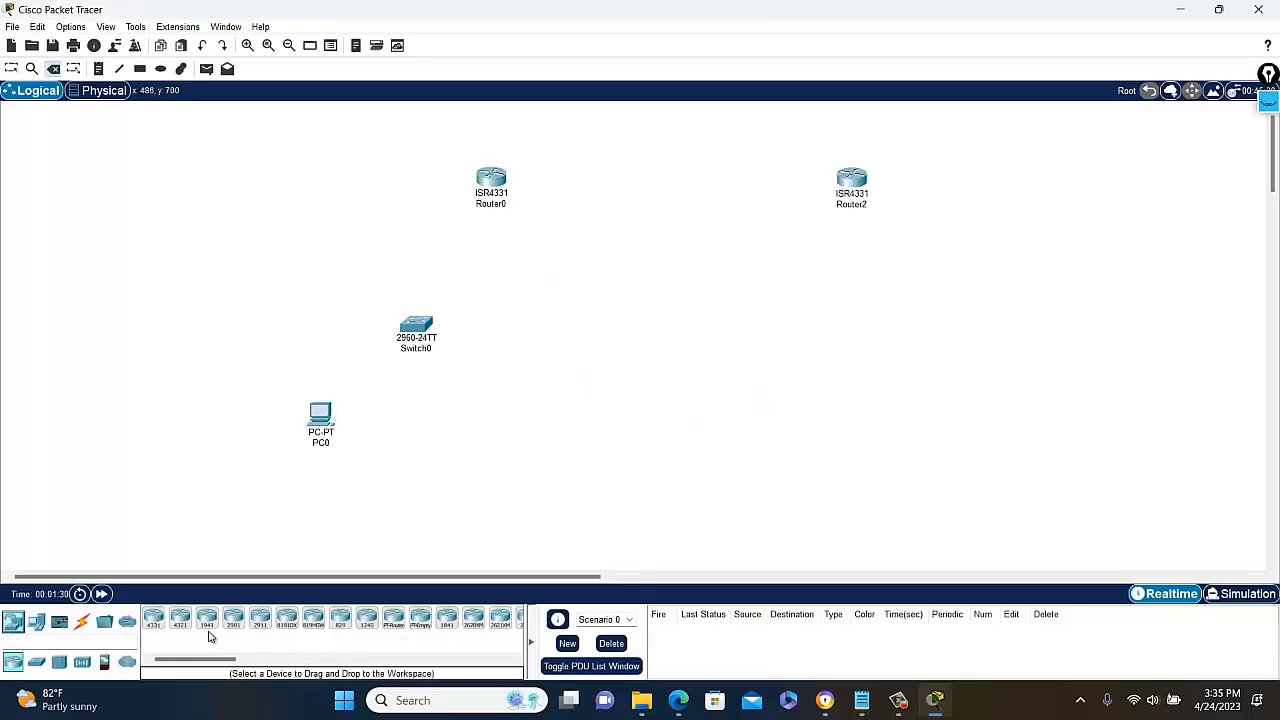
click(260, 618)
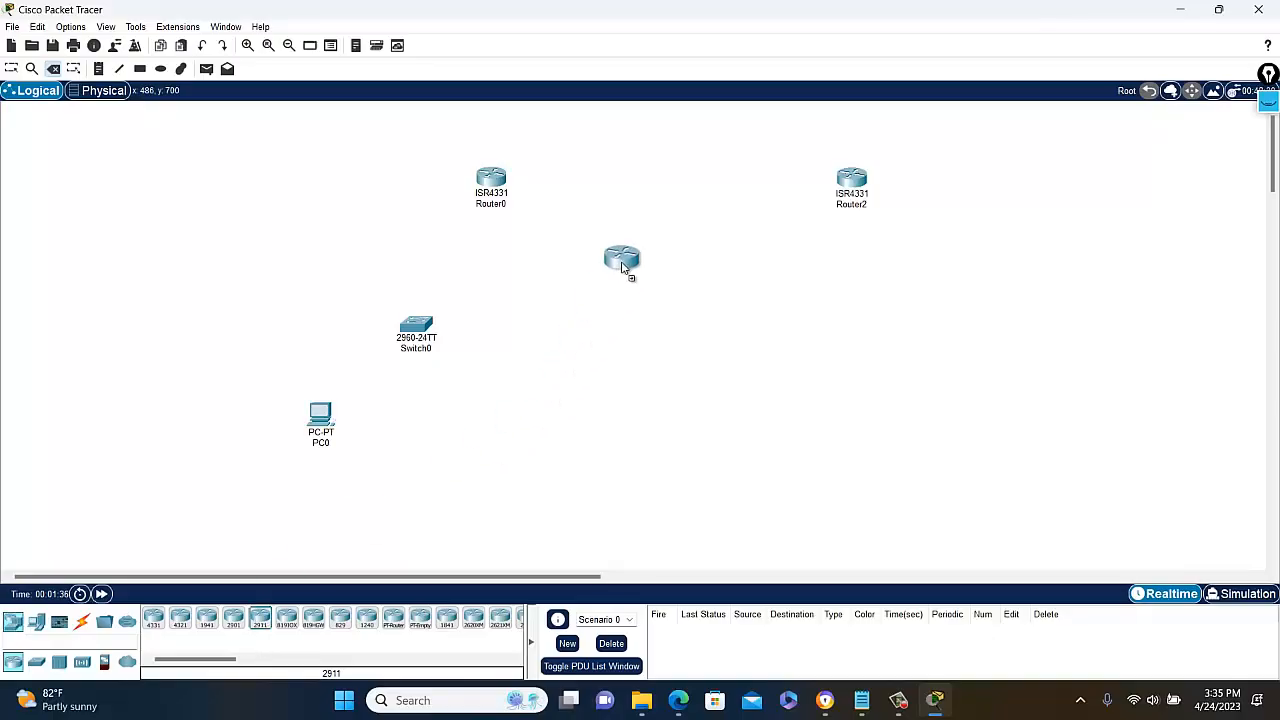
click(685, 169)
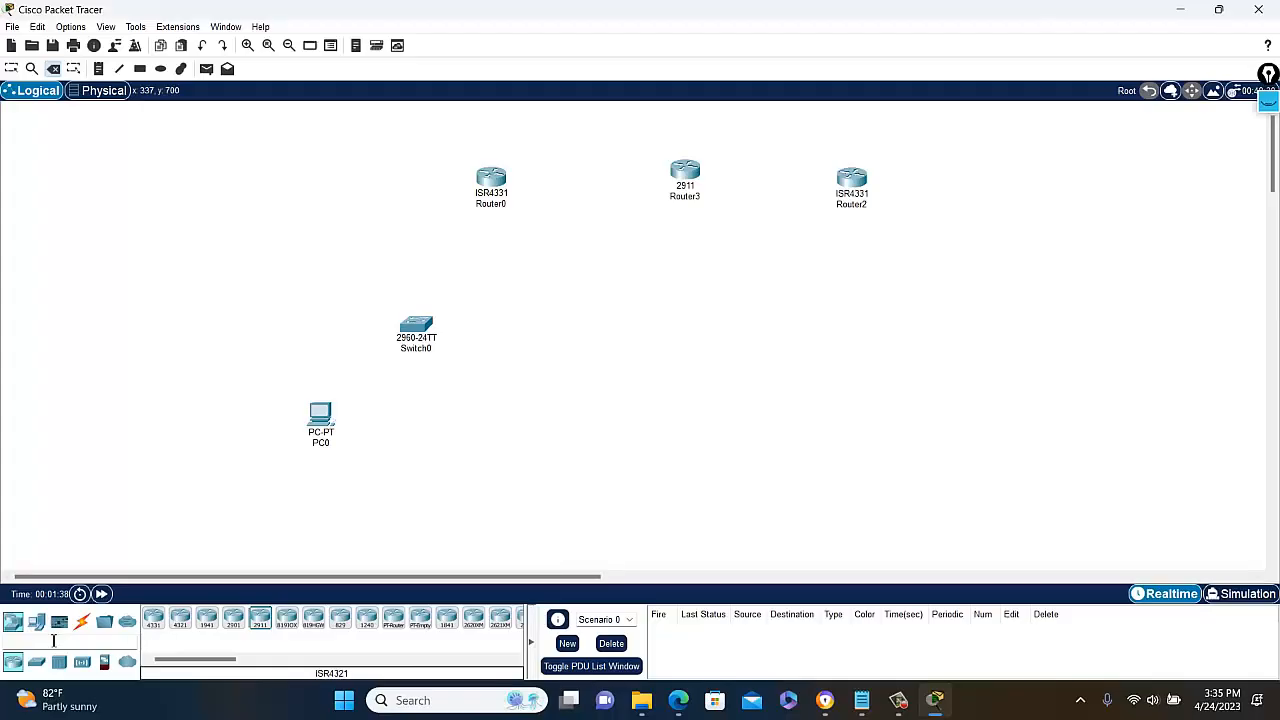
Place one server below the 2911 router and another to the right of the last 4331 router
click(36, 622)
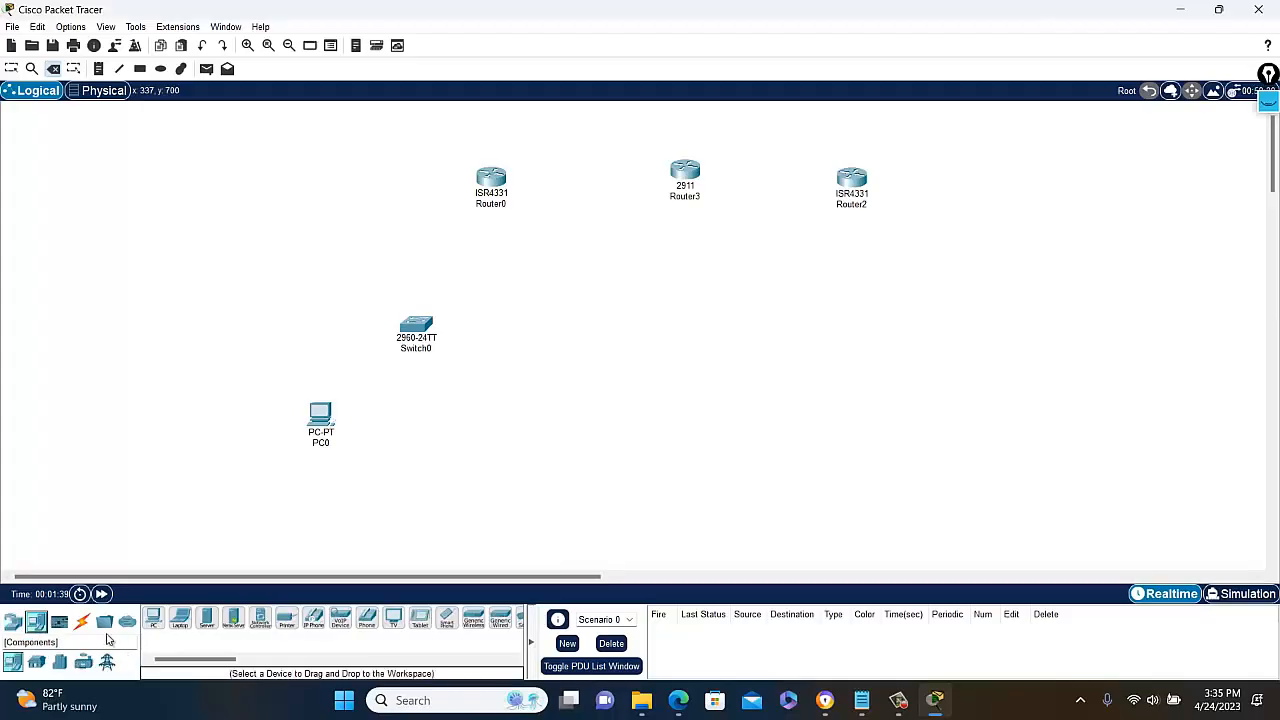
click(212, 628)
click(682, 307)
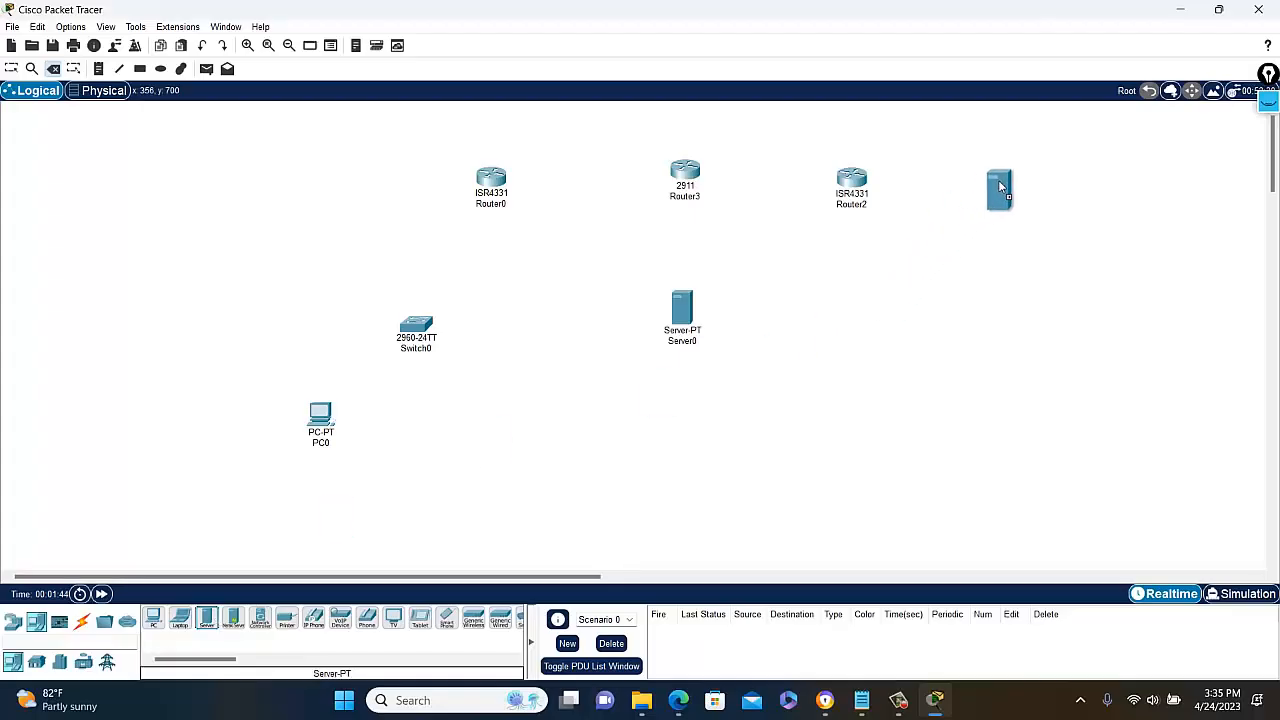
click(1040, 172)
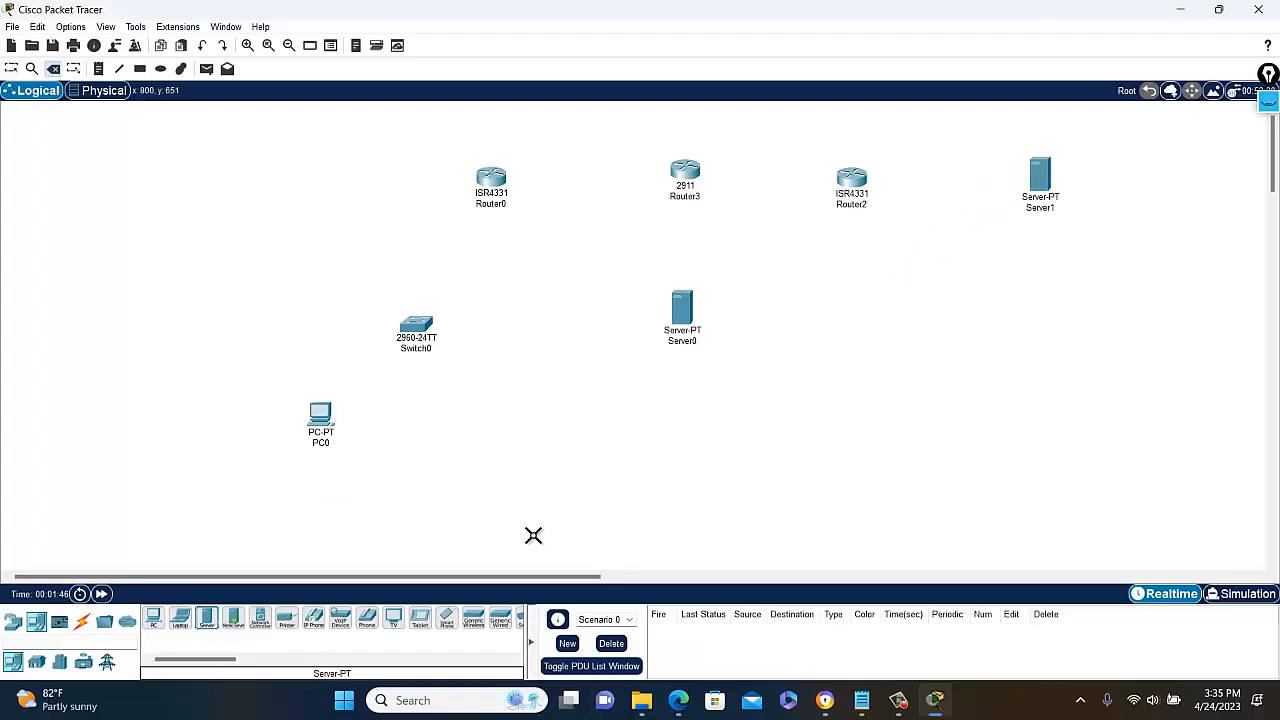
click(206, 618)
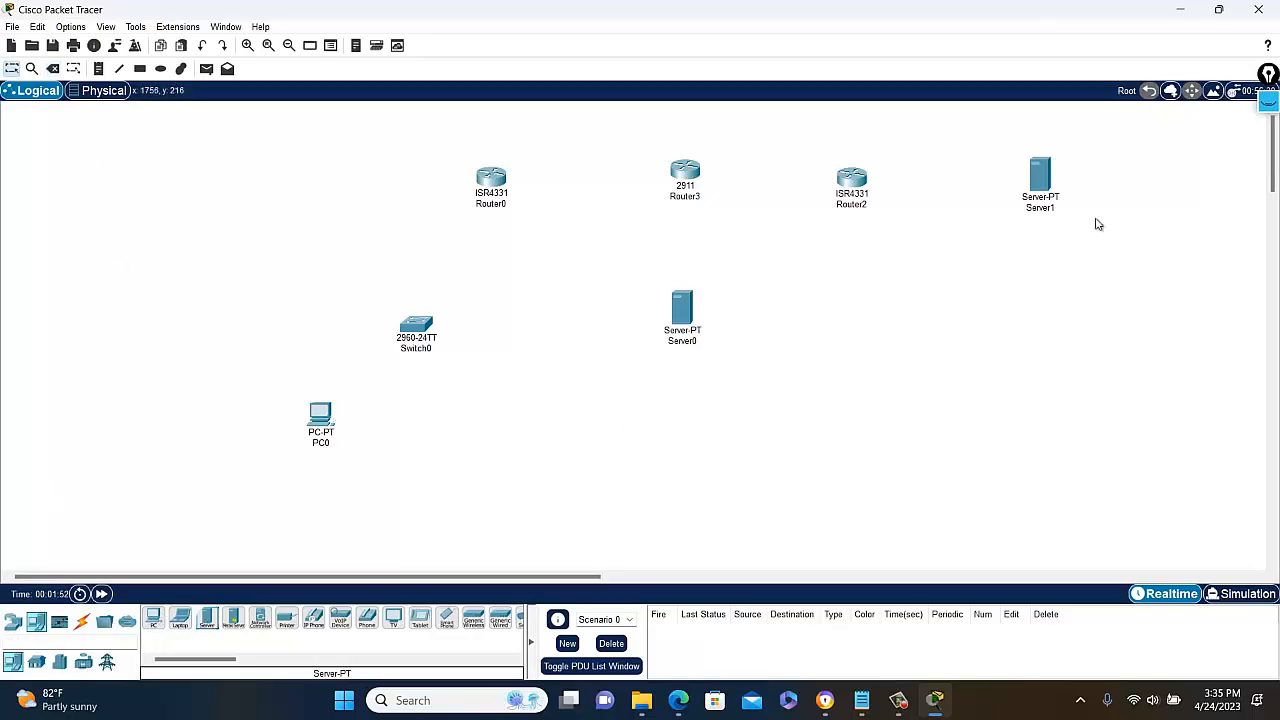
Give Server1 the static IPv4 address 100.1.1.10, subnet mask 255.0.0.0 and default gateway 100.1.1.1
click(1040, 178)
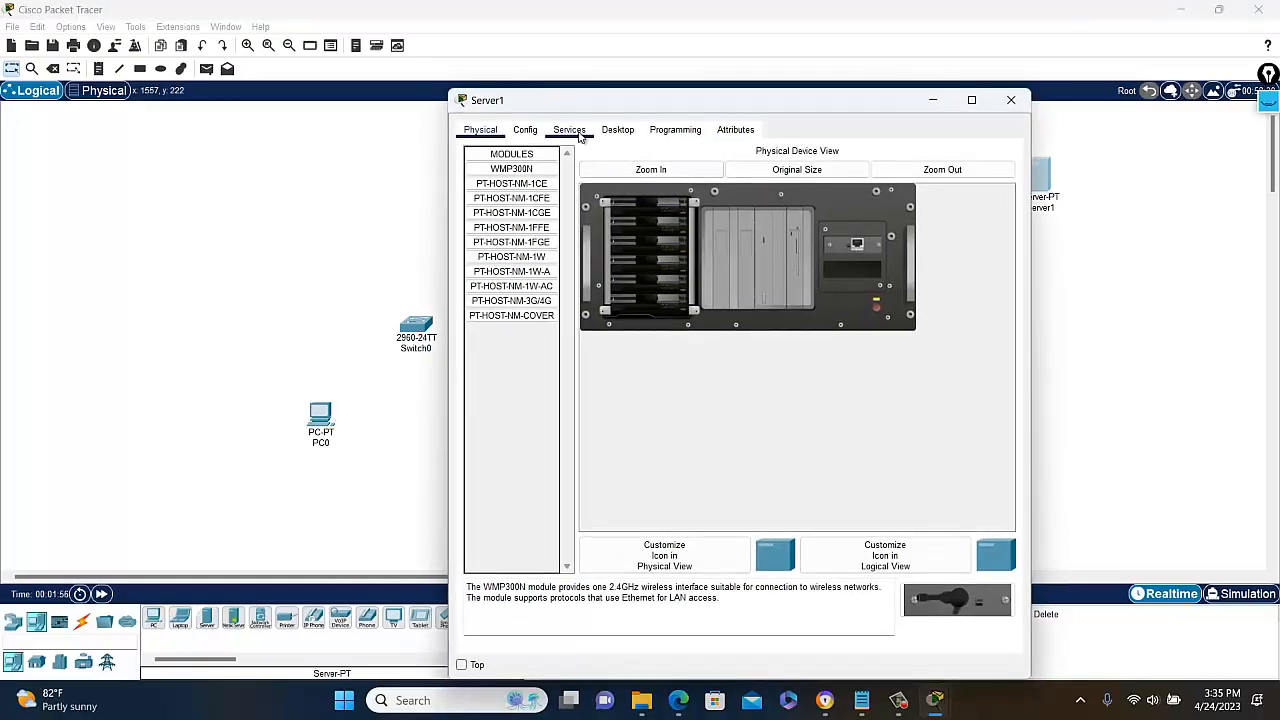
click(578, 135)
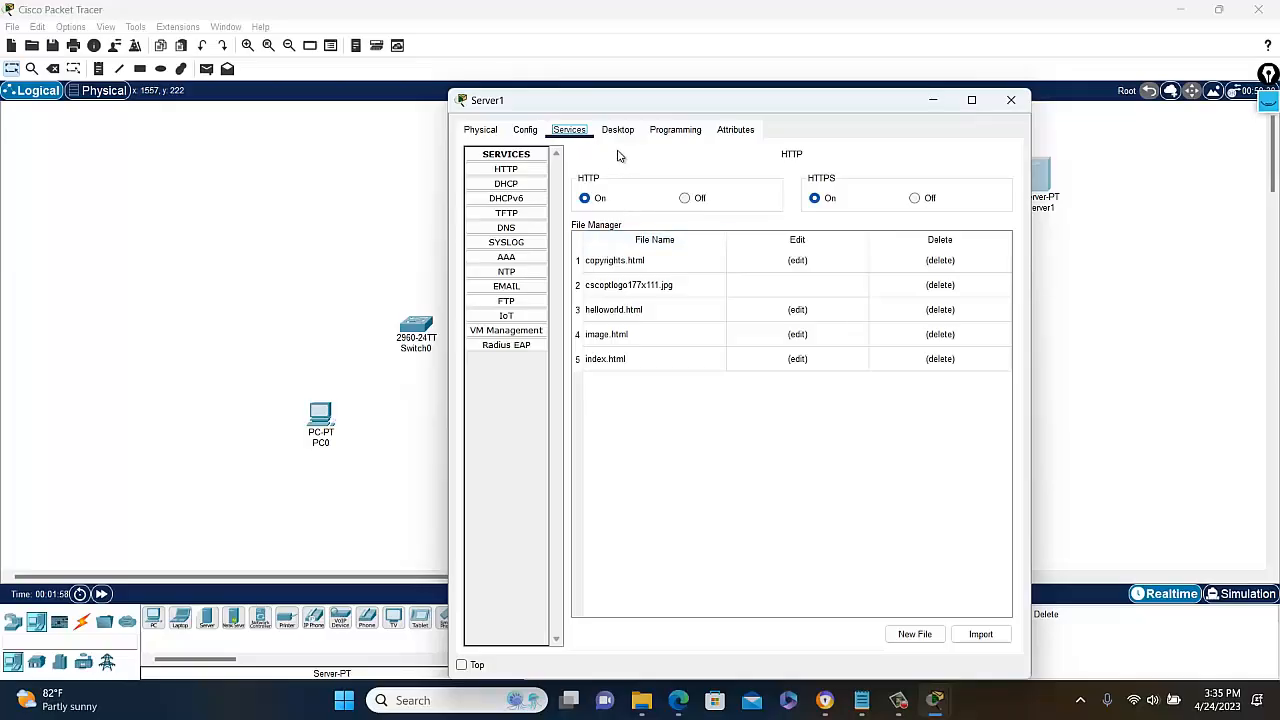
click(617, 130)
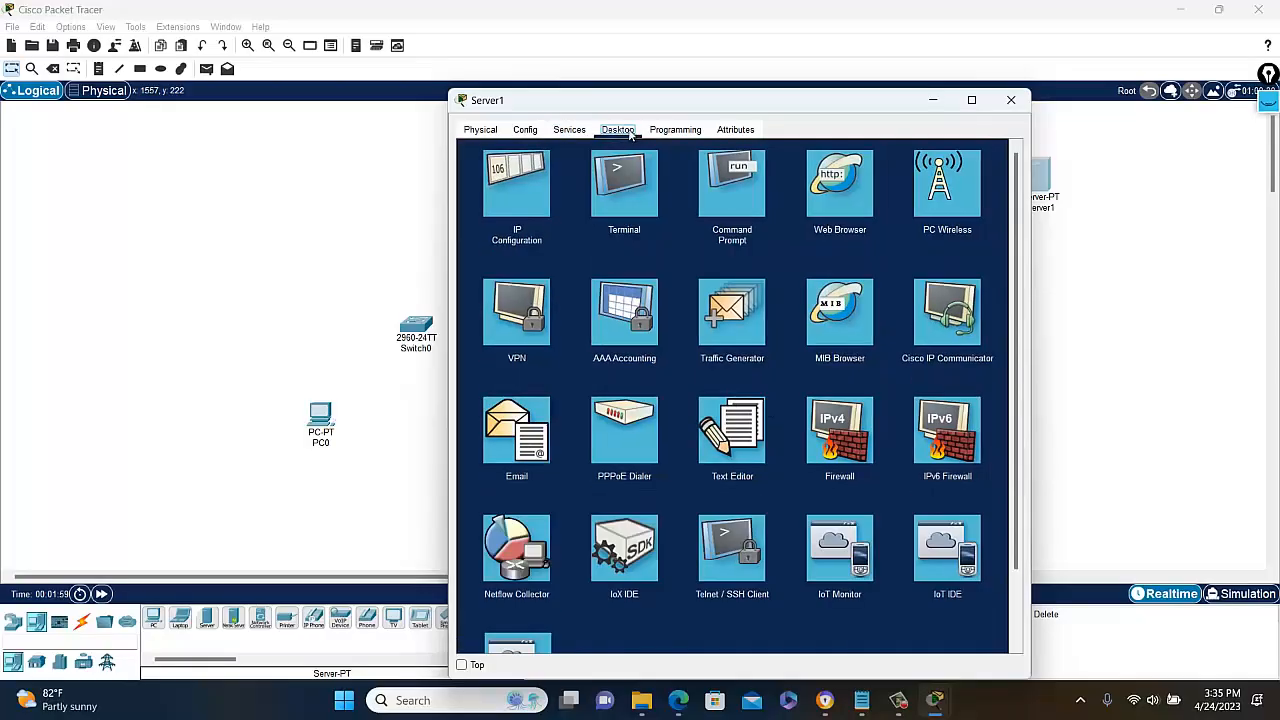
click(529, 182)
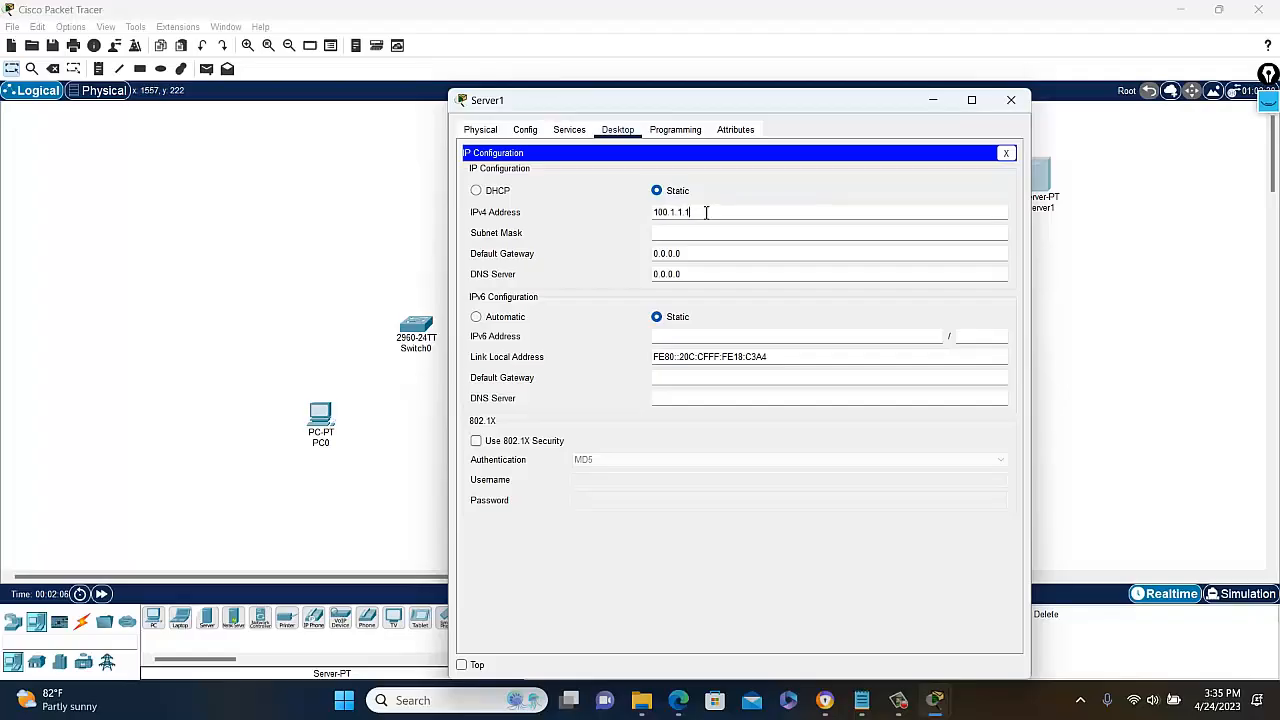
key(Tab)
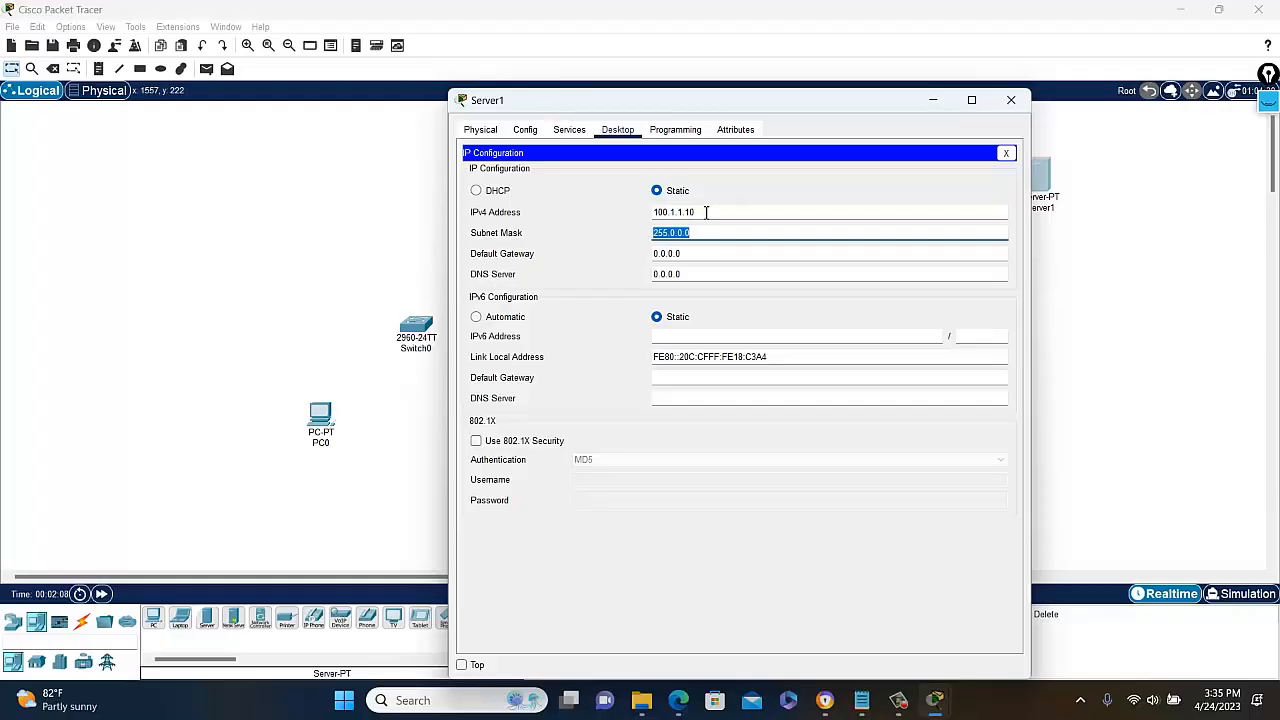
key(Tab)
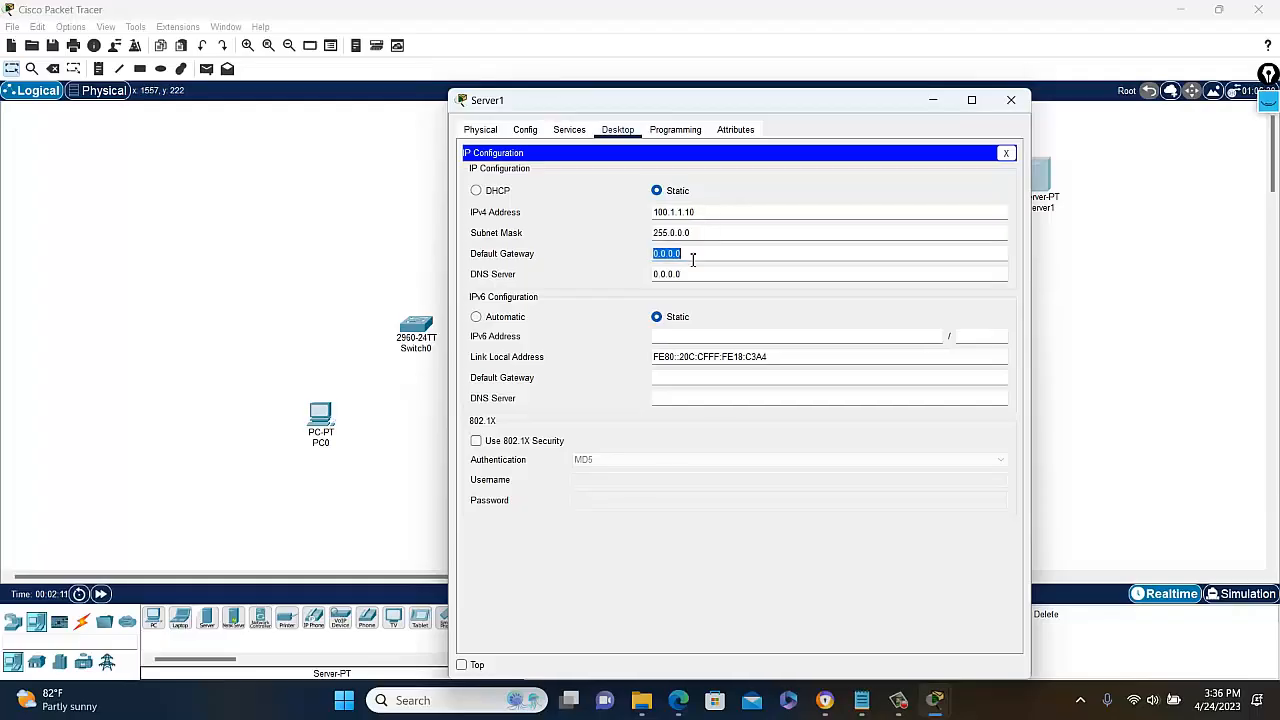
text(100)
click(1011, 100)
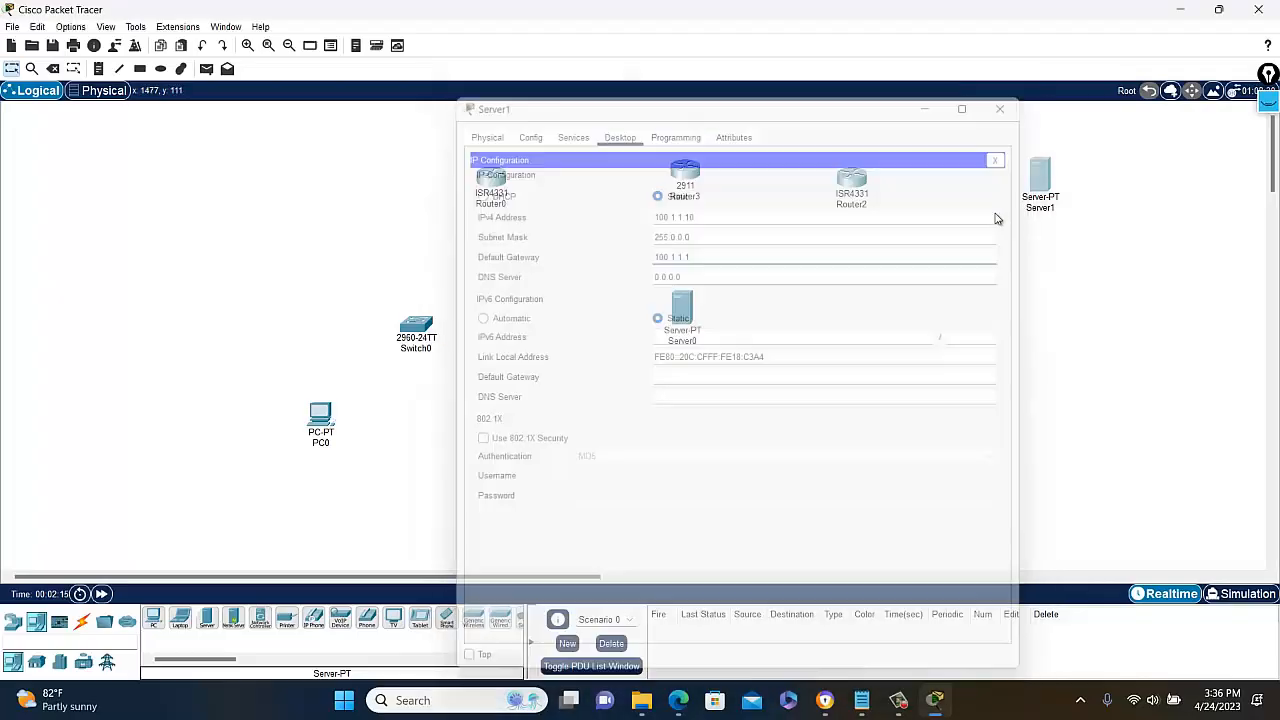
Rename Server1 as "Web Server" and Server0 as "DNS server"
click(1047, 210)
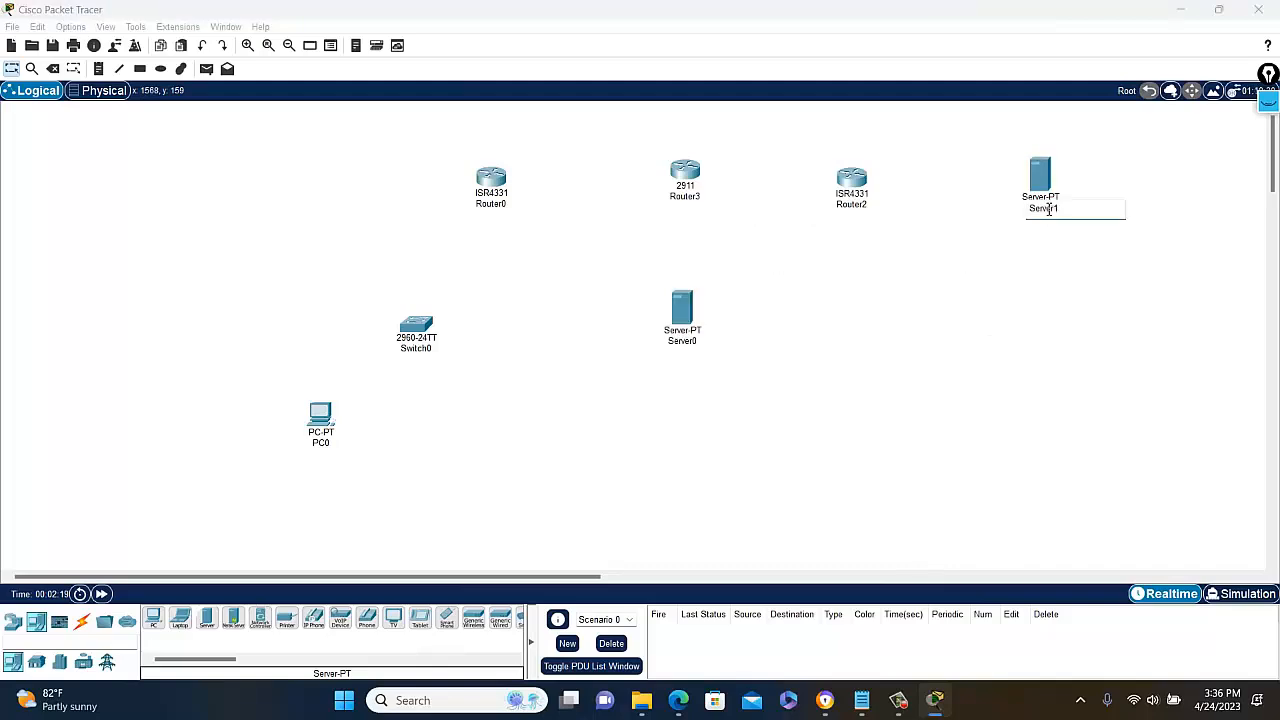
double_click(1048, 210)
text(Web)
double_click(692, 343)
text(DNs)
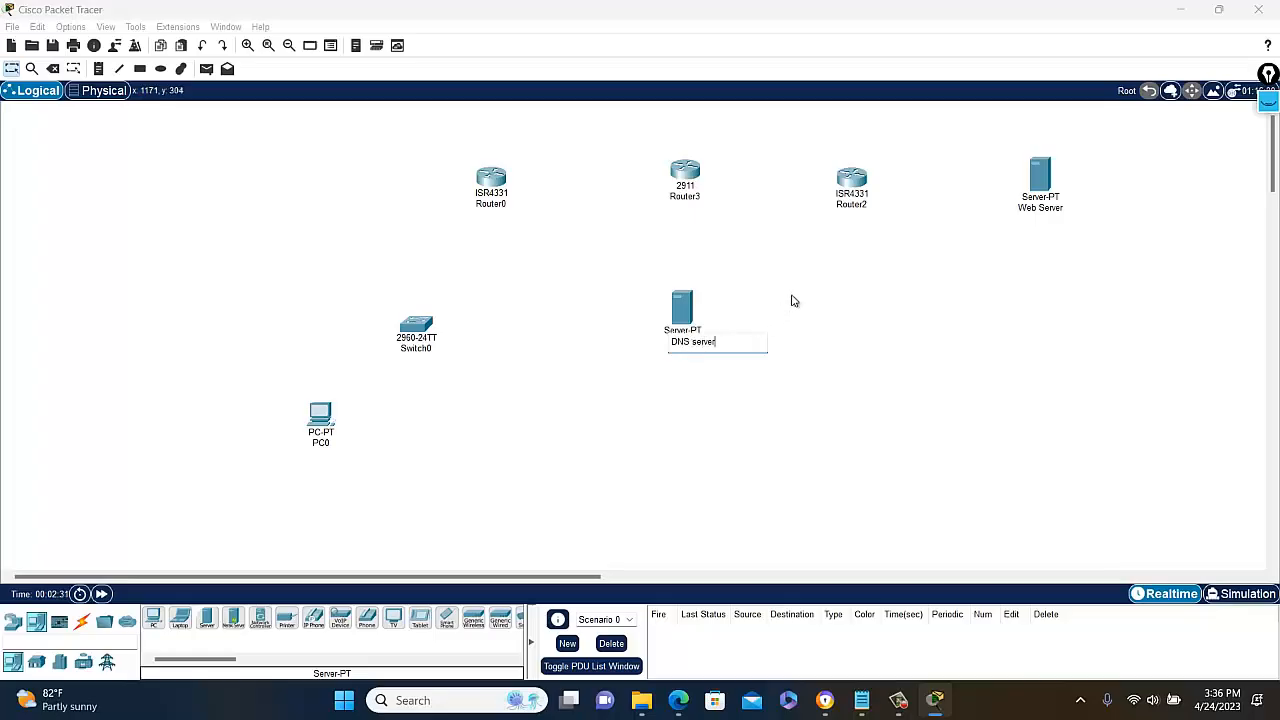
click(780, 300)
click(681, 310)
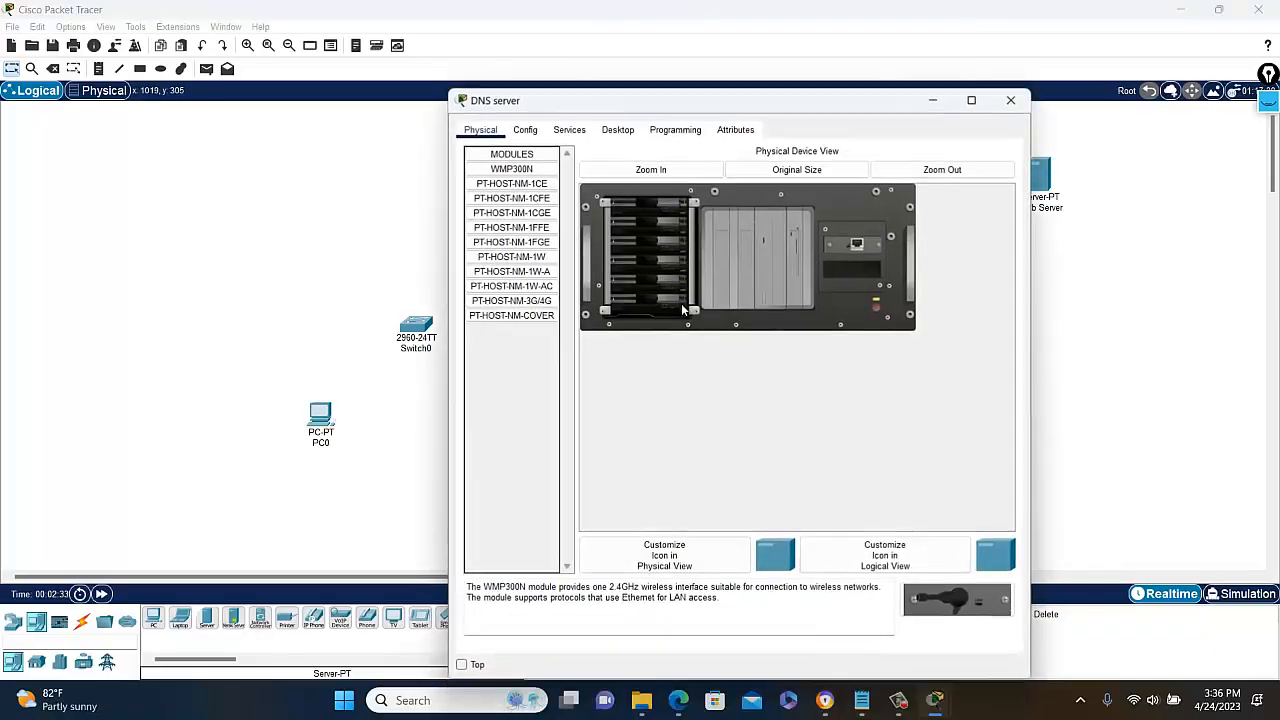
key(super+a)
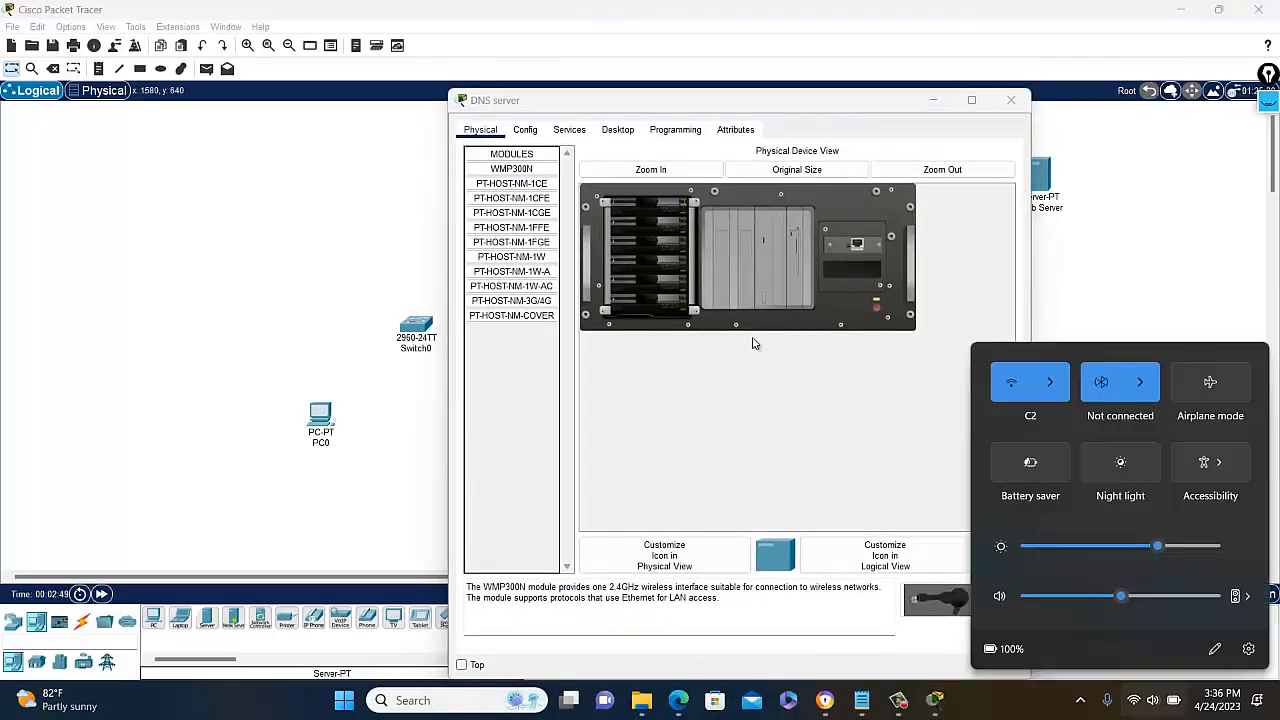
key(Escape)
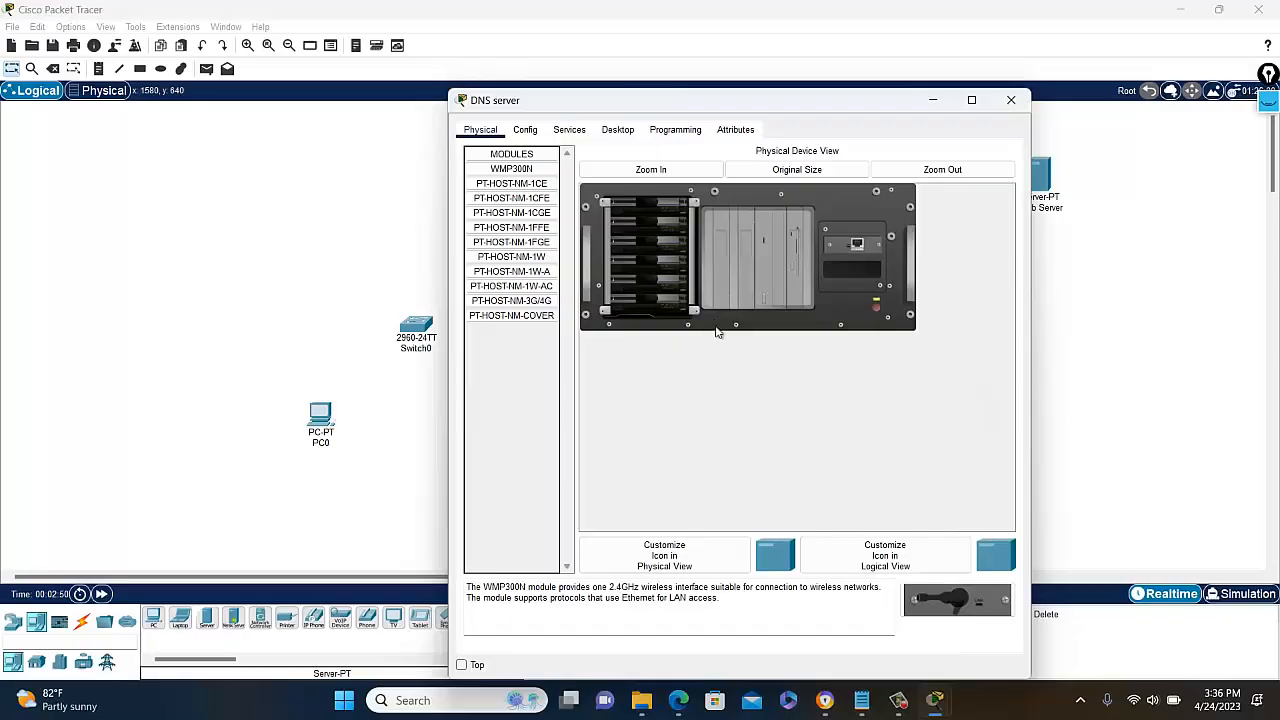
click(615, 129)
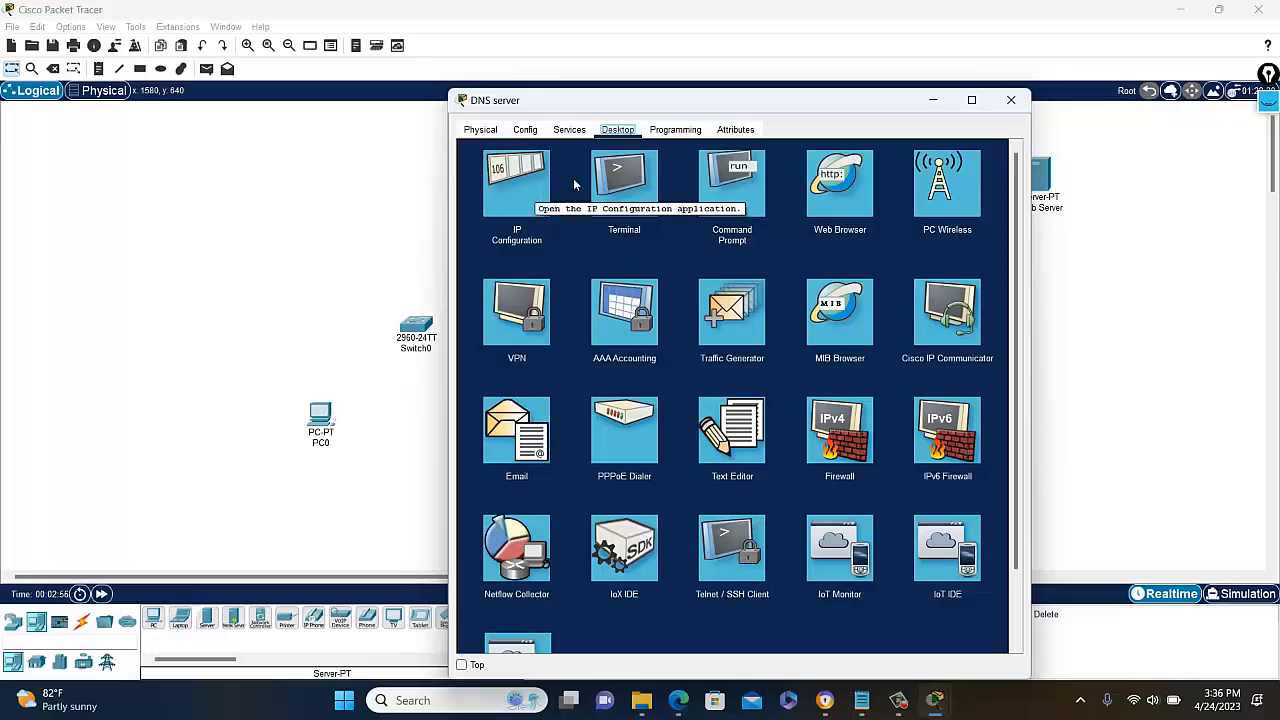
click(932, 100)
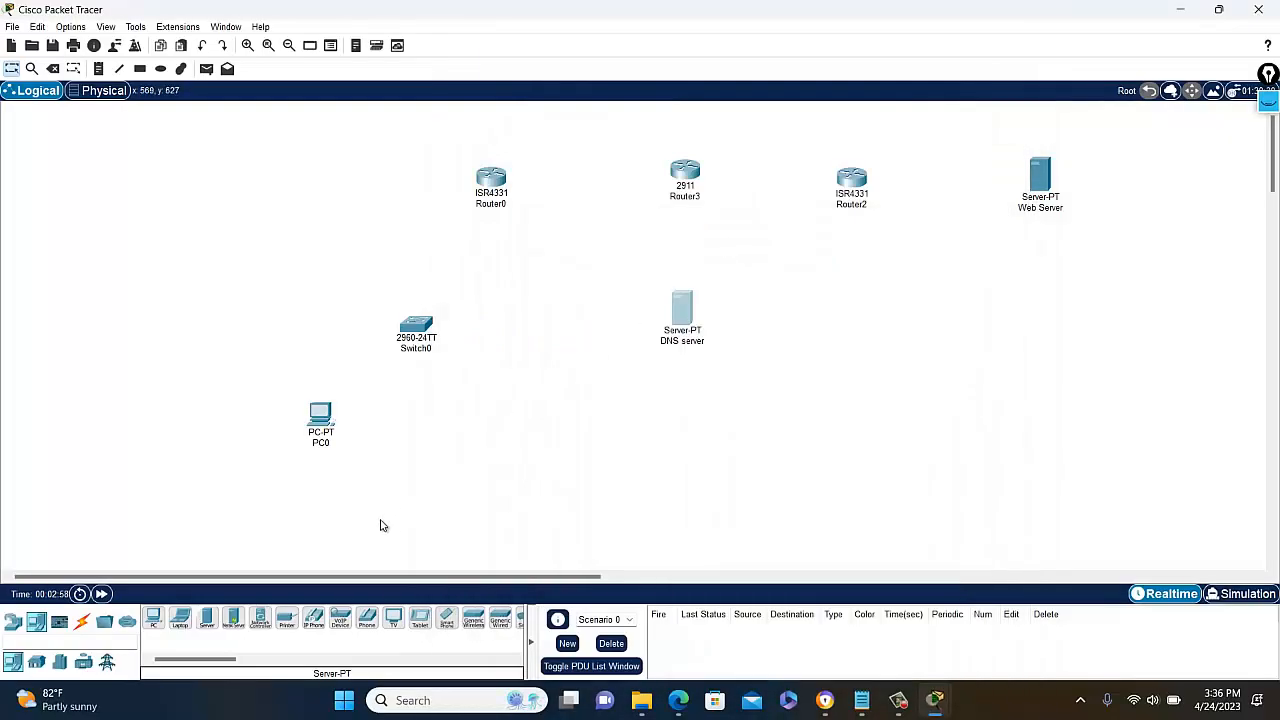
Link Router0 to Switch0 and to the 2911 router using the automatically chosen connection type
click(81, 621)
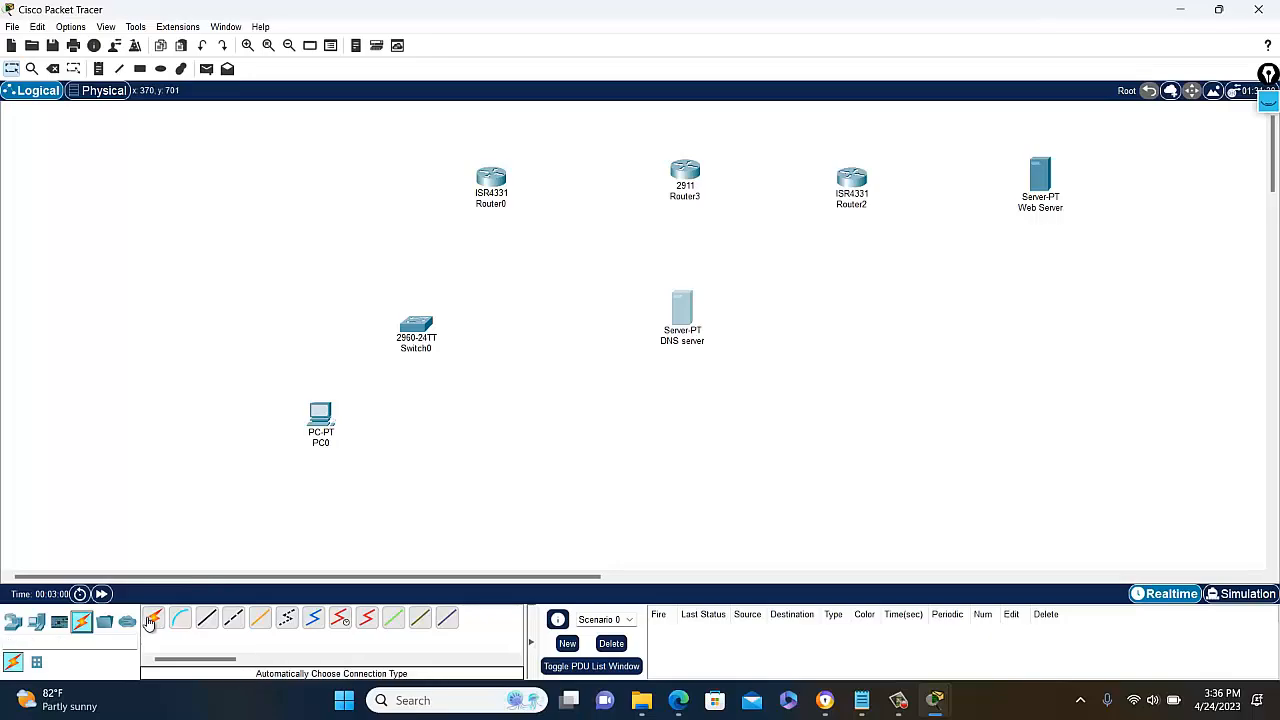
click(148, 620)
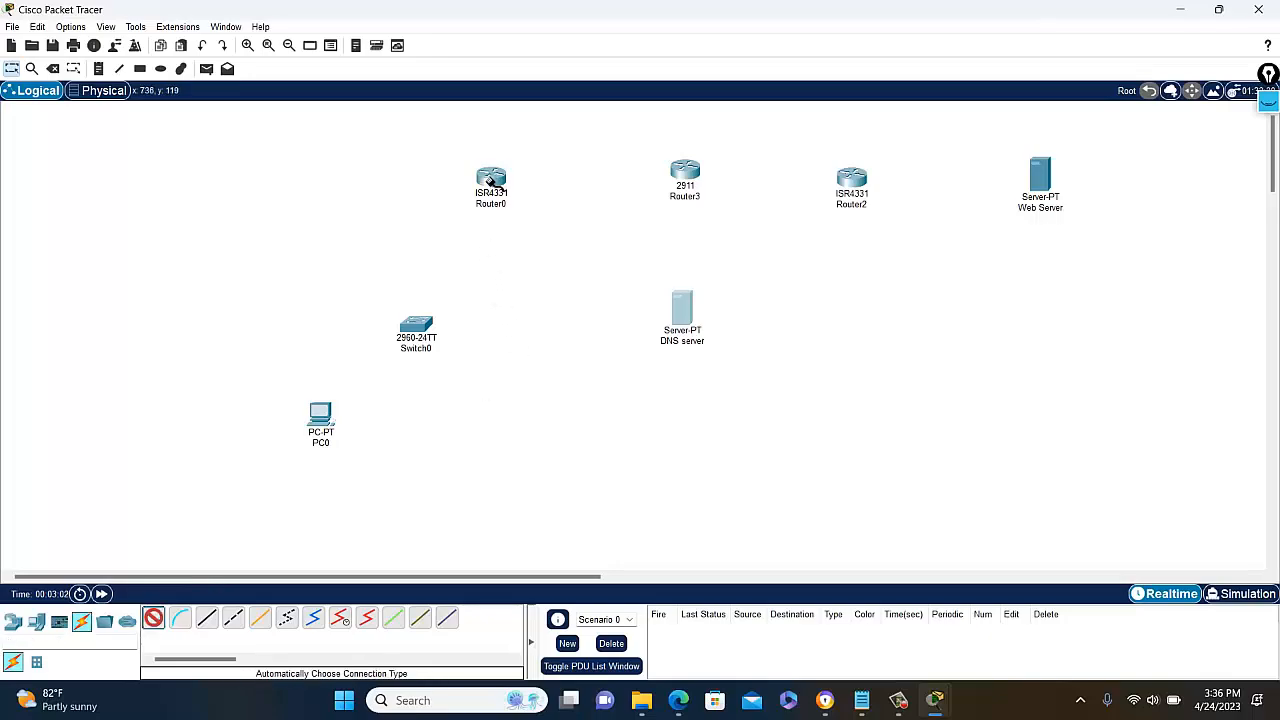
click(491, 180)
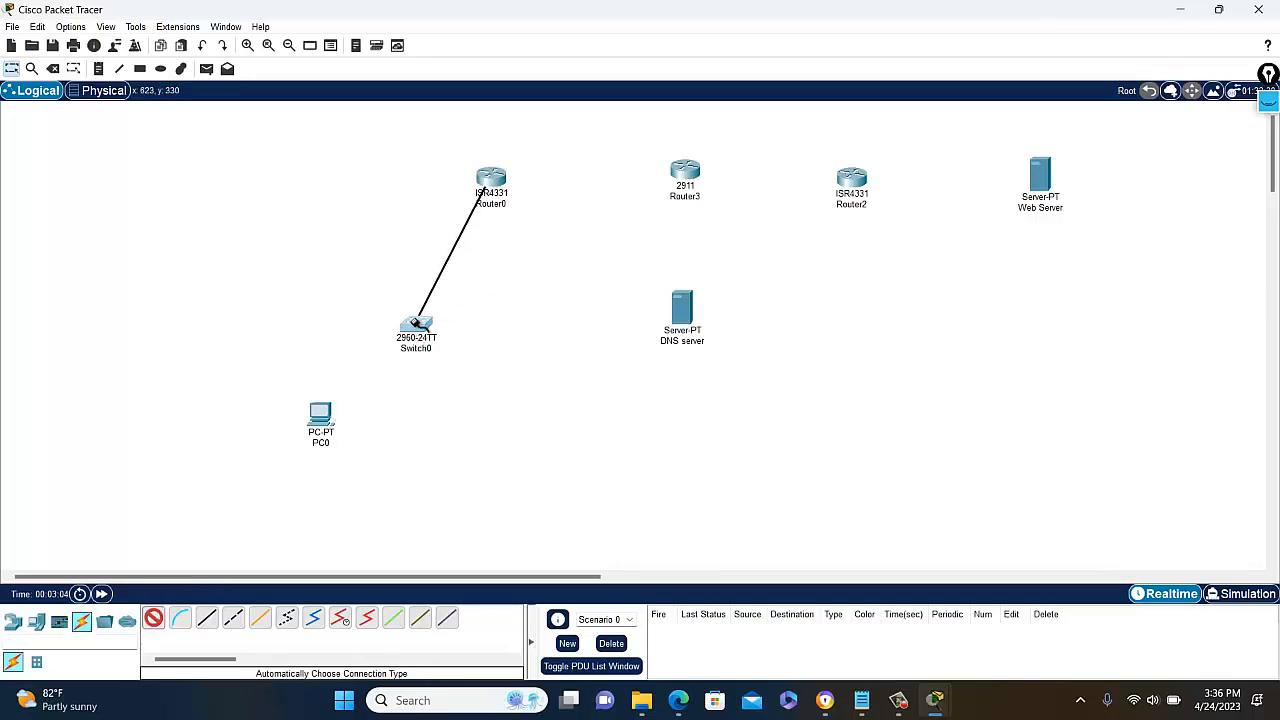
click(418, 320)
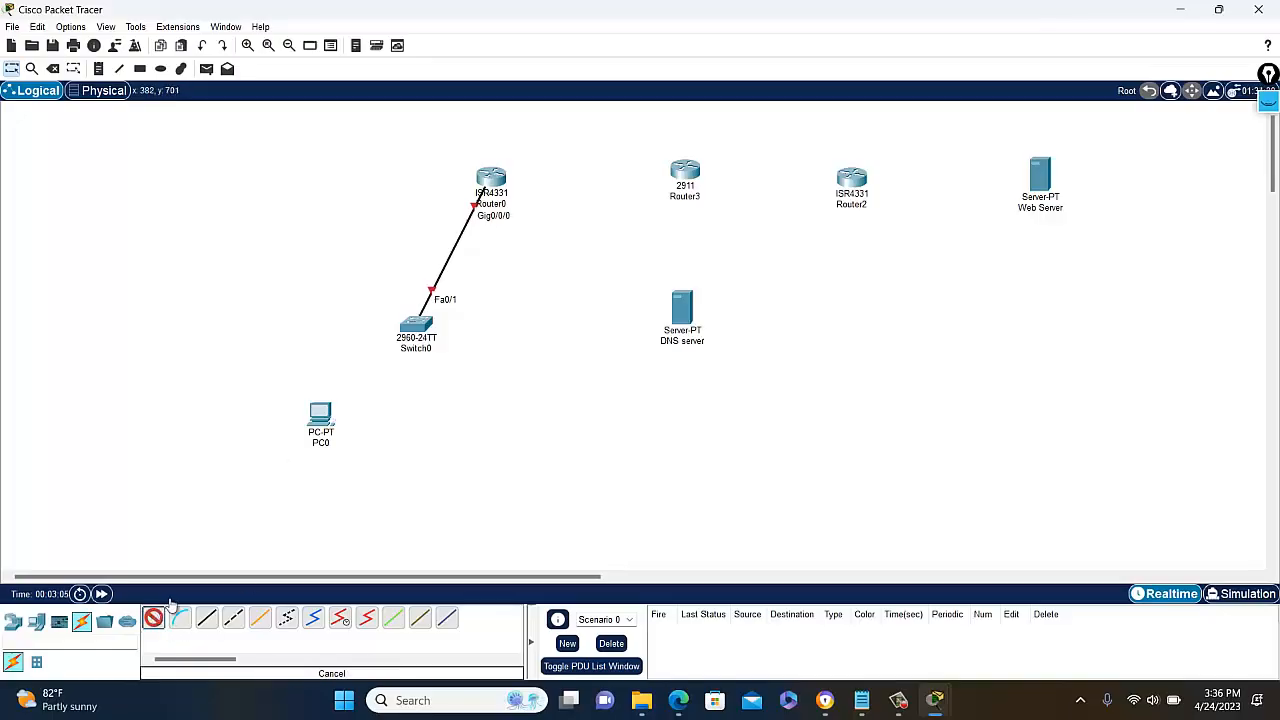
click(489, 178)
click(688, 172)
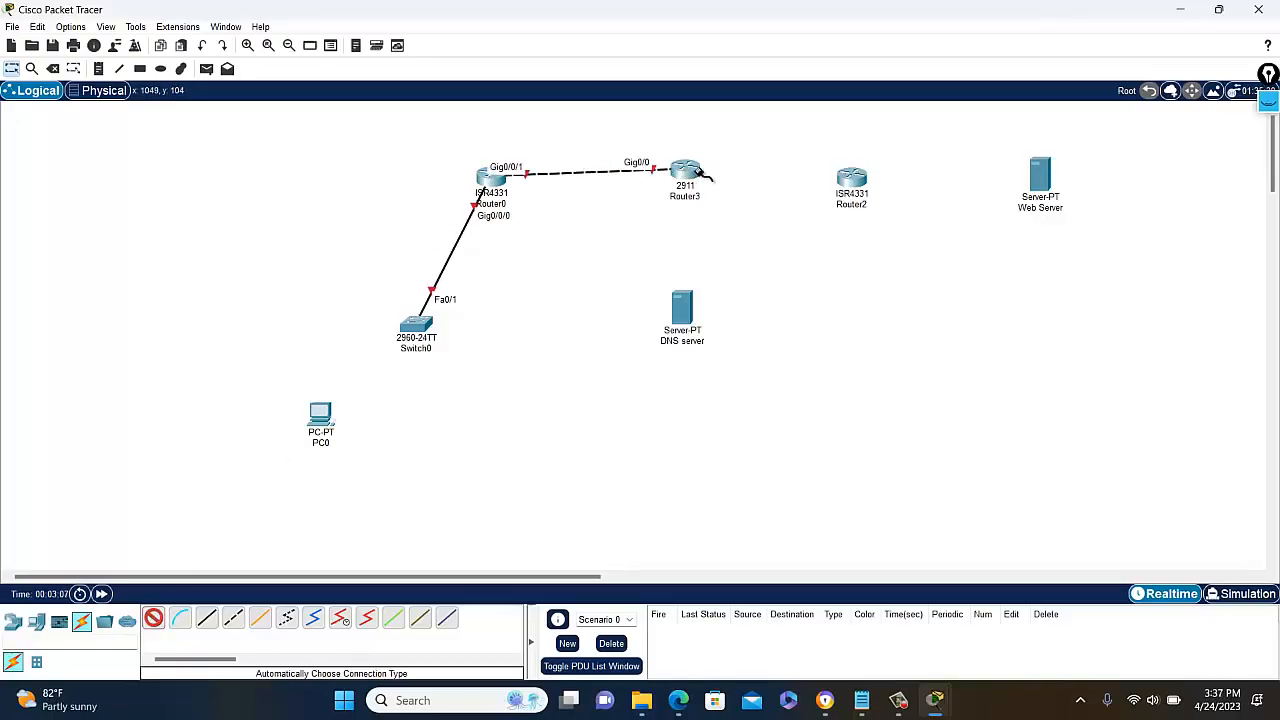
Link the 2911 router to Router2 and the DNS server, and Router2 to the Web Server, with automatic connections
click(700, 174)
click(851, 177)
click(853, 178)
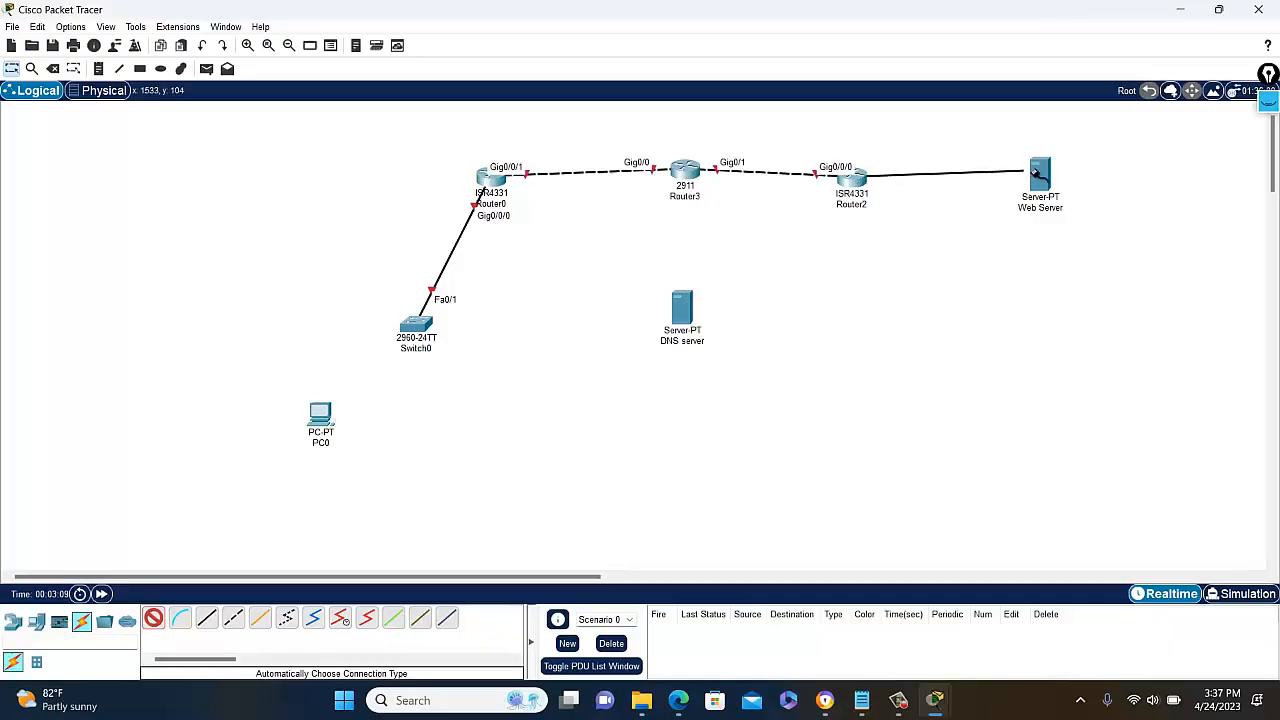
click(1040, 172)
click(685, 172)
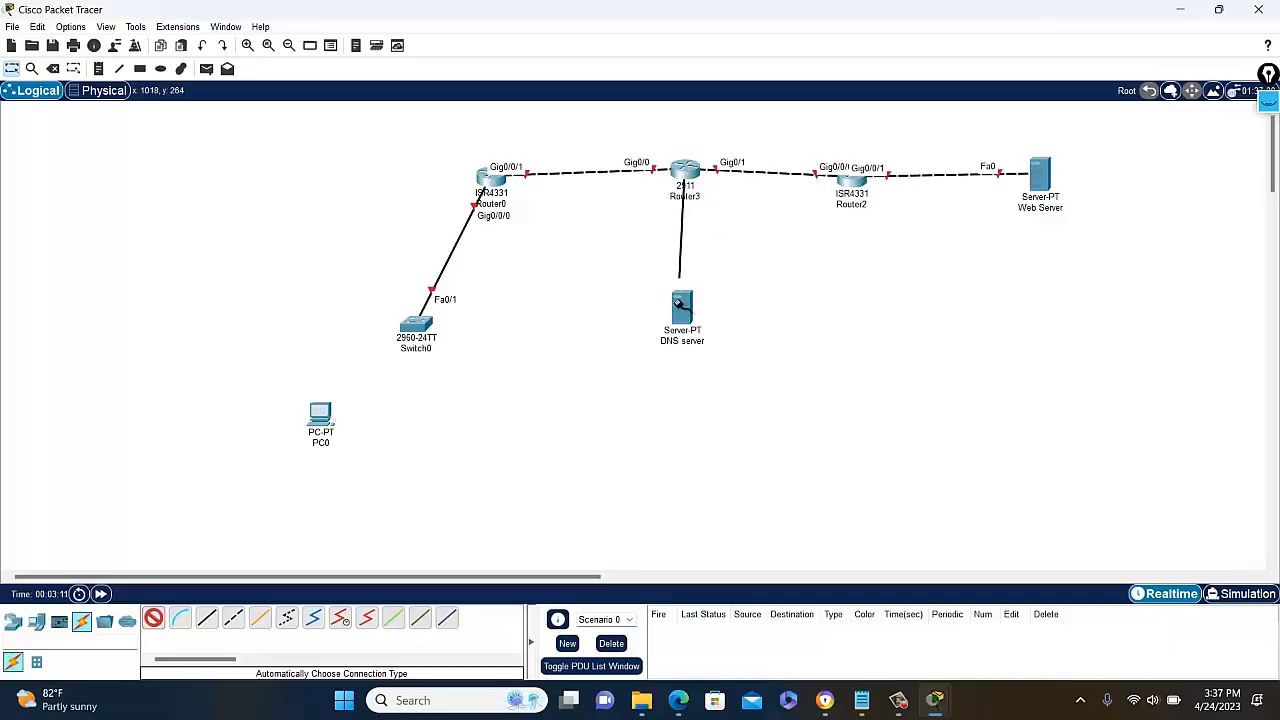
click(680, 300)
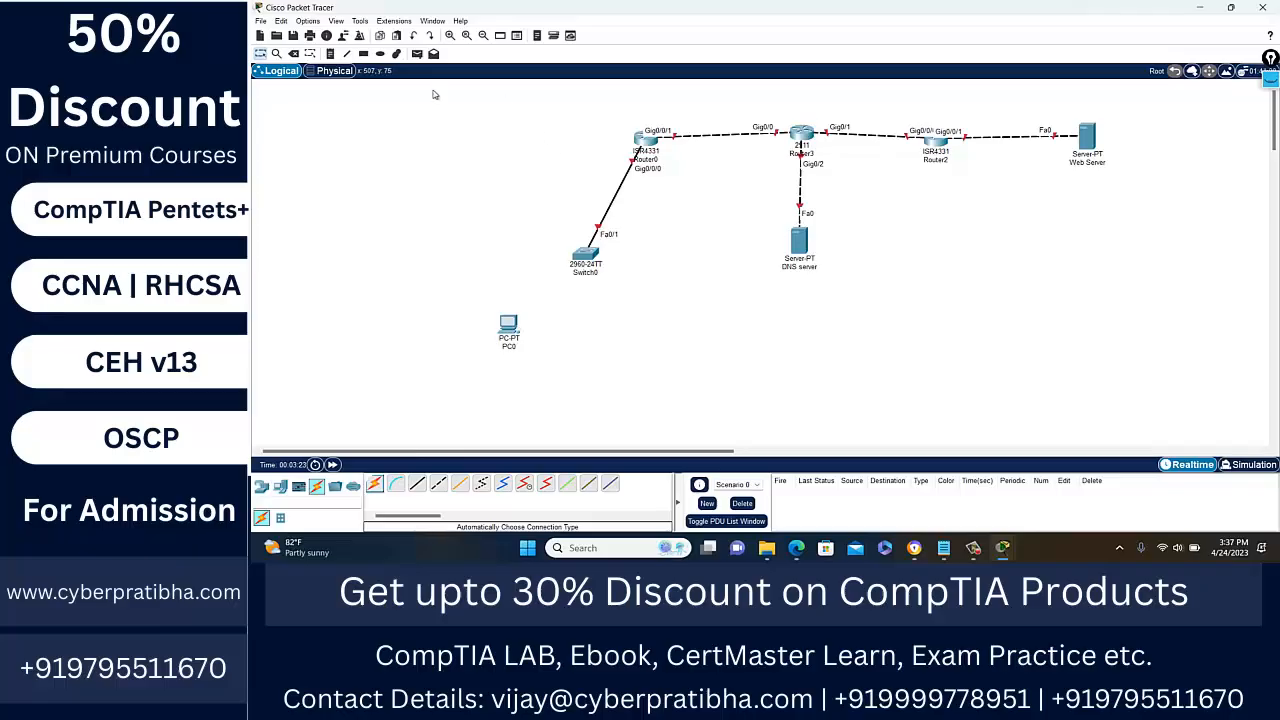
Add the text note 100.1.1.10 beside the Web Server and 192.168.1.10 beside the DNS server
click(330, 53)
click(1133, 131)
text(100.1.1.10)
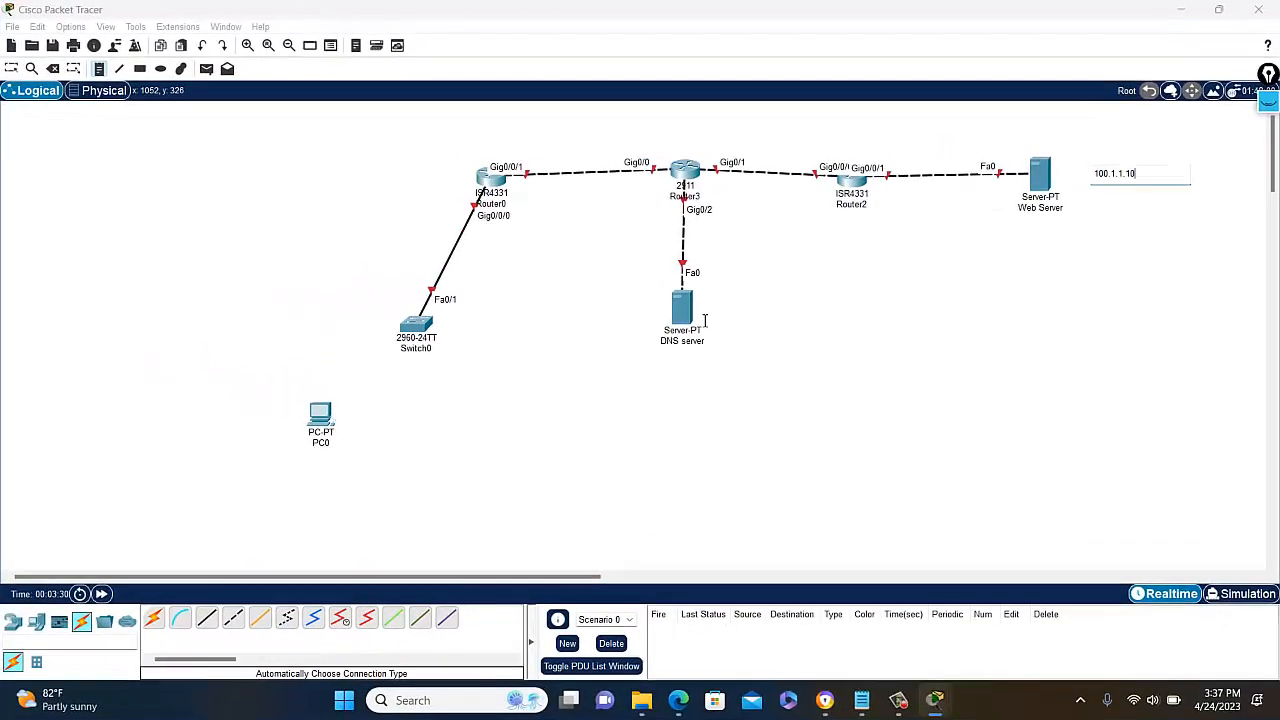
click(727, 308)
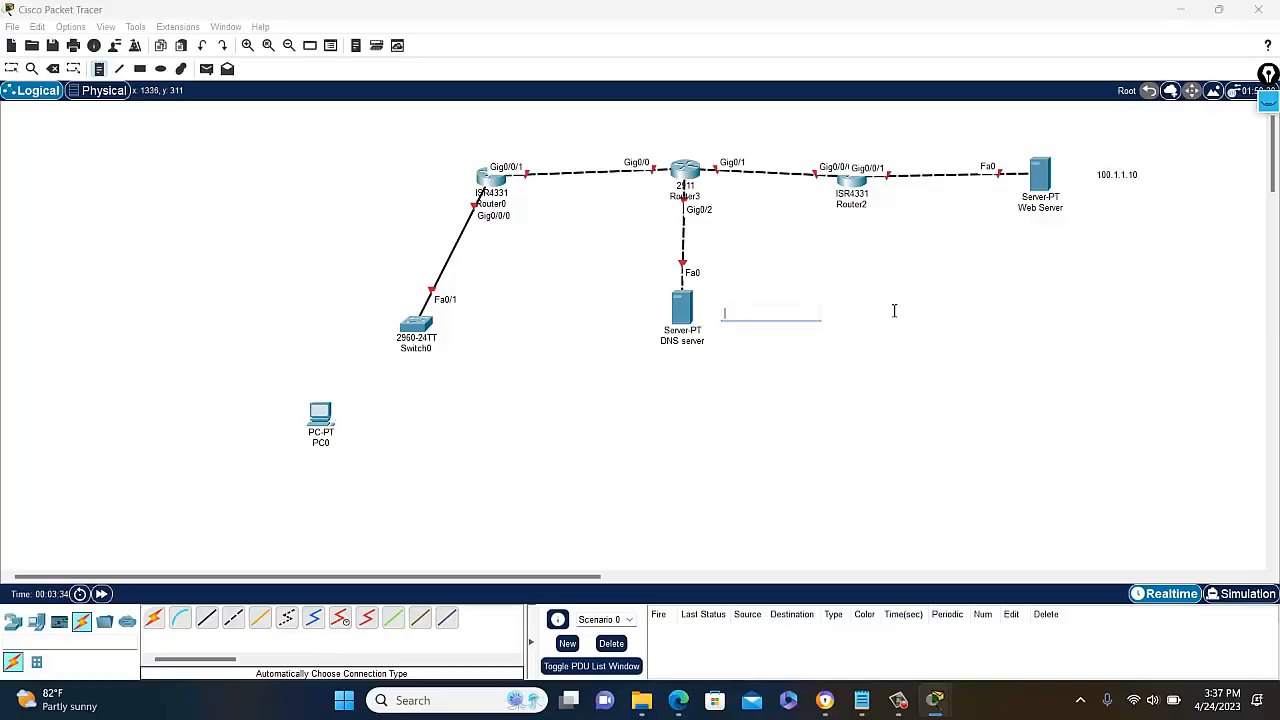
text(192.168.1.10)
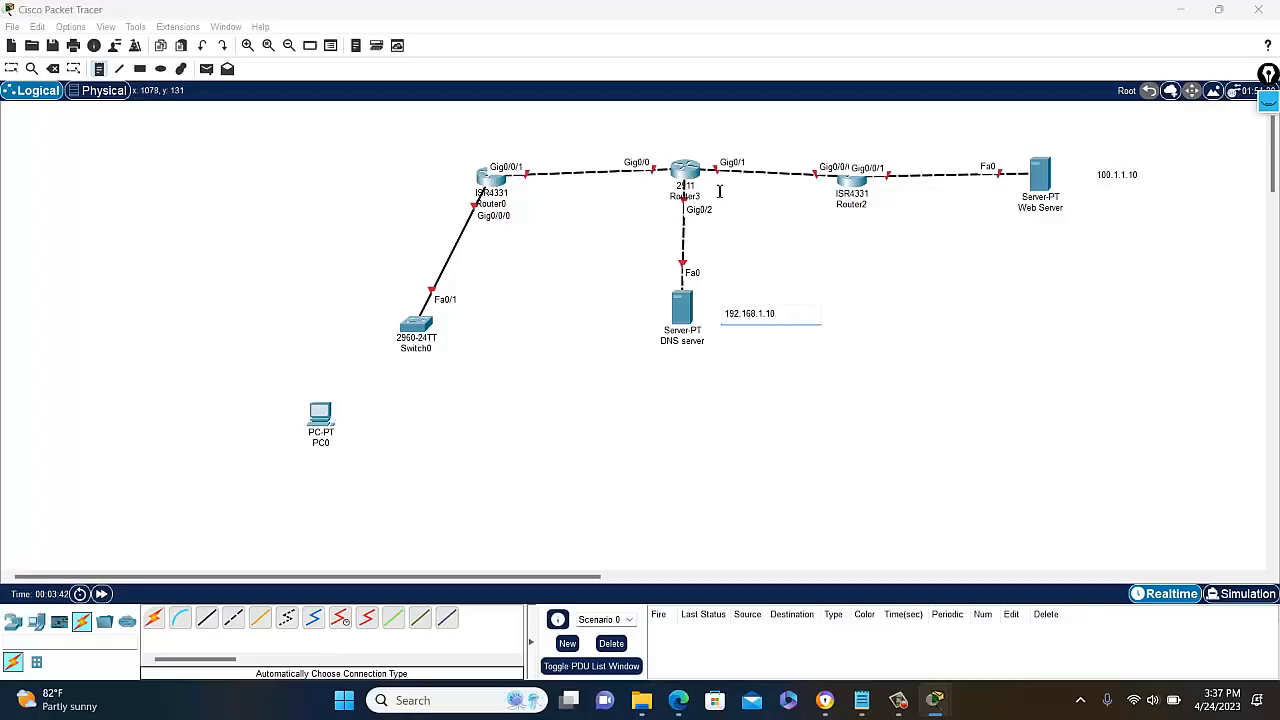
Add a 10.1.1.10 note below Switch0 and move it down to the level of PC0
click(424, 368)
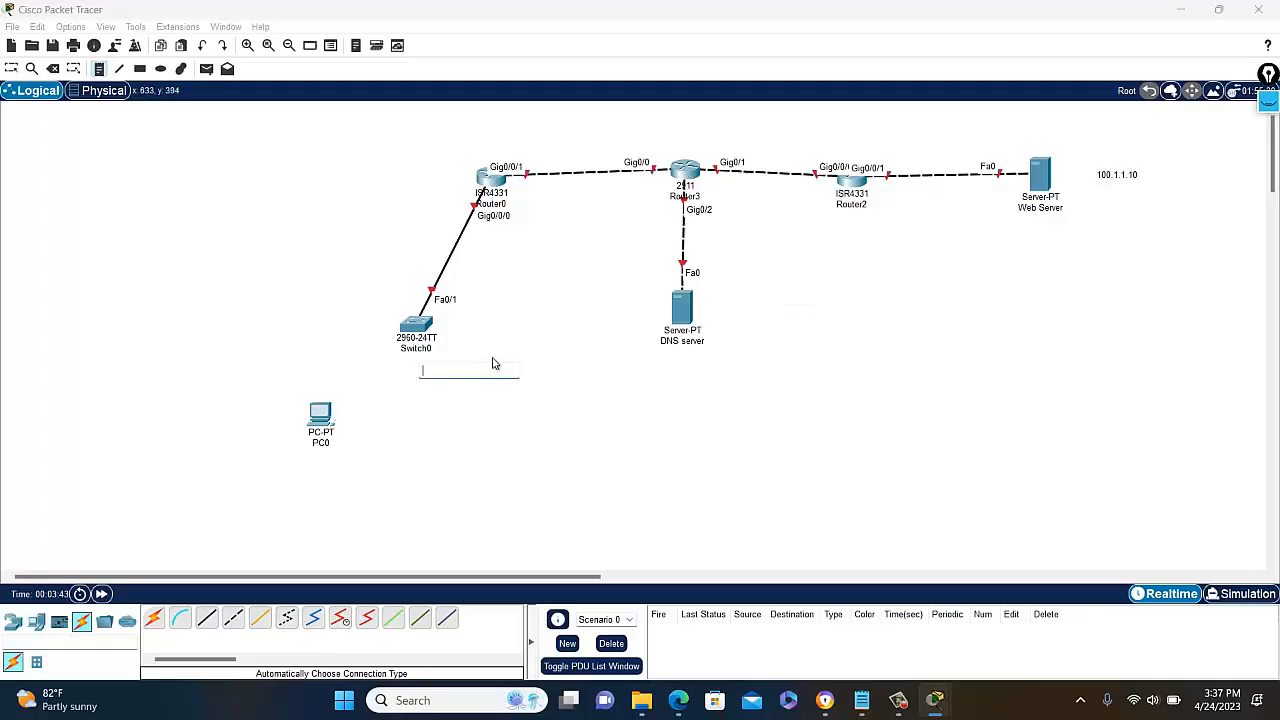
text(10.1.1.10)
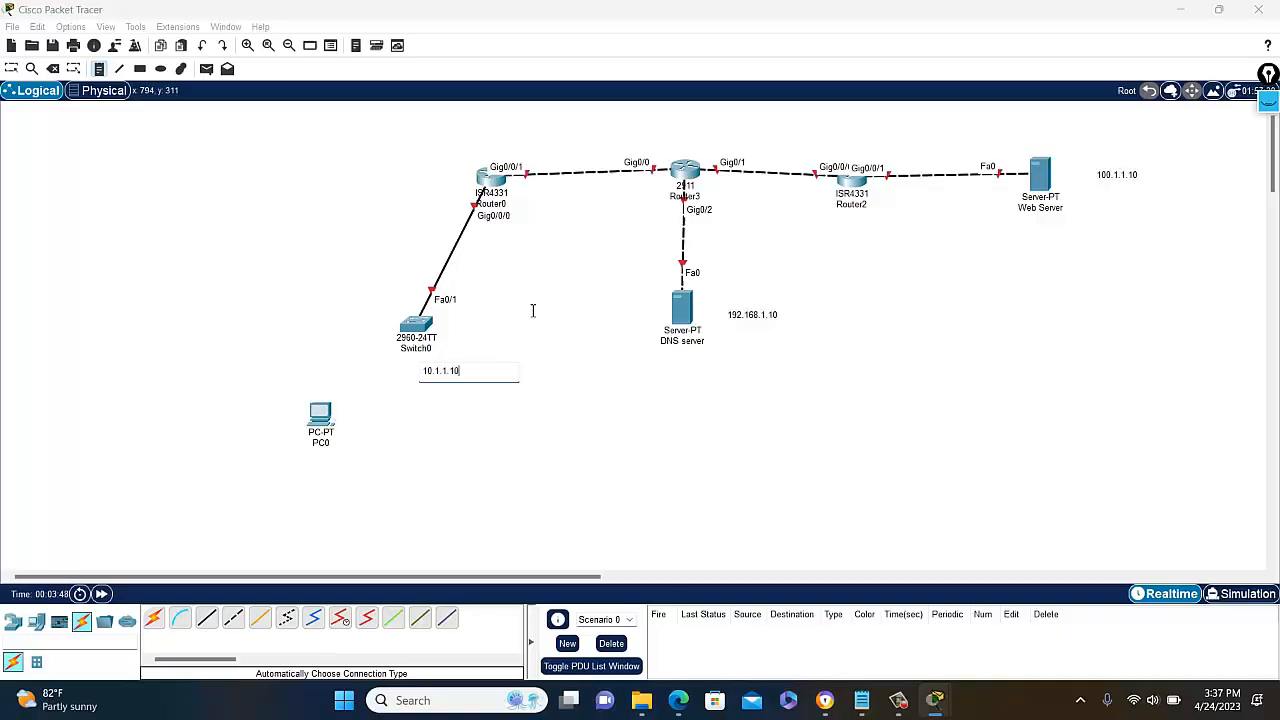
click(563, 338)
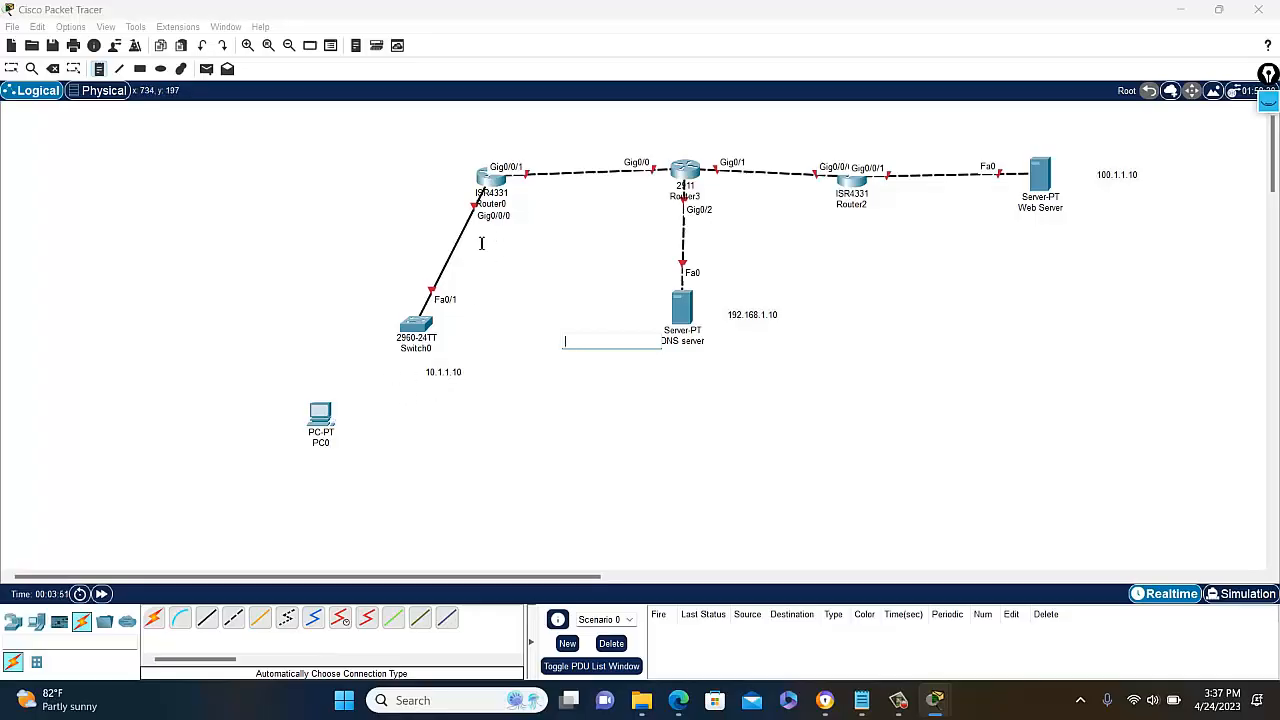
click(12, 70)
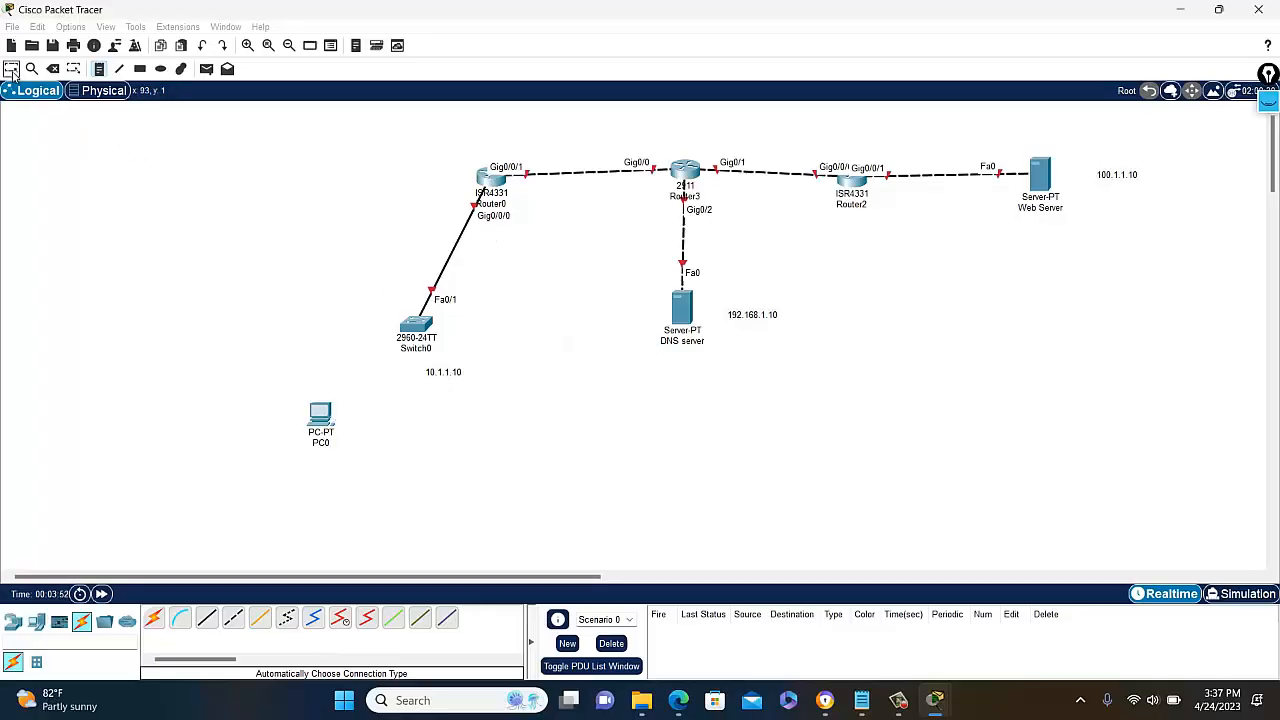
drag(446, 440, 447, 440)
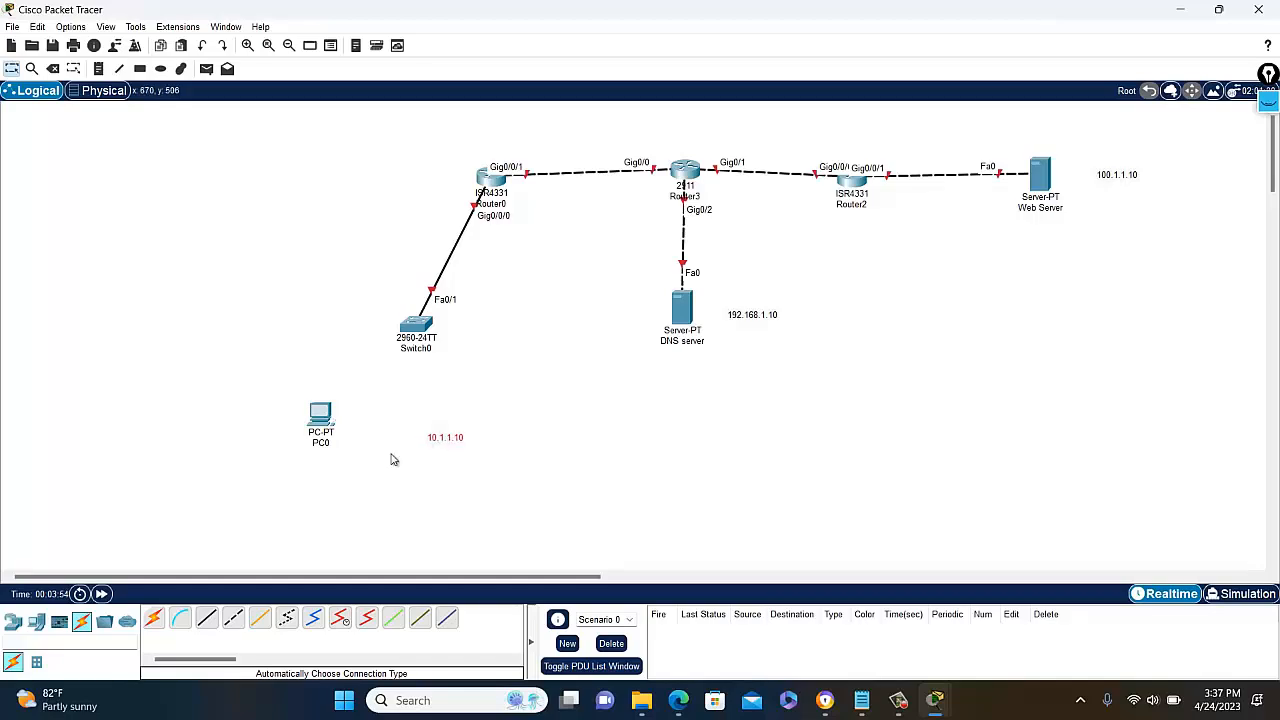
Link PC0 to Switch0 using the automatically chosen connection type
click(153, 620)
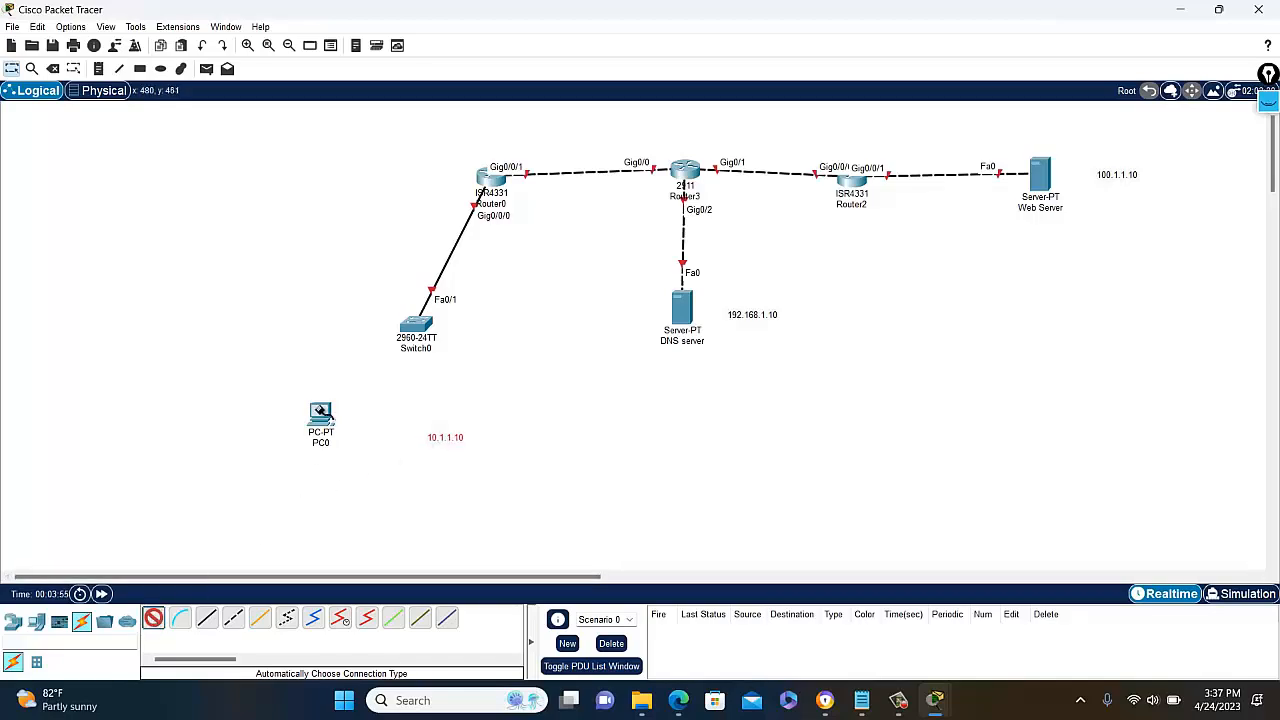
click(320, 412)
click(415, 326)
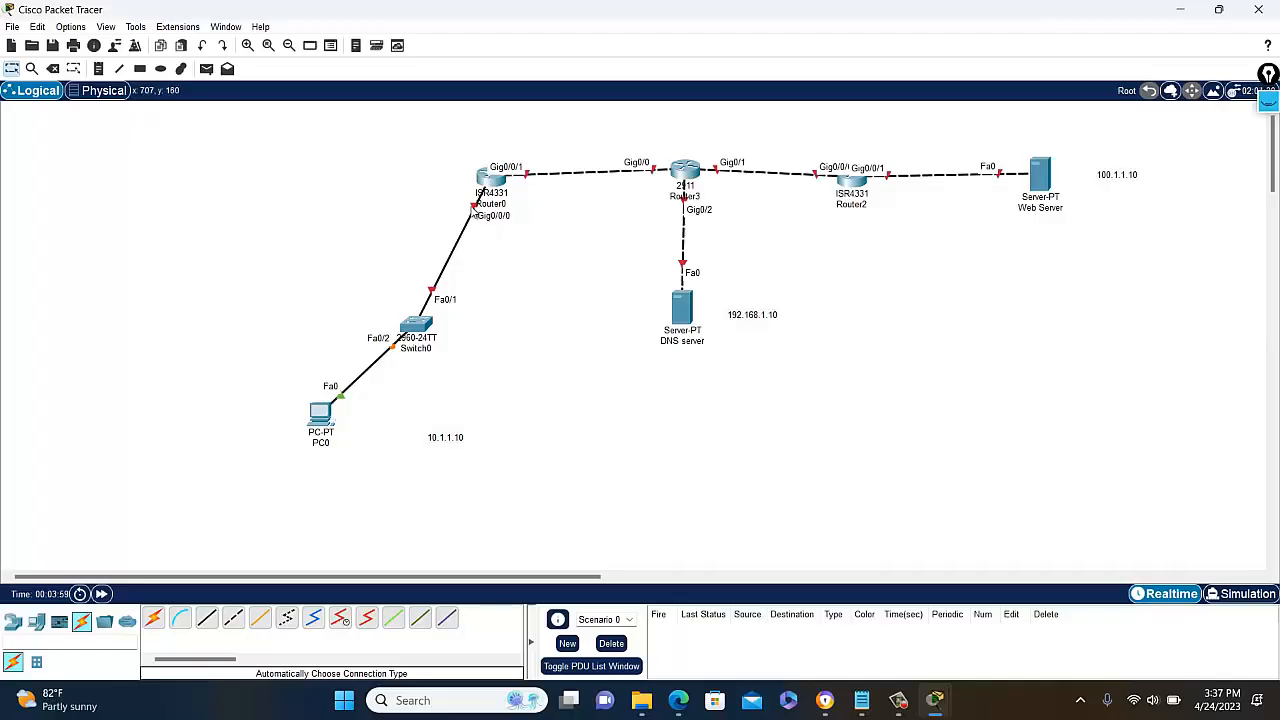
Label Router0's ports with text notes: 10.1.1.1 beside Gig0/0/0 and 11.1.1.1 above Gig0/0/1
click(98, 68)
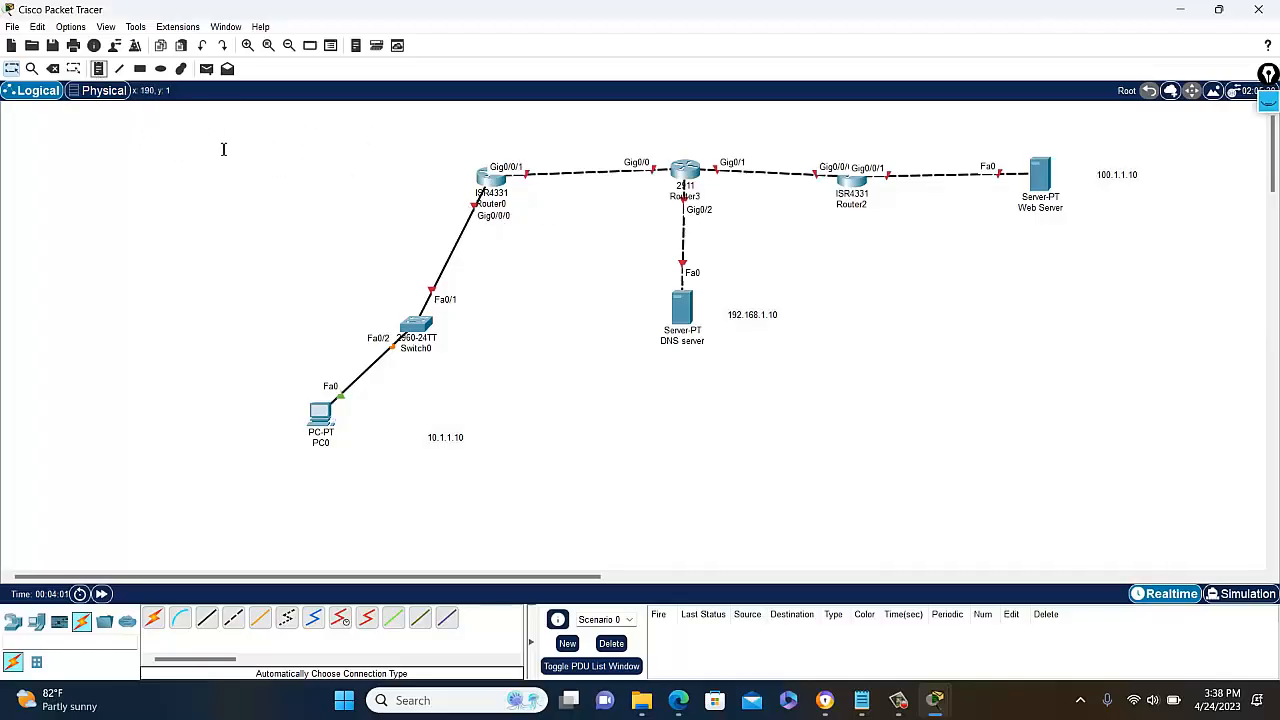
click(405, 204)
text(10.1.1.1)
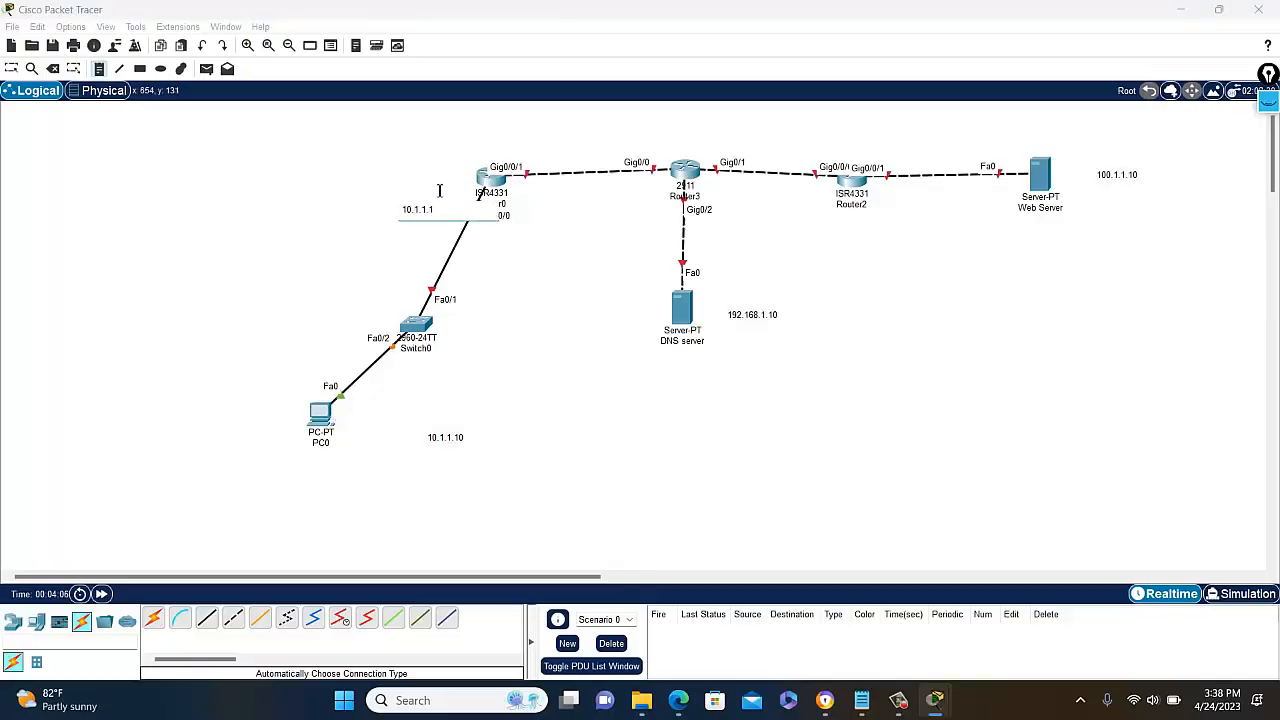
click(510, 151)
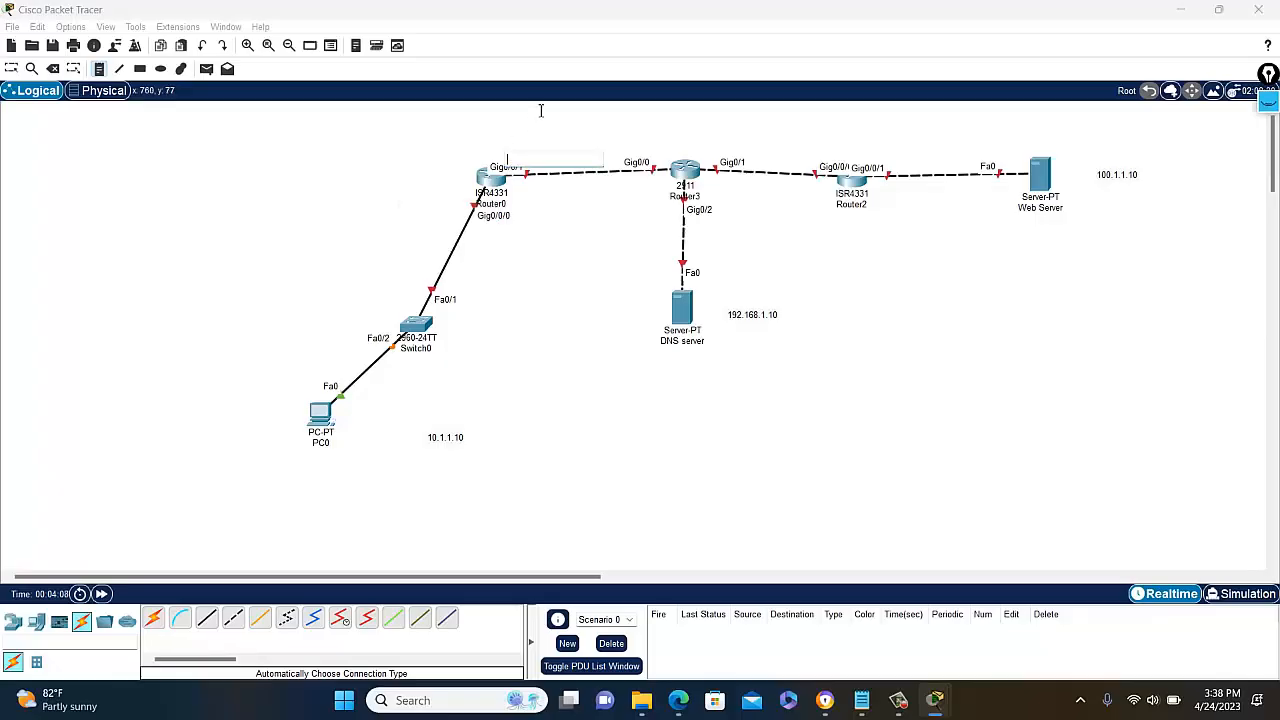
text(11.1.1.1)
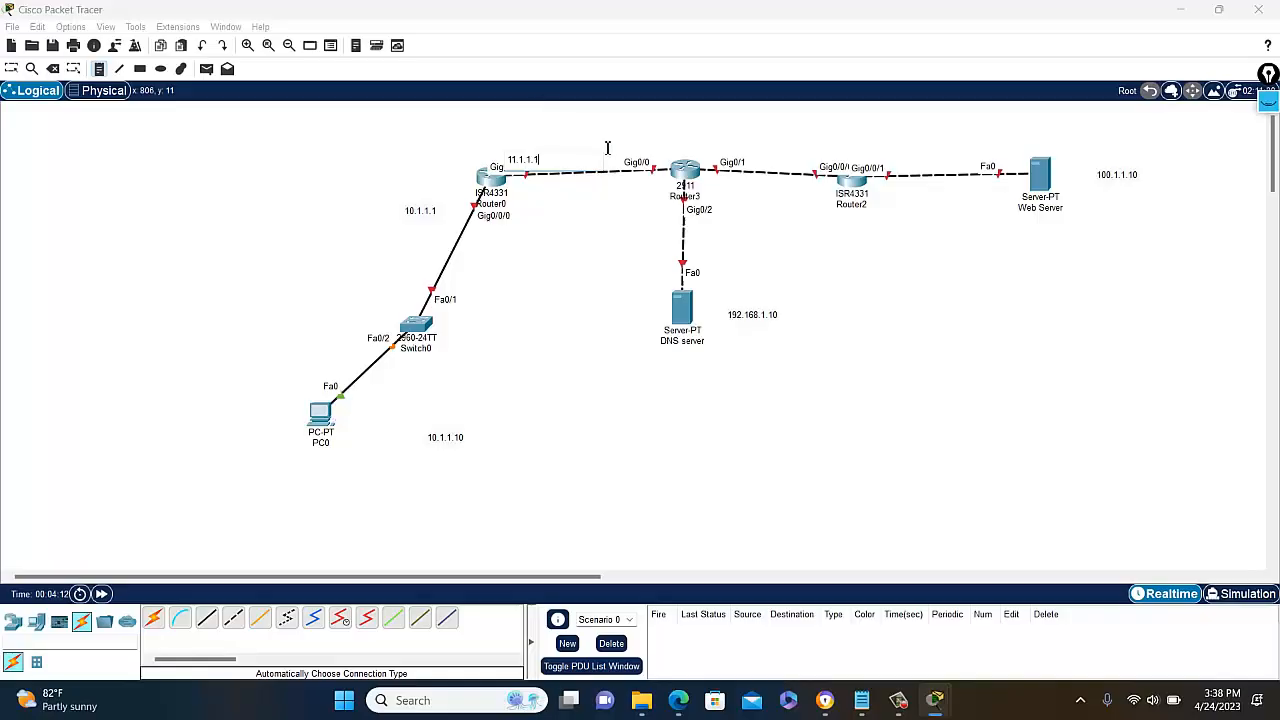
Label the 2911 router's ports with text notes: 11.1.1.2 above Gig0/0 and 12.1.1.1 above Gig0/1
click(641, 150)
text(1)
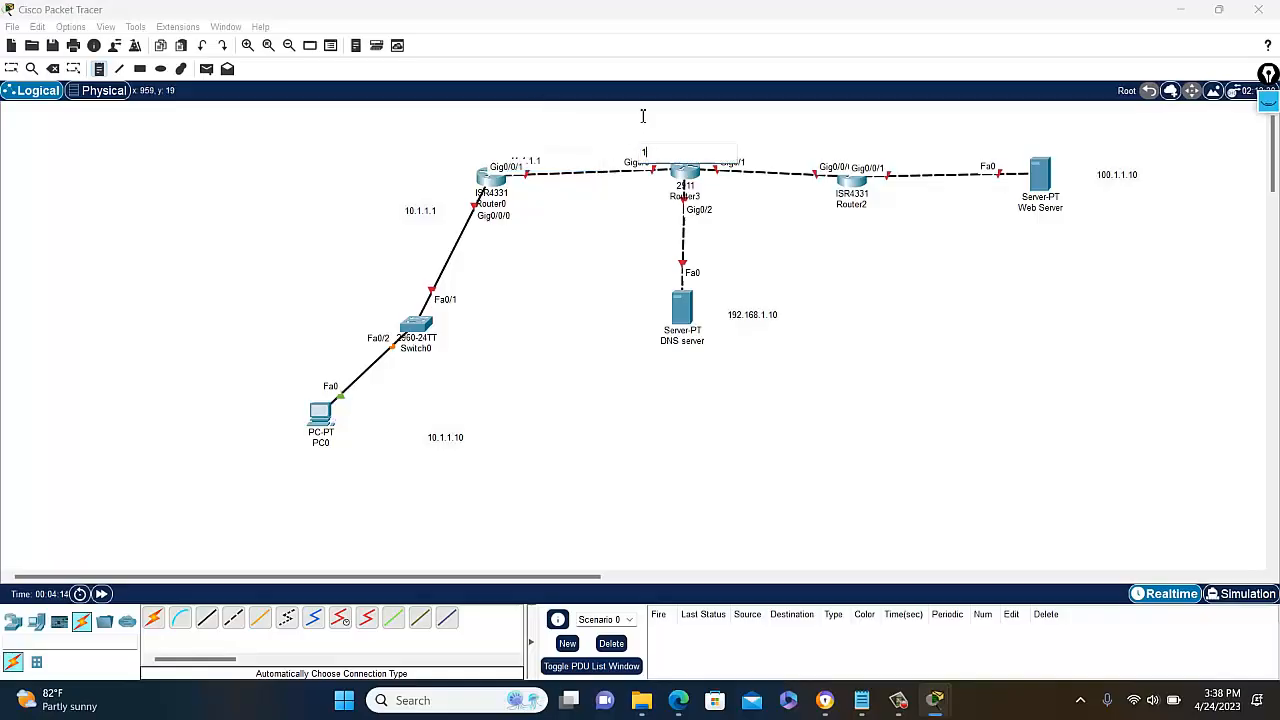
text(1.1.2)
click(741, 130)
click(711, 141)
text(12.1)
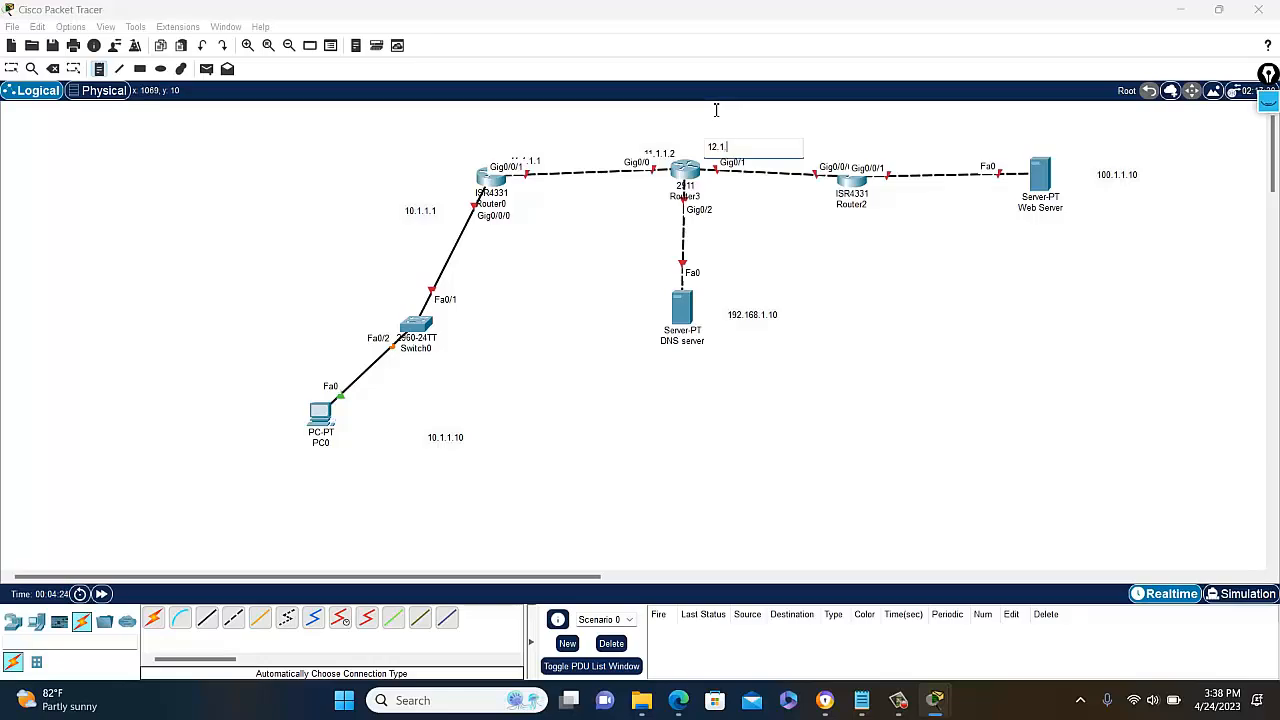
Label Router2's ports with text notes: 12.1.1.2 above Gig0/0/0 and 100.1.1.1 above Gig0/0/1
click(814, 150)
text(12.1.1)
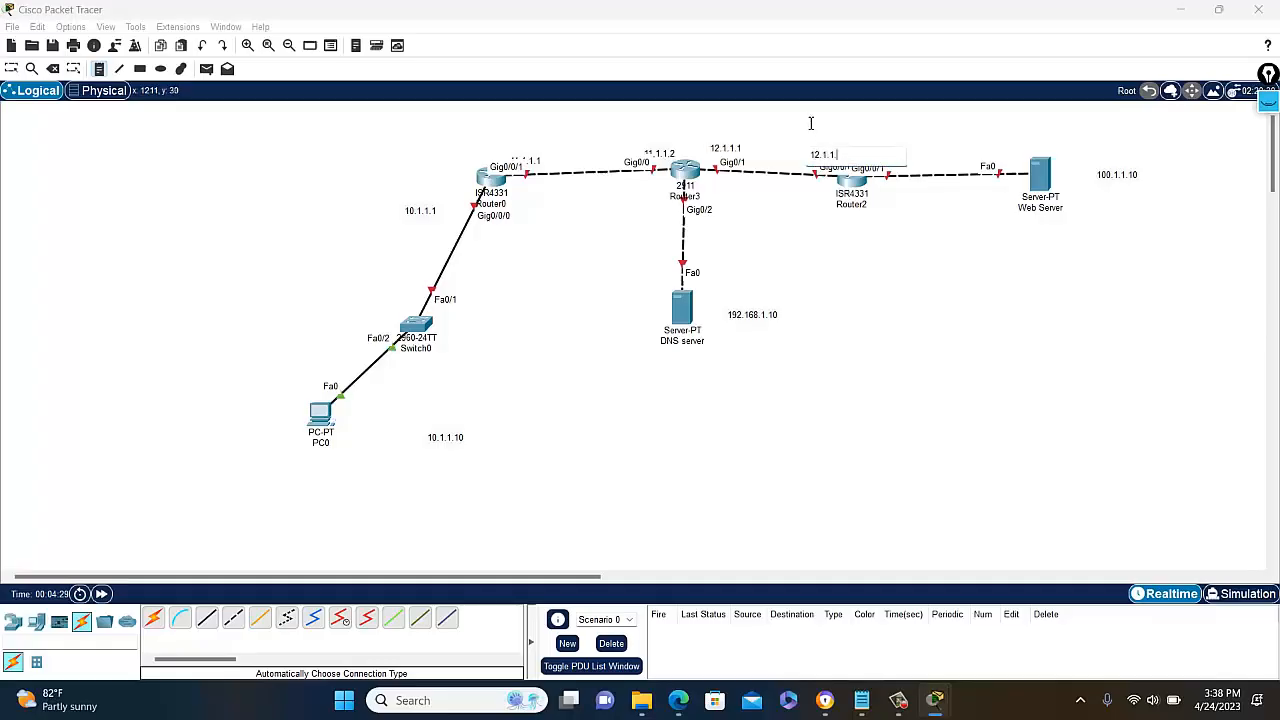
text(.2)
click(900, 142)
text(10.1.1.1)
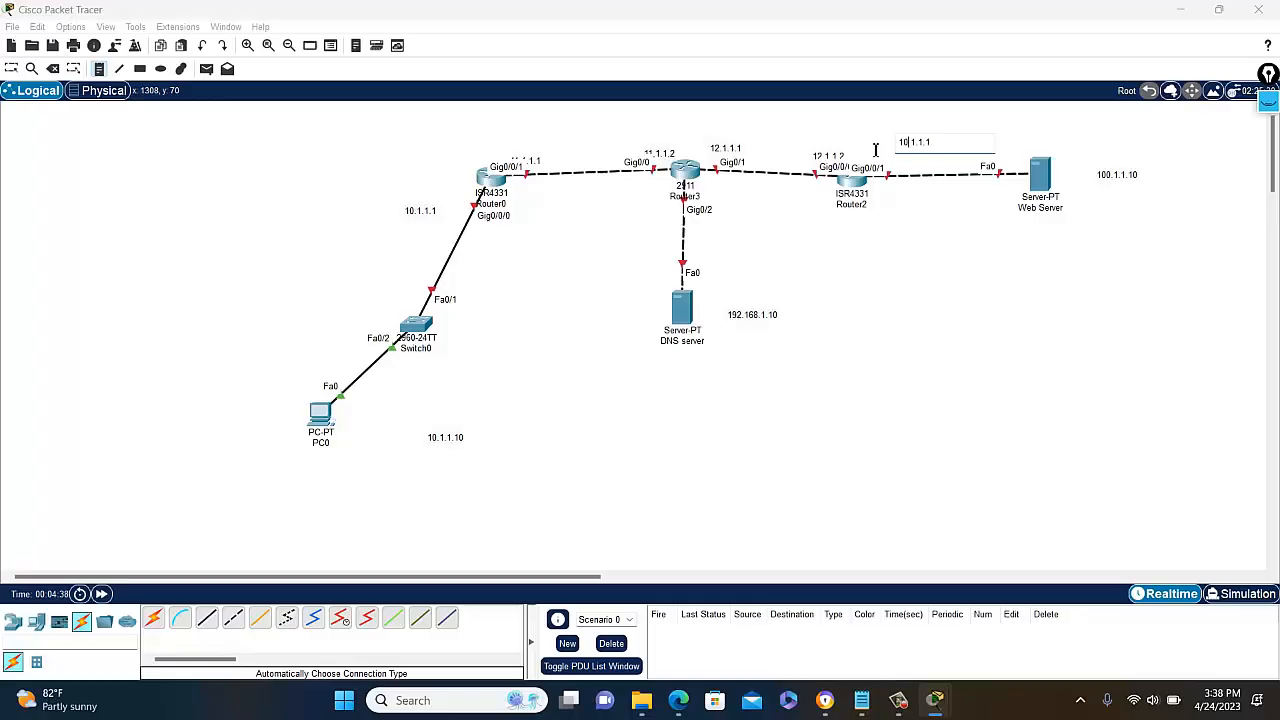
text(0)
click(970, 290)
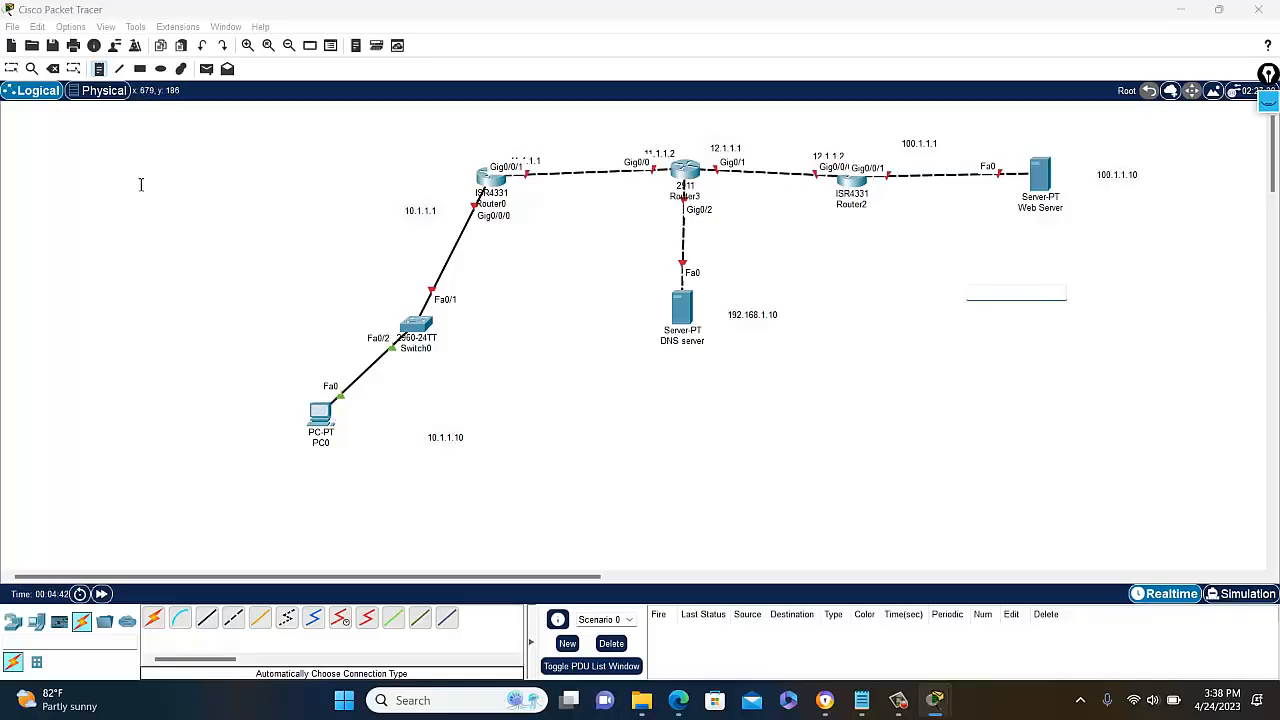
click(750, 220)
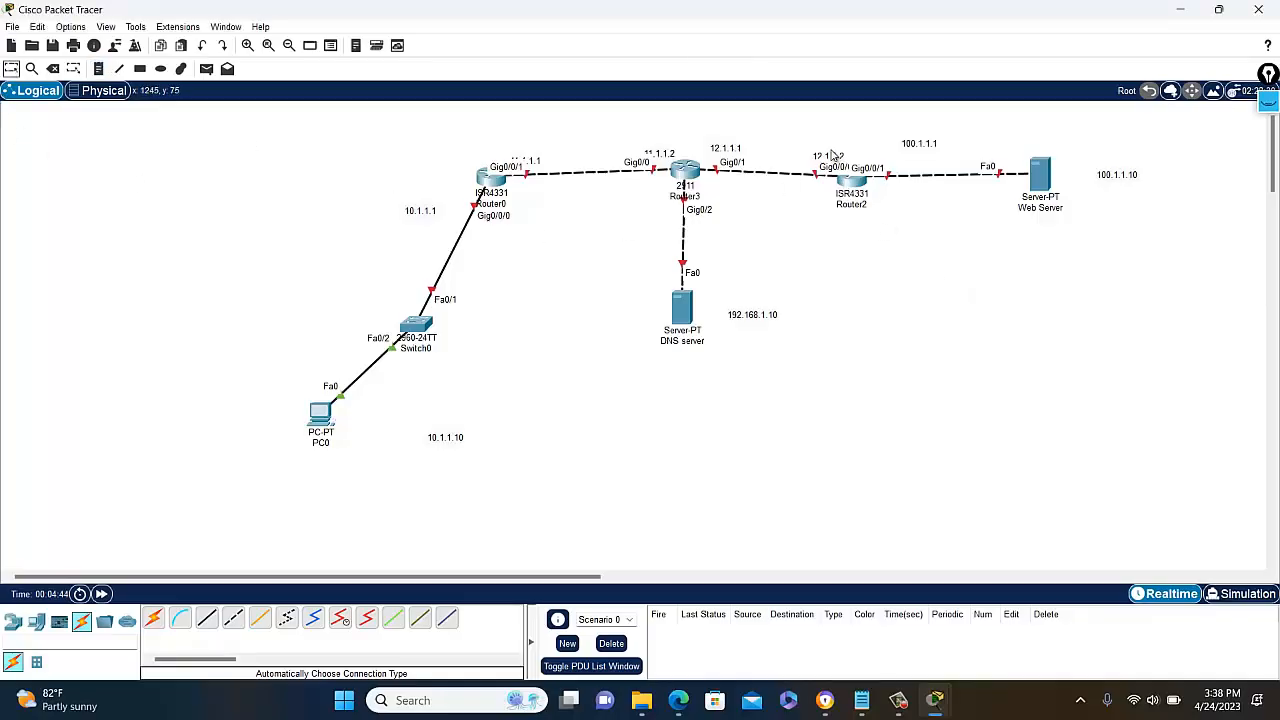
Move the 12.1.1.2, 11.1.1.2 and 11.1.1.1 notes clear of the port labels, and the 10.1.1.10 note closer to PC0
drag(832, 152, 829, 138)
drag(666, 153, 643, 143)
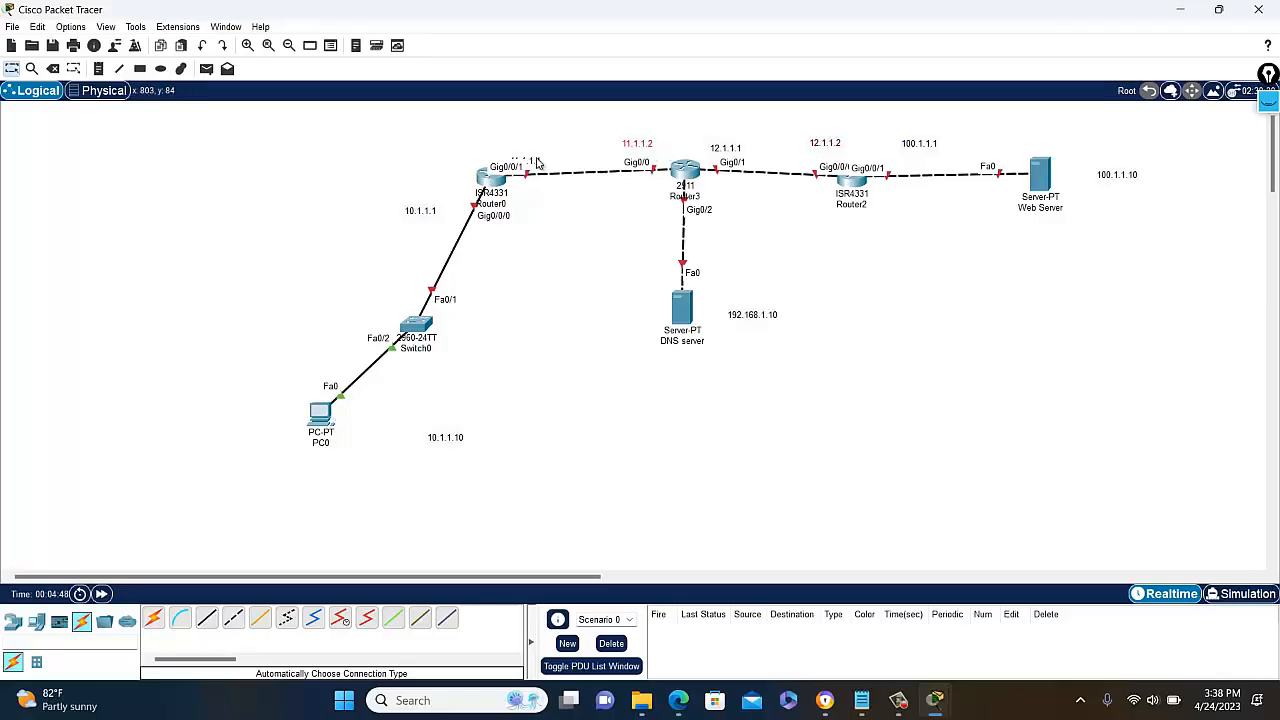
drag(536, 162, 533, 146)
mouse_move(702, 203)
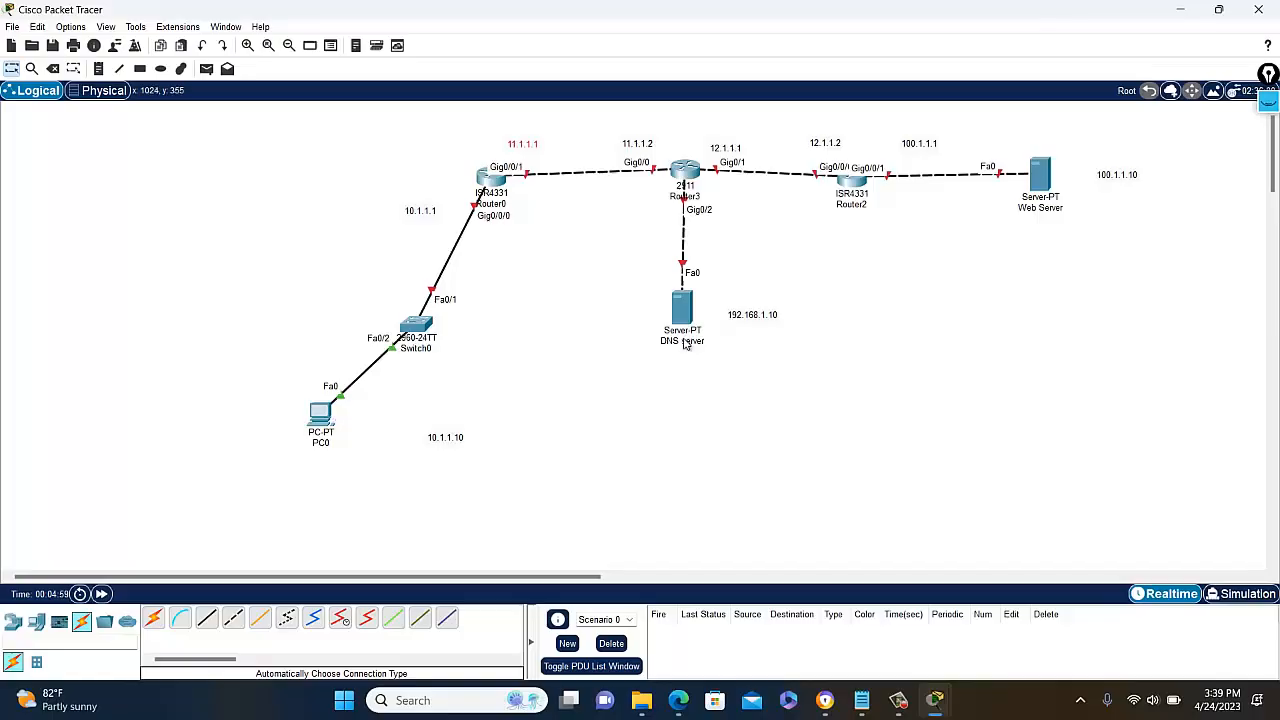
drag(457, 443, 406, 444)
Open Router0's command line interface beside the topology and start a console session
click(500, 181)
drag(640, 98, 758, 91)
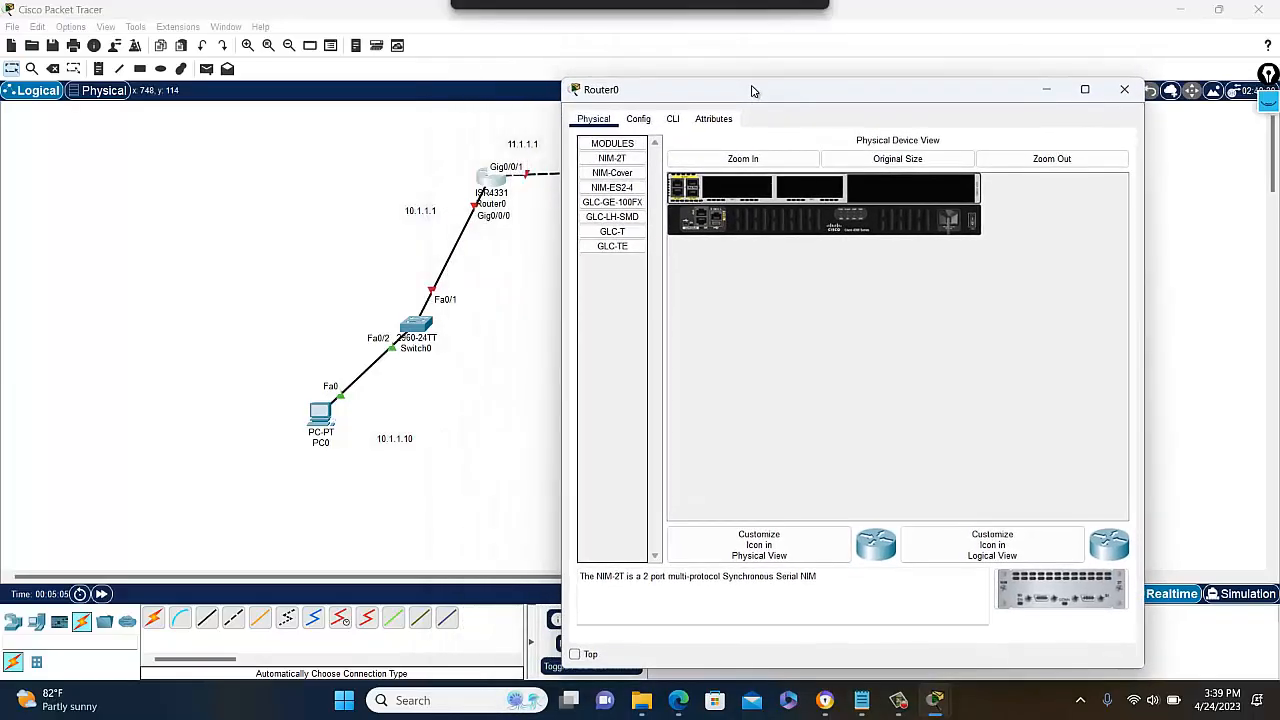
click(639, 119)
click(673, 119)
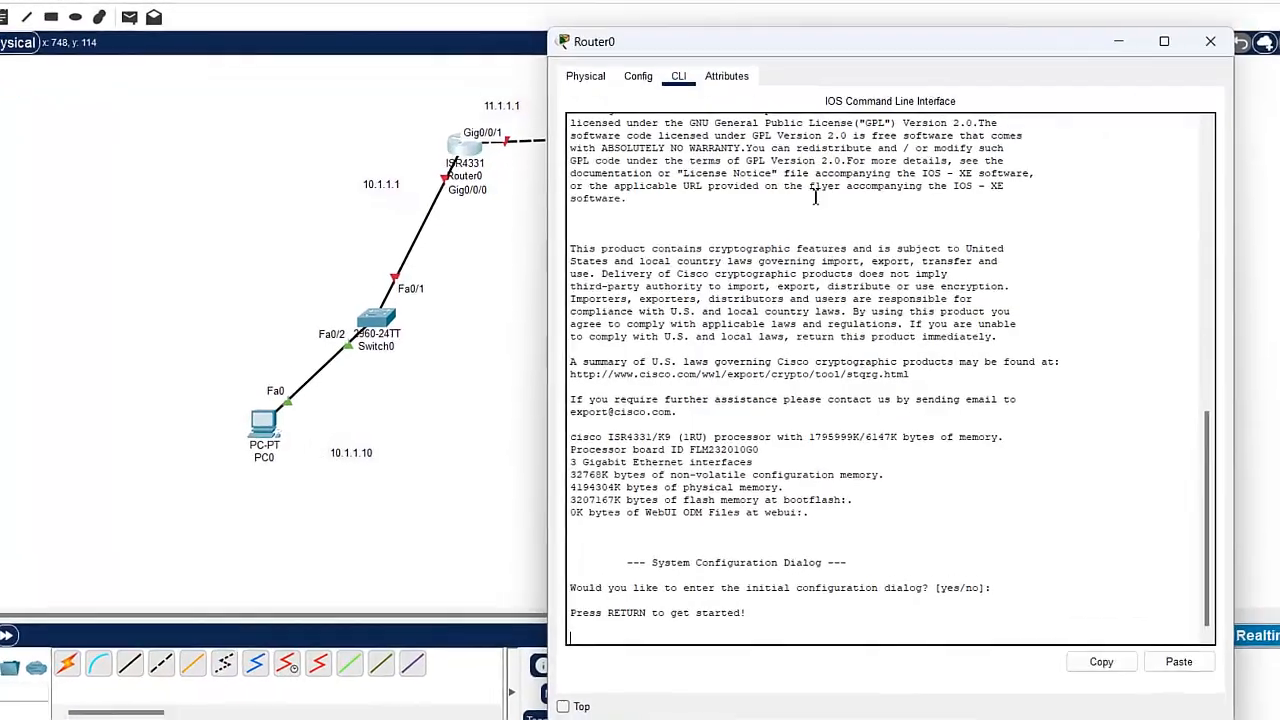
key(Return)
key(Return)
key(Return)
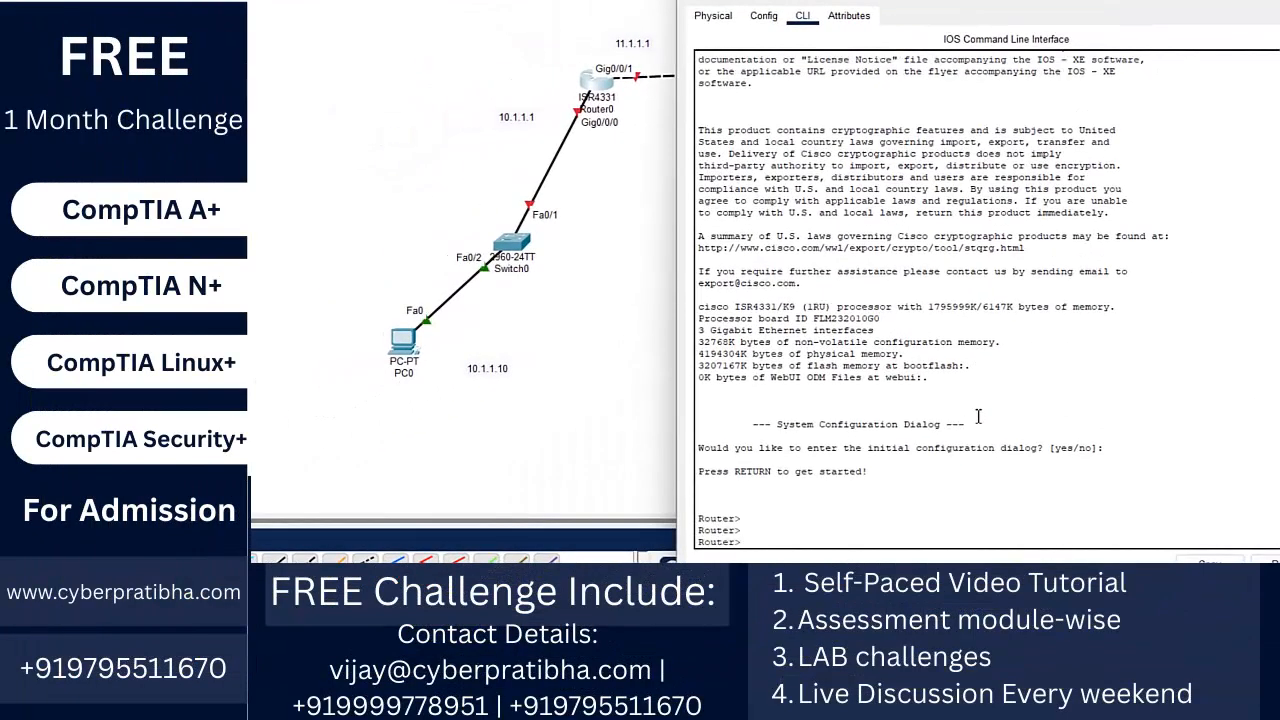
Enter privileged mode with en and global configuration mode with conf t on Router0
text(en)
key(Return)
text(conf)
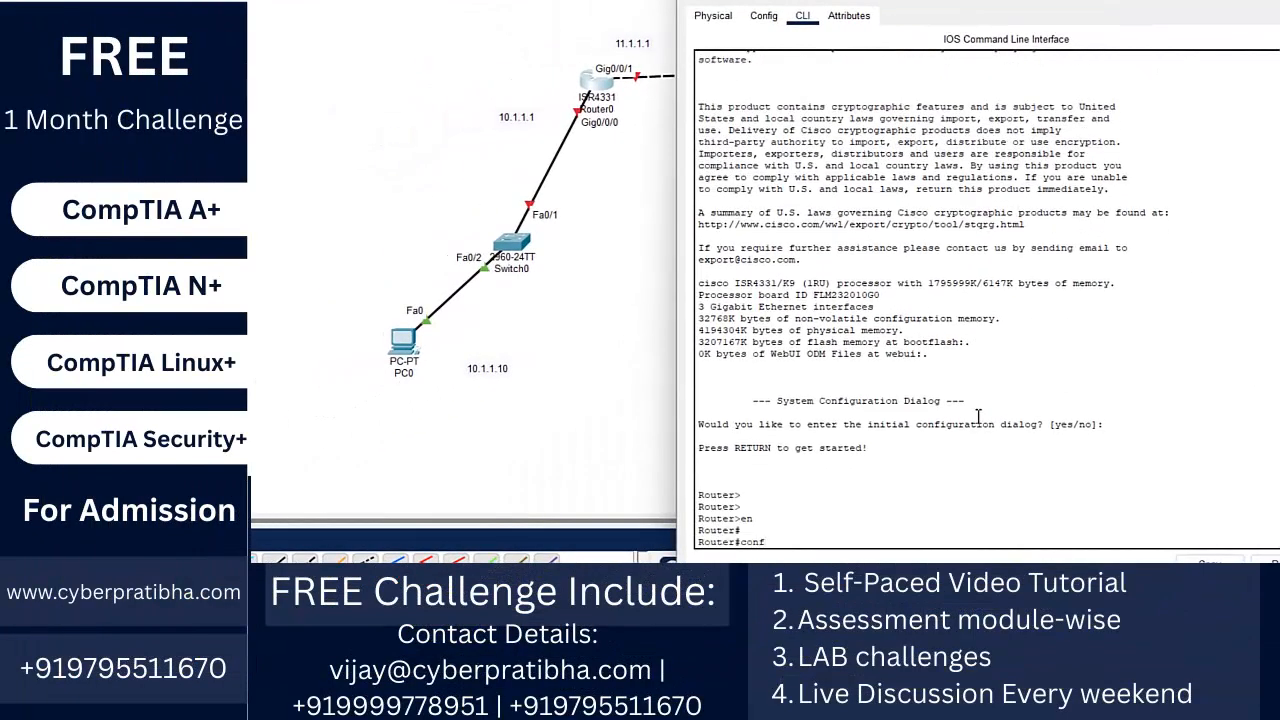
text( t)
key(Return)
key(Return)
key(Return)
Configure Router0's gig0/0/0 interface with IP address 10.1.1.1 and mask 255.0.0.0, and enable it with no shut
text(inter)
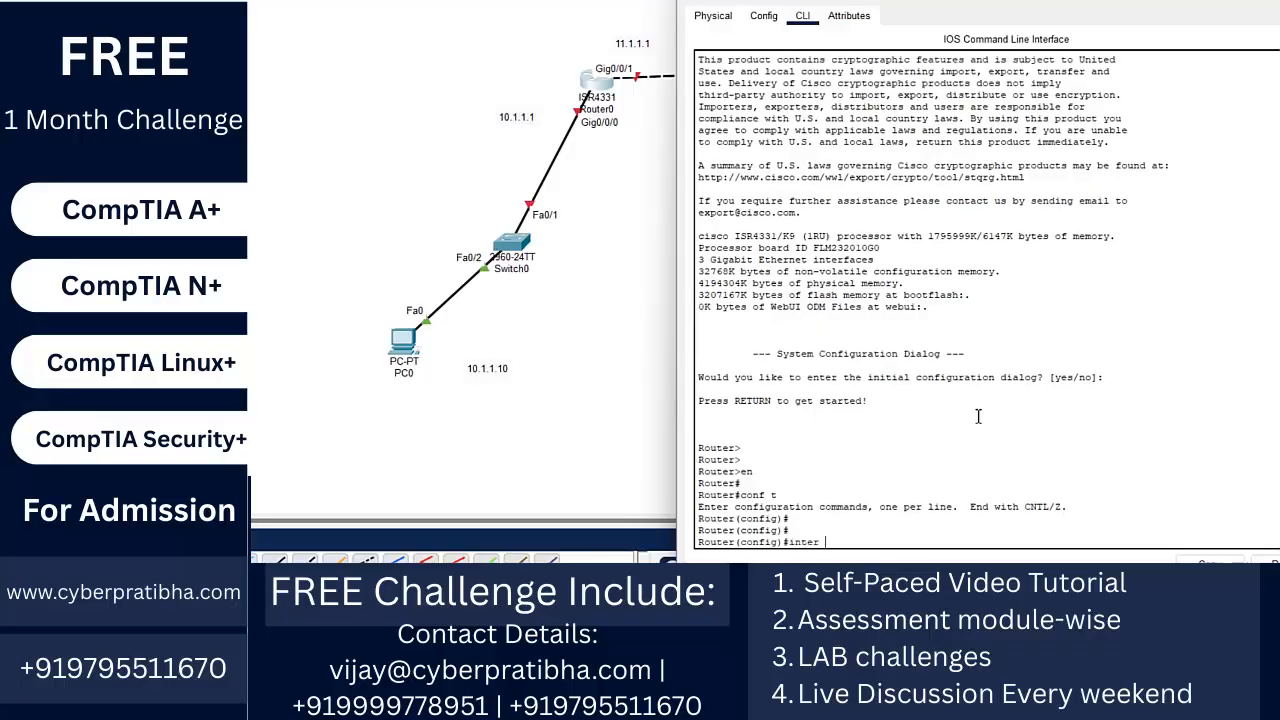
text( gig0/0/0)
key(Return)
text(ip a)
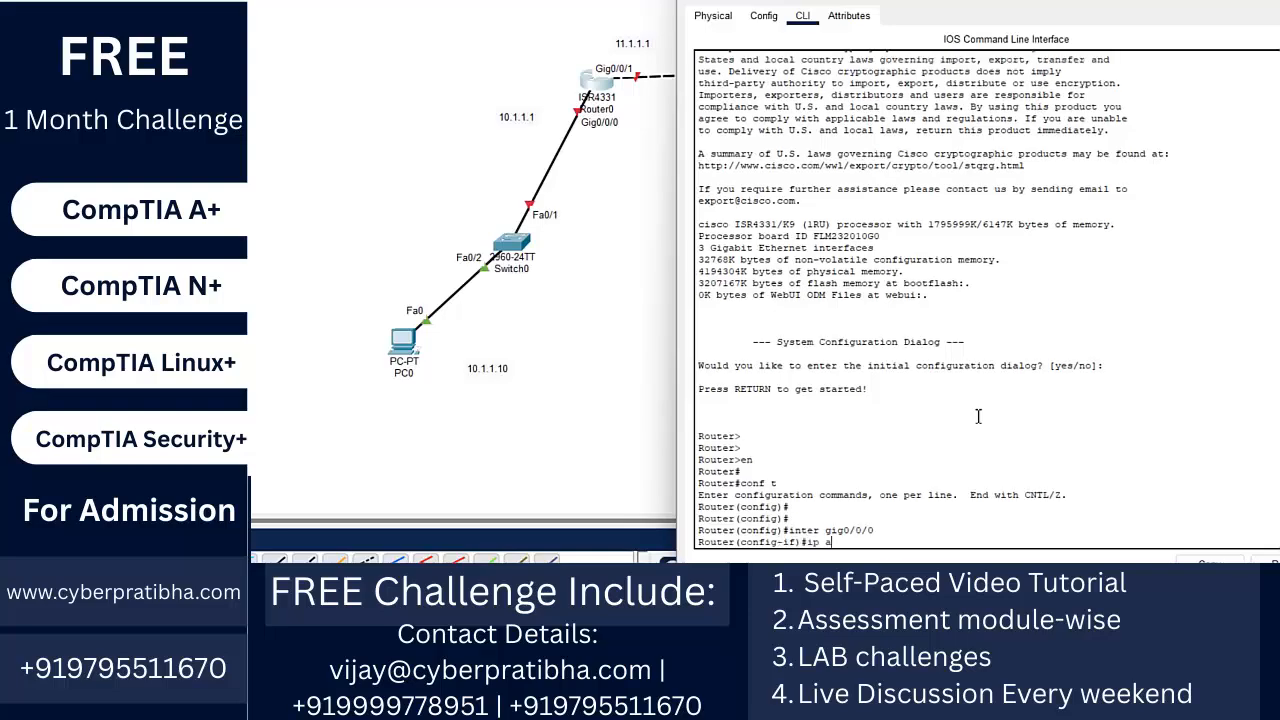
text(dd 10.1.1.1 255)
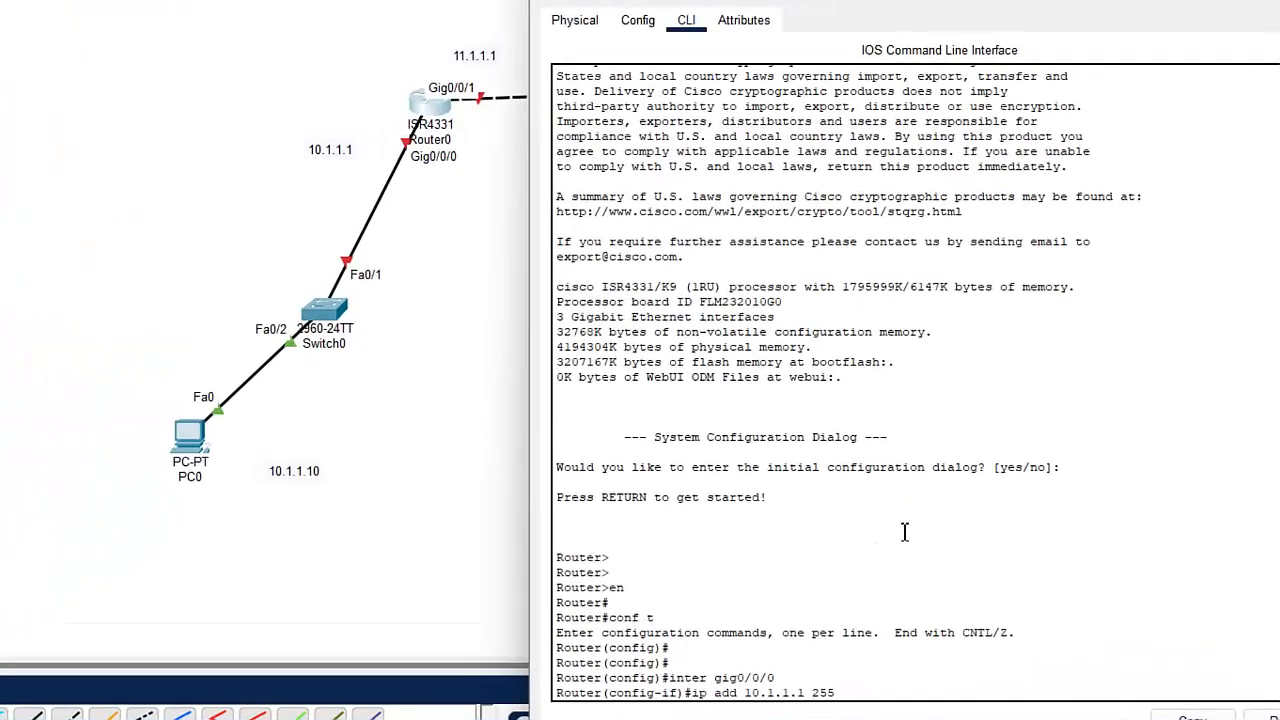
text(.0.0.0)
key(Return)
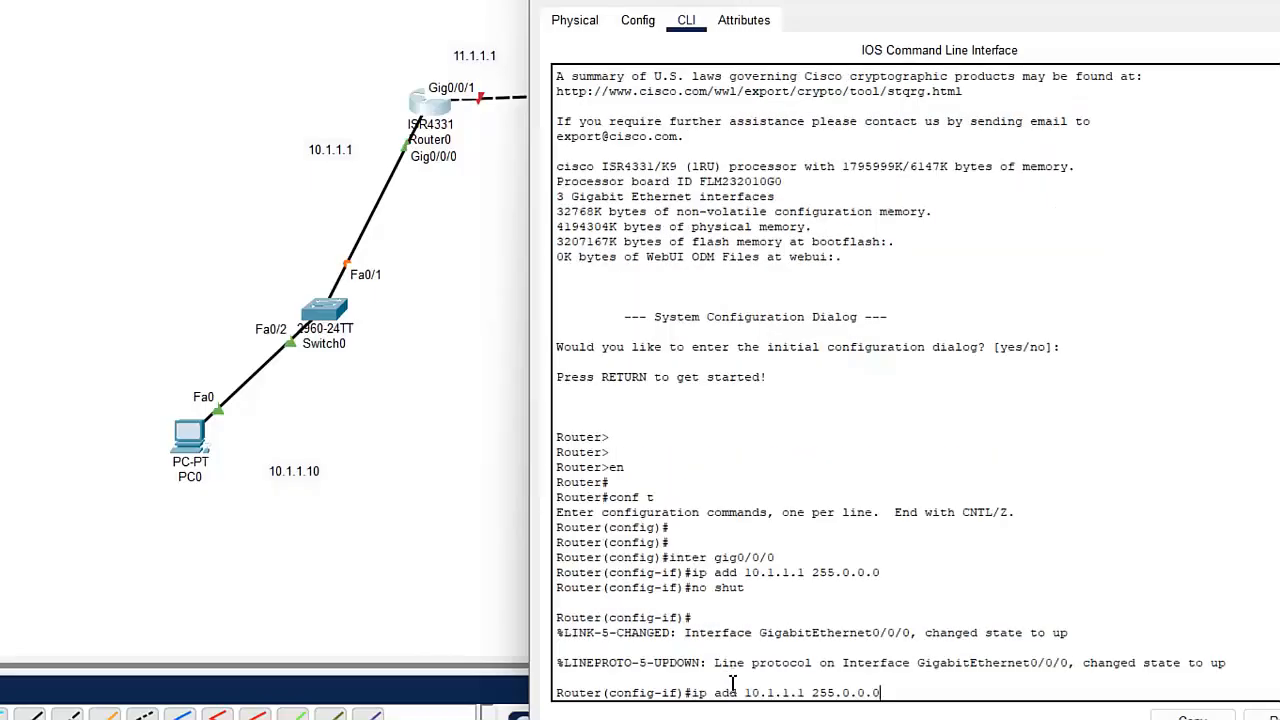
Configure Router0's gig0/0/1 interface with IP address 11.1.1.1 and mask 255.0.0.0, and enable it with no shut
key(Up)
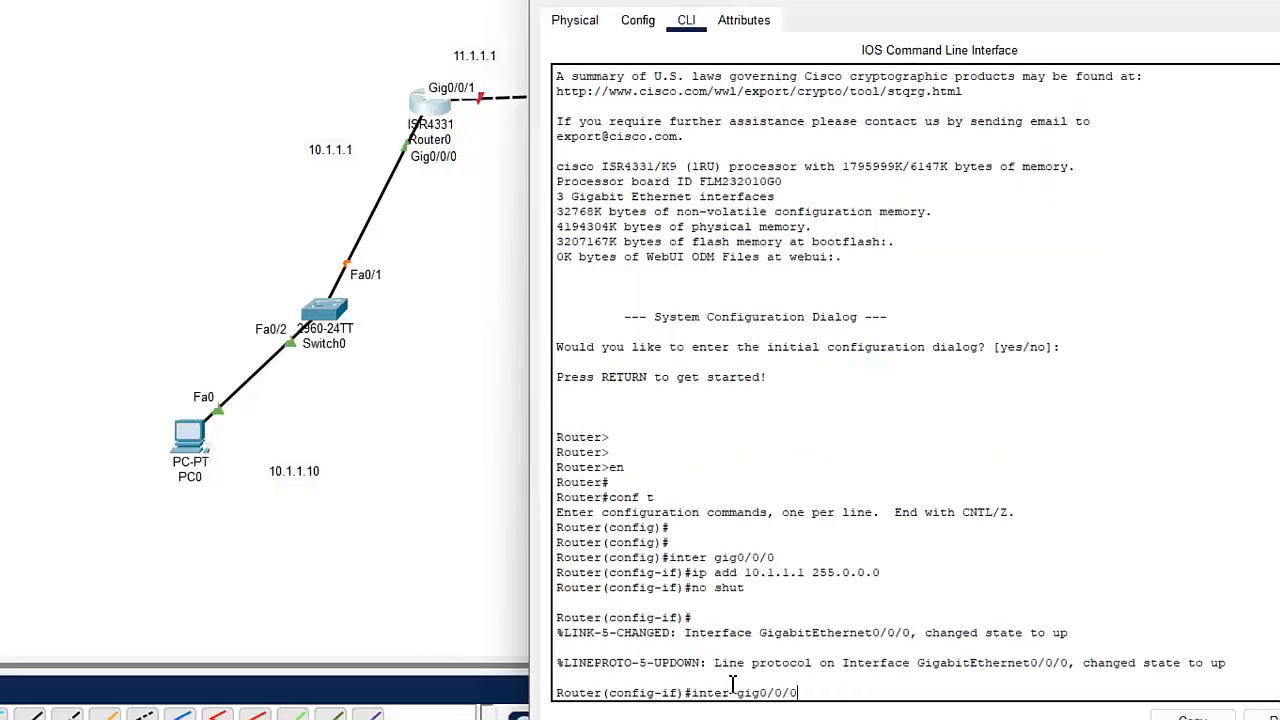
key(Return)
key(Up)
key(Up)
key(Up)
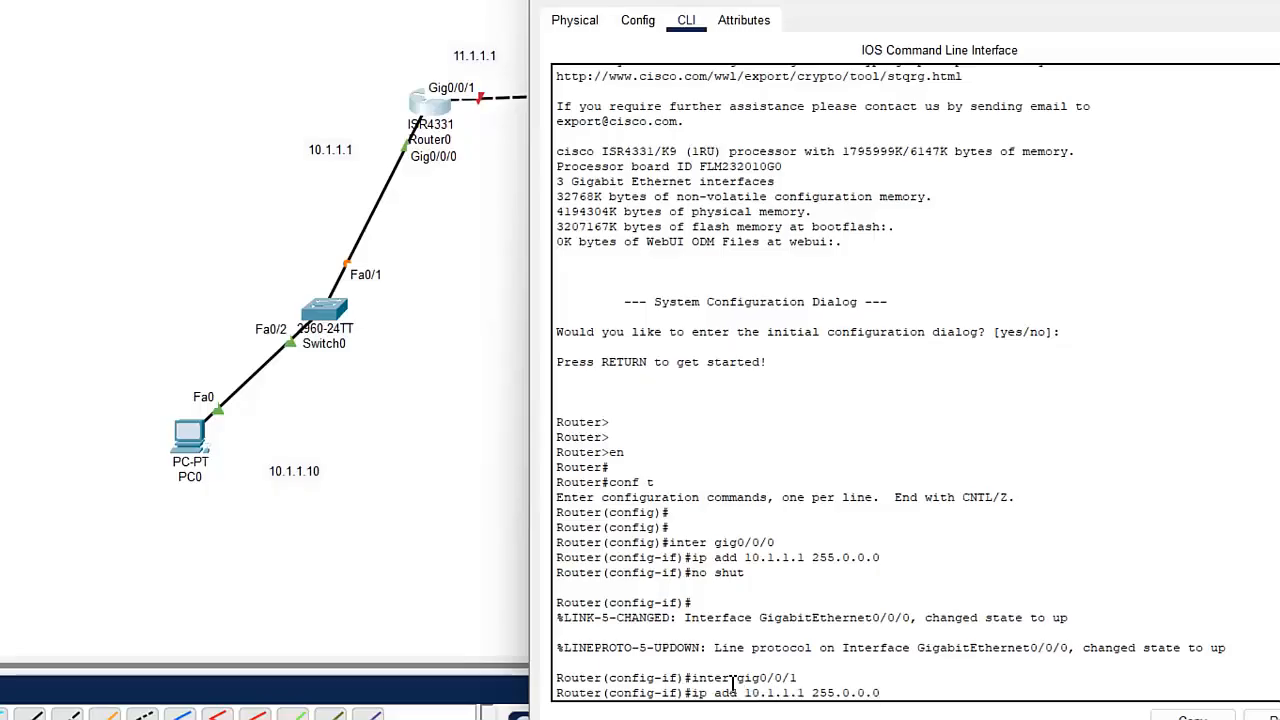
key(BackSpace)
text(1)
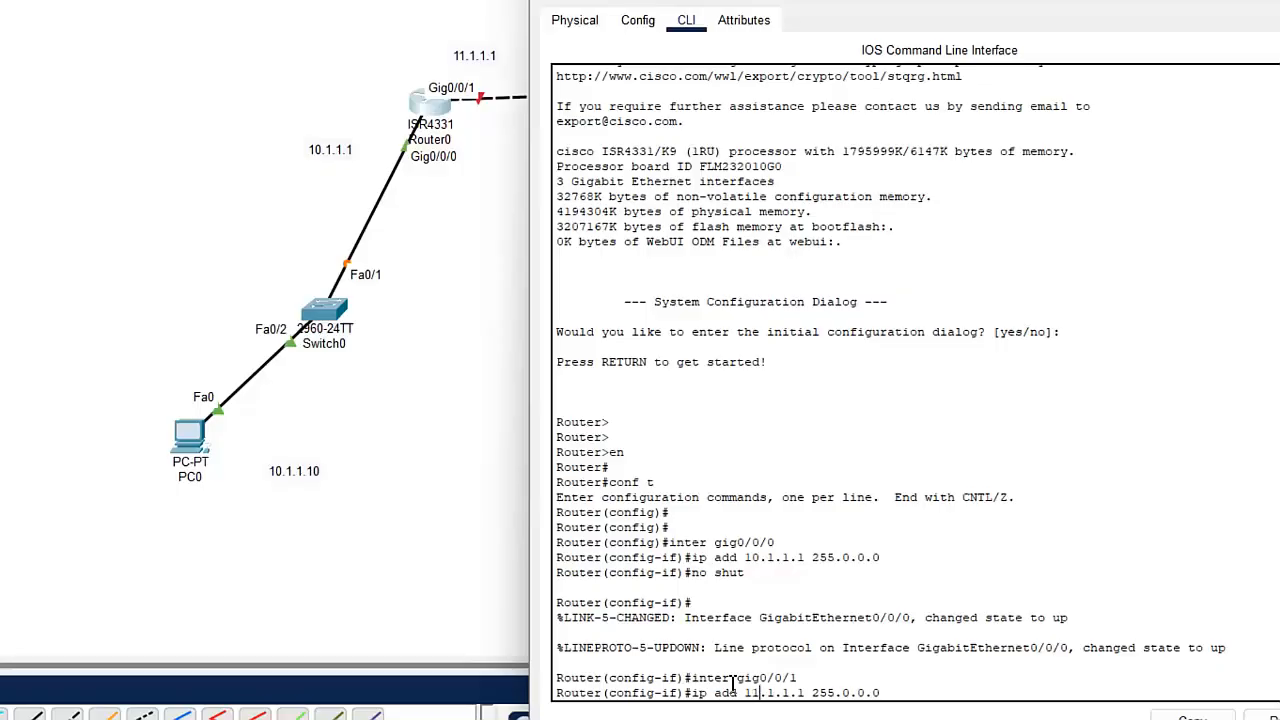
key(Return)
text(no )
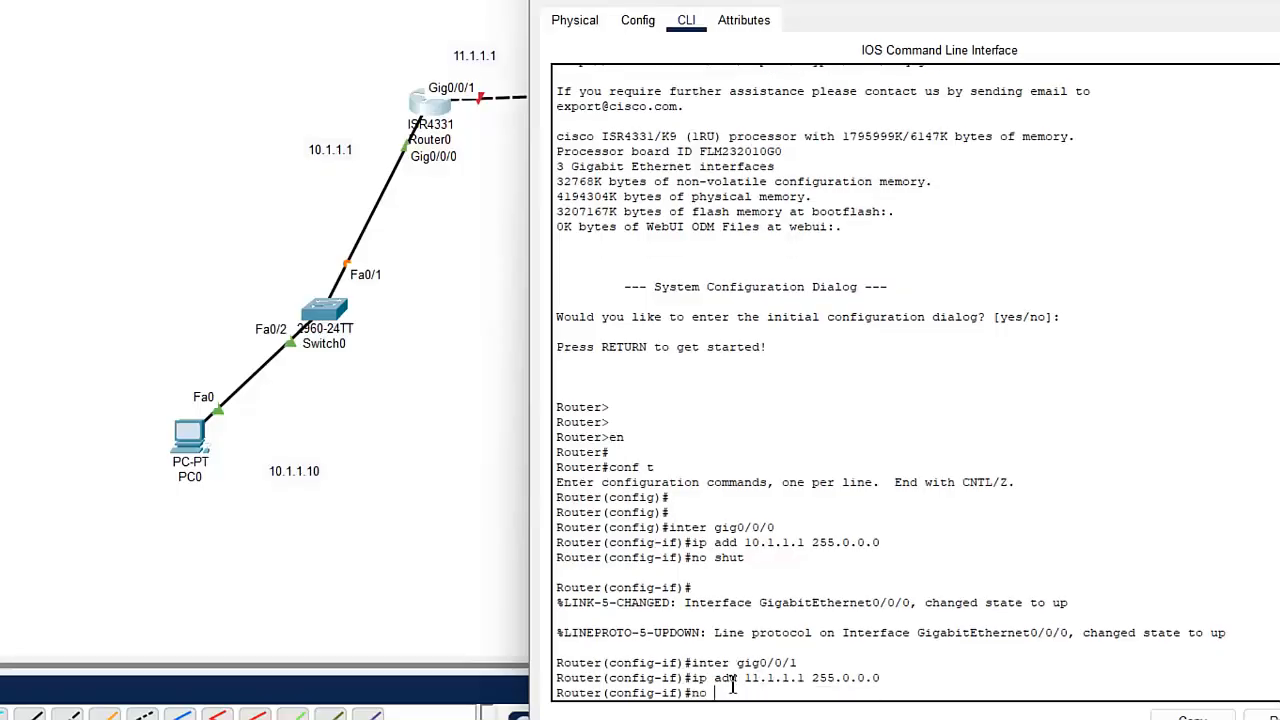
text(shut)
key(Return)
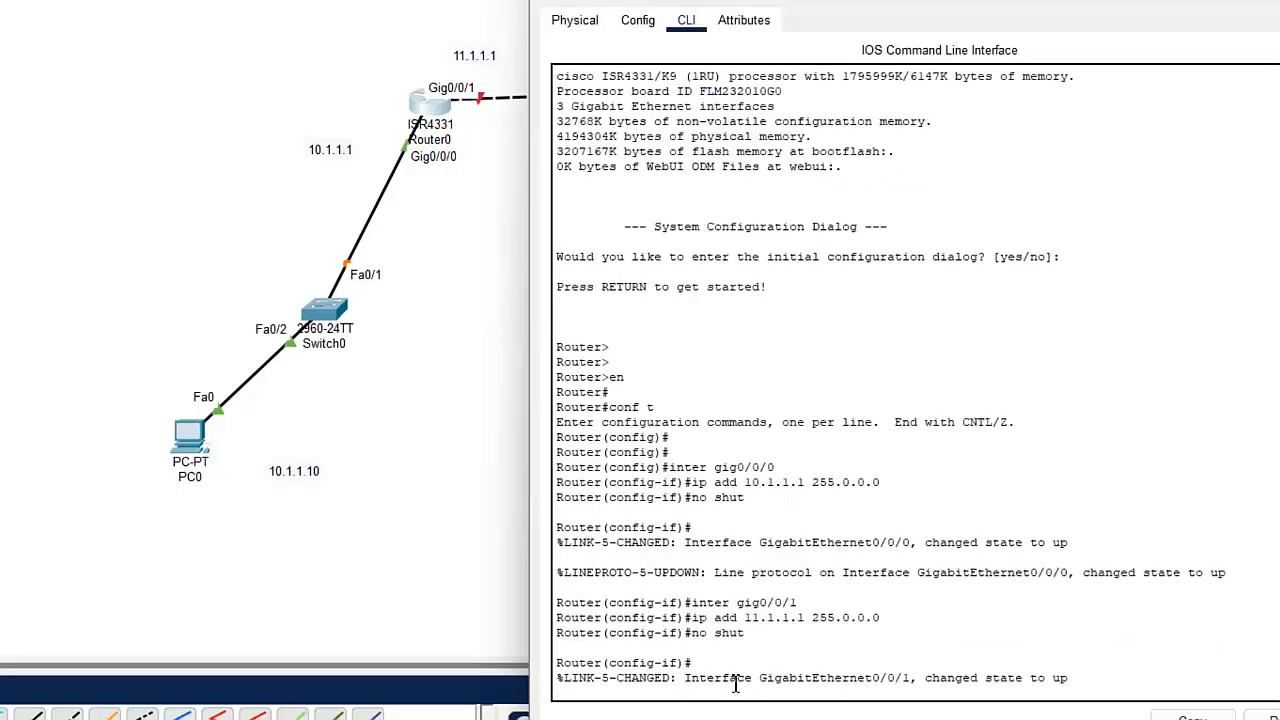
Minimize Router0's window and open Router3's command line interface beside the topology
click(1226, 6)
click(707, 97)
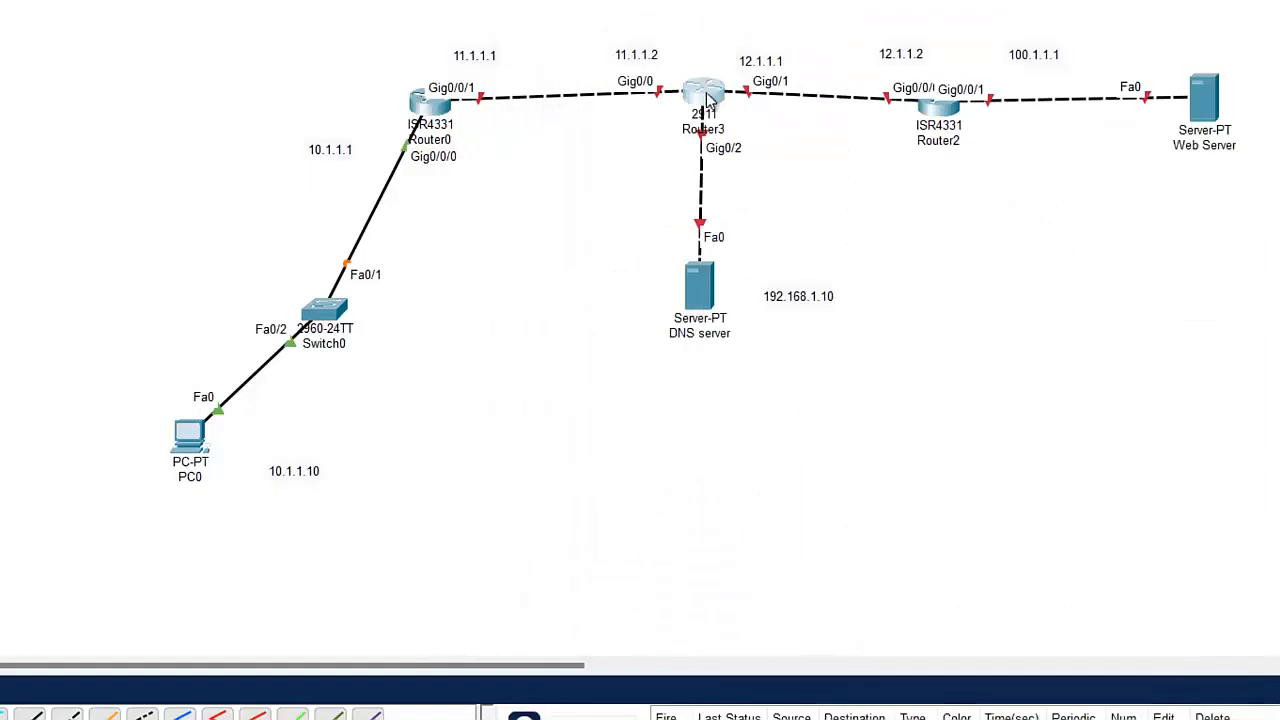
click(707, 97)
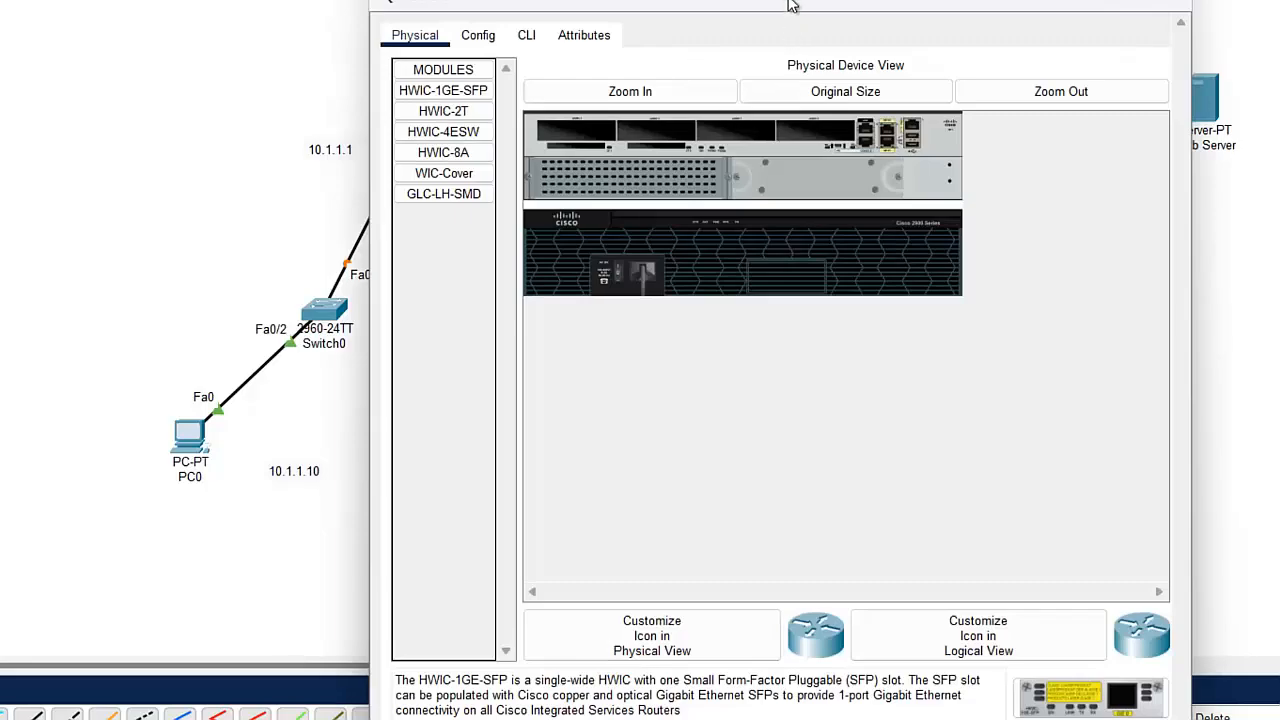
drag(794, 6, 1215, 4)
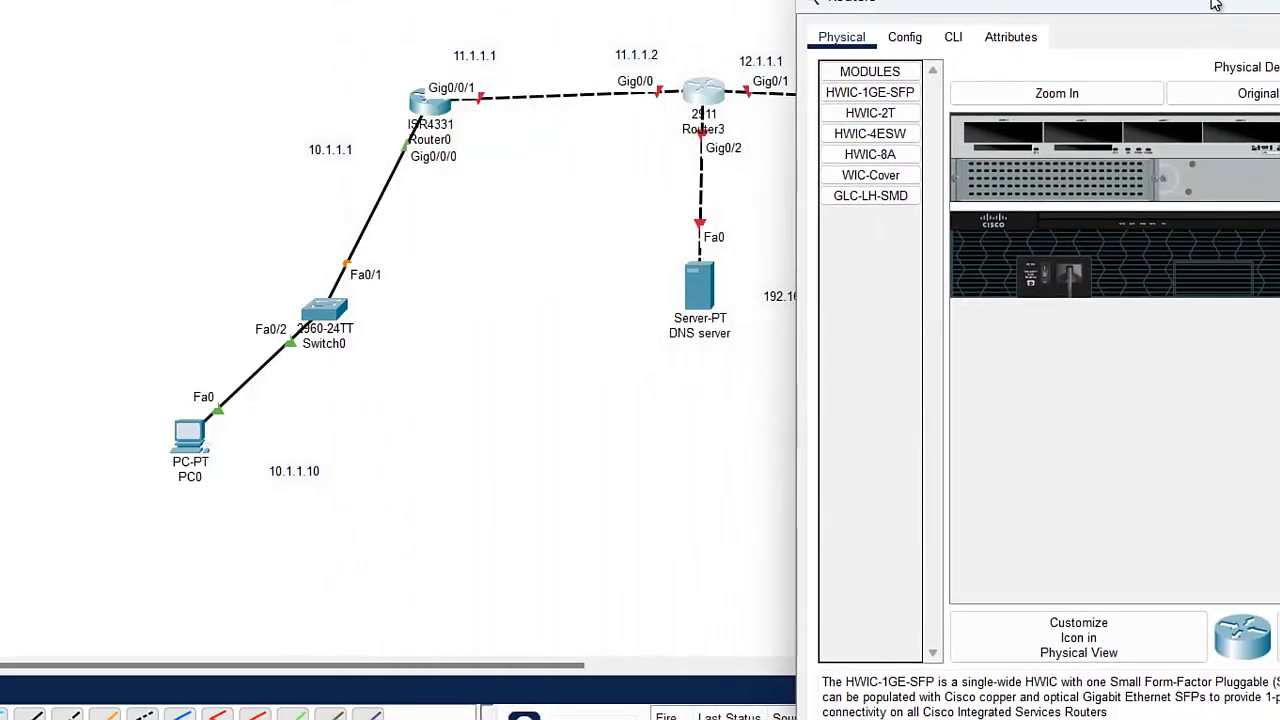
drag(578, 667, 684, 672)
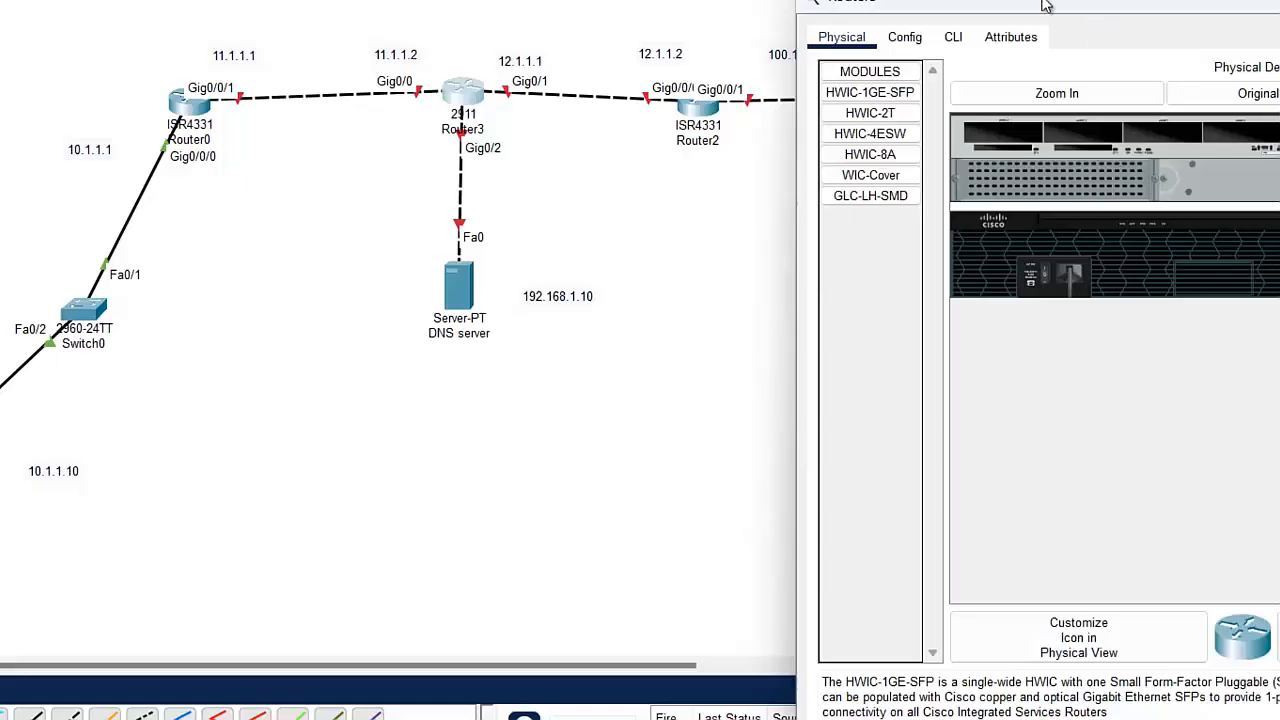
drag(1045, 5, 863, 0)
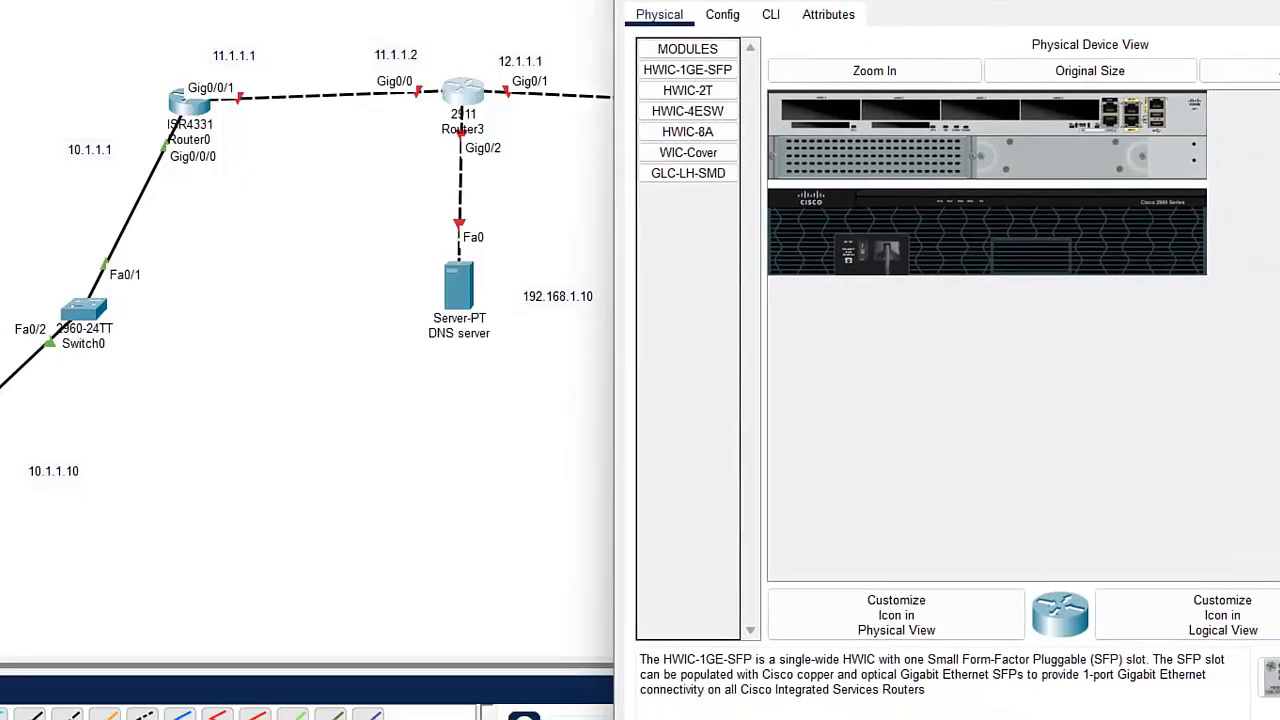
click(775, 20)
Decline the initial configuration dialog on Router3 and enter global configuration mode with en and conf t
text(no)
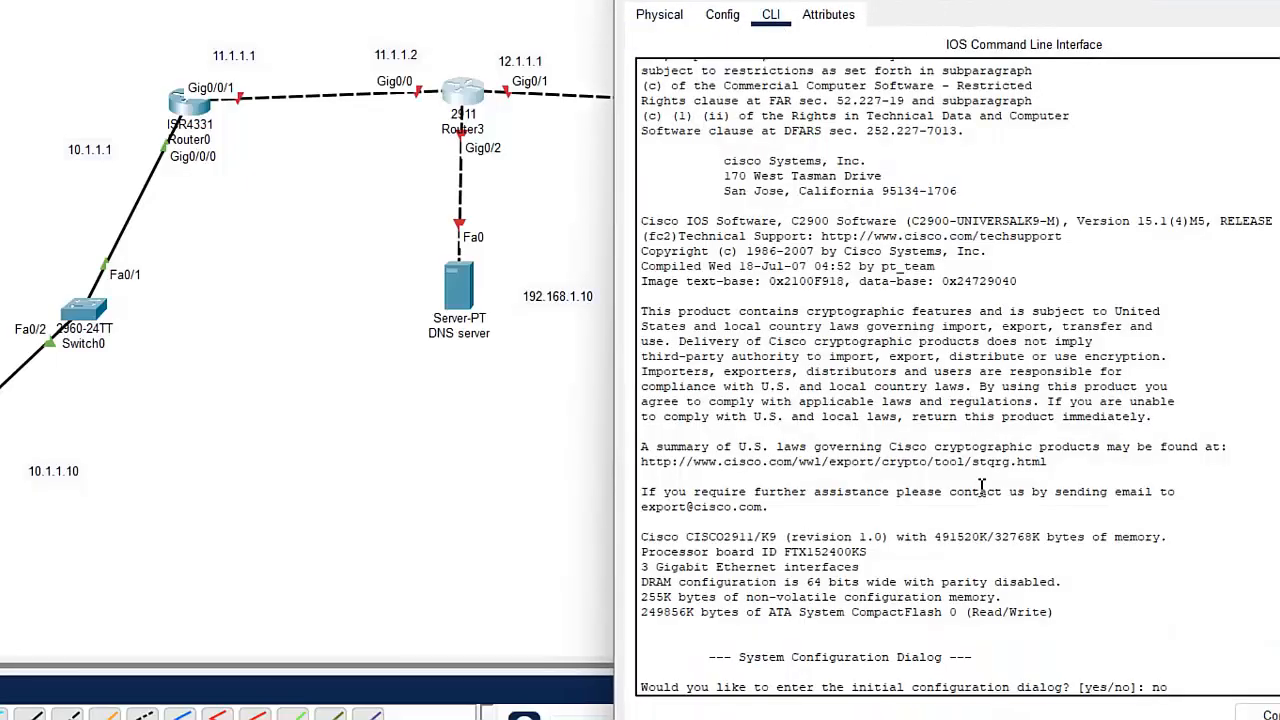
key(Return)
key(Return)
text(en)
key(Return)
text(conf)
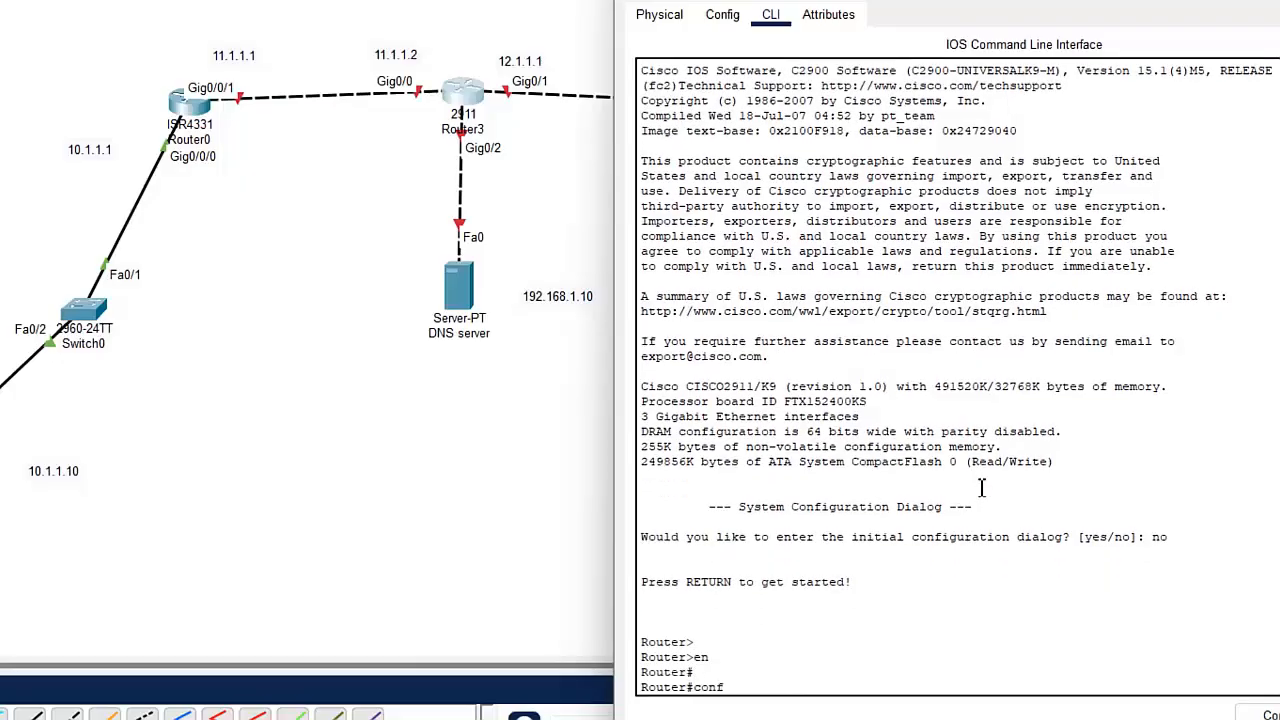
text( t)
key(Return)
key(Return)
key(Return)
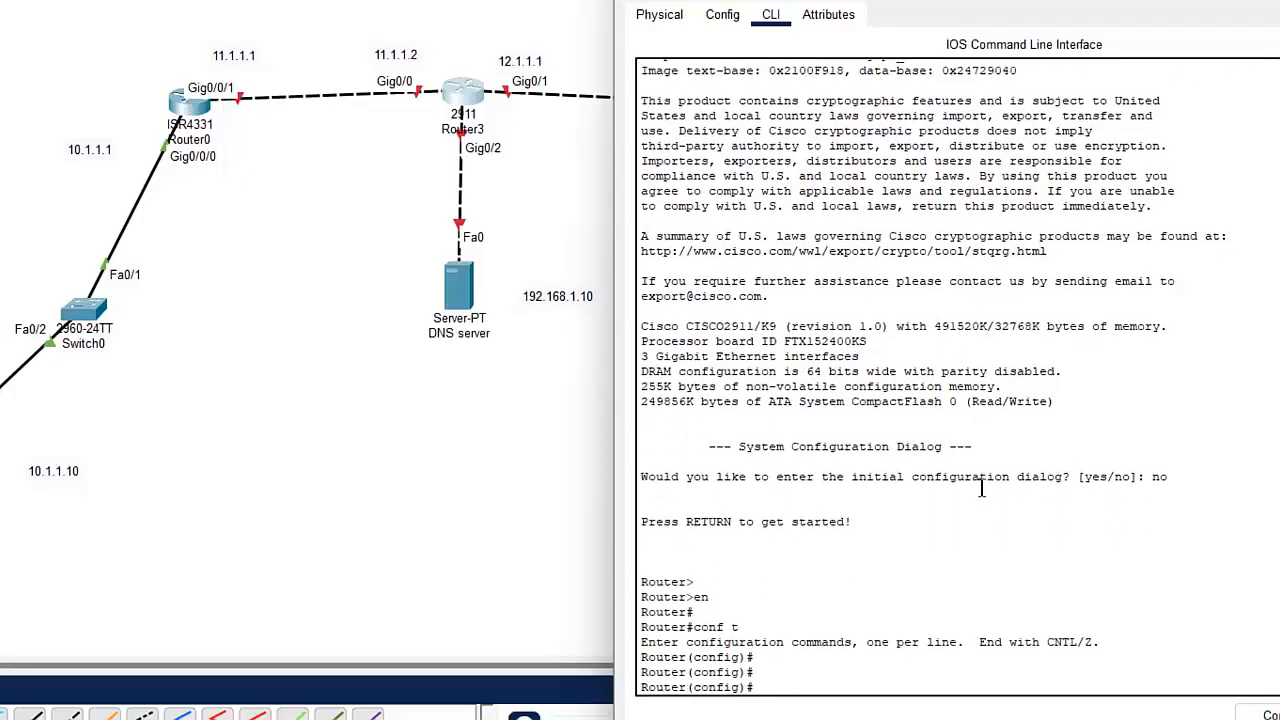
Configure Router3's gig0/0 interface with IP address 11.1.1.2 and mask 255.0.0.0, and enable it with no shut
text(inter)
text( f)
text(ig)
text(0/0)
key(Return)
text(ip a)
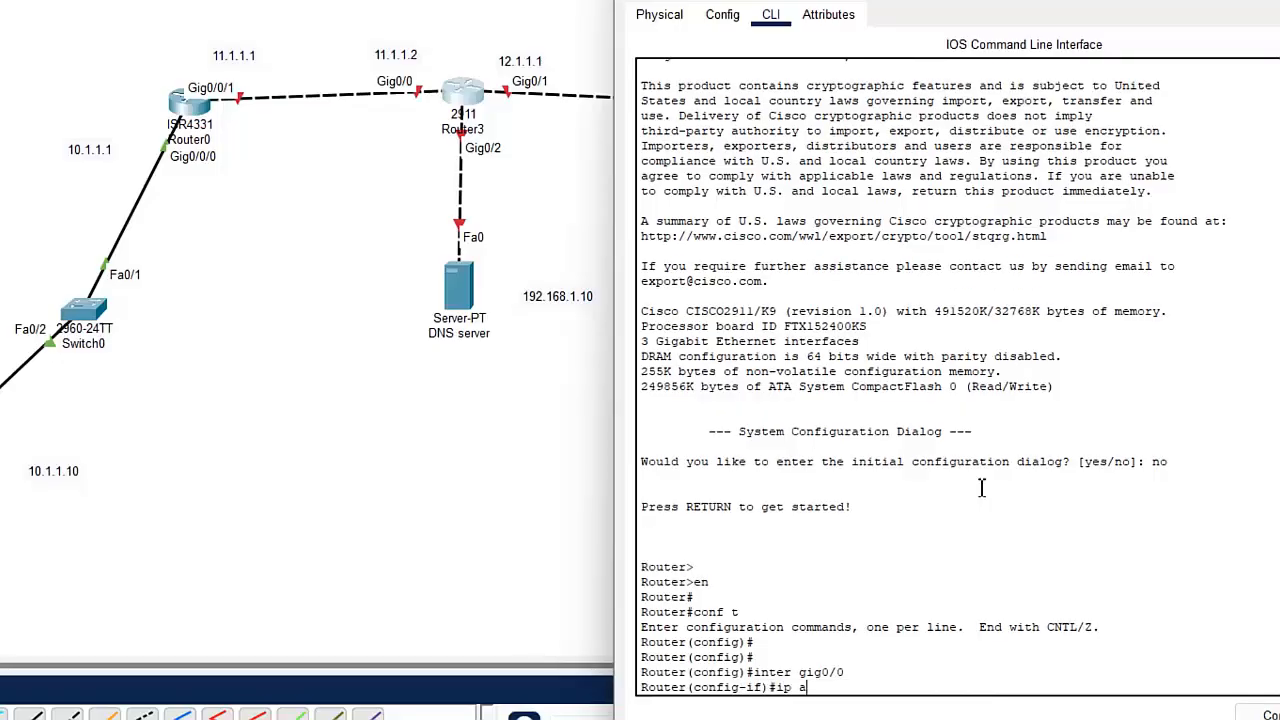
text(dd 11.1.1.2 255.0.0.0)
key(Return)
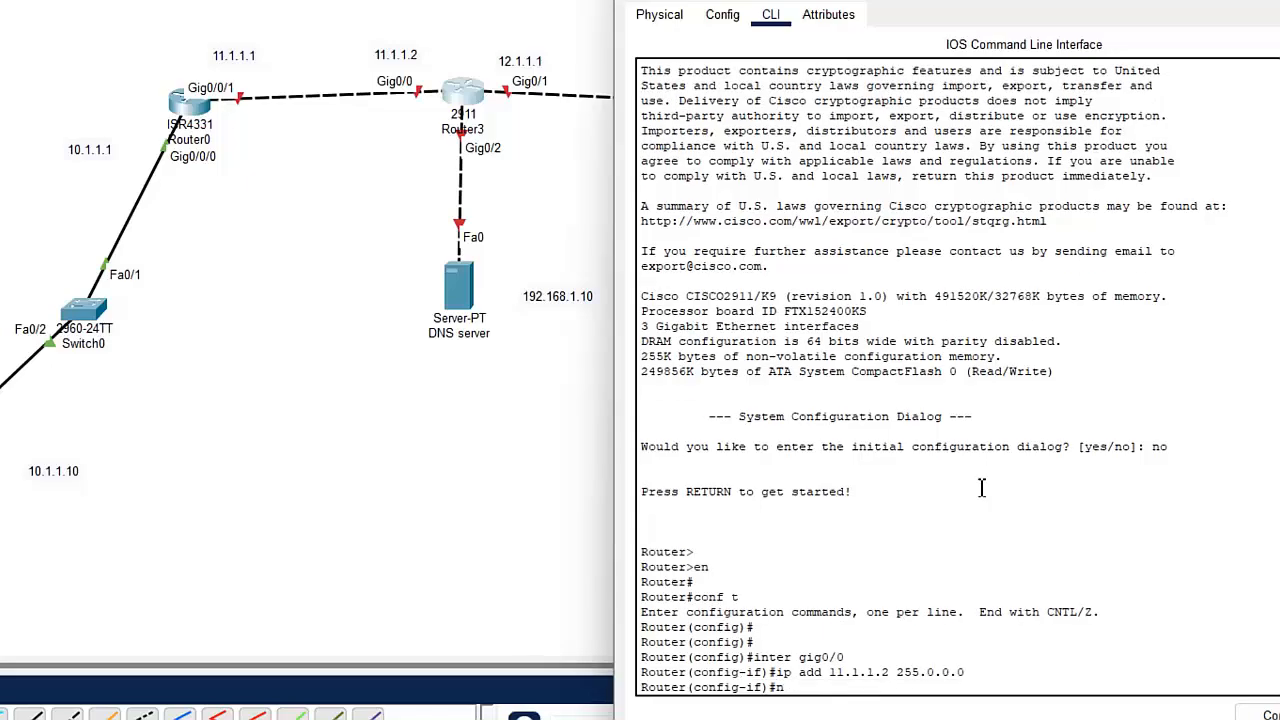
text(no hsut)
key(Return)
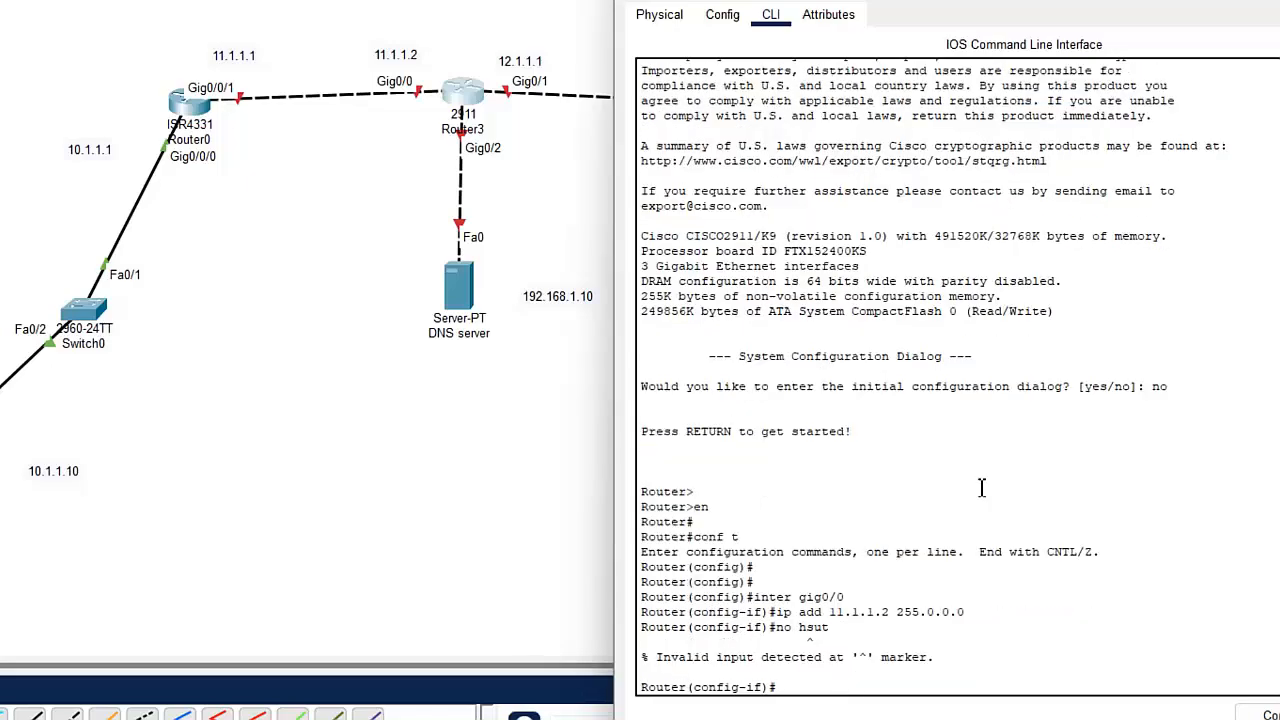
text(no shut)
key(Return)
Configure Router3's gig0/1 interface with IP address 12.1.1.1 and mask 255.0.0.0, and enable it with no shut
text(inter gig0/0)
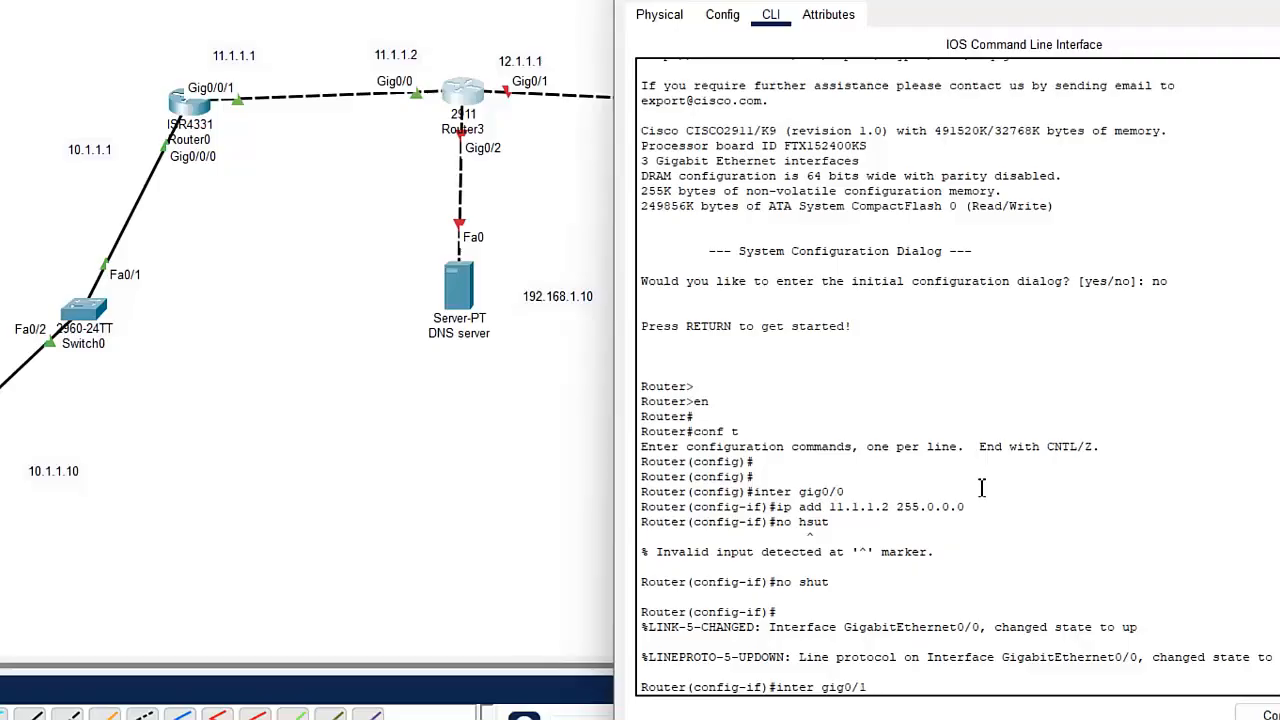
key(Return)
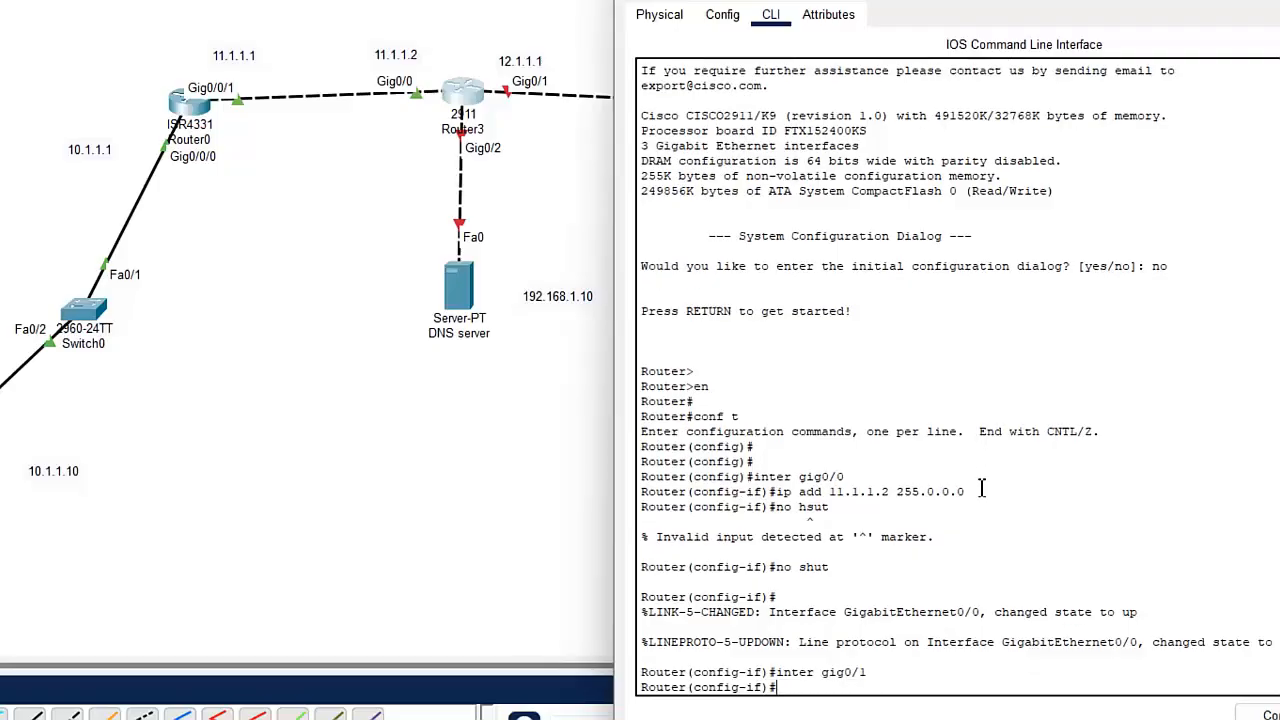
text(no hsut)
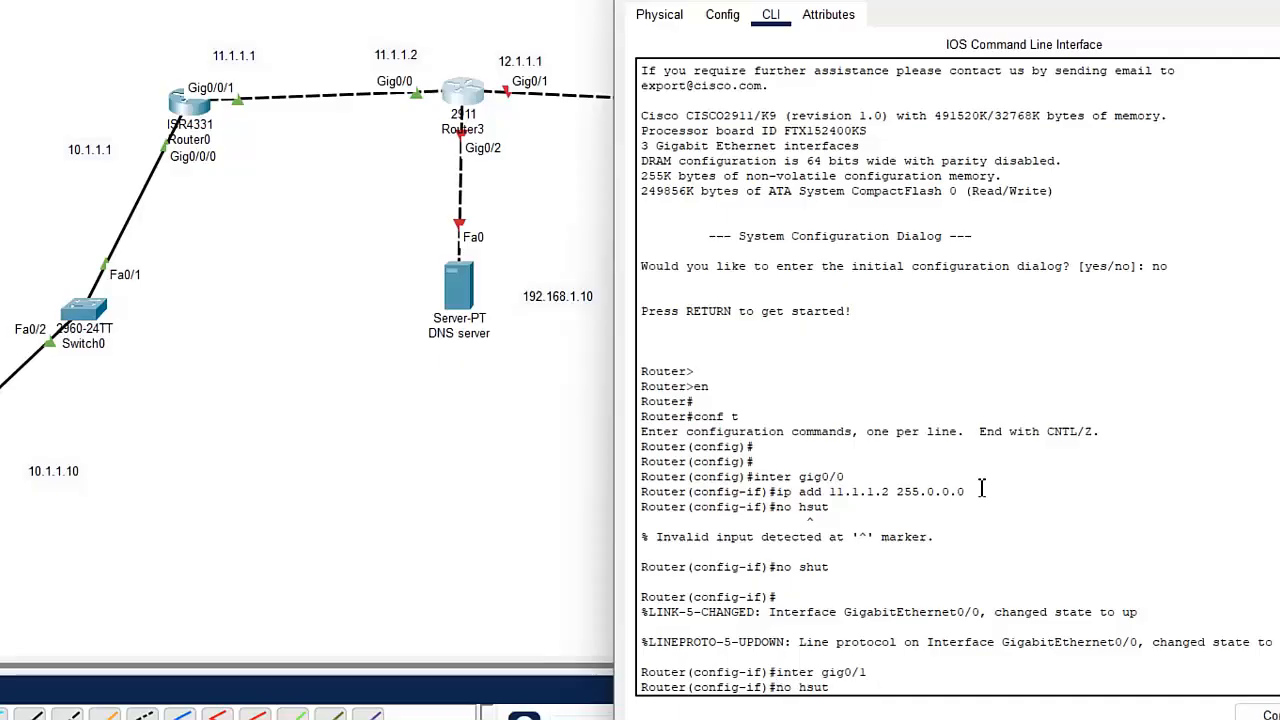
key(Up)
key(Up)
key(Up)
key(Up)
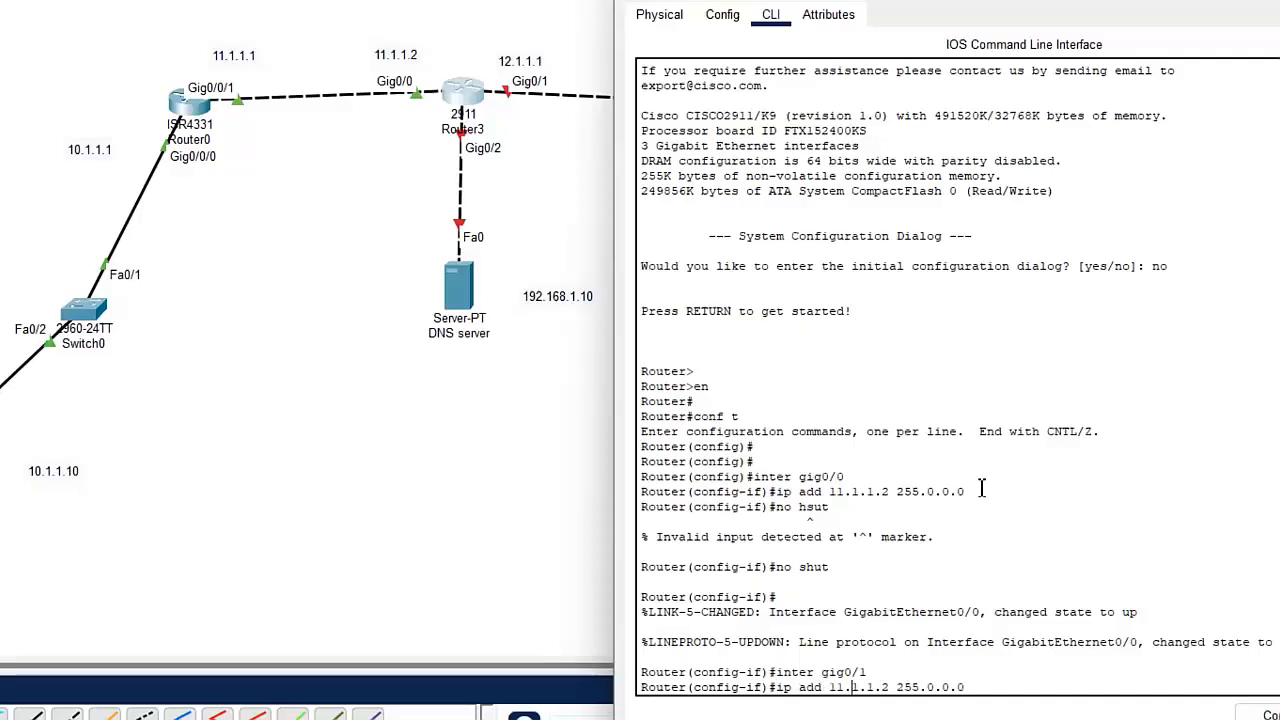
key(Left)
key(Left)
key(Left)
key(Left)
key(Left)
key(Left)
key(Left)
key(Left)
key(Left)
key(Left)
key(Left)
key(Left)
key(Left)
key(Left)
key(Left)
key(Left)
key(BackSpace)
text(2)
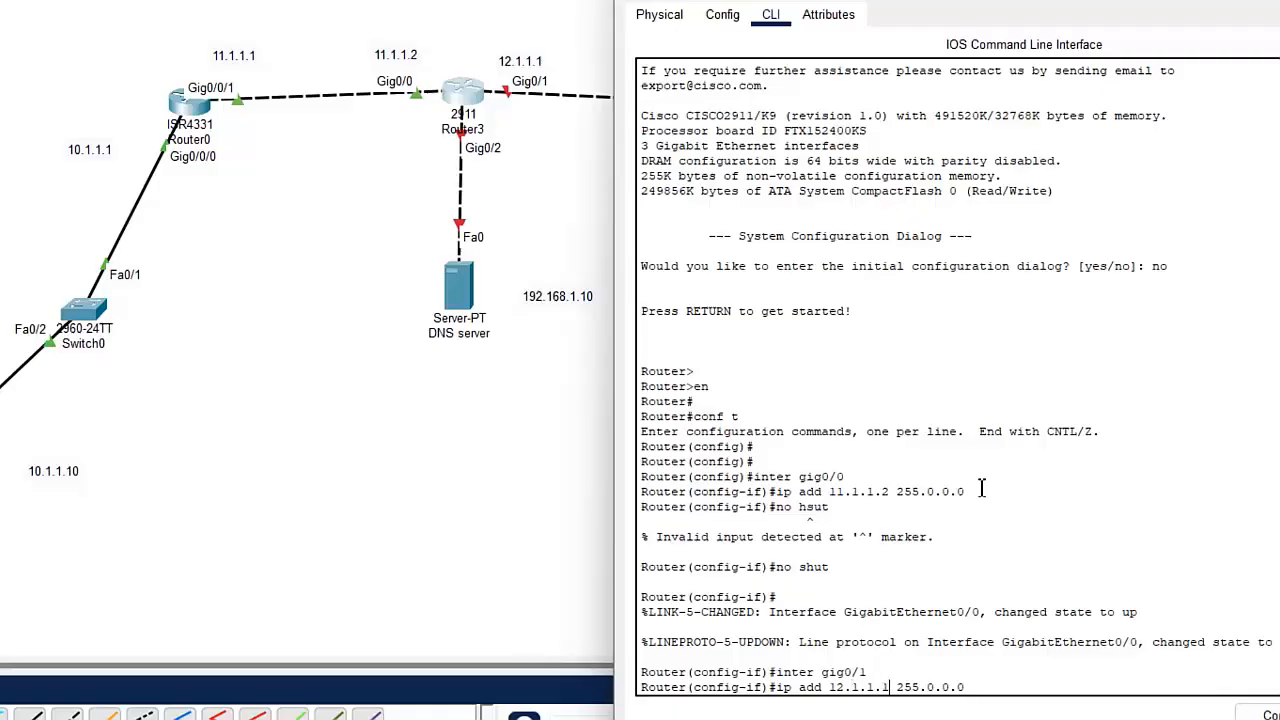
key(Return)
text(no shut)
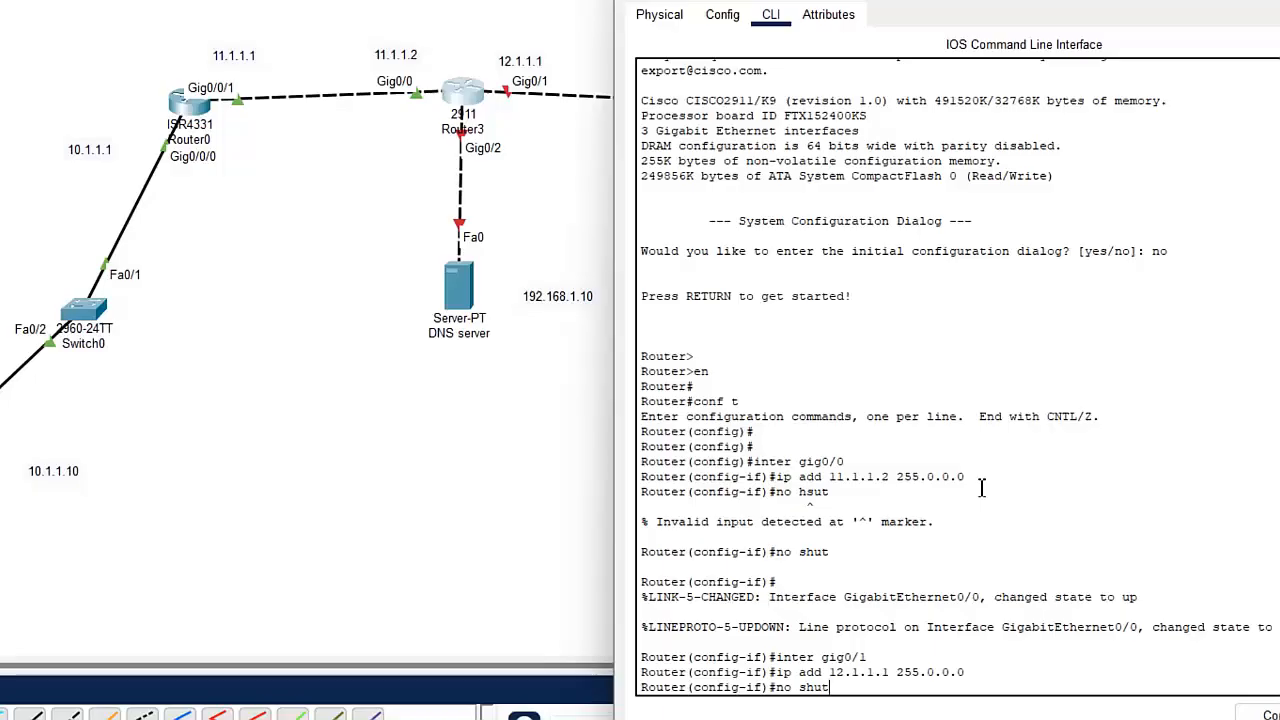
key(Return)
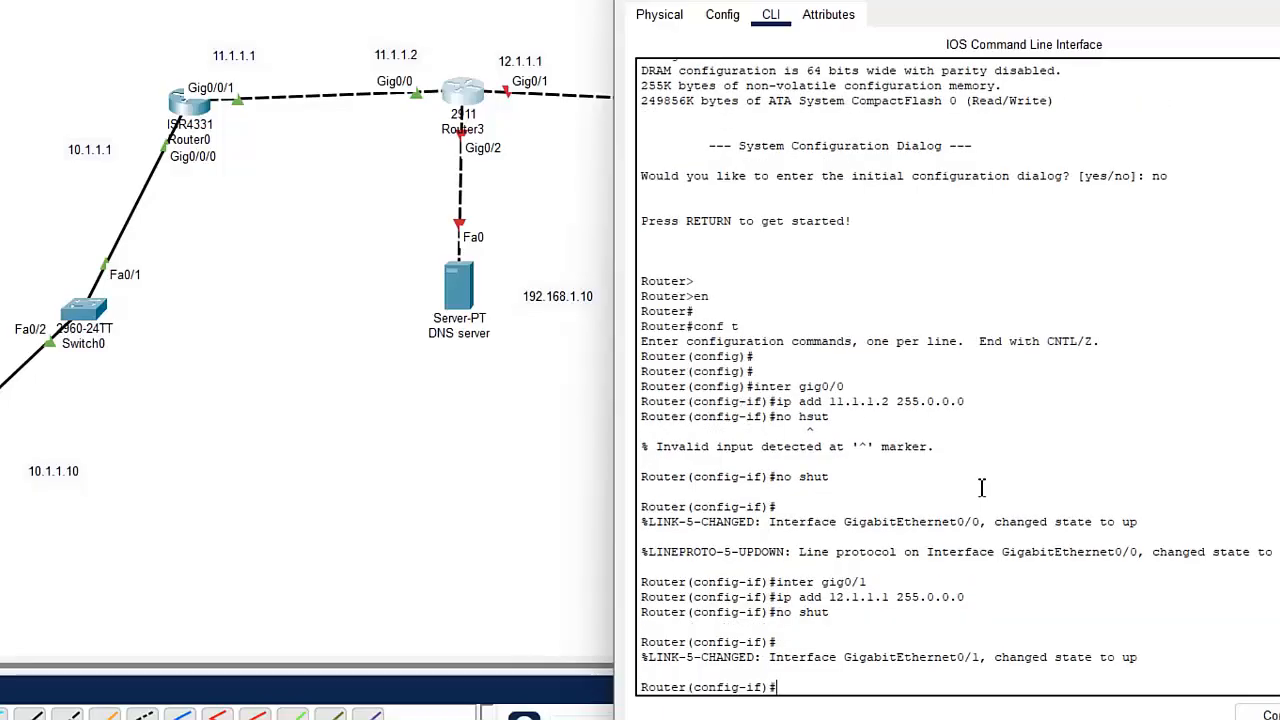
key(Return)
Configure Router3's gig0/2 interface with IP address 192.168.1.1 and mask 255.255.255.0, and enable it with no shut
key(Up)
key(Up)
key(Up)
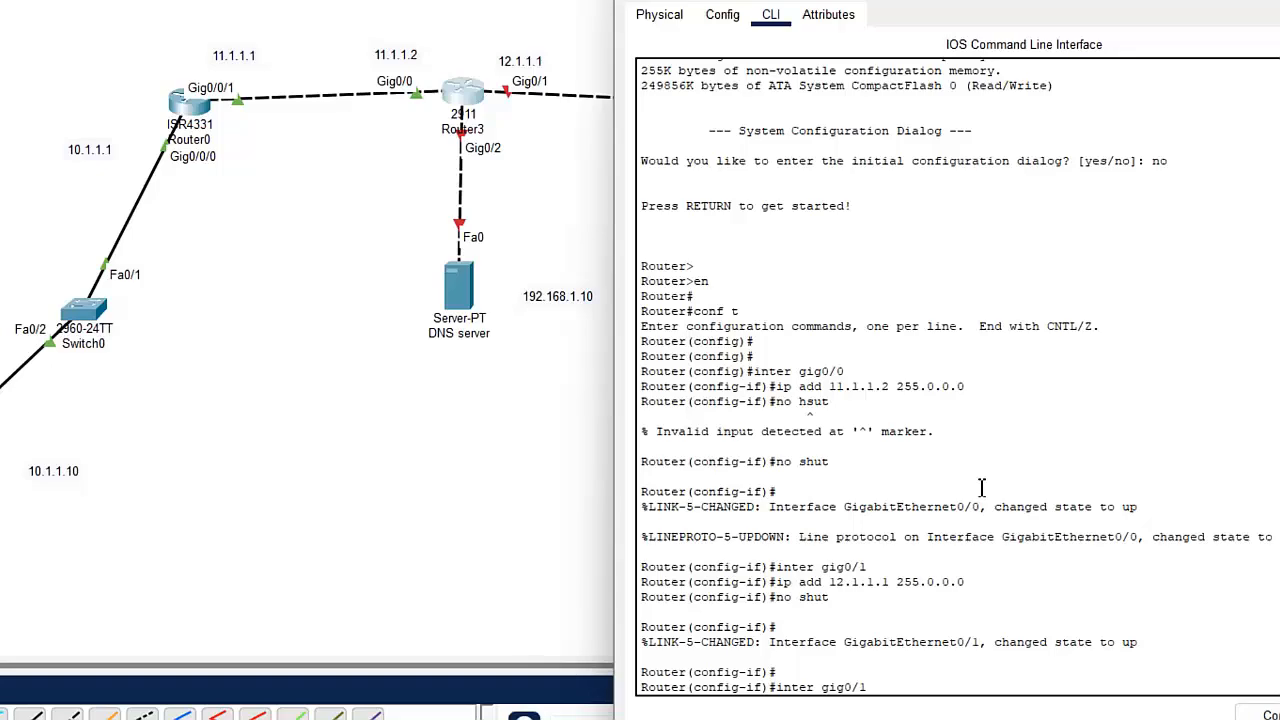
text(2)
key(Return)
text(ip add)
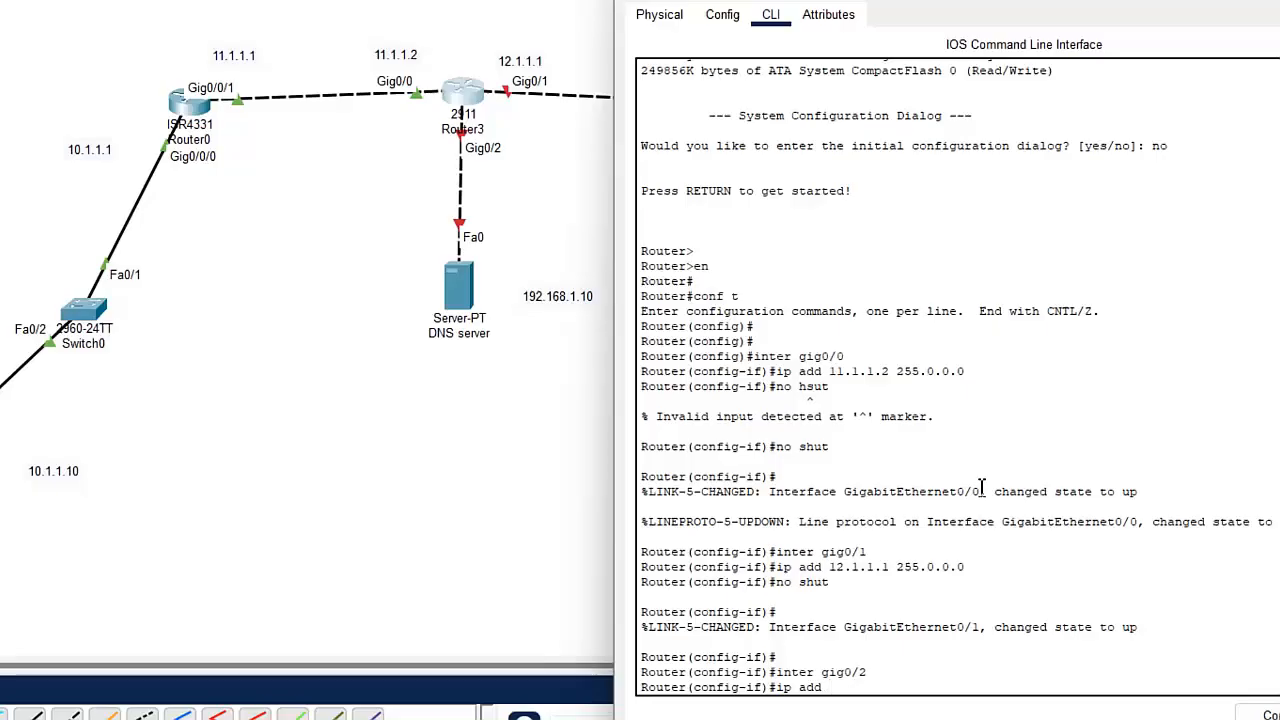
text( 192.168.1.1)
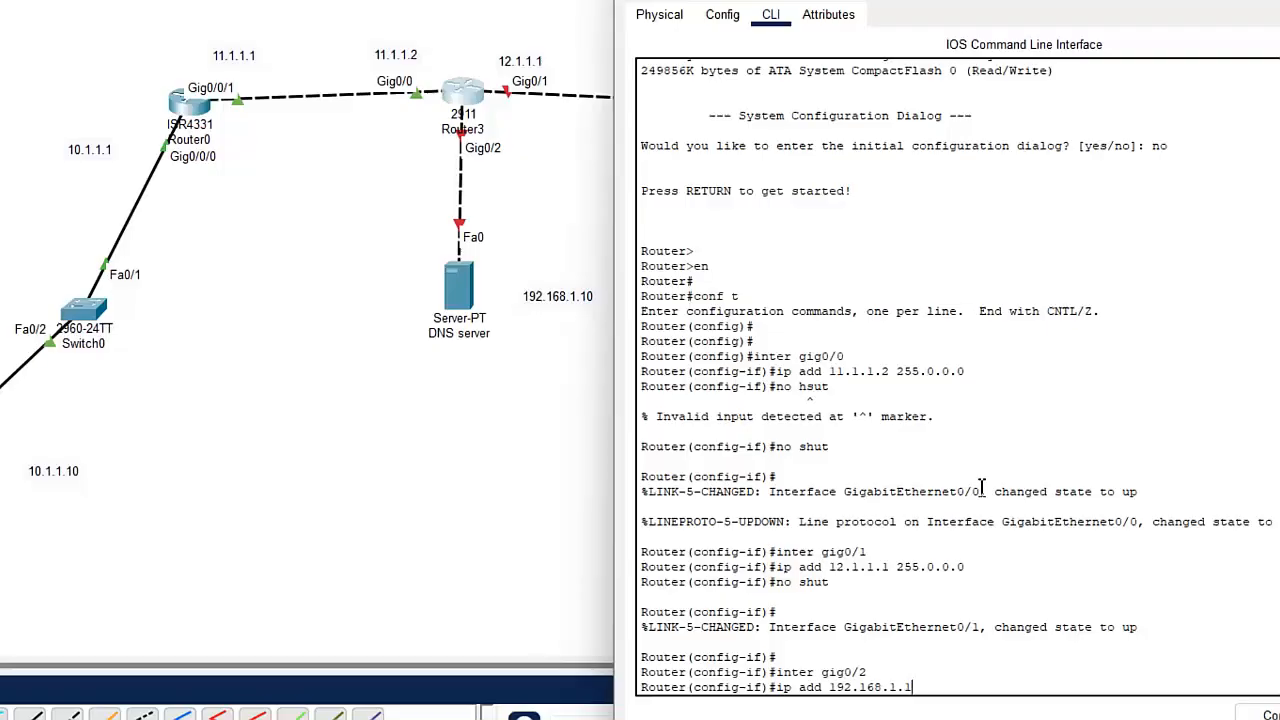
text( 255.255.255.0)
key(Return)
text(nfig-if)#n)
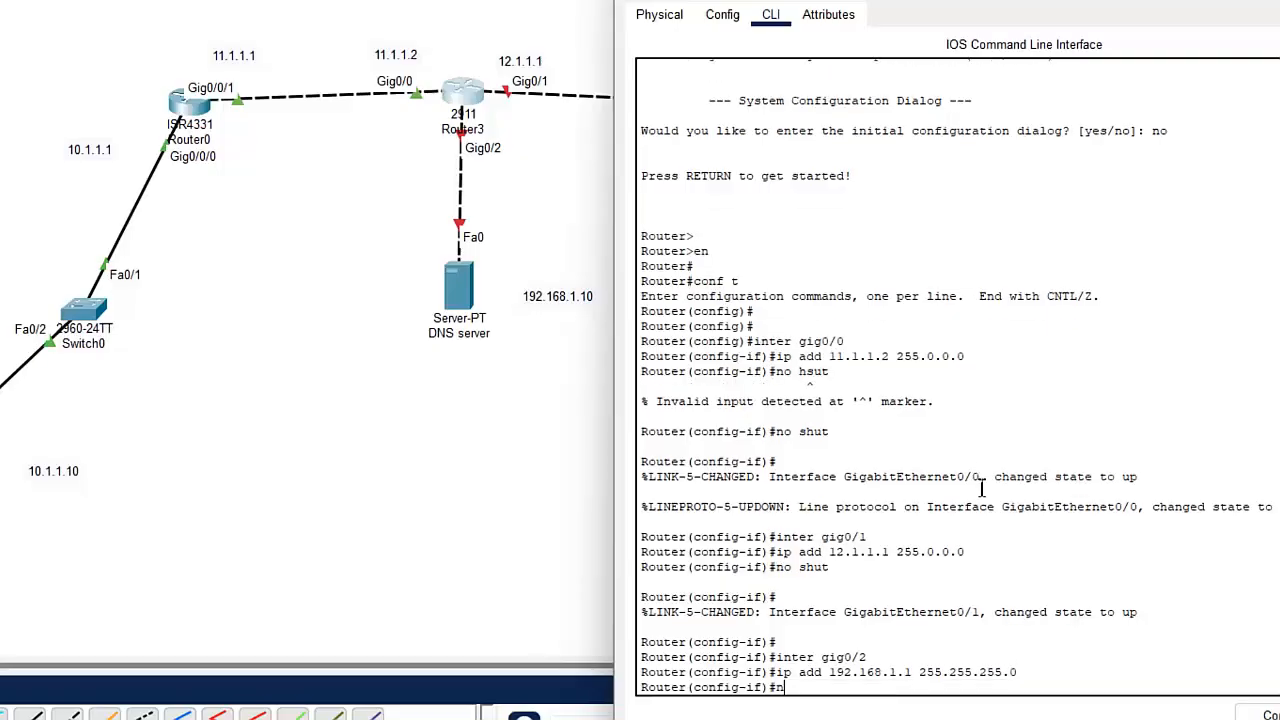
text(o shut)
key(Return)
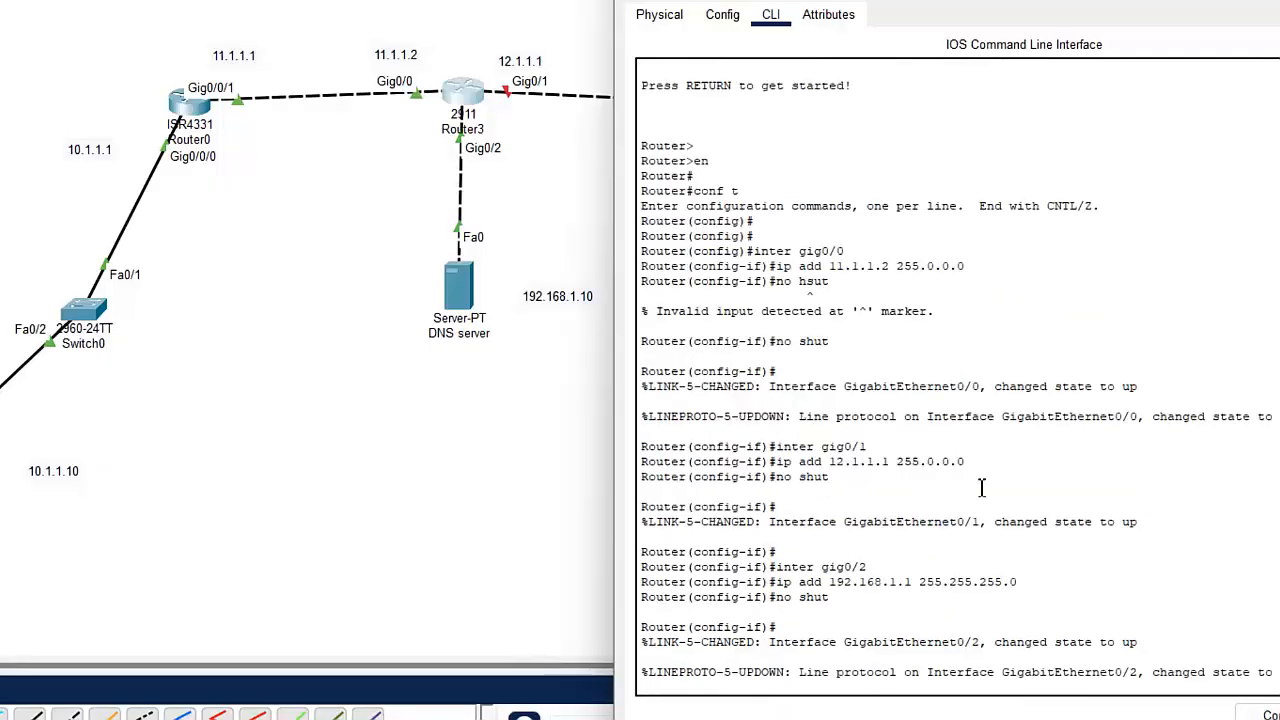
click(983, 488)
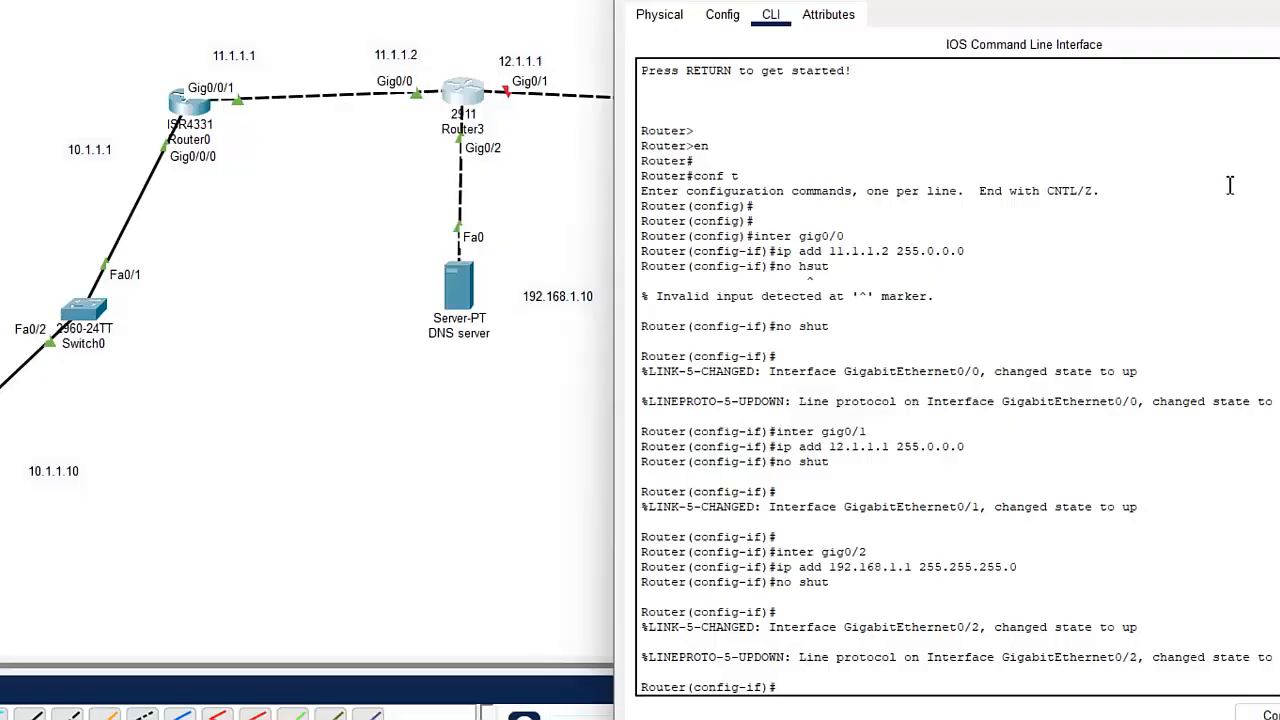
Bring up Router2's device window and move the 100.1.1.1 label closer to Router2, above its Gig0/0/1 port
click(1229, 1)
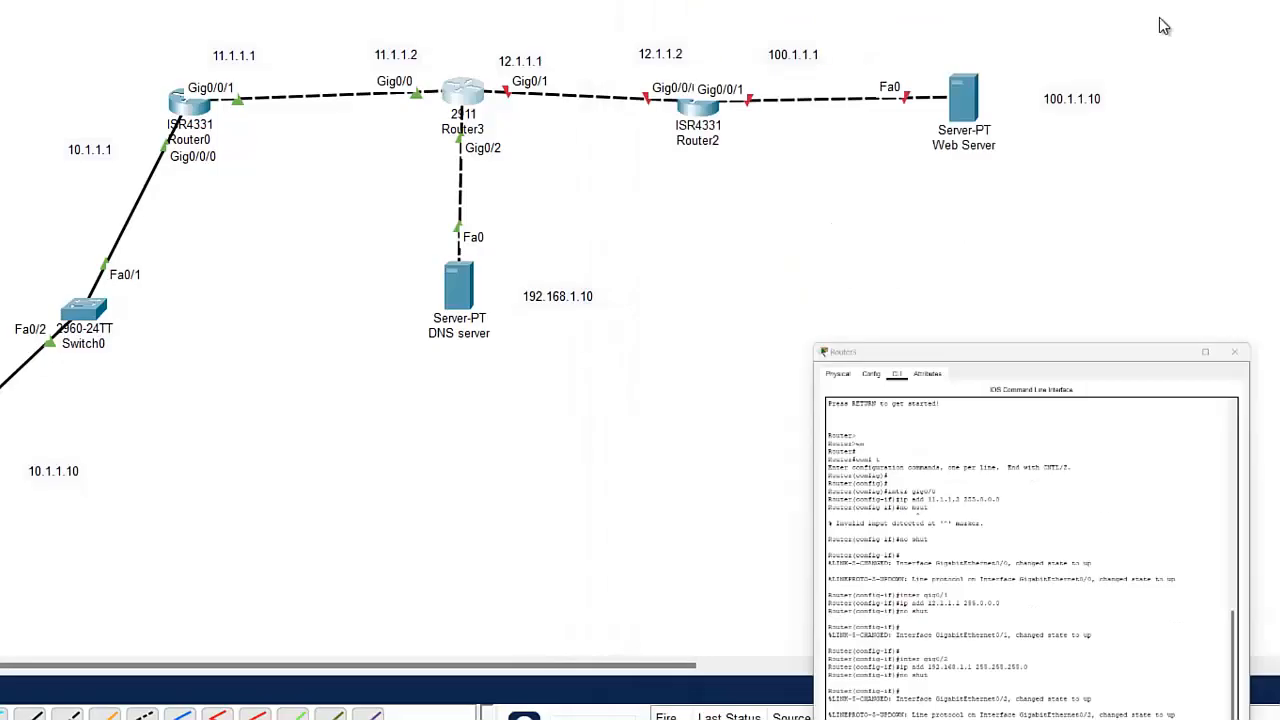
click(704, 110)
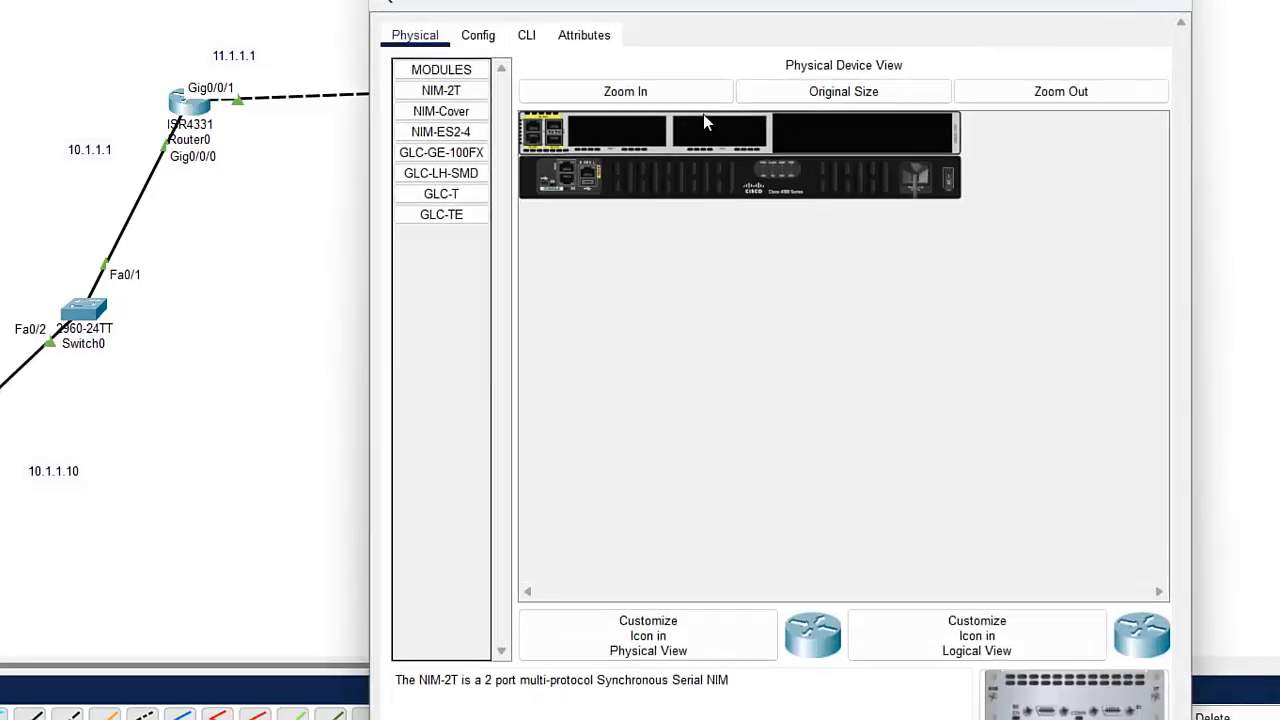
drag(731, 6, 1148, 0)
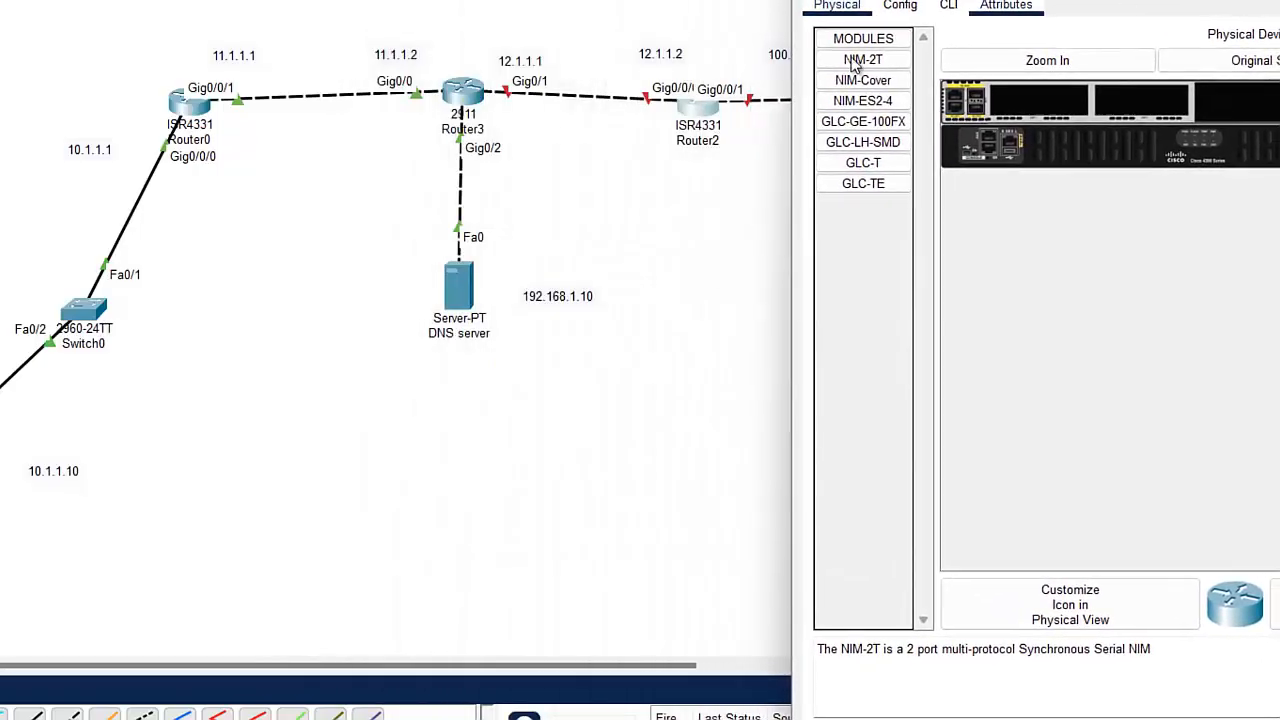
click(776, 54)
drag(791, 55, 745, 62)
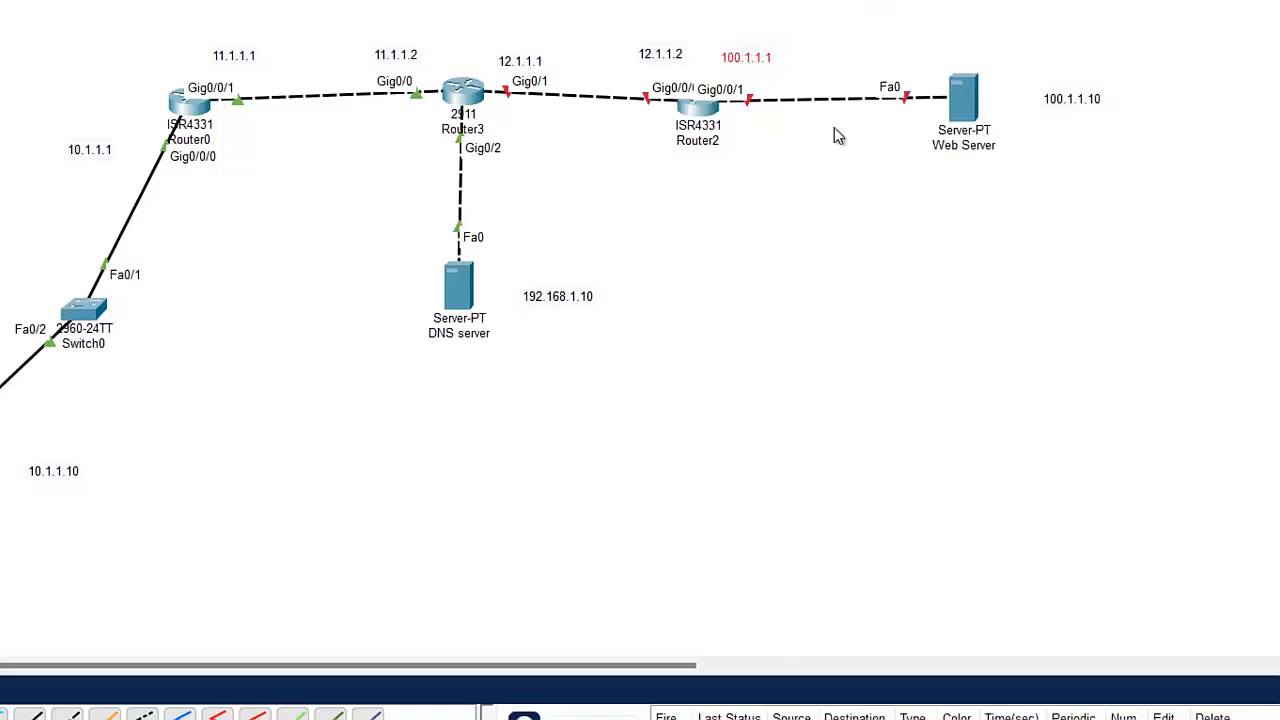
Decline the initial configuration dialog on Router2 and enter global configuration mode with en and conf t
key(alt+Tab)
click(948, 6)
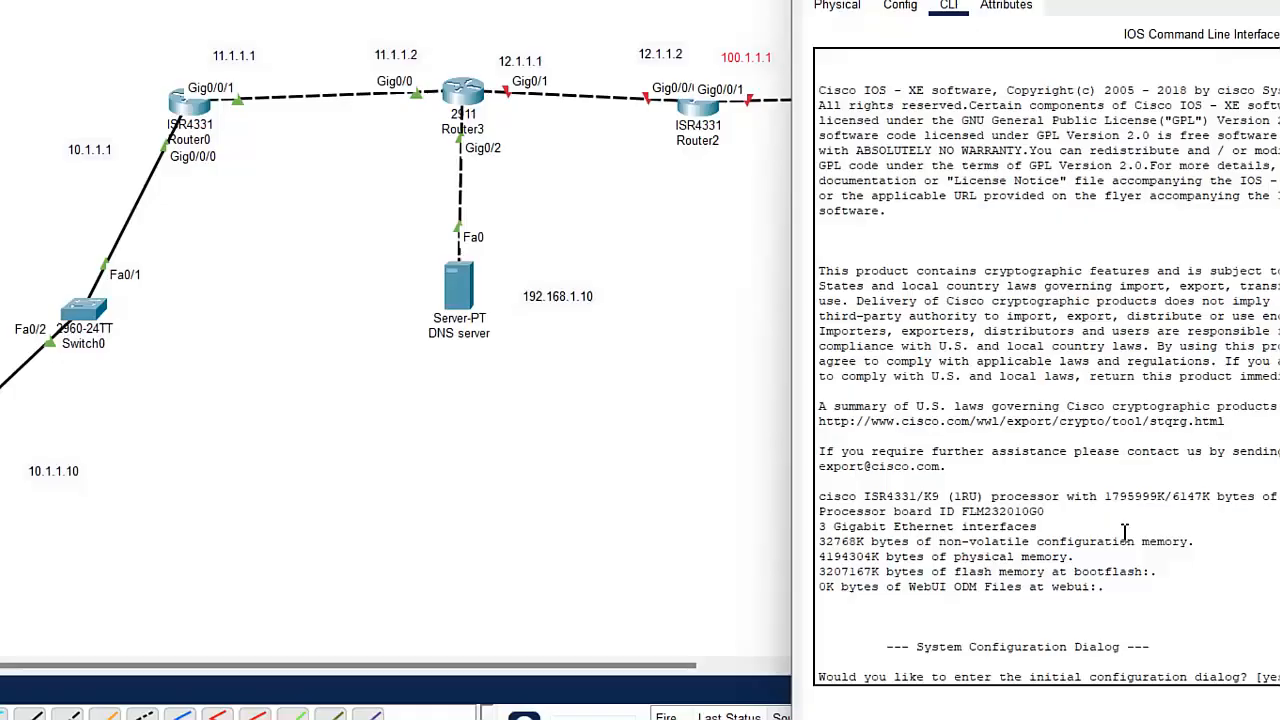
key(Return)
key(Return)
text(en)
key(Return)
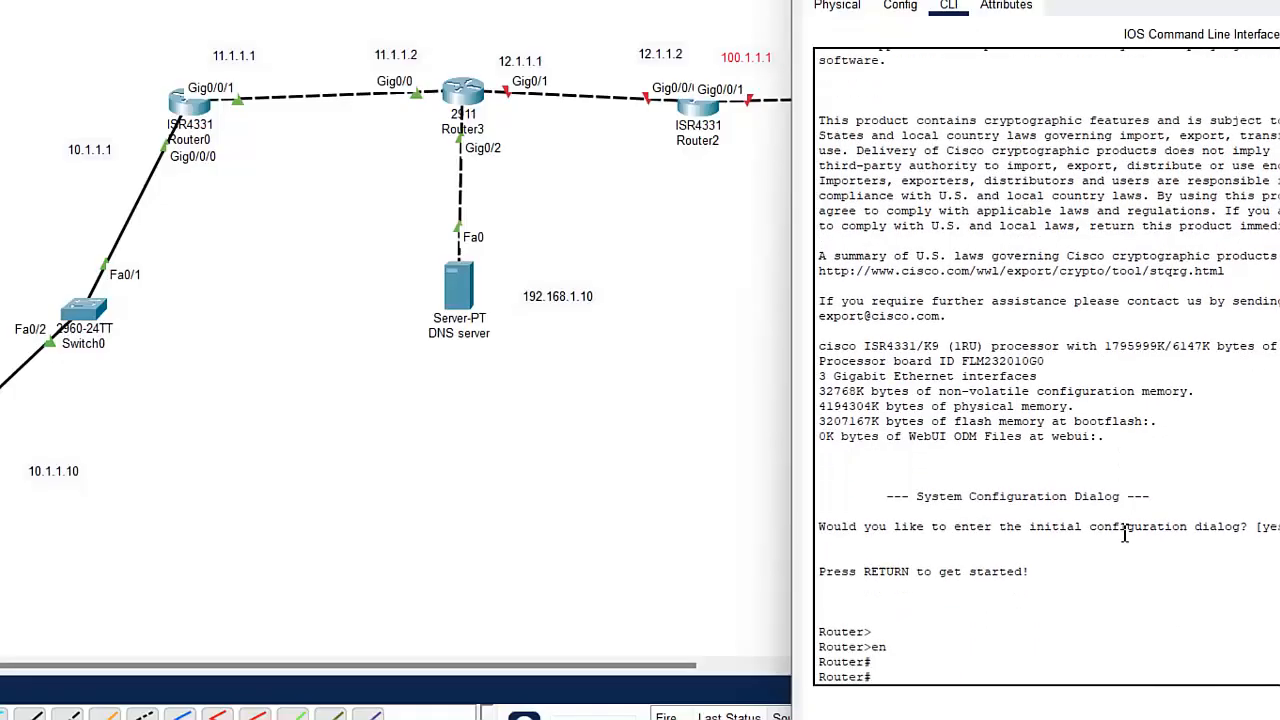
text(conf t)
key(Return)
key(Return)
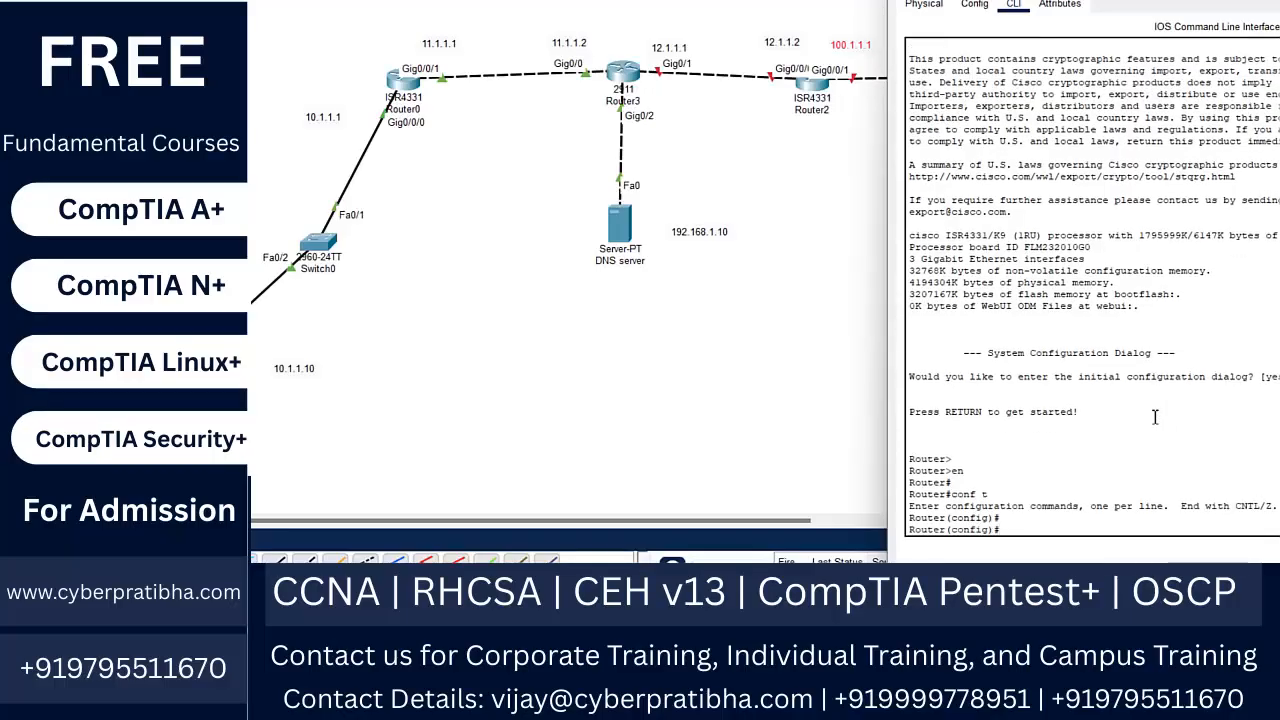
Configure Router2's gig0/0/0 interface with IP address 12.1.1.2 and mask 255.0.0.0, and enable it with no shut
text(inter)
key(BackSpace)
key(BackSpace)
text(gig0/0/0)
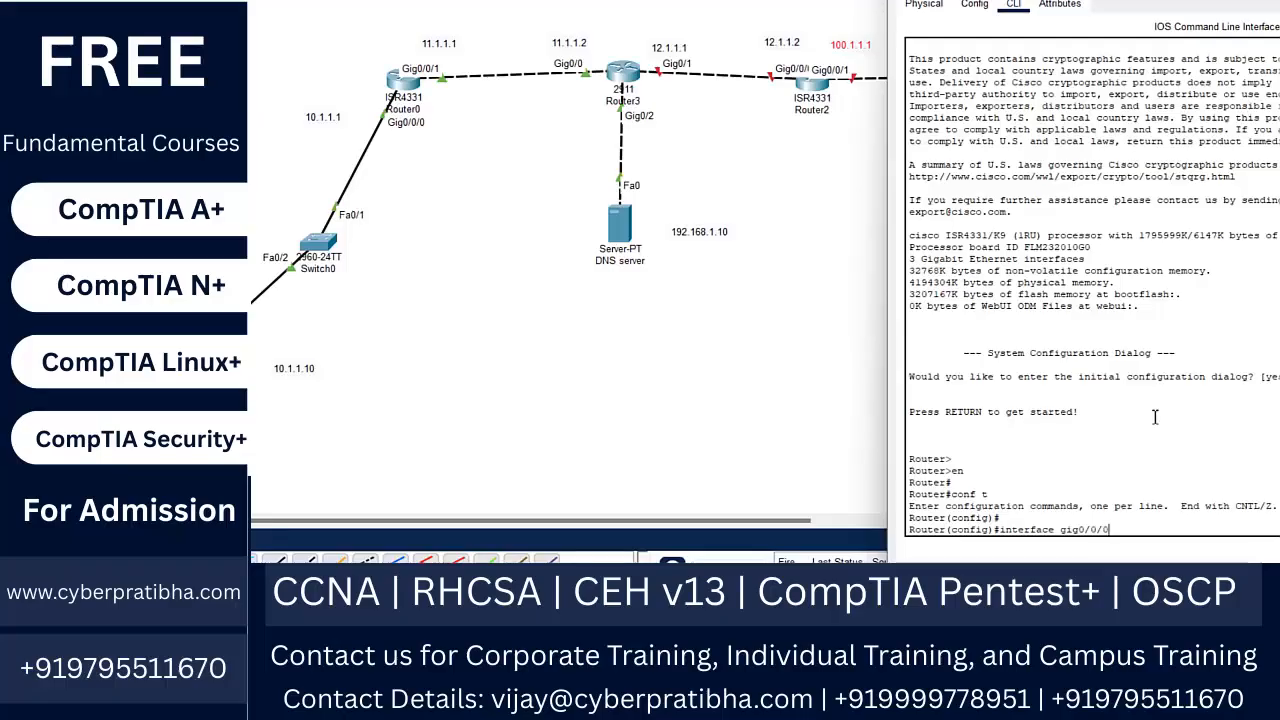
key(Return)
text(ip a)
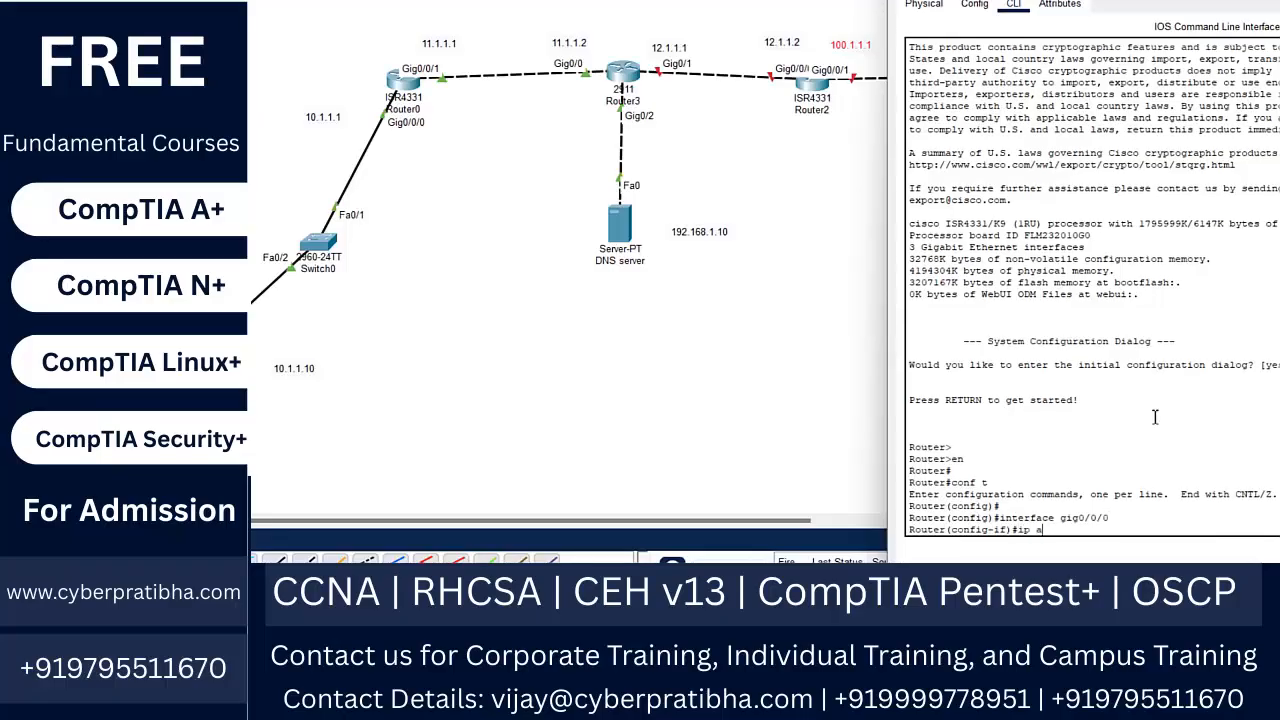
text(dd 12)
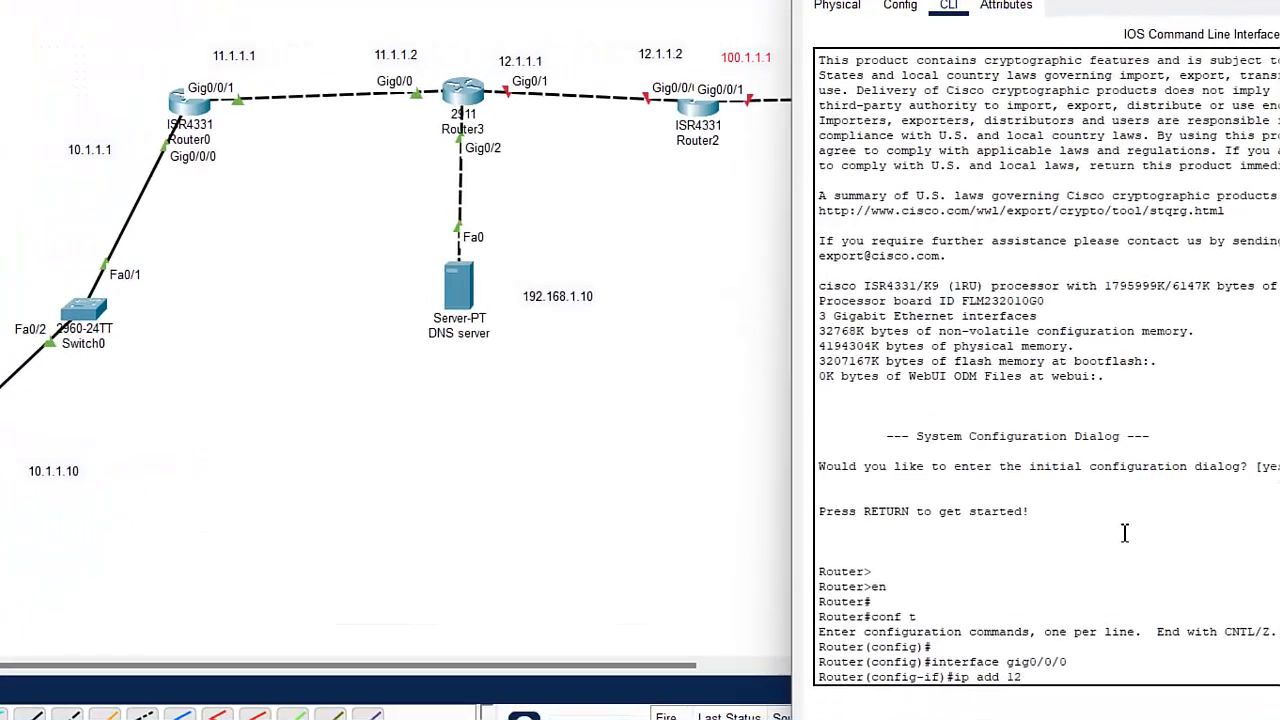
text(.1.1)
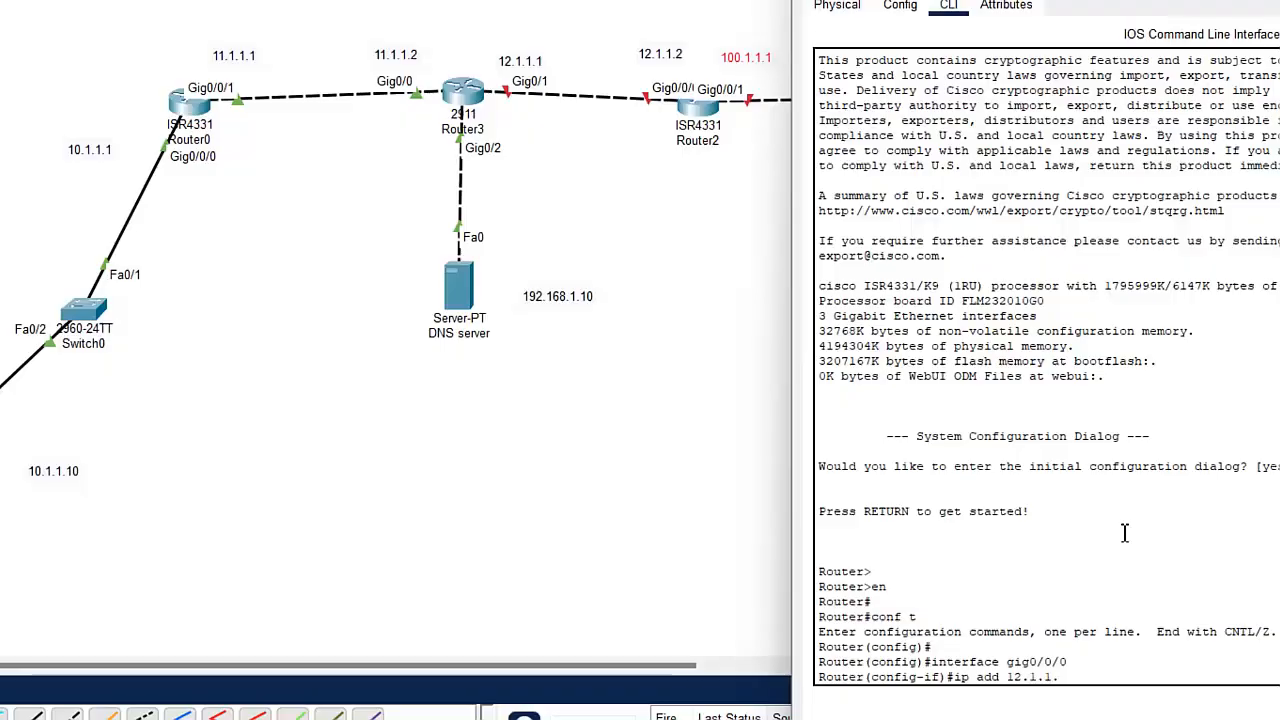
text(.2 255.0.0.0)
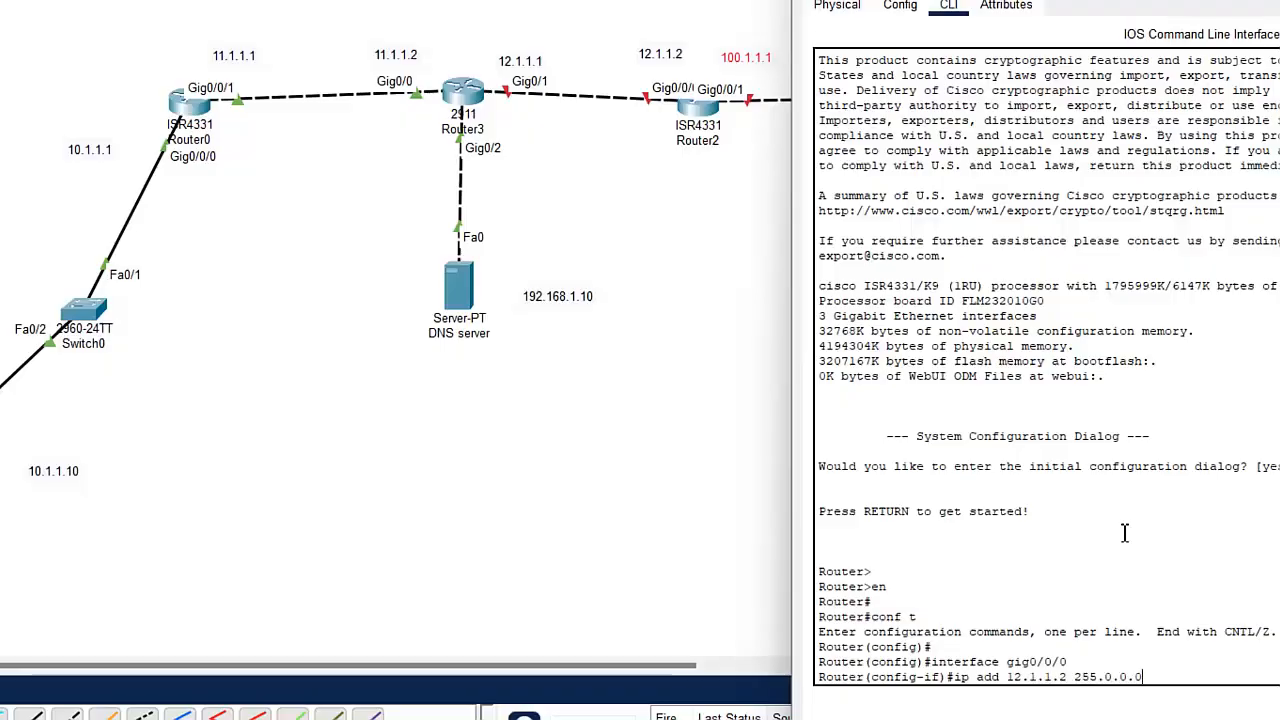
key(Return)
text(no)
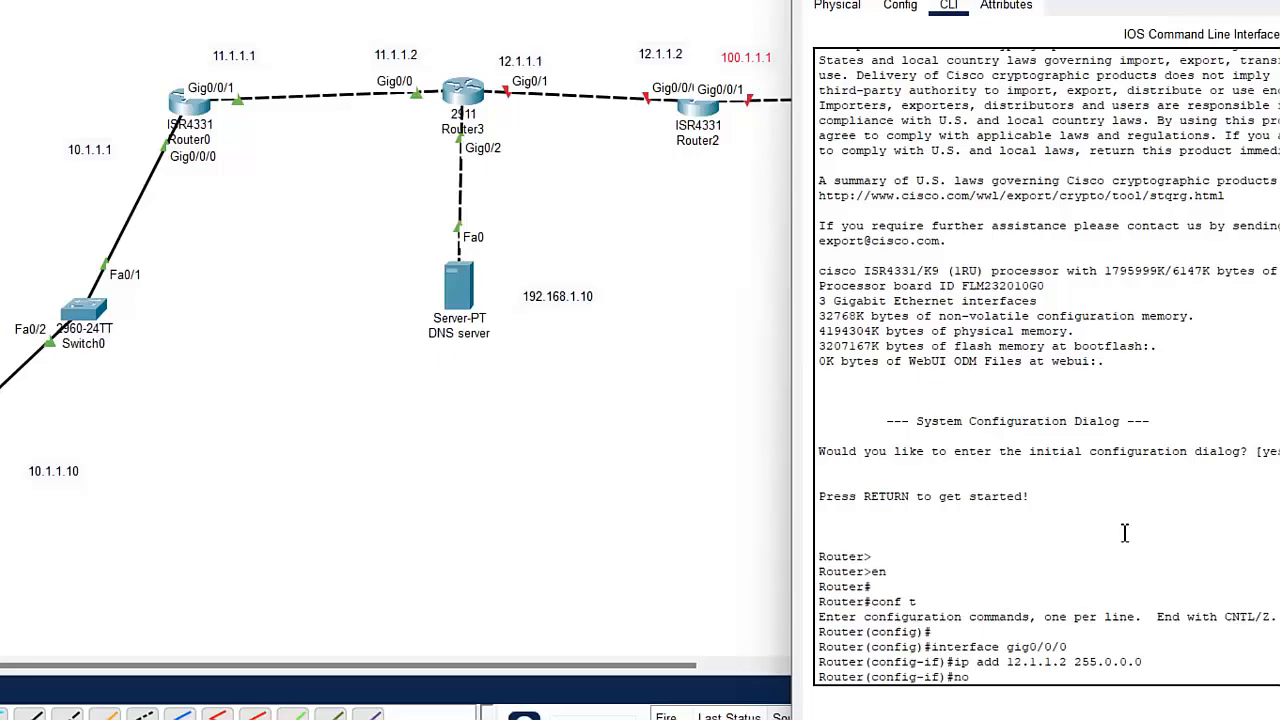
text( shut)
key(Return)
key(Return)
Configure Router2's gig0/0/1 interface with IP address 100.1.1.1 and mask 255.0.0.0, and enable it with no shut
key(Up)
key(Up)
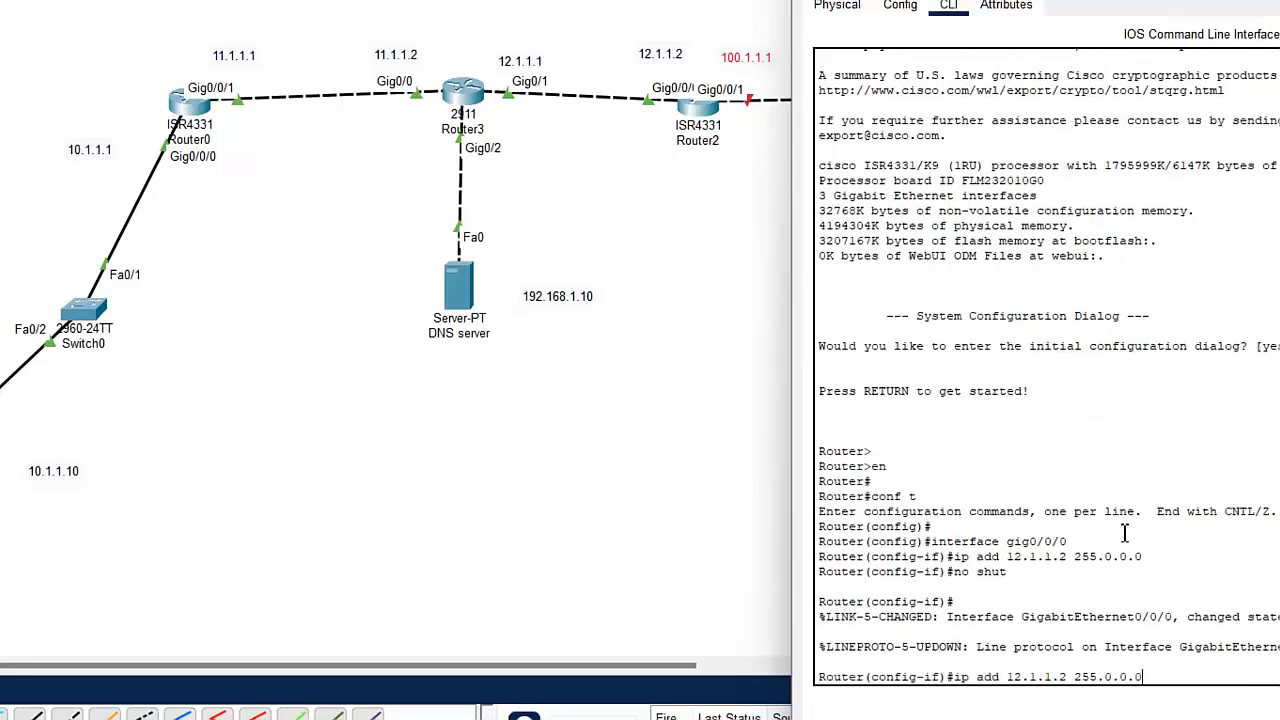
key(Up)
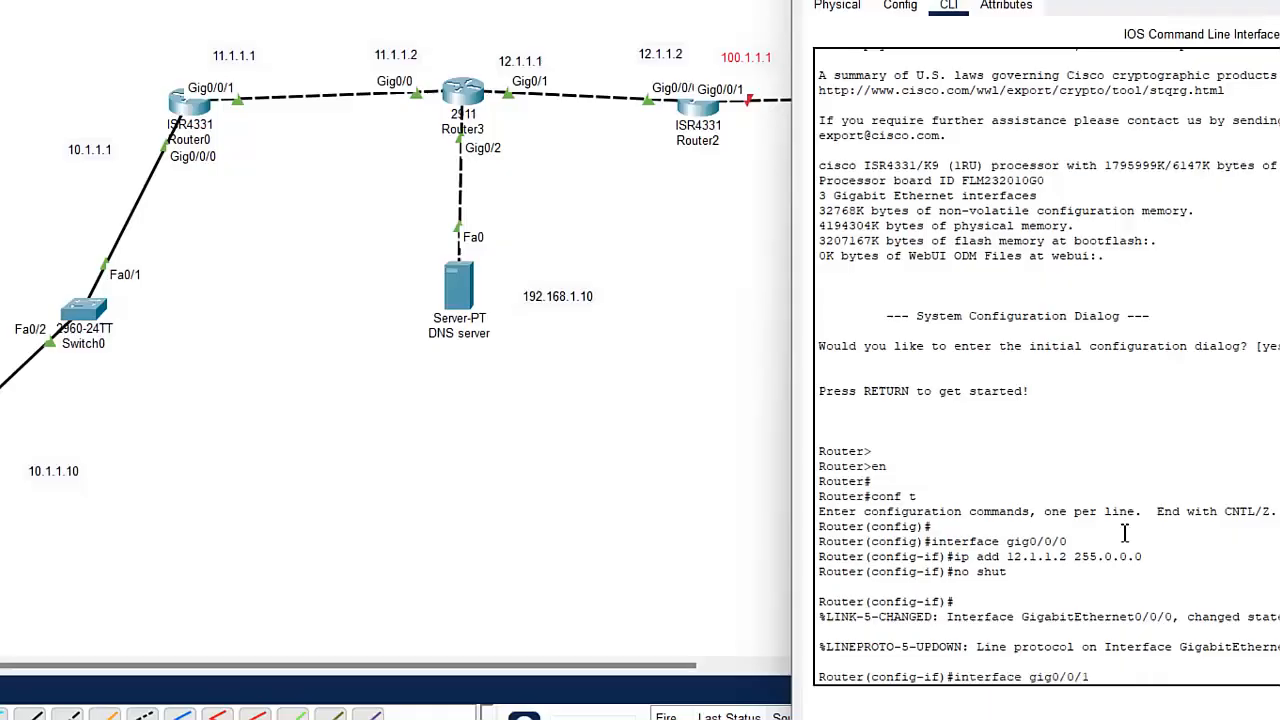
key(Return)
key(Up)
key(Up)
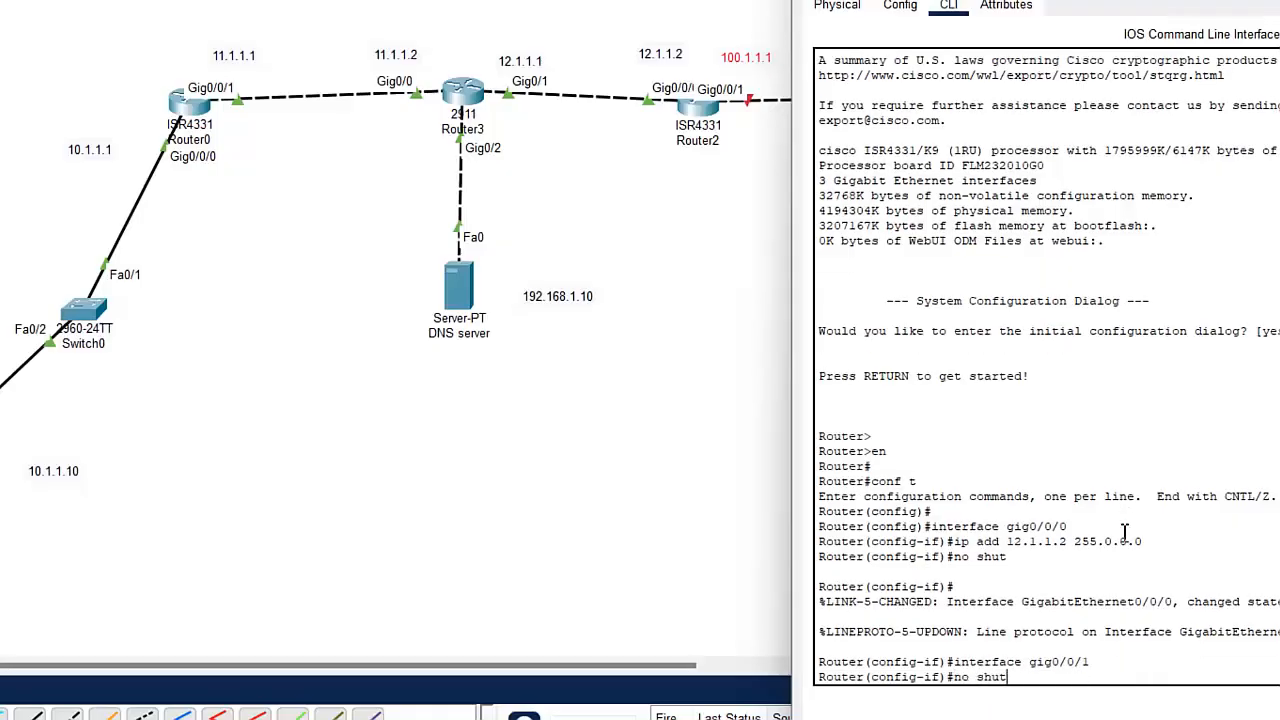
key(Up)
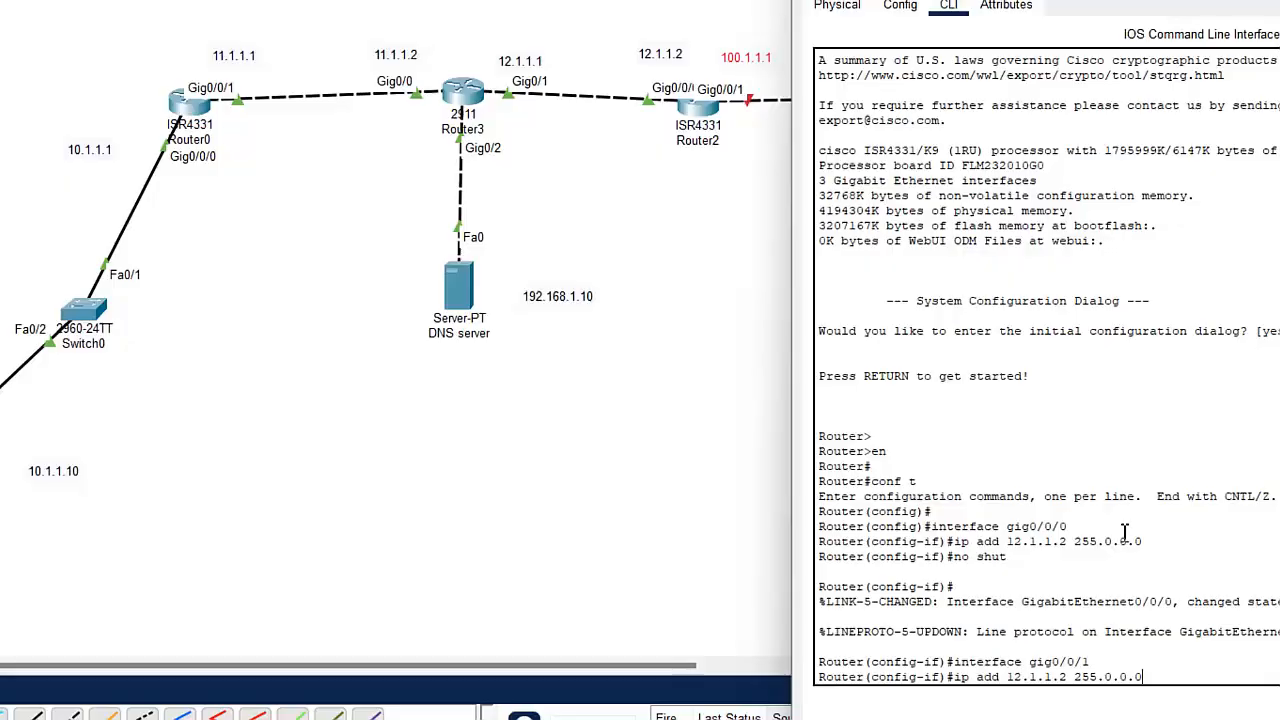
key(BackSpace)
key(BackSpace)
key(BackSpace)
key(BackSpace)
key(BackSpace)
key(BackSpace)
key(BackSpace)
key(BackSpace)
key(BackSpace)
key(BackSpace)
key(BackSpace)
key(BackSpace)
key(BackSpace)
key(BackSpace)
key(BackSpace)
key(BackSpace)
key(BackSpace)
key(BackSpace)
text(100.1.1.1 255.0.)
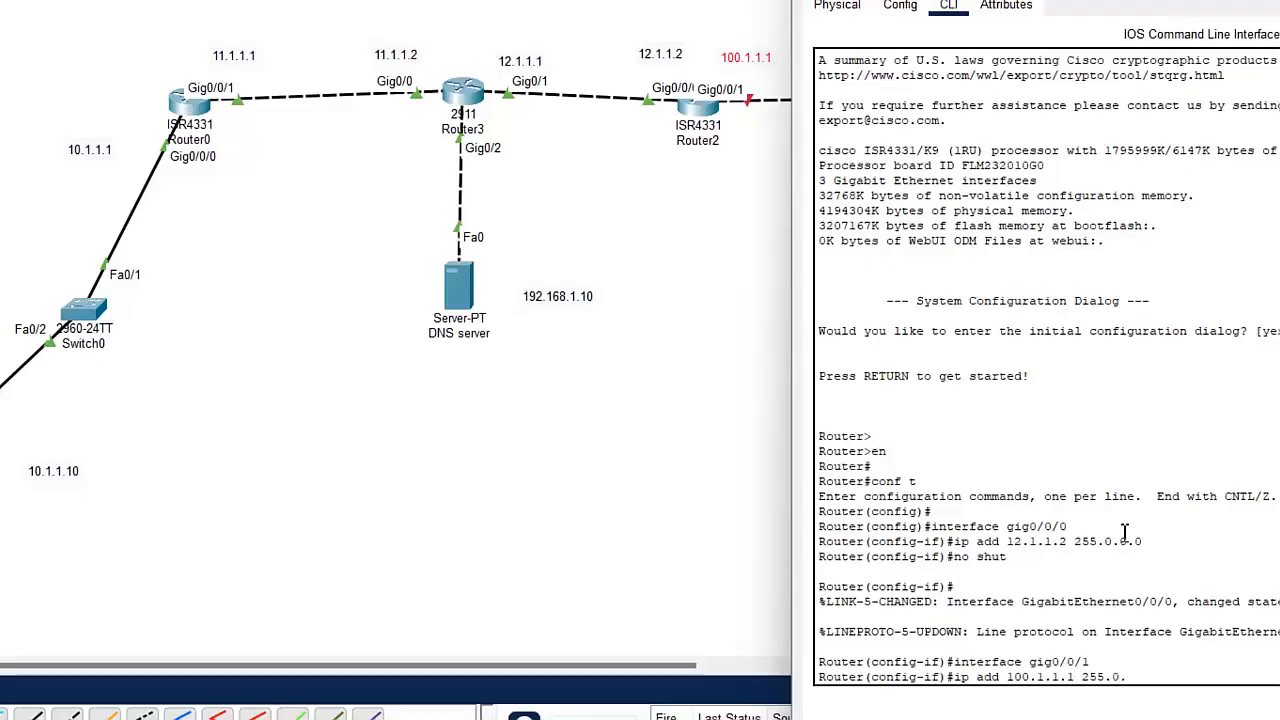
text(0.0)
key(Return)
text(no)
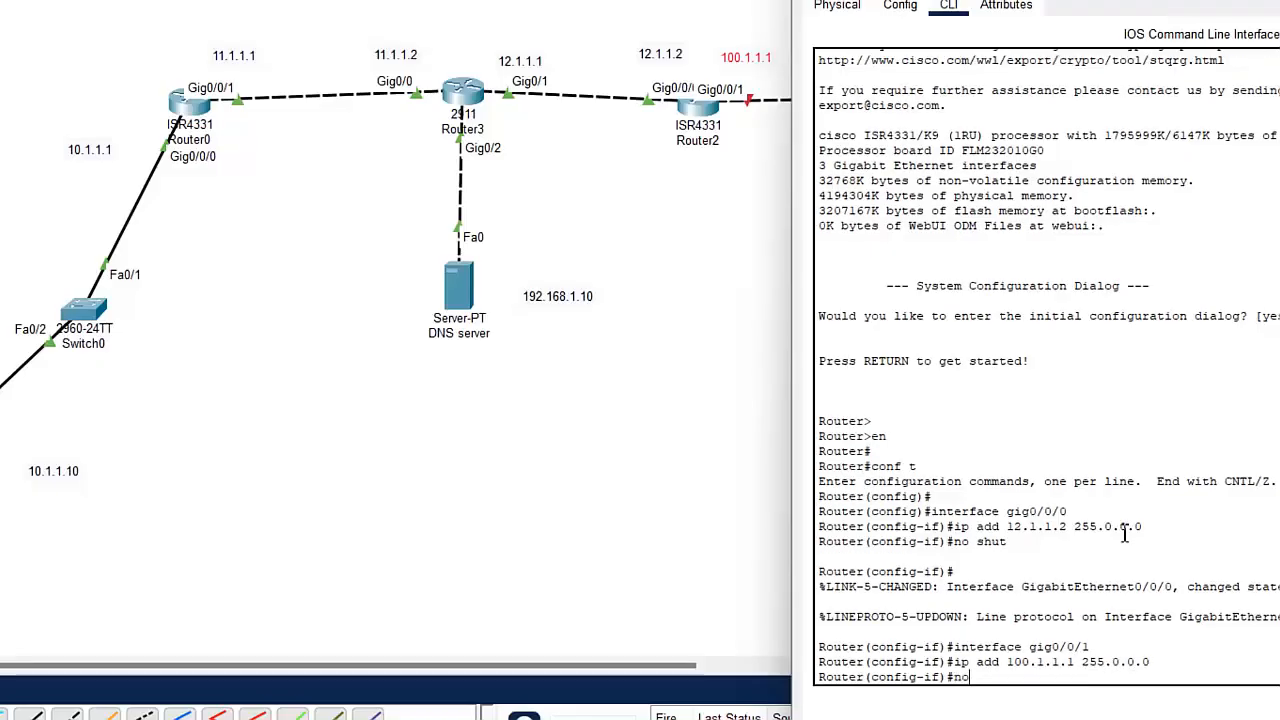
text( h shut)
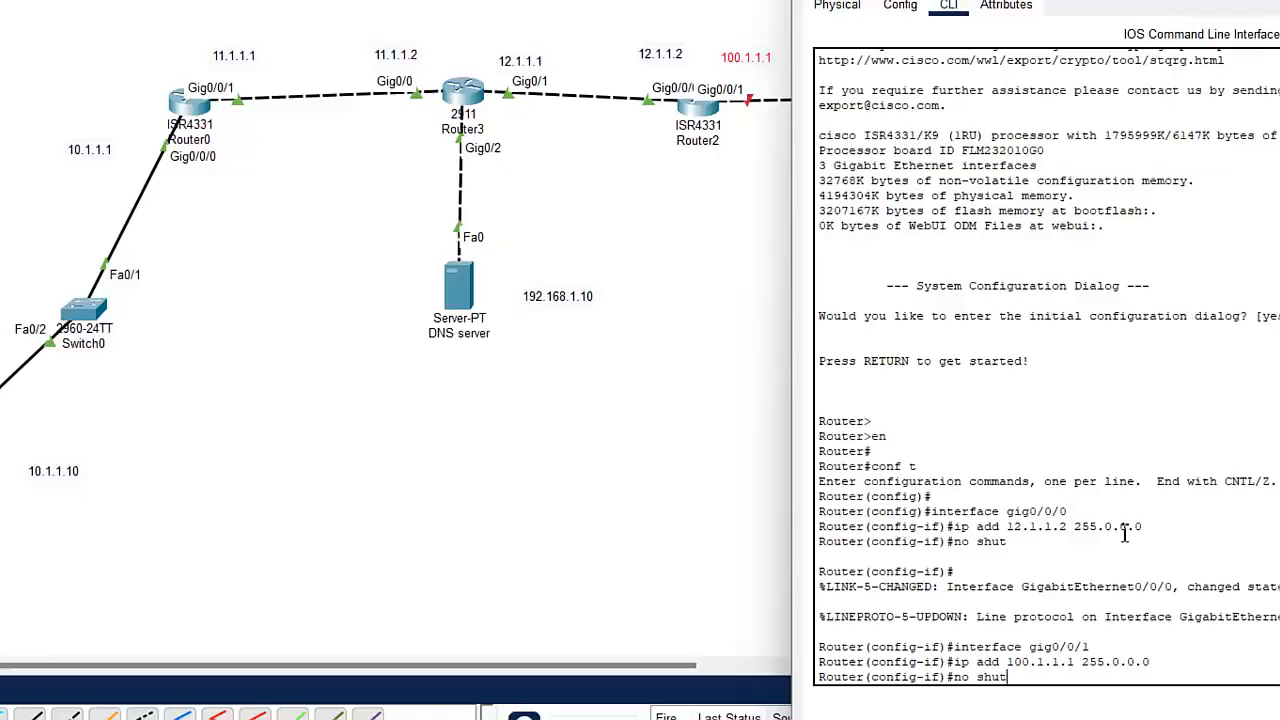
key(Return)
key(Return)
key(Return)
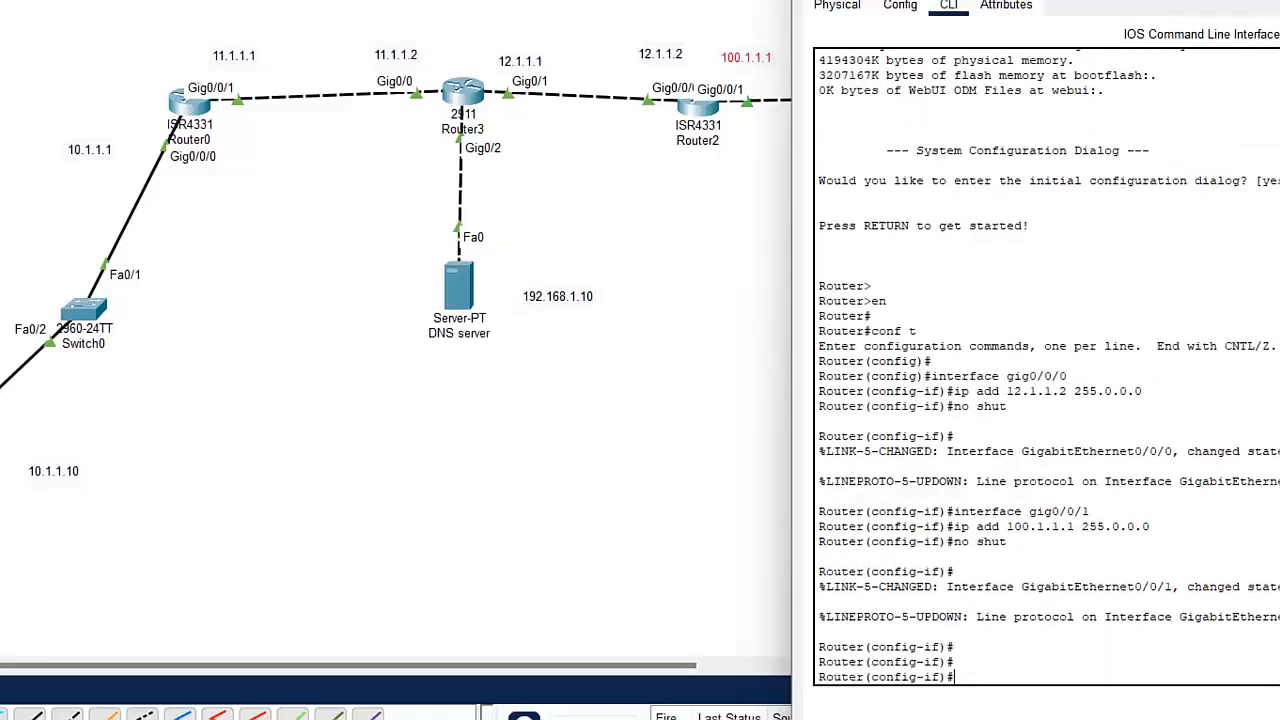
drag(1279, 0, 1102, 17)
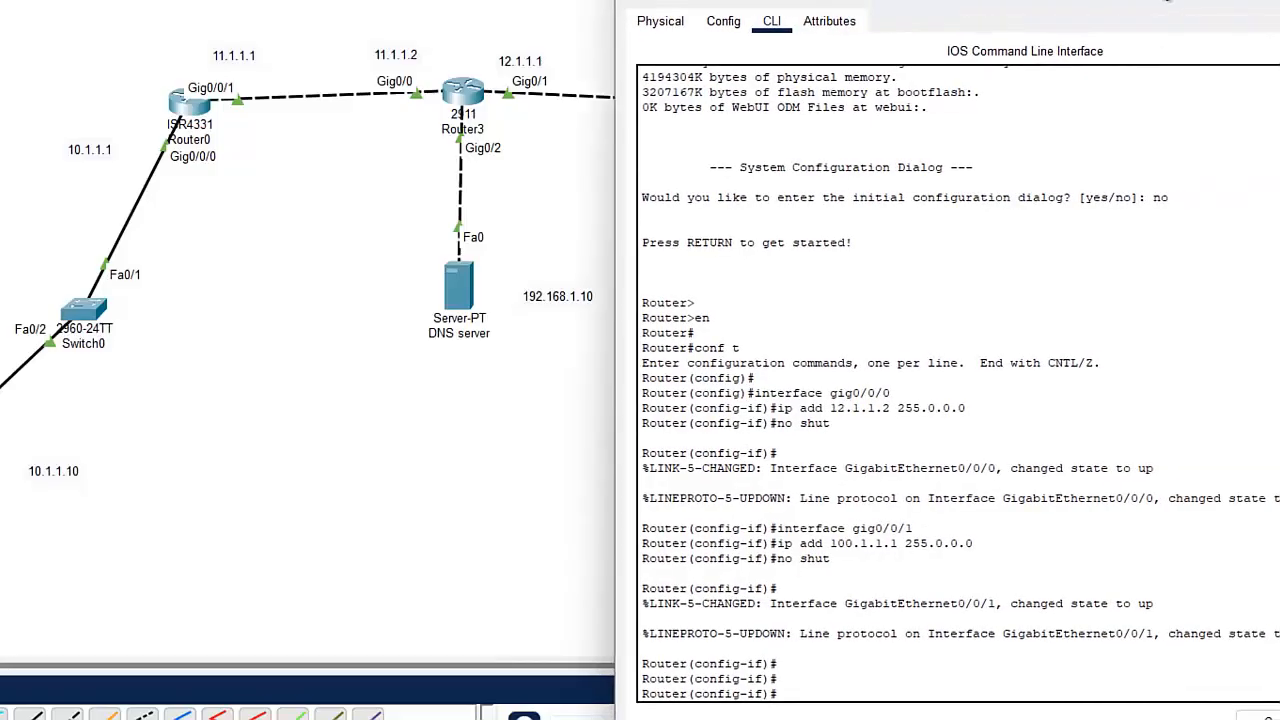
click(1275, 8)
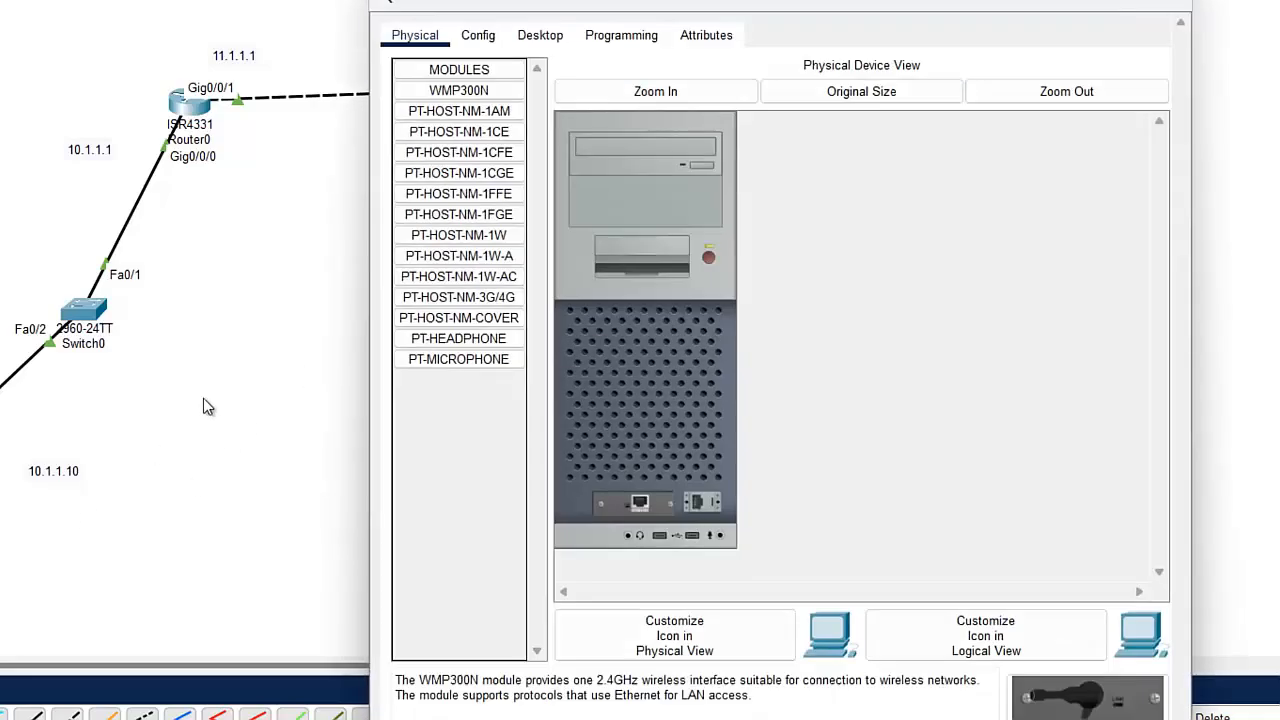
Give PC0 the static IPv4 address 10.1.1.10, subnet mask 255.0.0.0 and default gateway 10.1.1.1
click(538, 37)
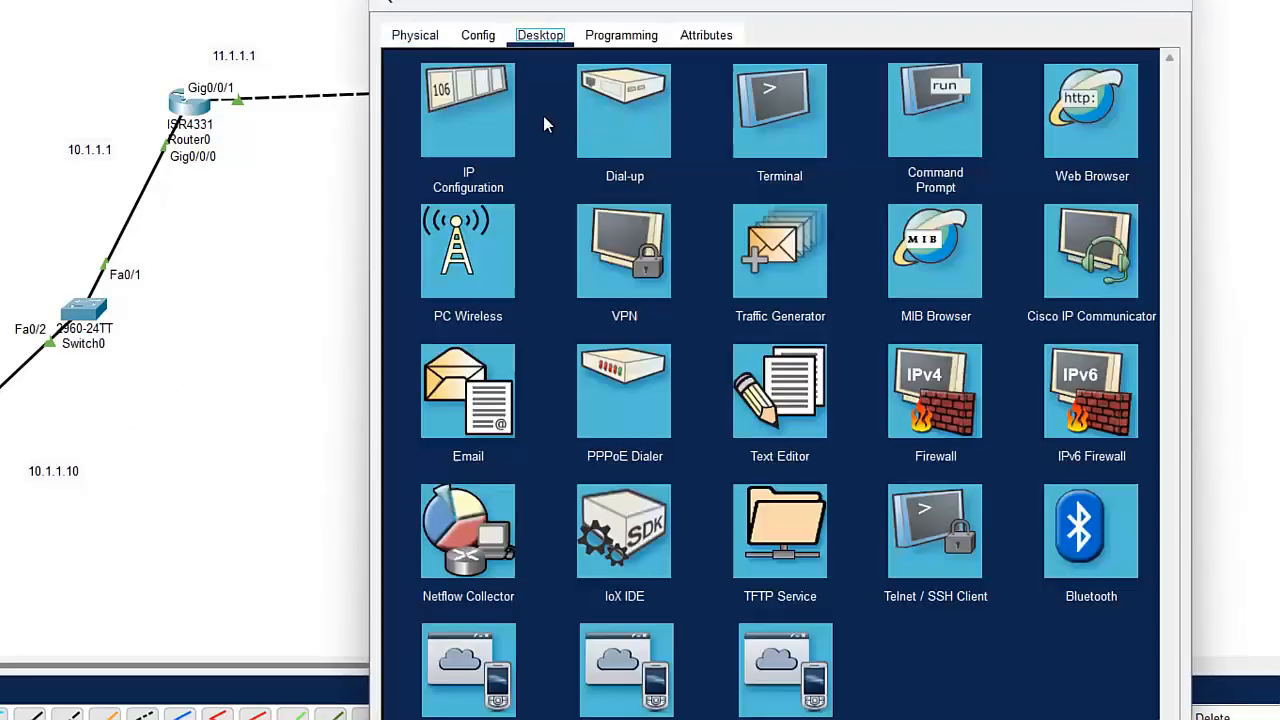
click(480, 135)
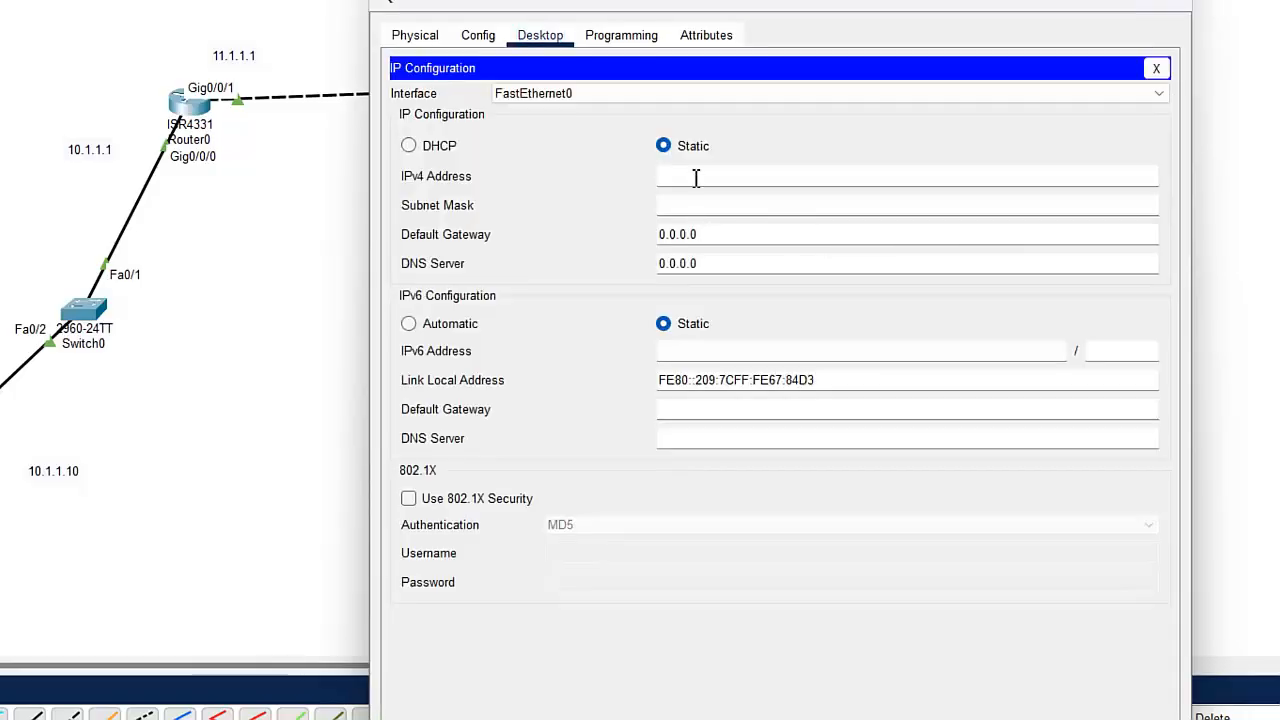
text(10.1.1.10)
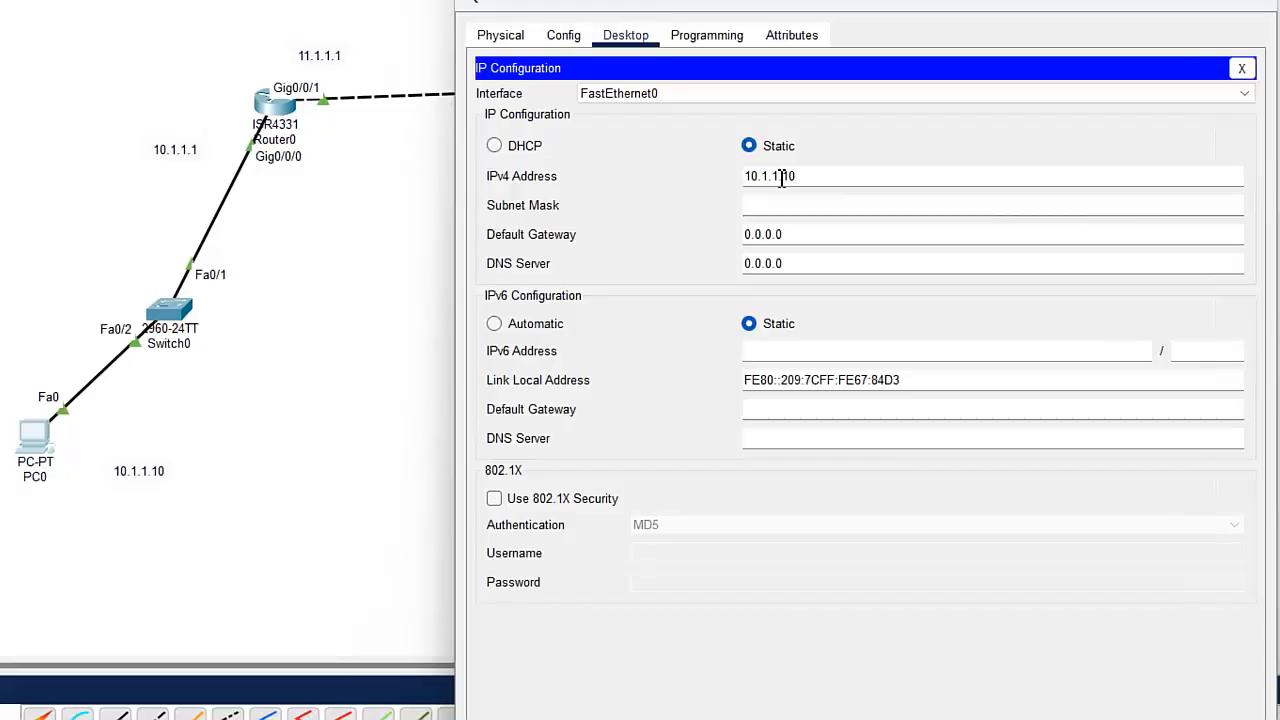
key(Tab)
key(Tab)
text(10.1.1.1)
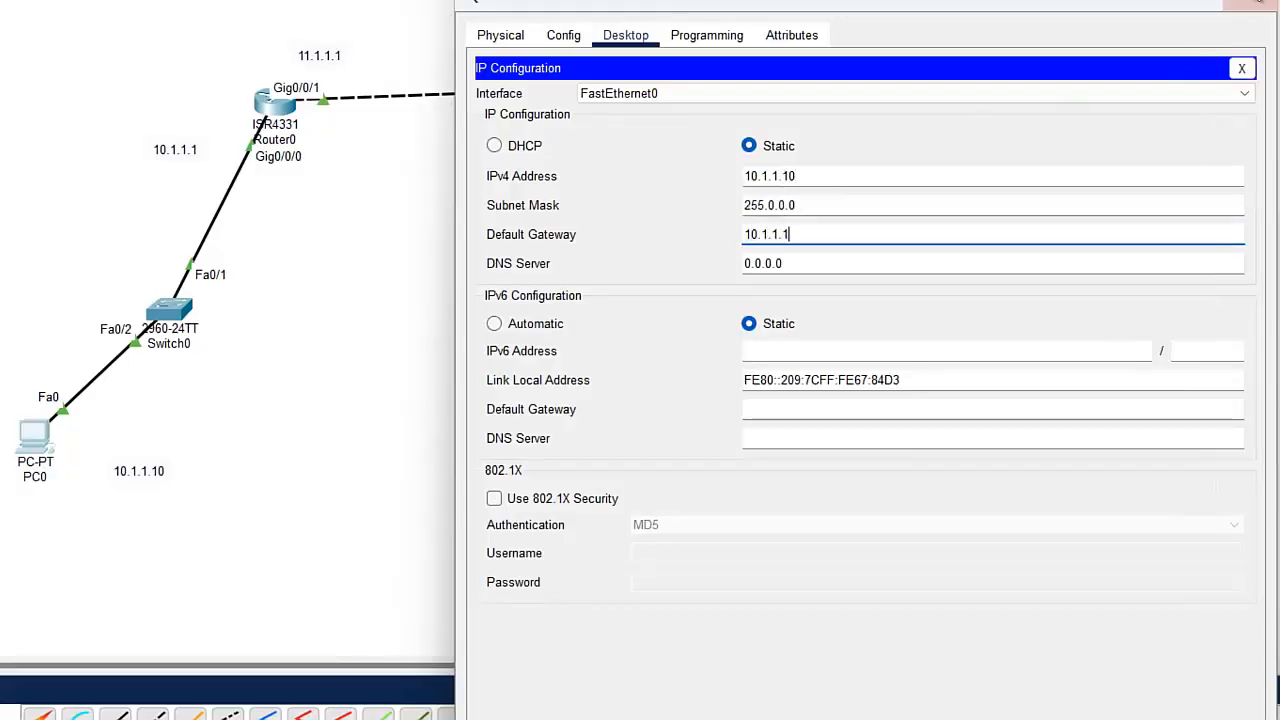
click(1242, 69)
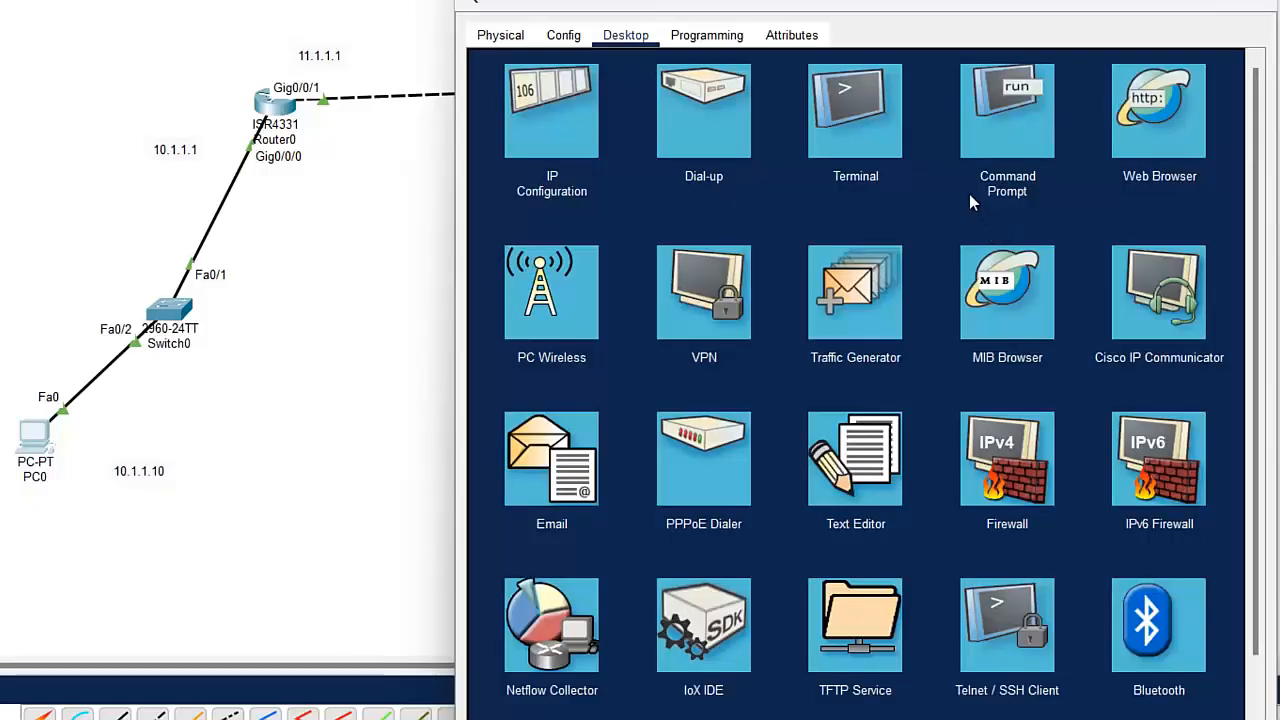
Ping the web server at 100.1.1.10 from PC0's Command Prompt
click(1001, 141)
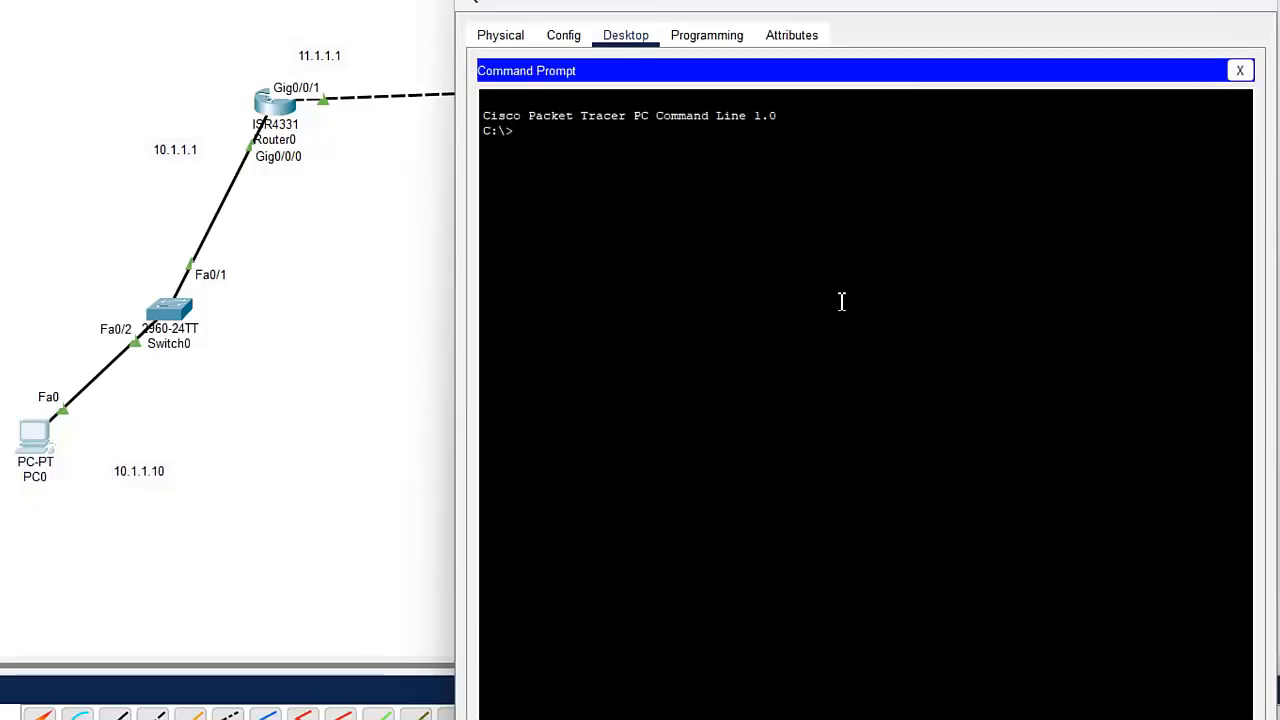
text(ping)
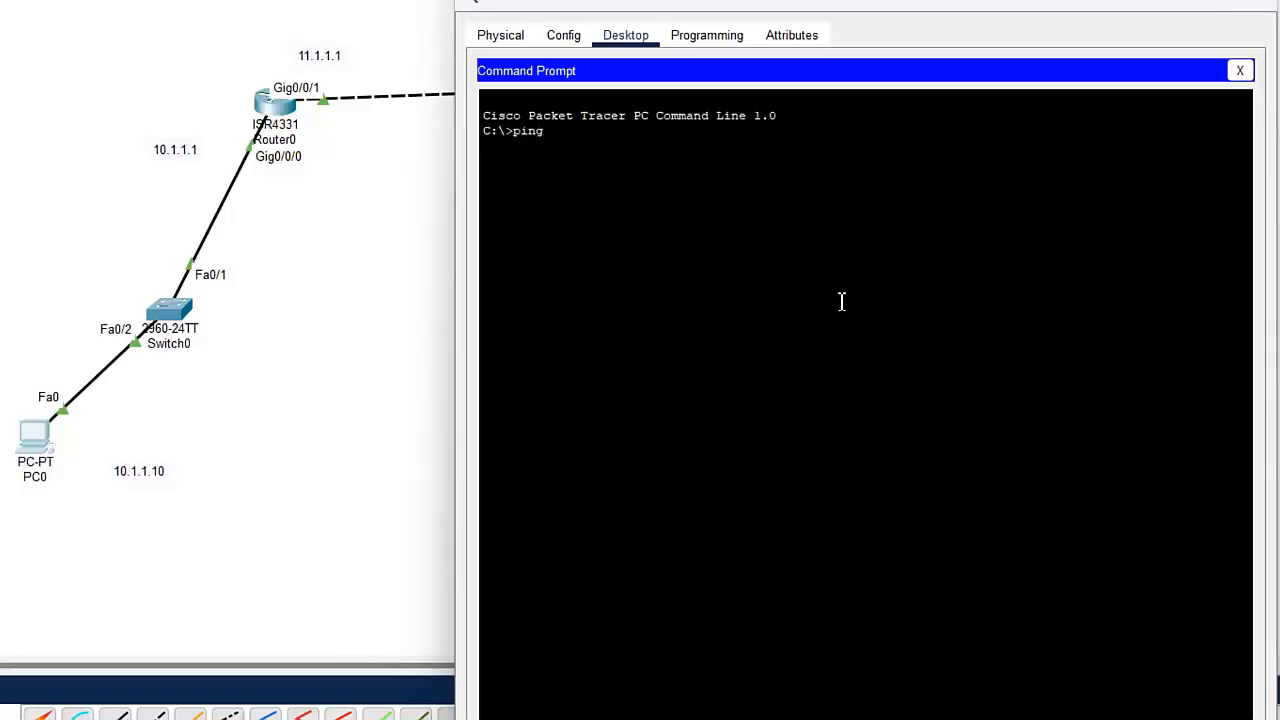
text( 100.1.1.10)
key(Return)
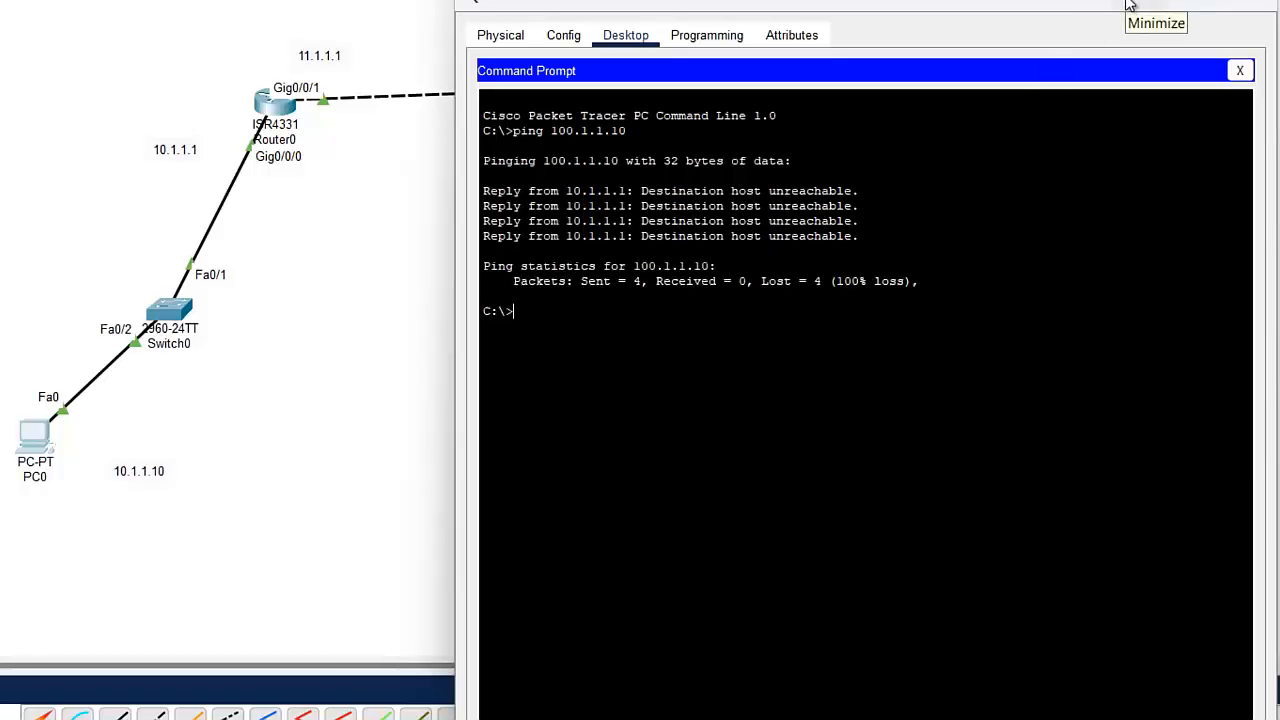
click(1130, 5)
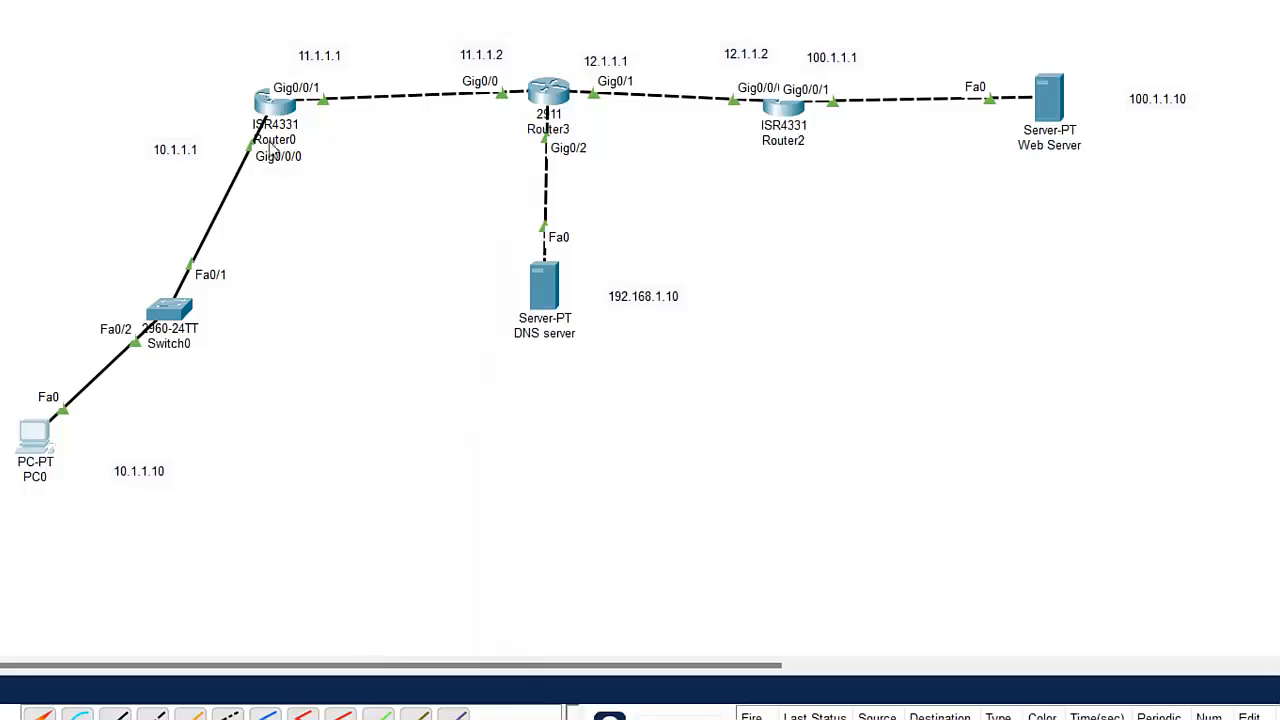
Reopen Router0's command line and leave interface configuration with exit, returning to global configuration mode
click(272, 106)
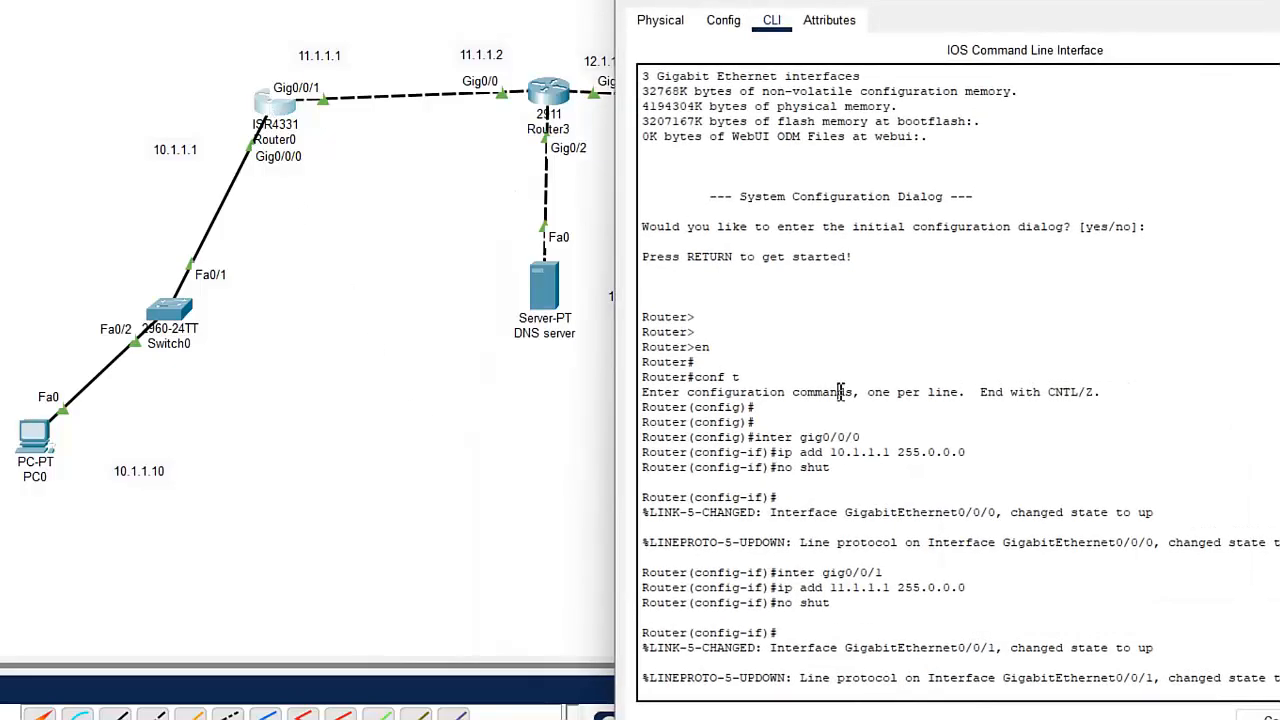
key(Return)
key(Return)
text(exit)
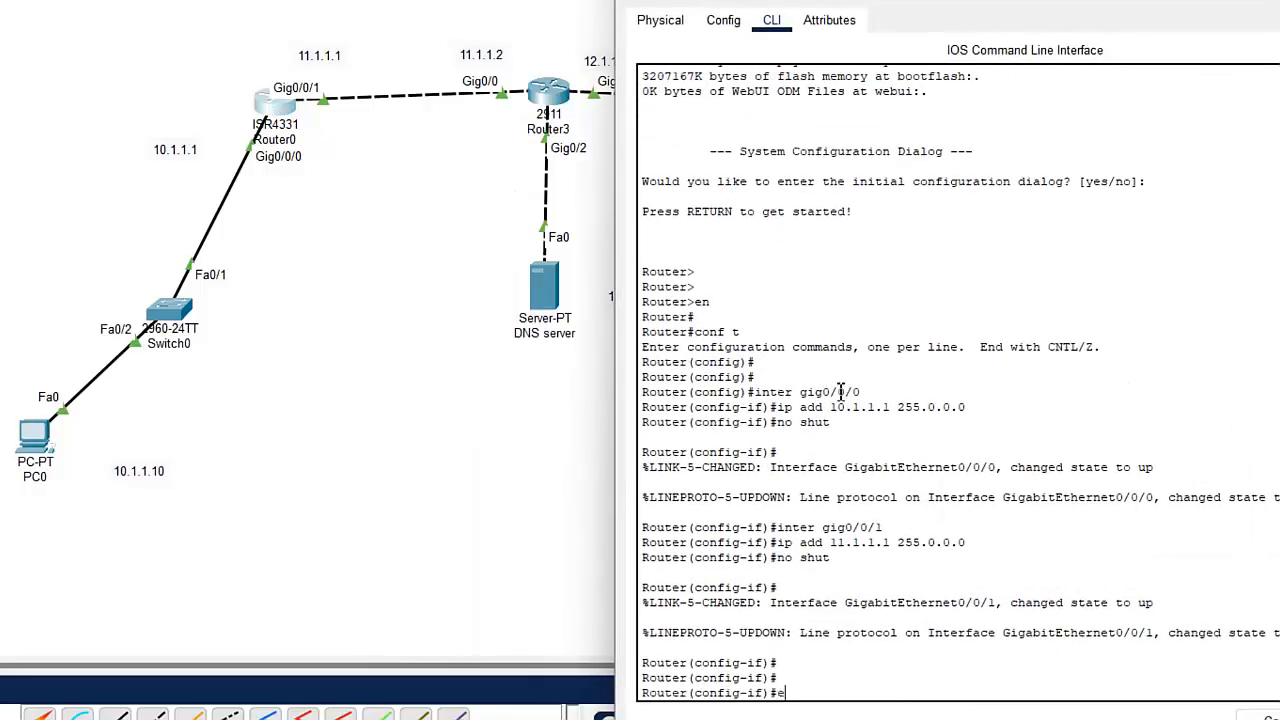
key(Return)
key(Return)
key(Return)
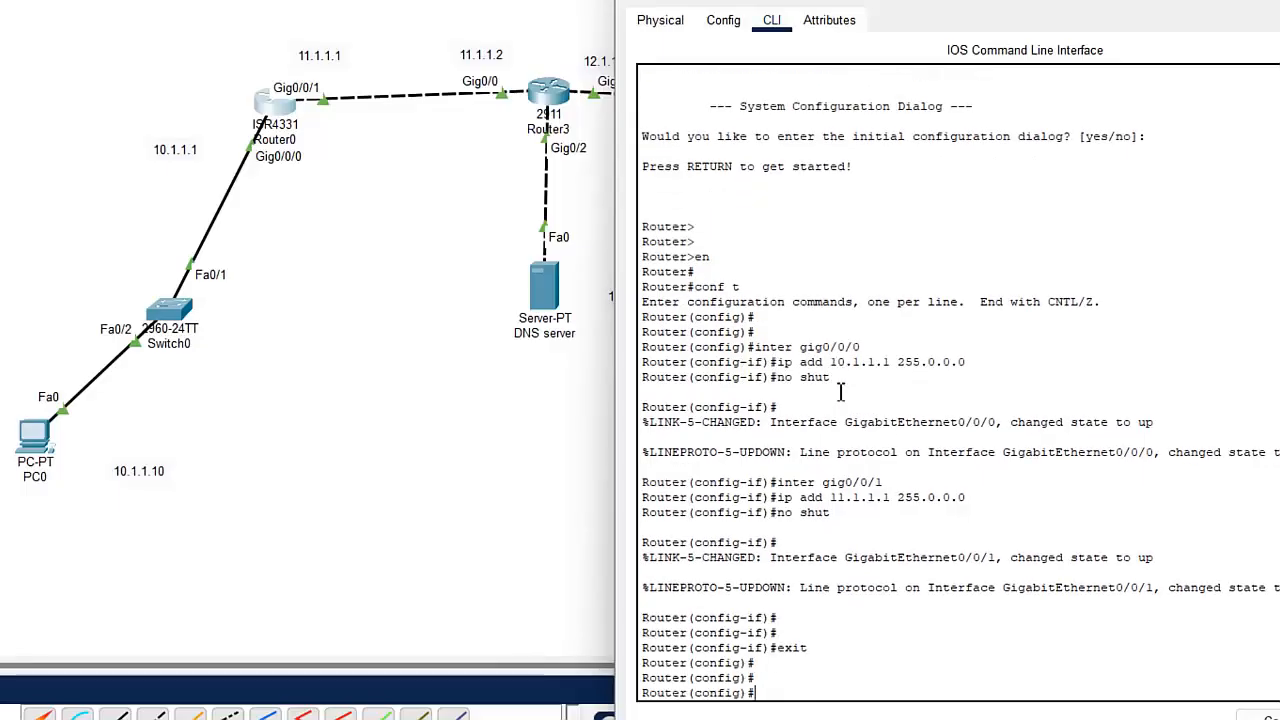
Enable RIP on Router0 and advertise networks 10.0.0.0 and 11.0.0.0, closing its window when done
text(router rip)
key(Return)
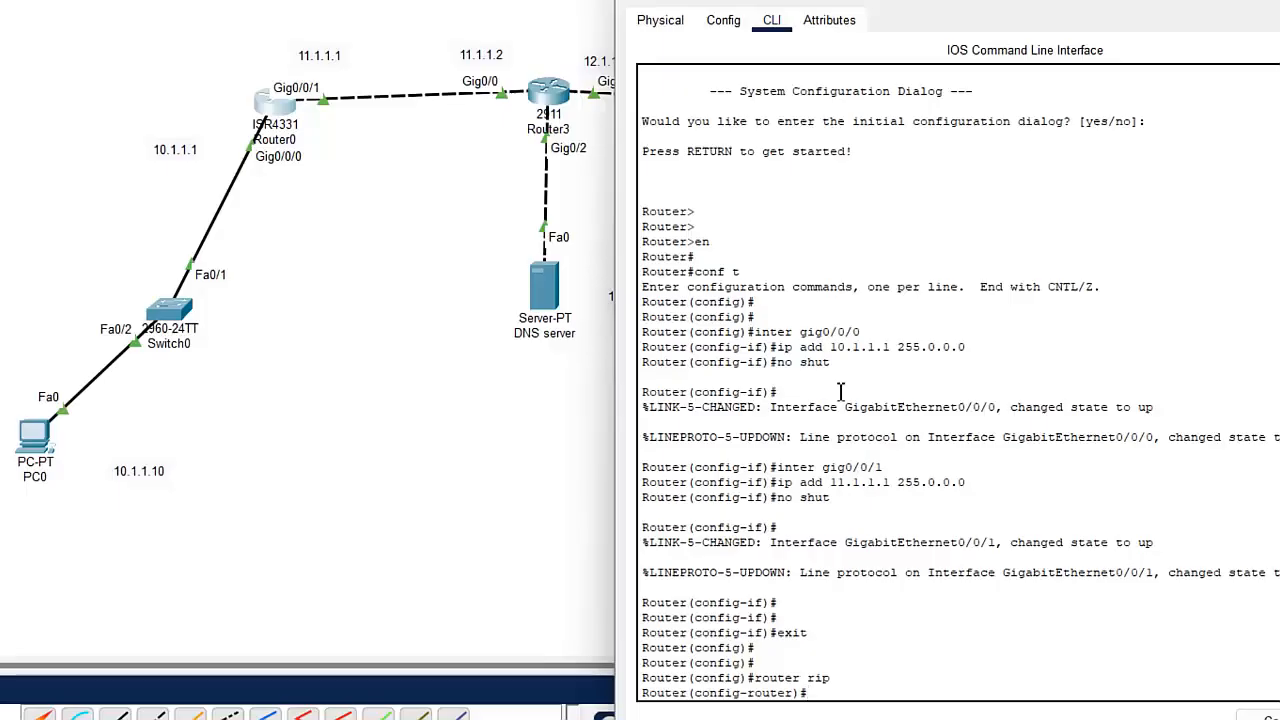
text(network 10.0.0.0)
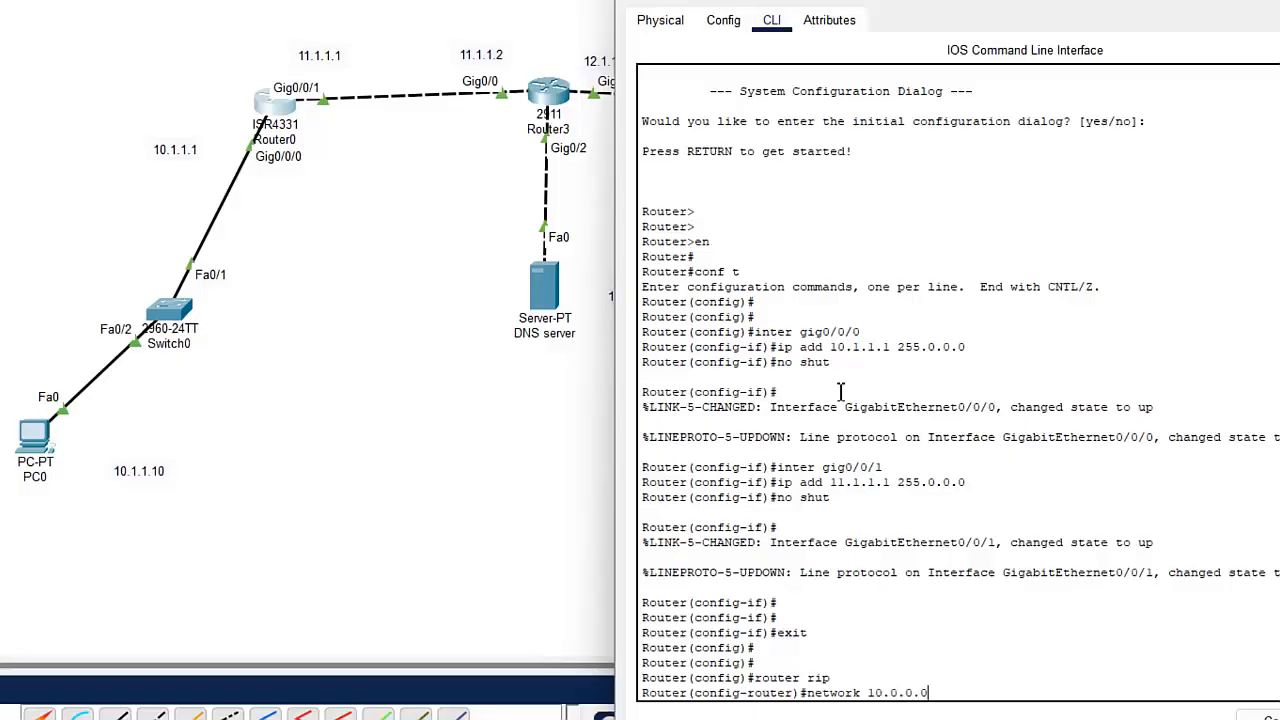
key(Return)
text(netow)
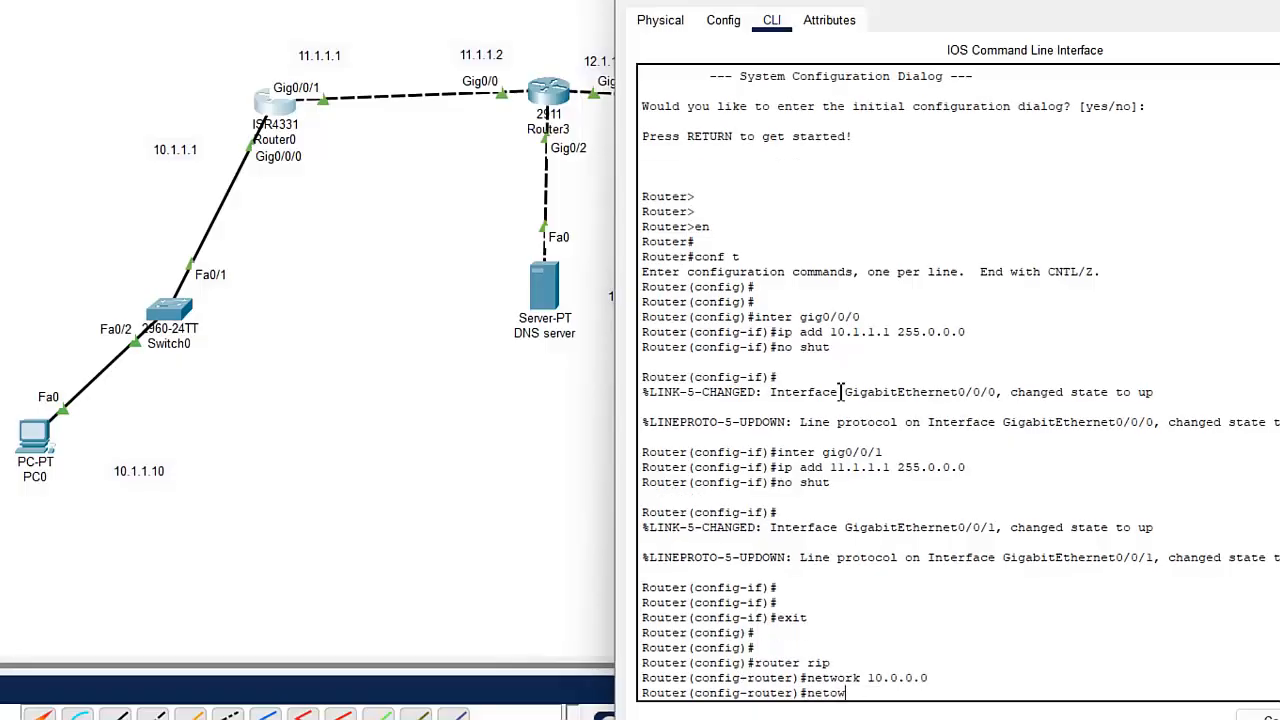
key(BackSpace)
key(BackSpace)
text(work)
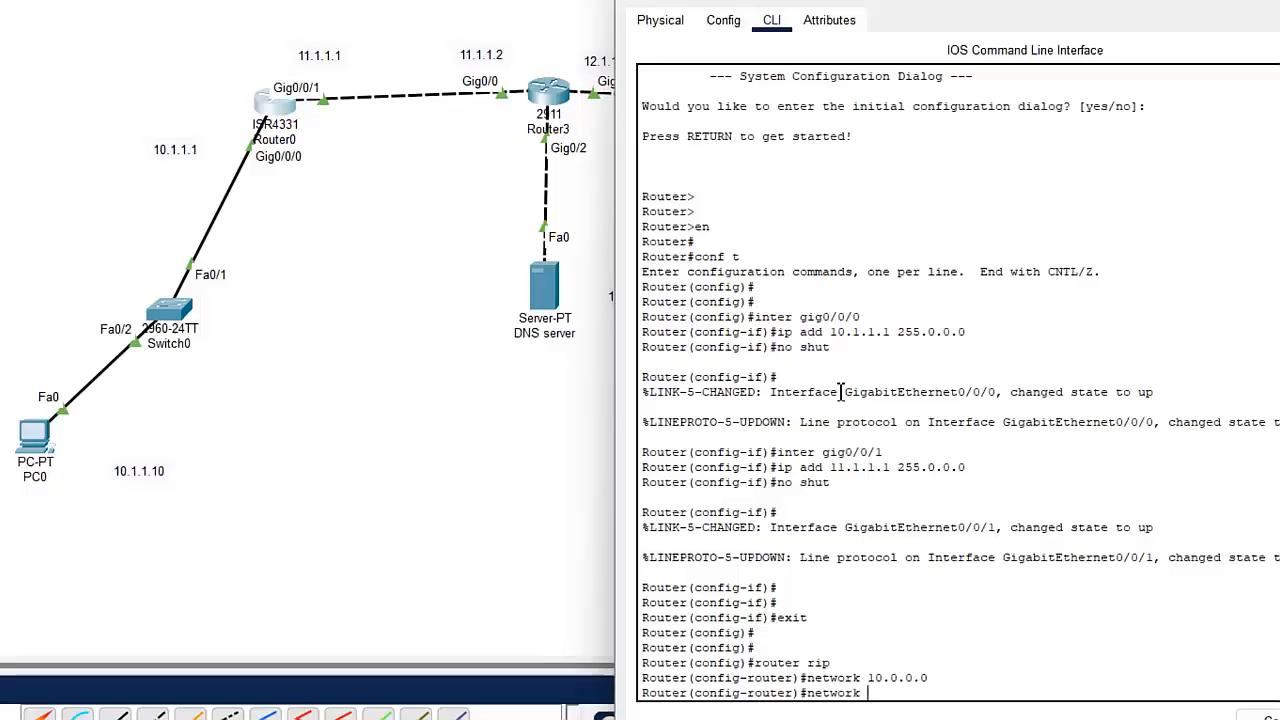
text( 11.0.0.0)
key(Return)
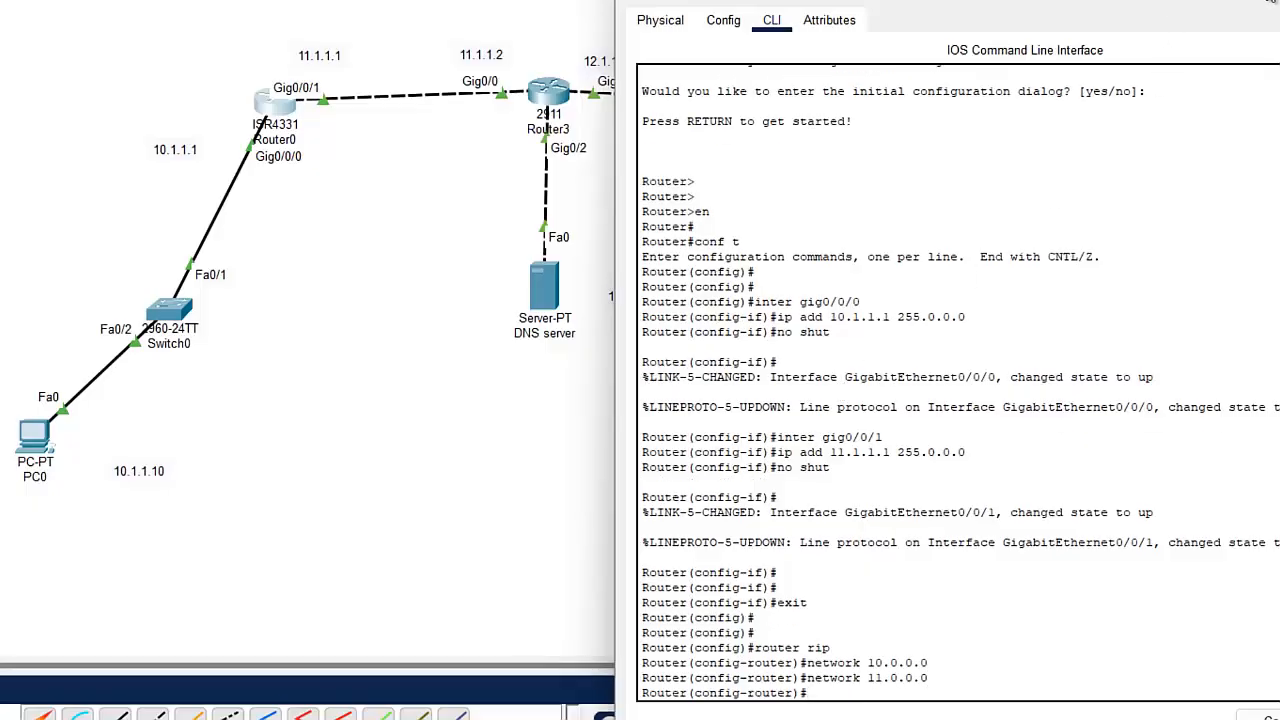
key(alt+F4)
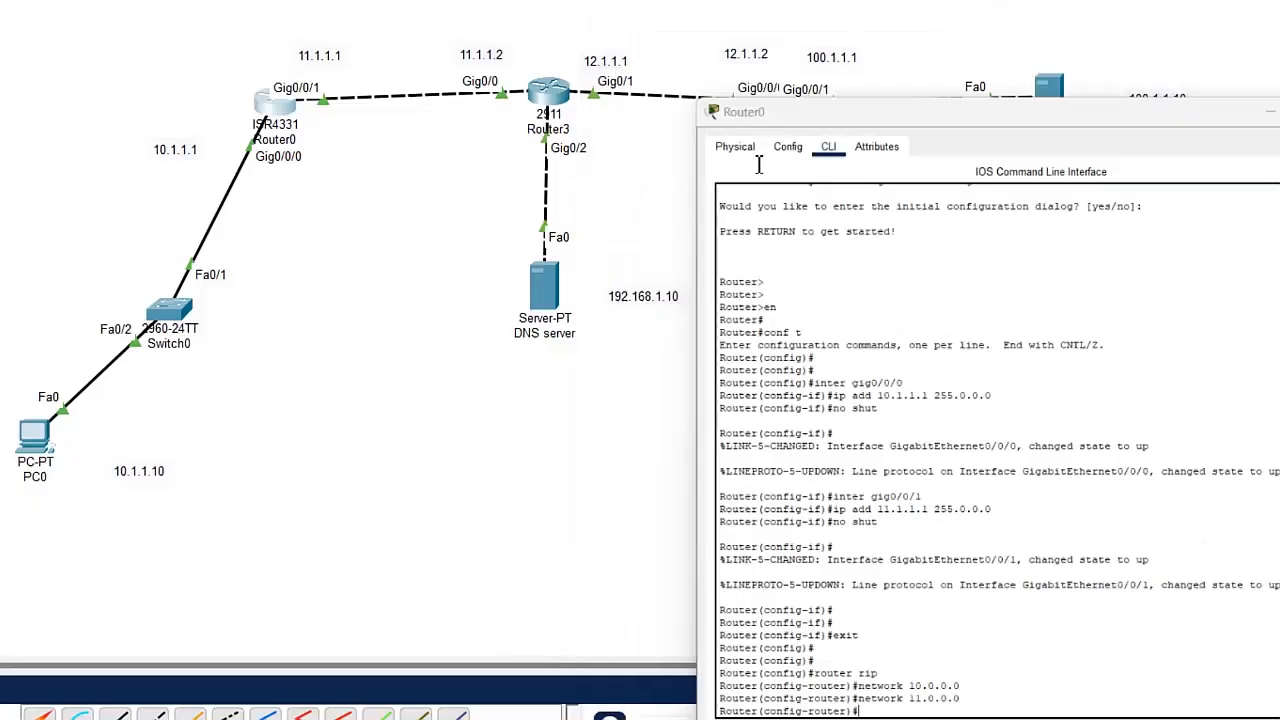
Open Router3's command line, exit interface configuration and enter RIP configuration with router rip
click(557, 105)
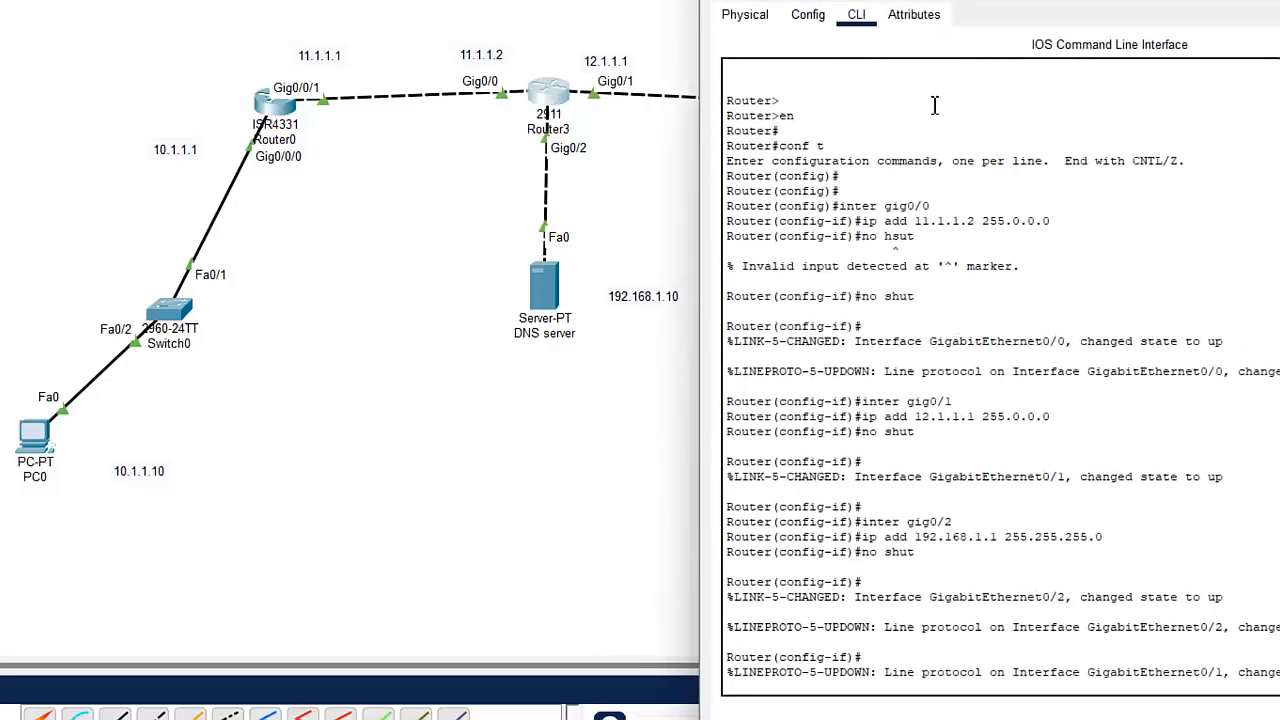
key(Return)
text(ex)
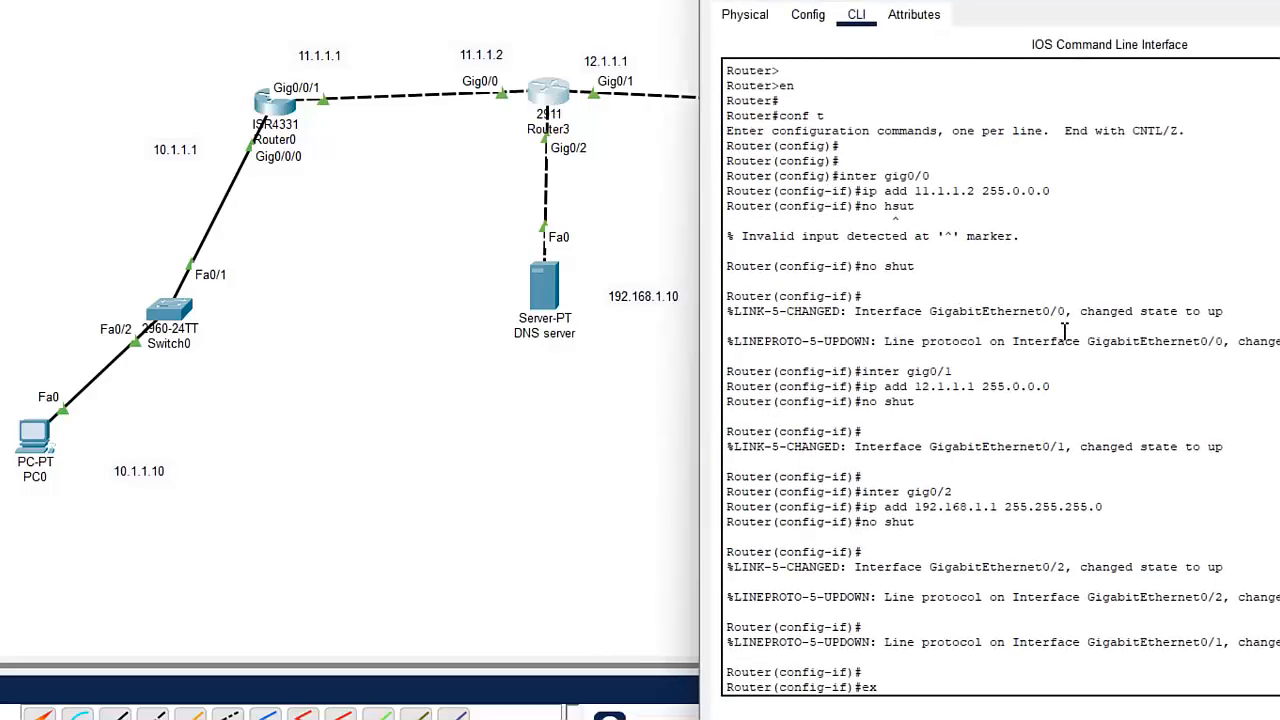
text(it)
key(Return)
key(Return)
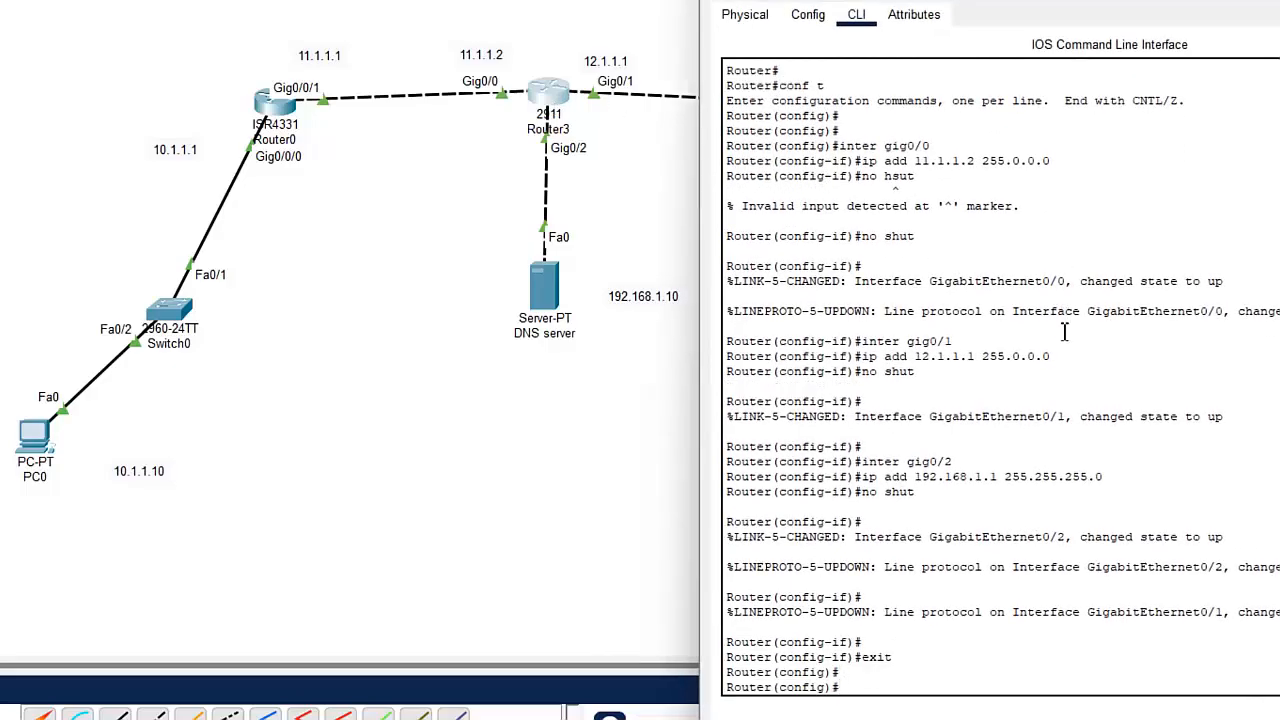
text(router ripp)
key(Return)
key(Up)
key(BackSpace)
key(Return)
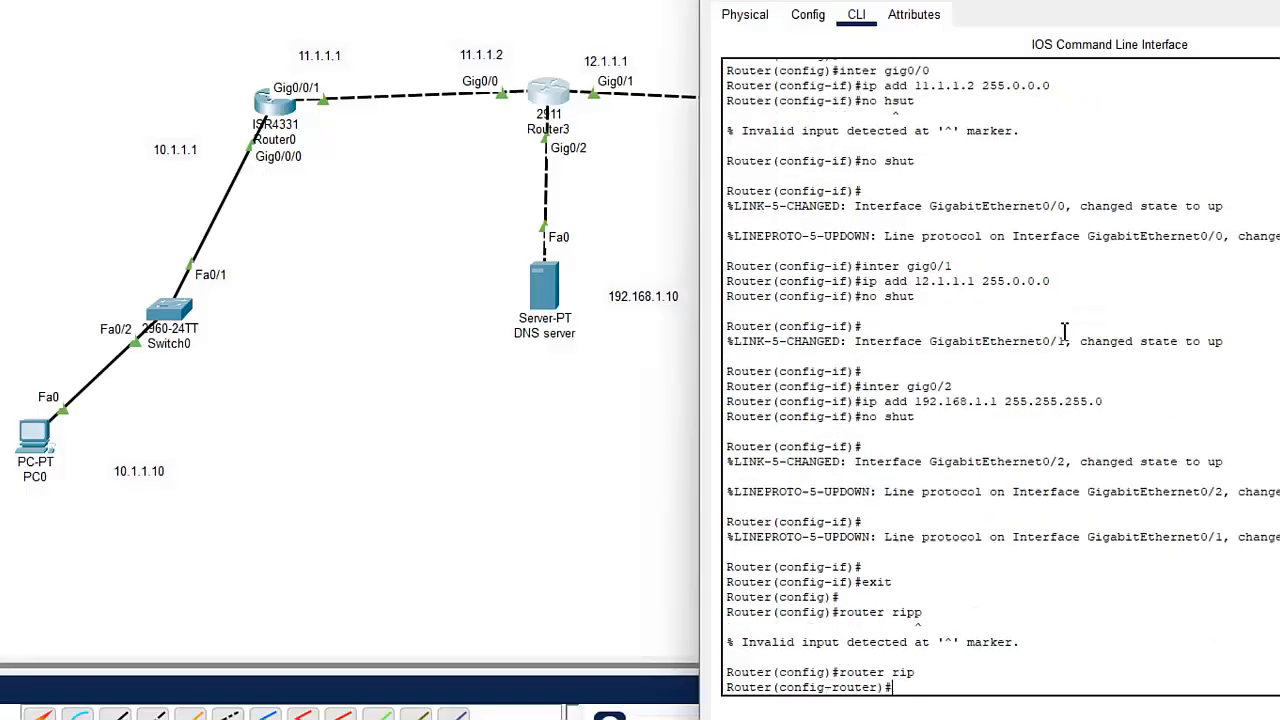
Advertise networks 11.0.0.0 and 12.0.0.0 in Router3's RIP configuration
text(network)
key(Tab)
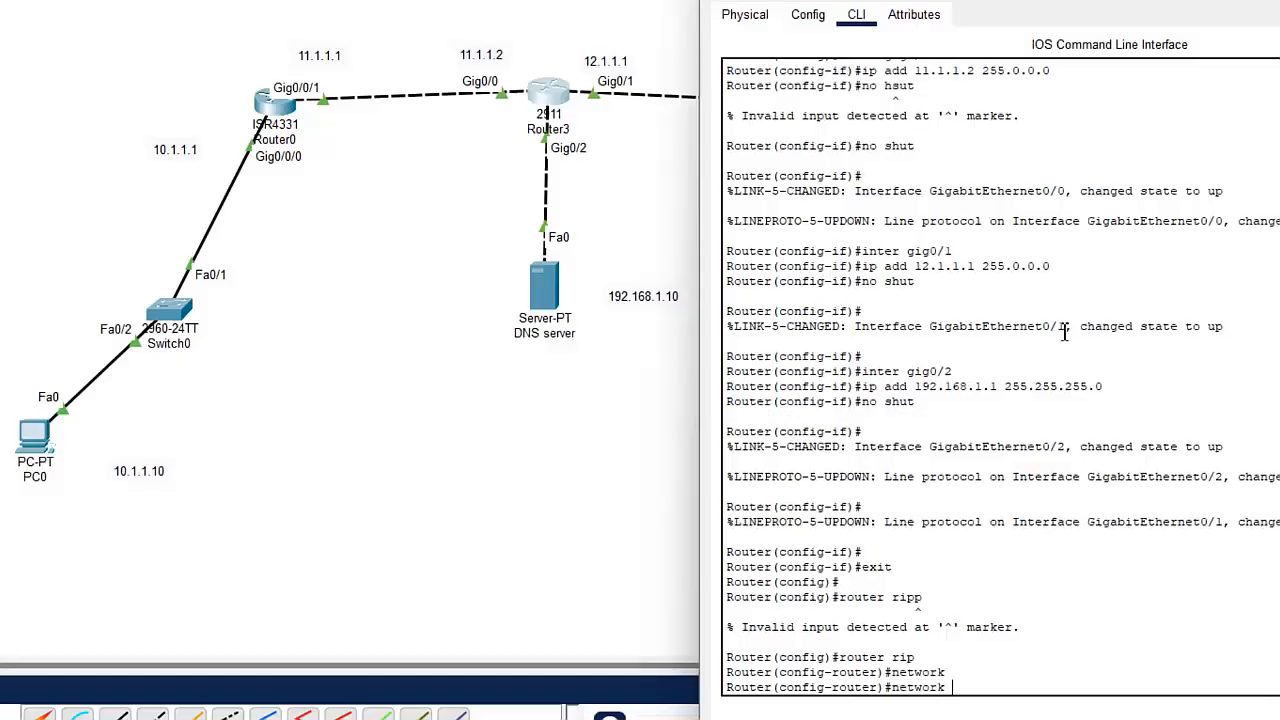
text(11.0.0.0)
key(Return)
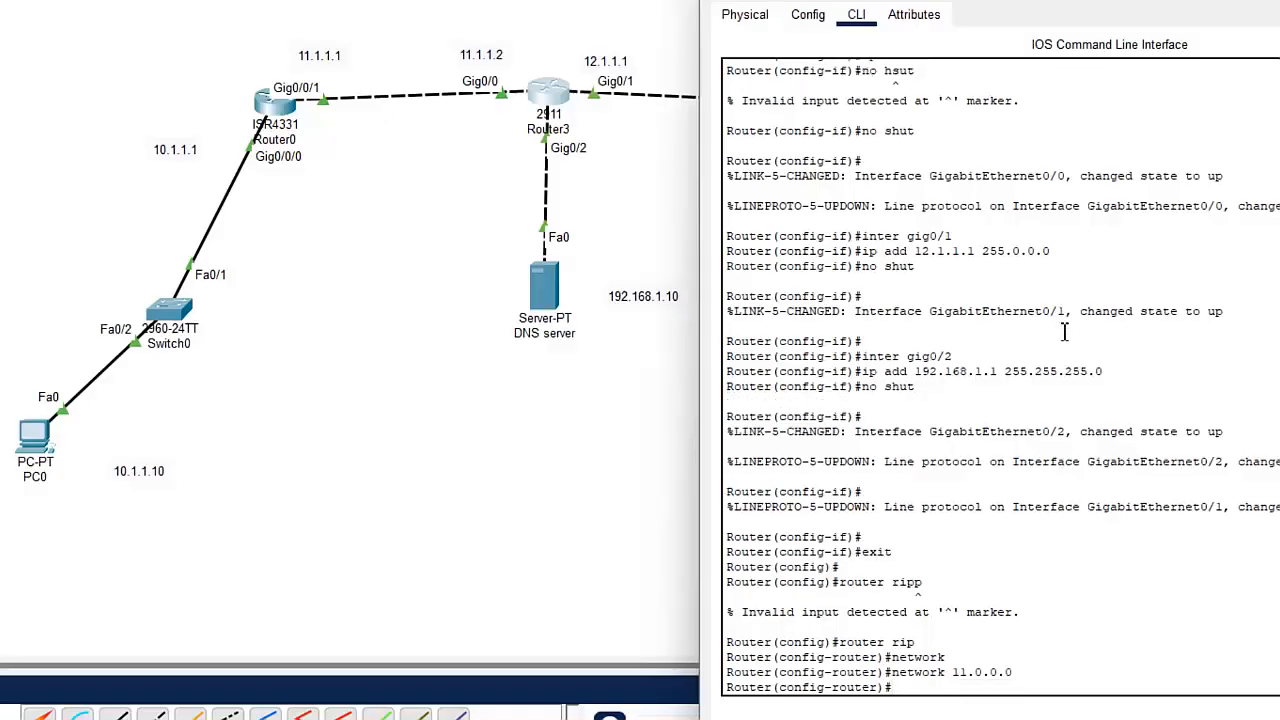
key(Up)
key(BackSpace)
key(BackSpace)
key(BackSpace)
key(BackSpace)
key(BackSpace)
key(BackSpace)
key(BackSpace)
key(BackSpace)
text(12.0.0.0)
key(Return)
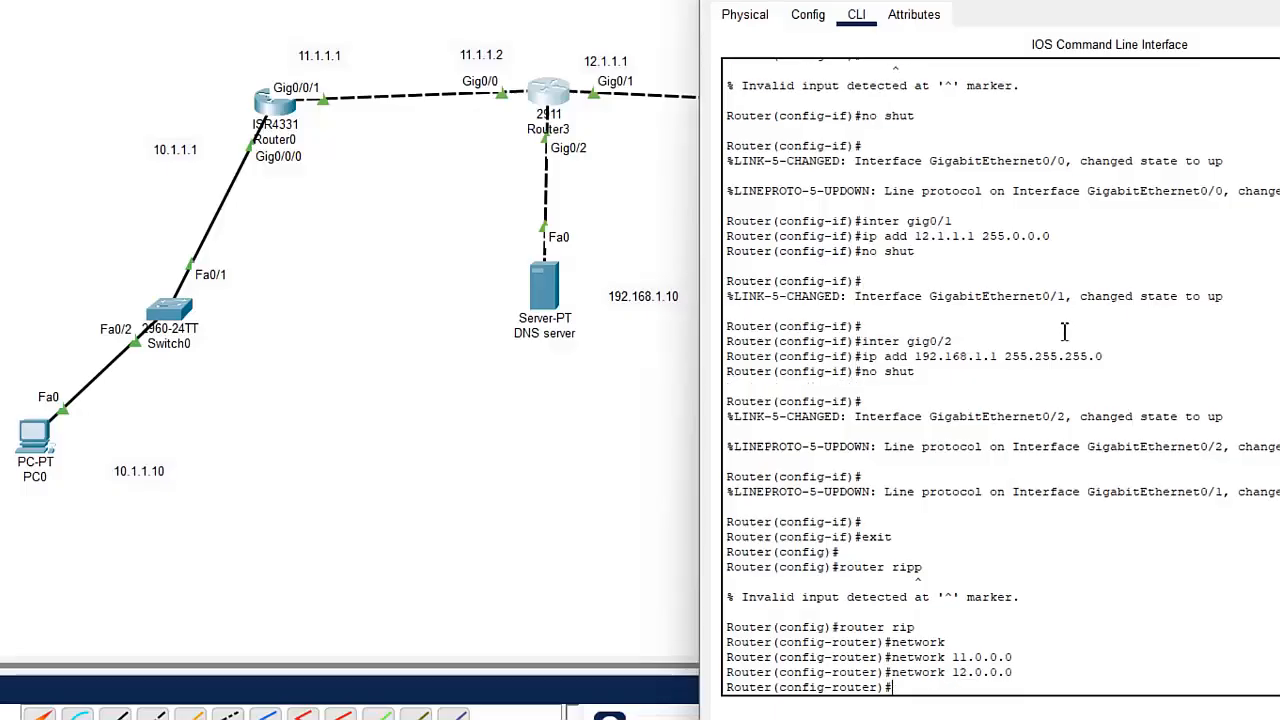
Add network 192.168.1.0 to Router3's RIP configuration and close the router's window
text(network 192.168.)
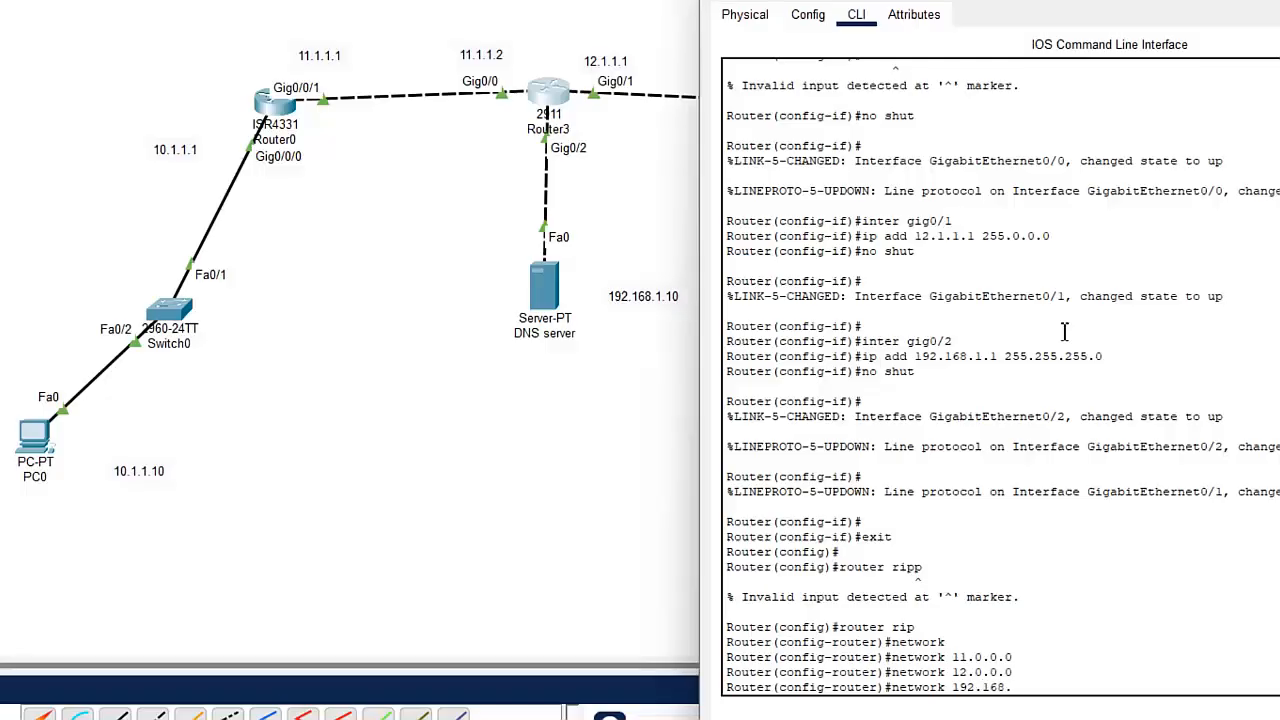
text(1.0)
key(Return)
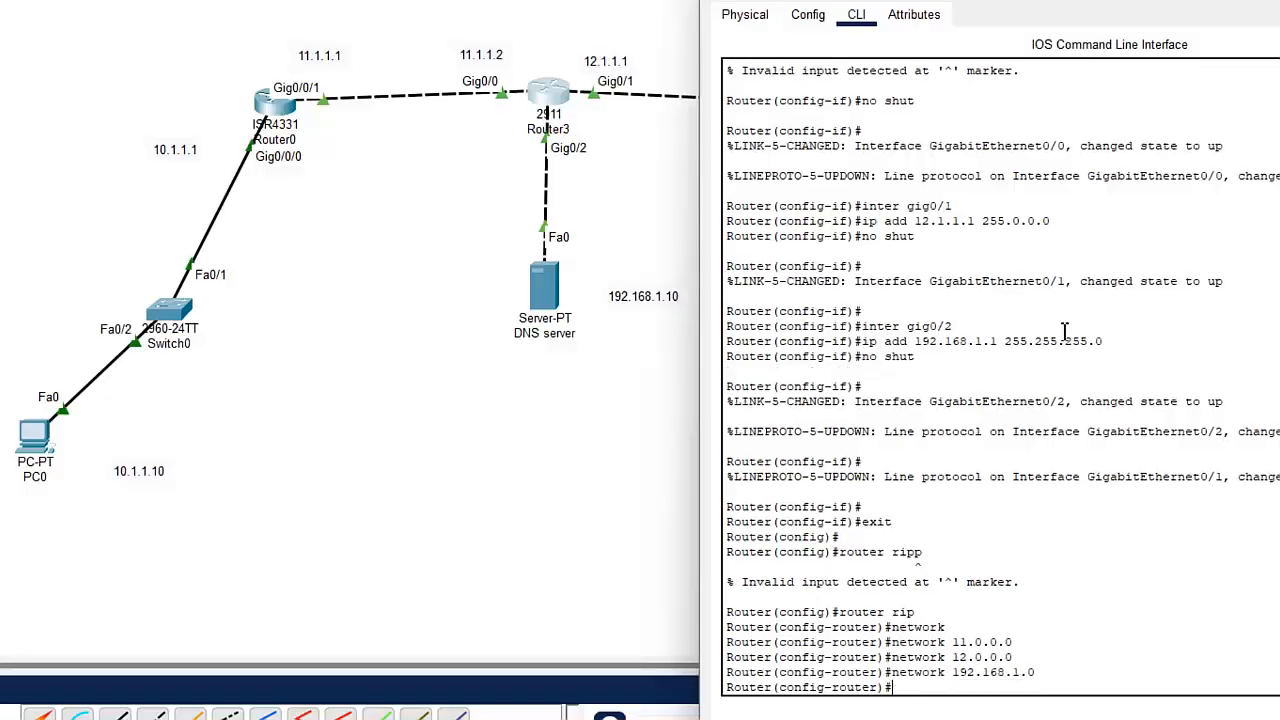
click(909, 157)
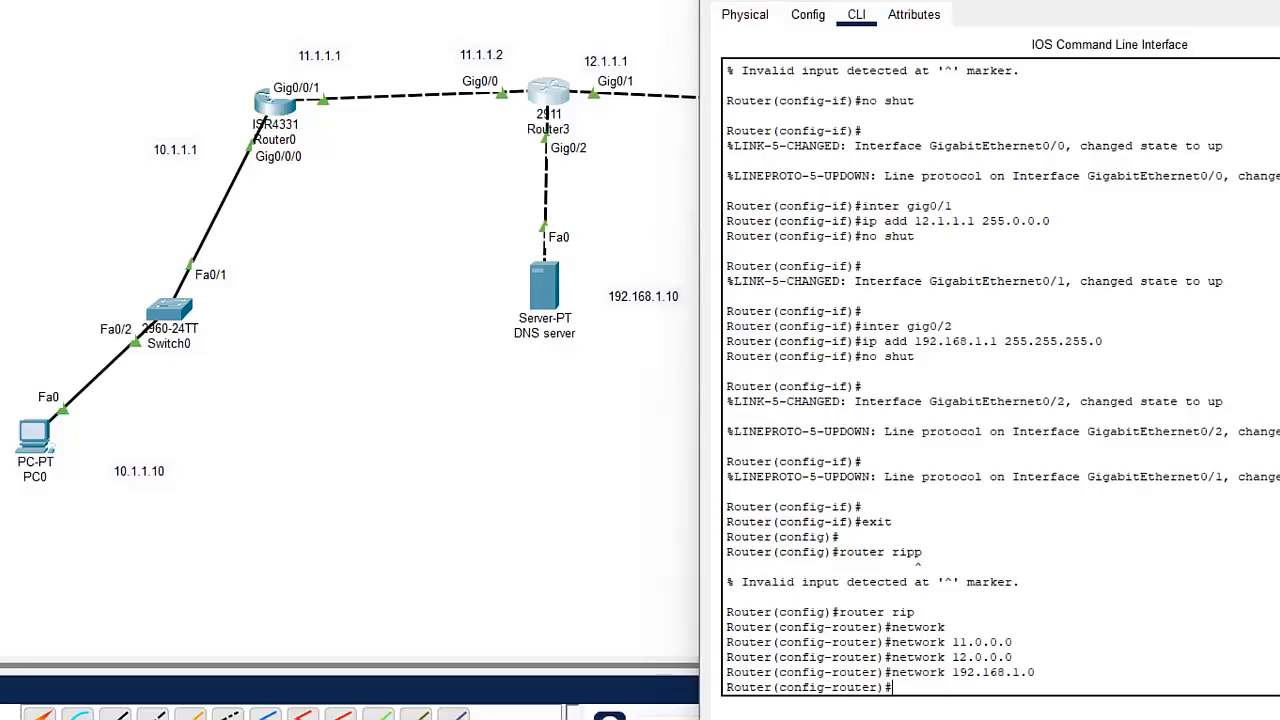
Open Router2's command line, exit interface configuration and enter RIP configuration with router rip
click(787, 116)
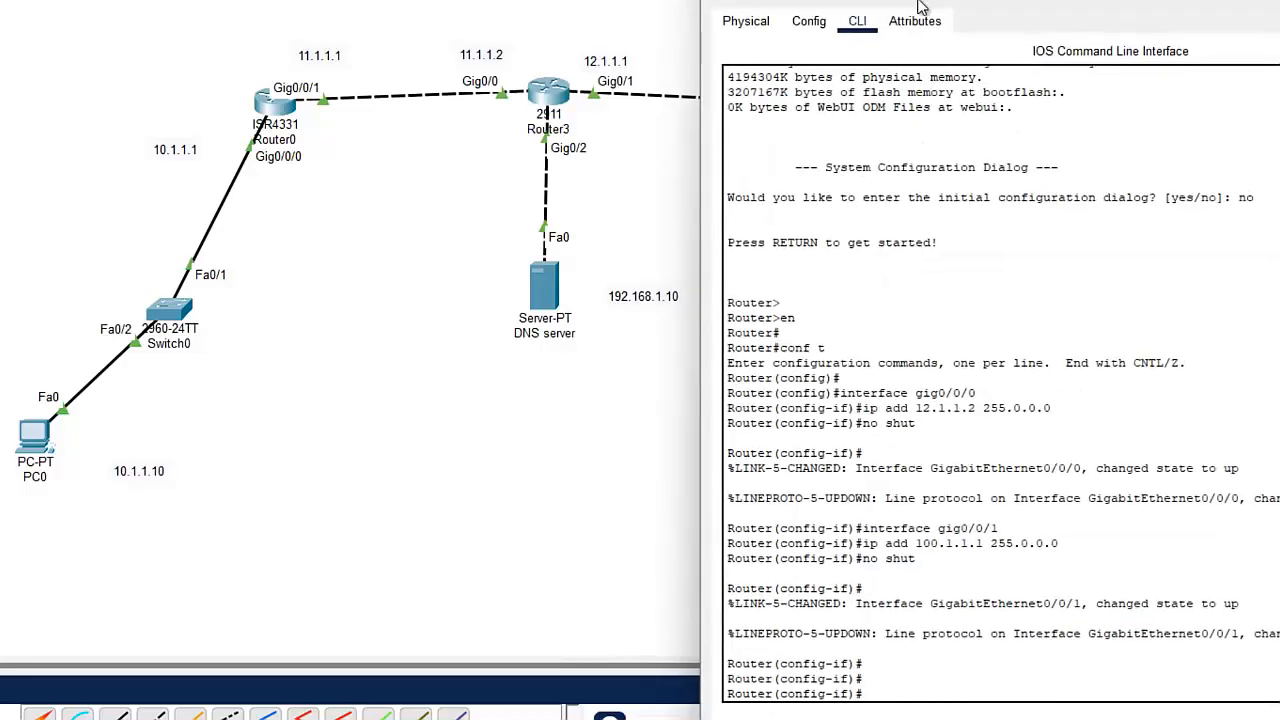
drag(924, 8, 1092, 0)
click(1129, 281)
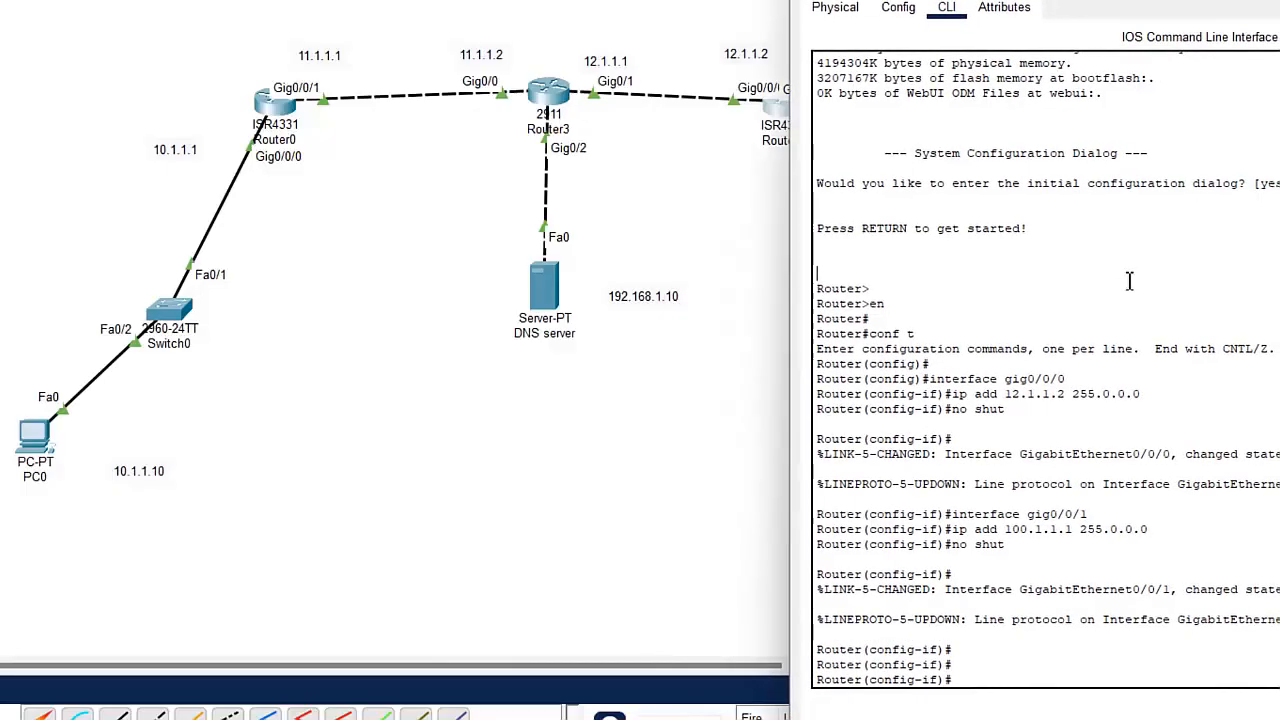
text(exit)
key(Return)
key(Return)
key(Return)
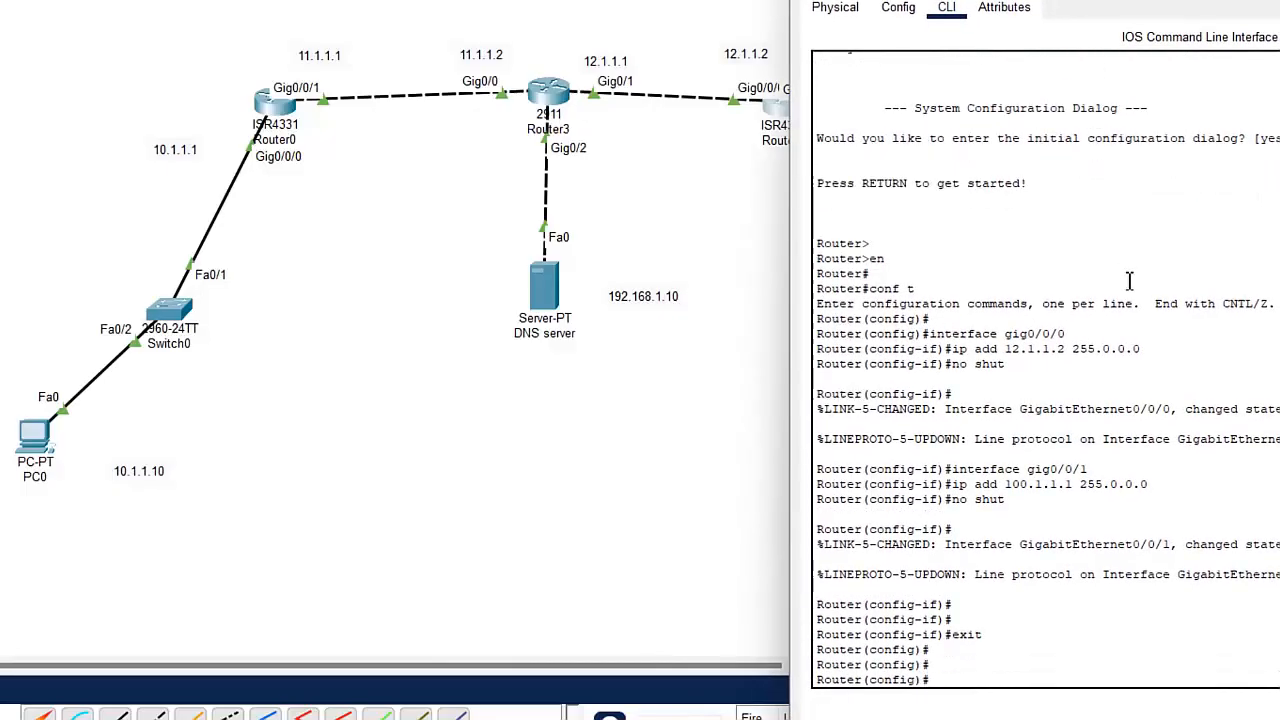
text(router rip)
key(Return)
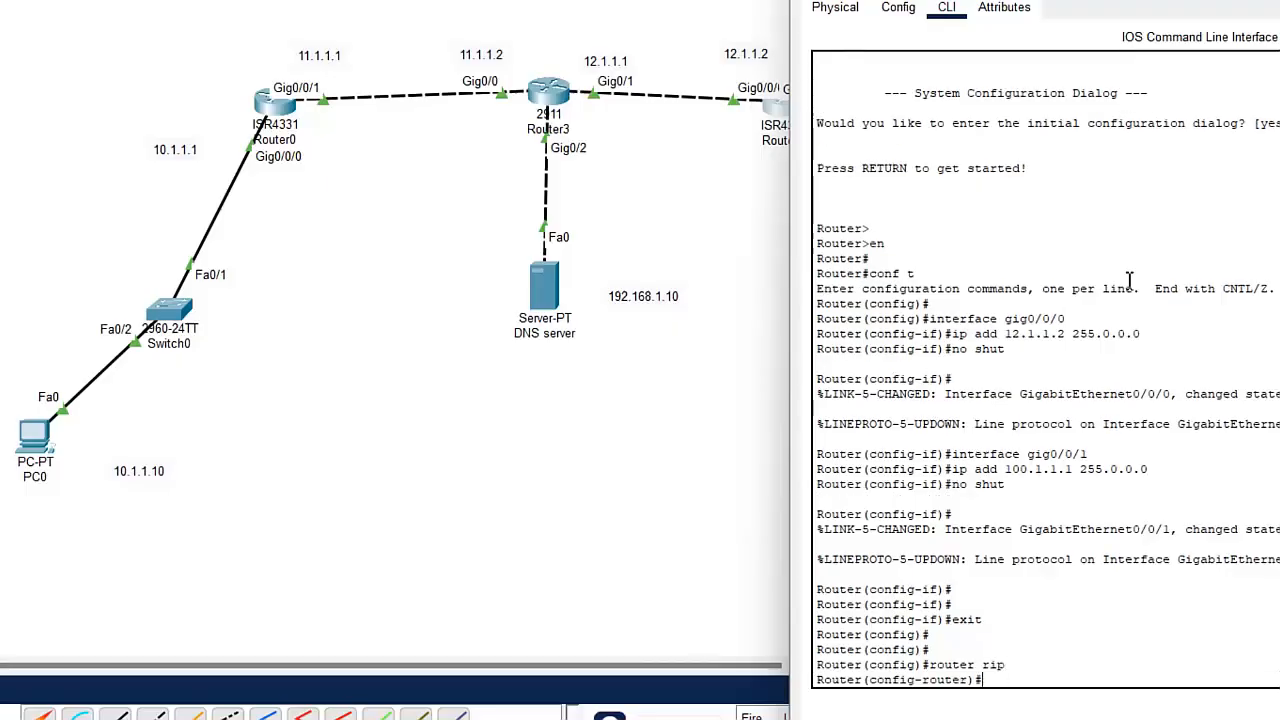
Advertise networks 12.0.0.0 and 100.0.0.0 in Router2's RIP configuration and close the router's window
text(network)
key(Tab)
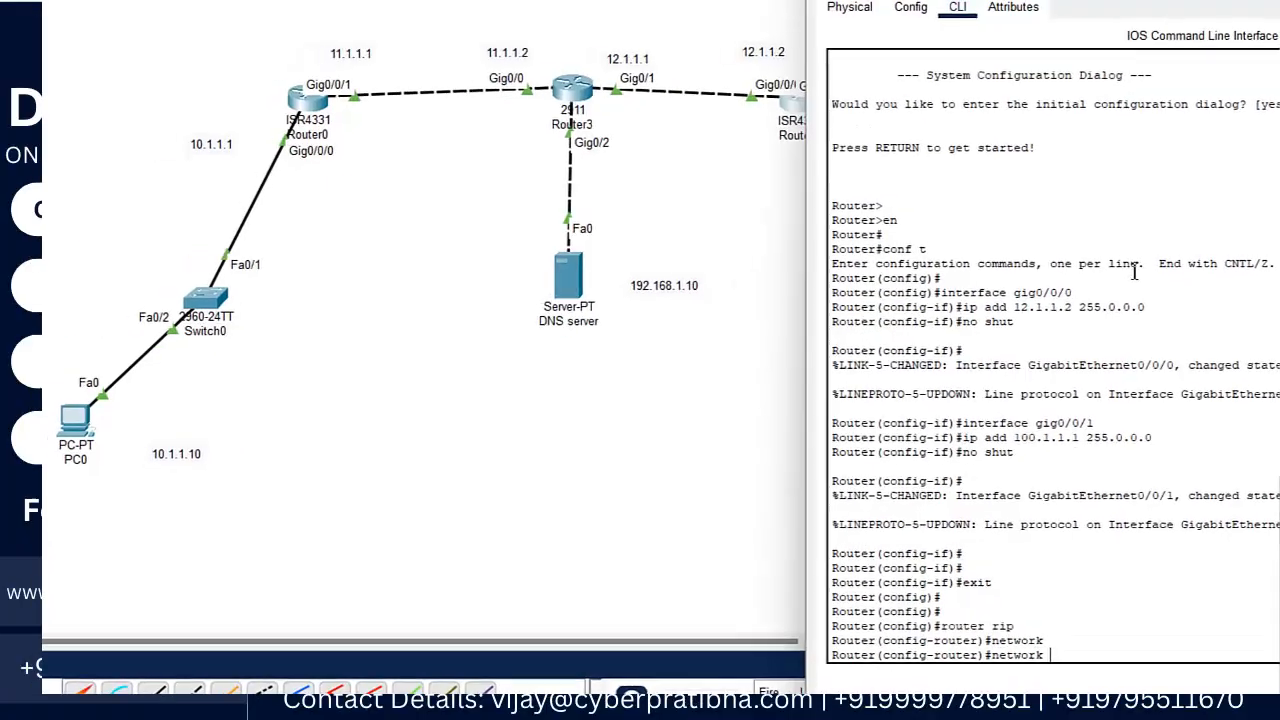
text(12.)
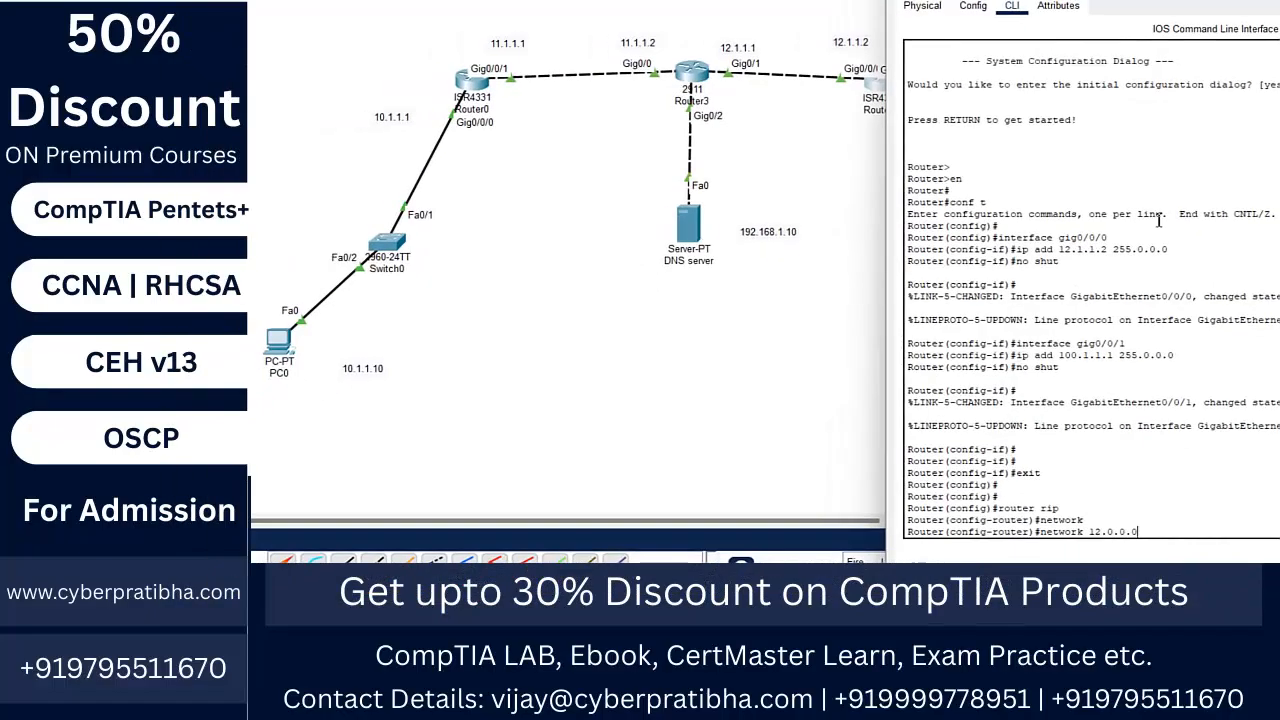
text(0.0.0)
key(Return)
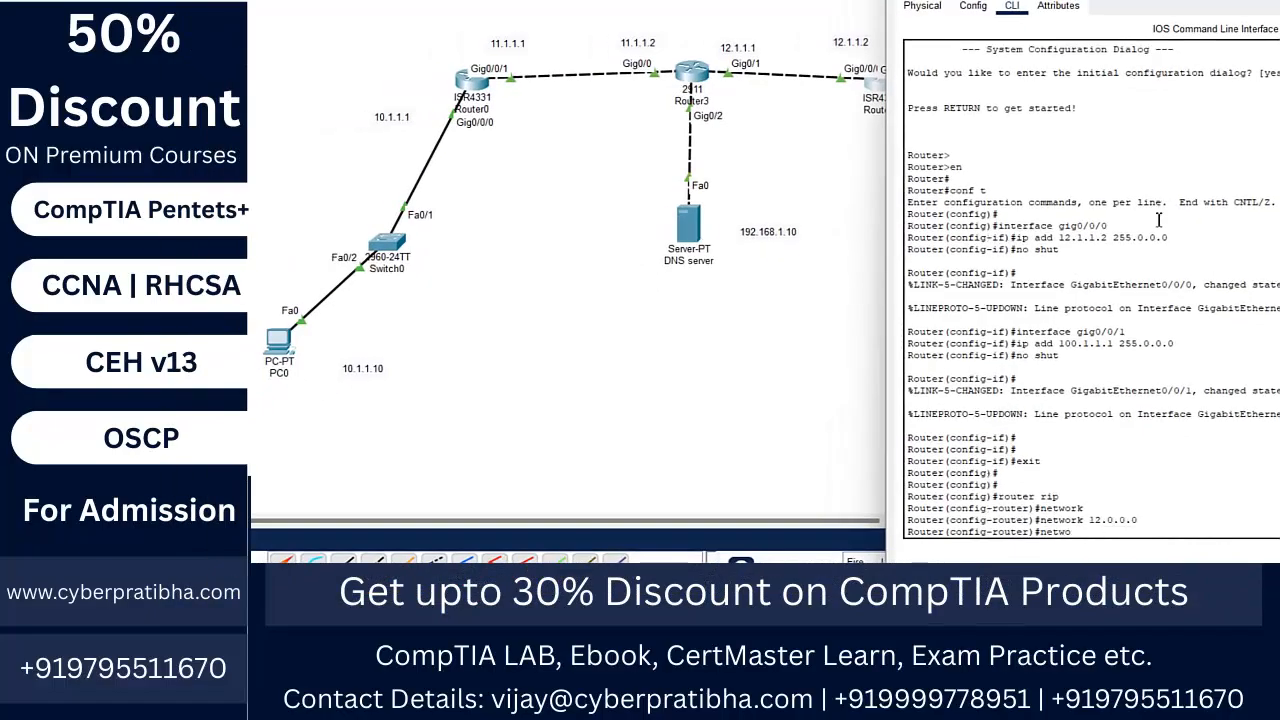
text(network 100.1)
key(Return)
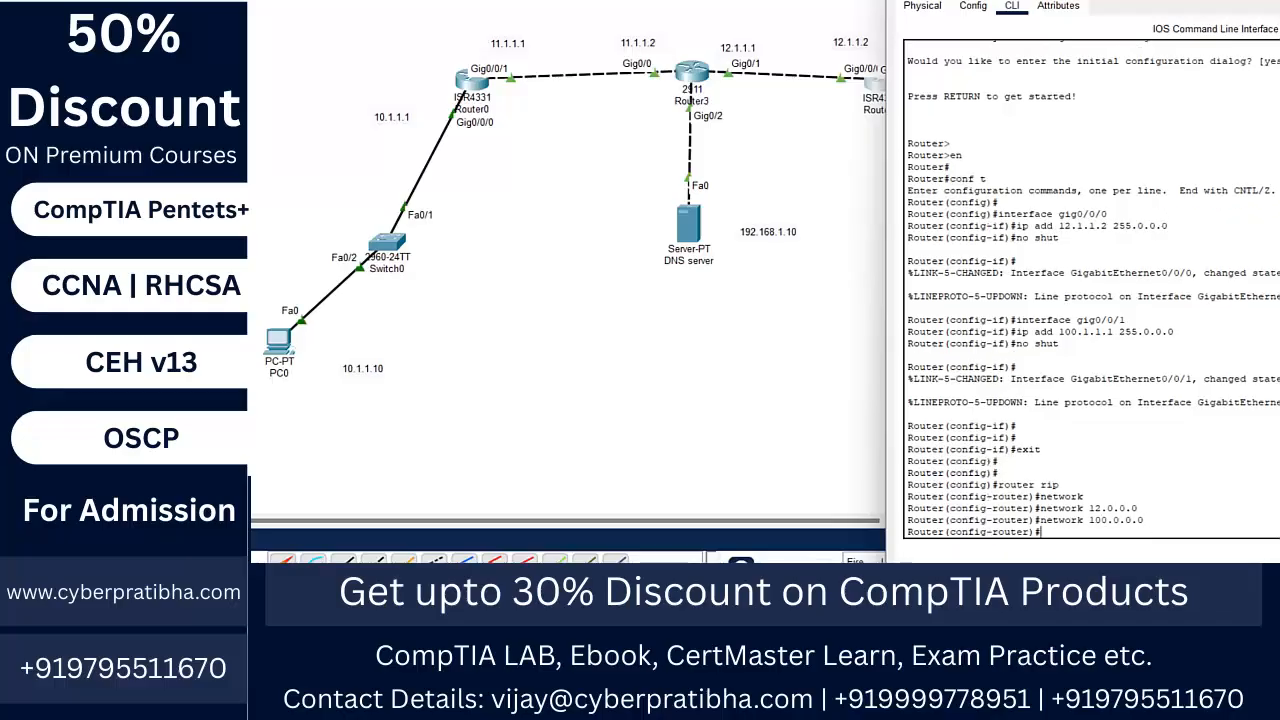
click(865, 193)
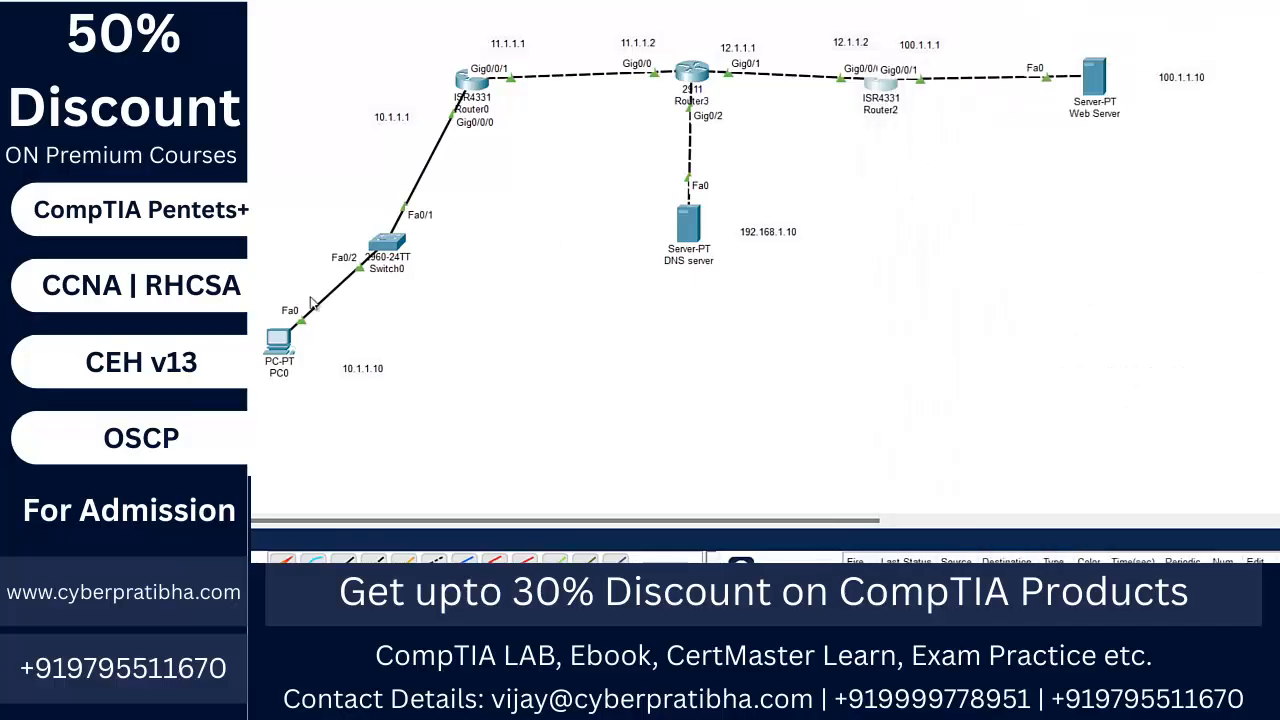
Repeat the ping to the web server at 100.1.1.10 from PC0's Command Prompt, keeping the DNS server in view
click(266, 343)
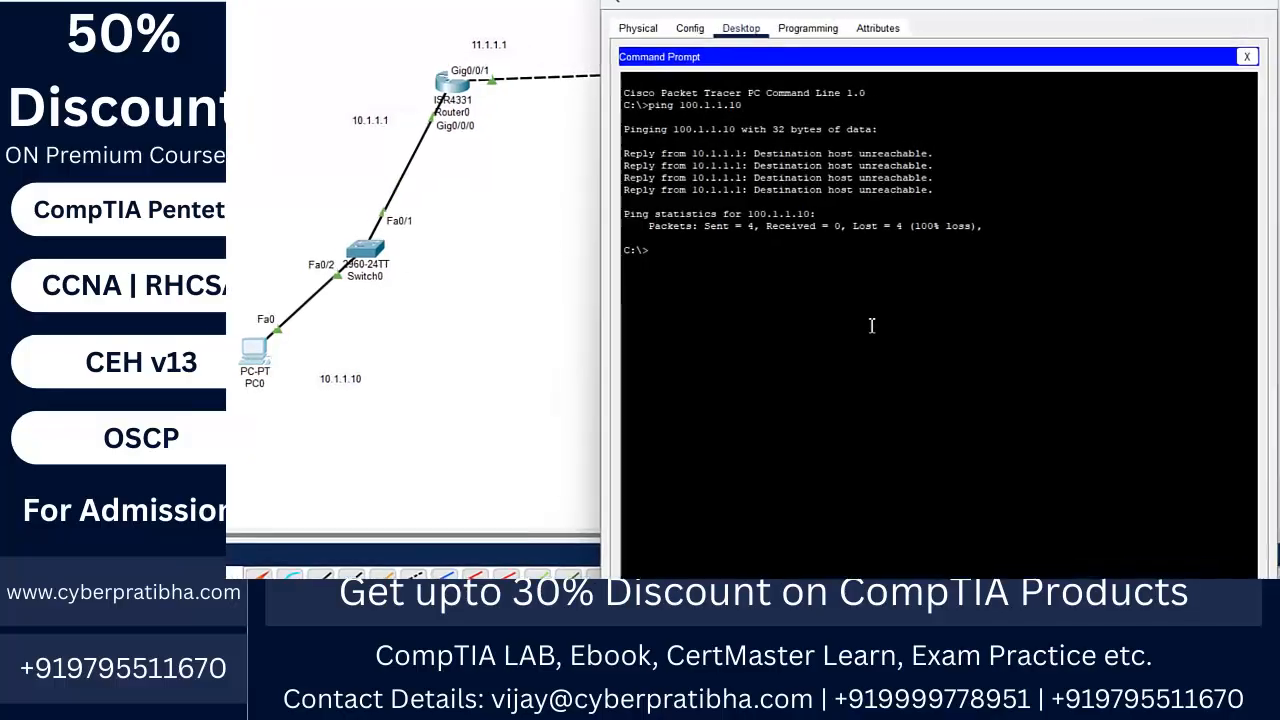
key(Up)
key(Return)
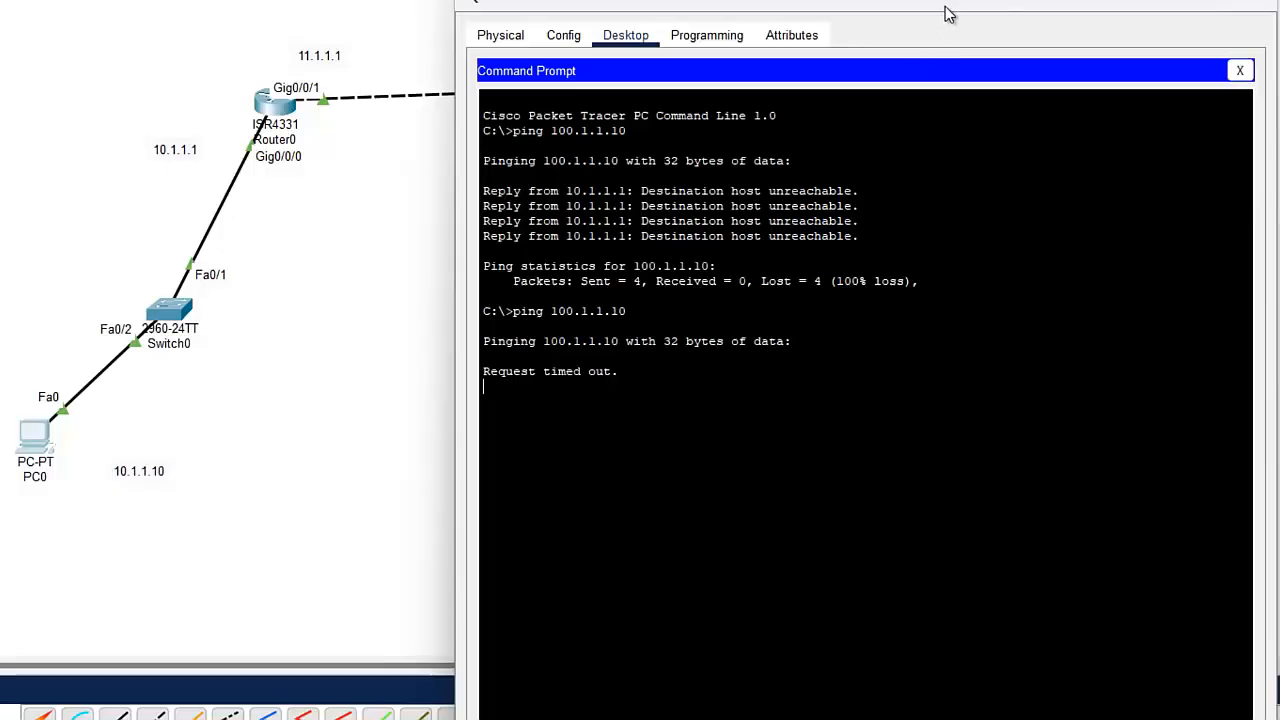
drag(945, 10, 1190, 0)
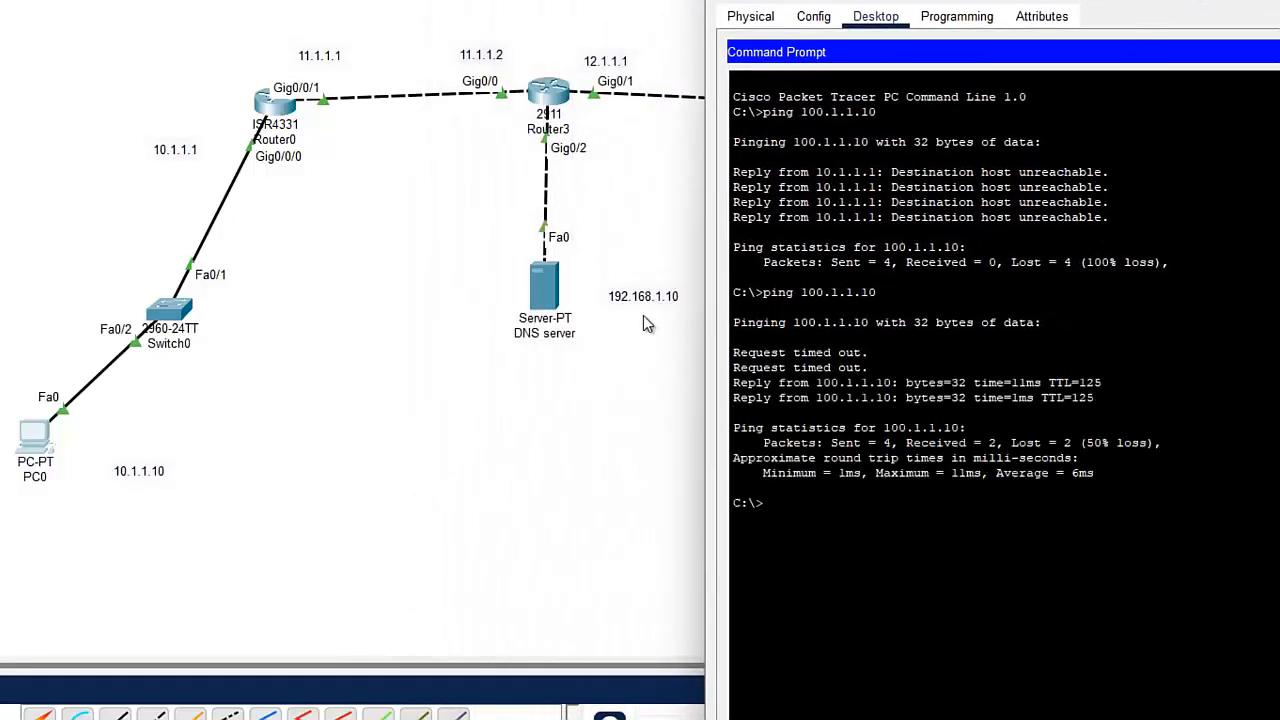
Enter a ping command for the DNS server's address 192.168.1.10 in PC0's Command Prompt
key(Up)
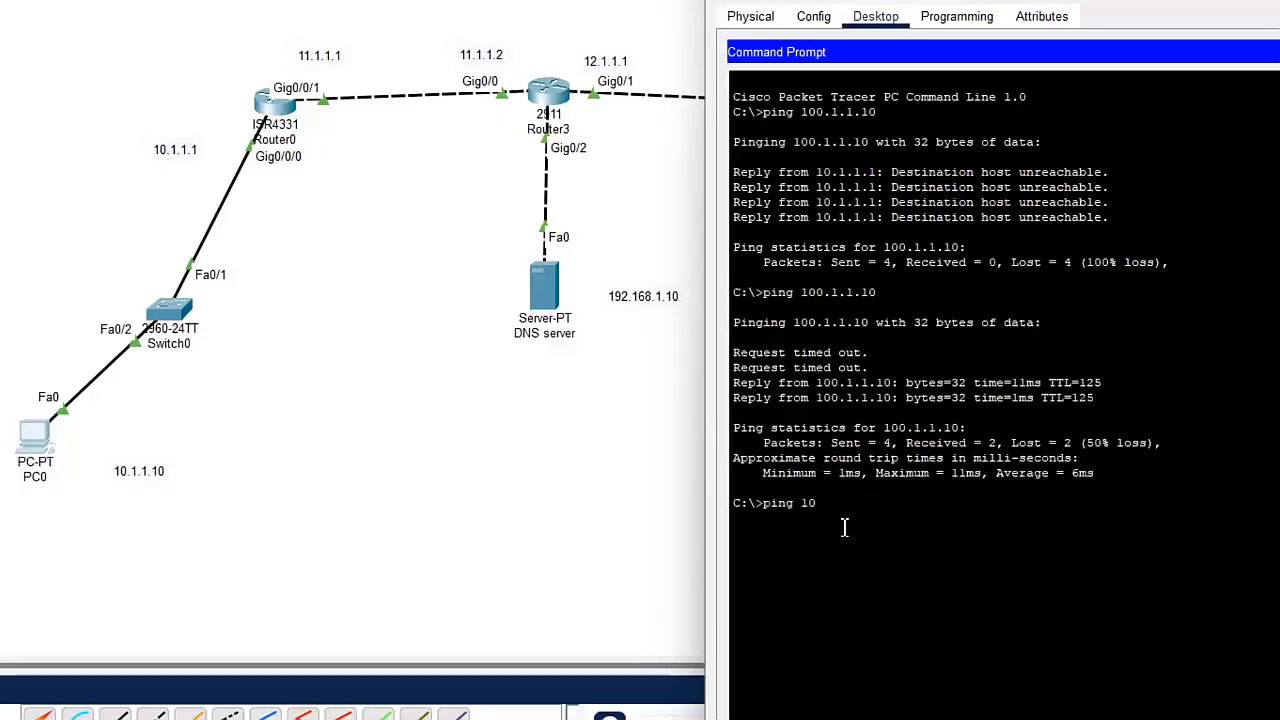
text(92)
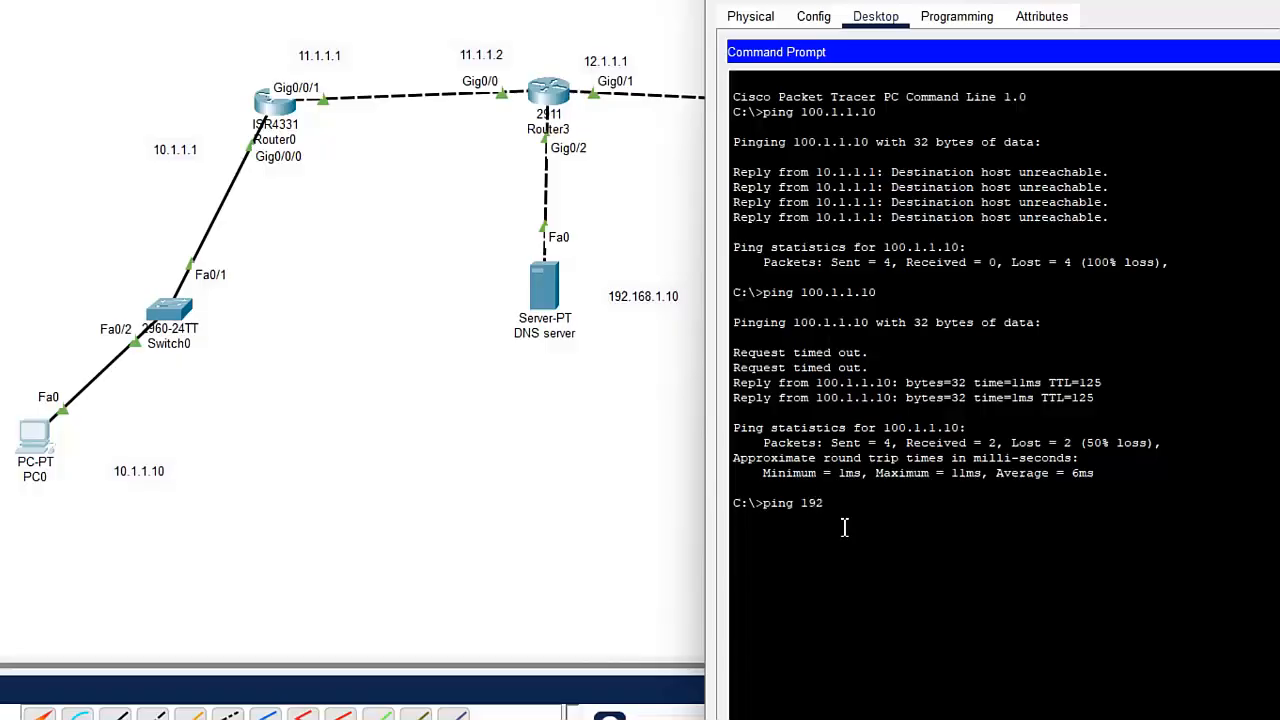
text(.168.1.10)
Give the DNS server the static IPv4 address 192.168.1.10, subnet mask 255.255.255.0 and default gateway 192.168.1.1
click(537, 290)
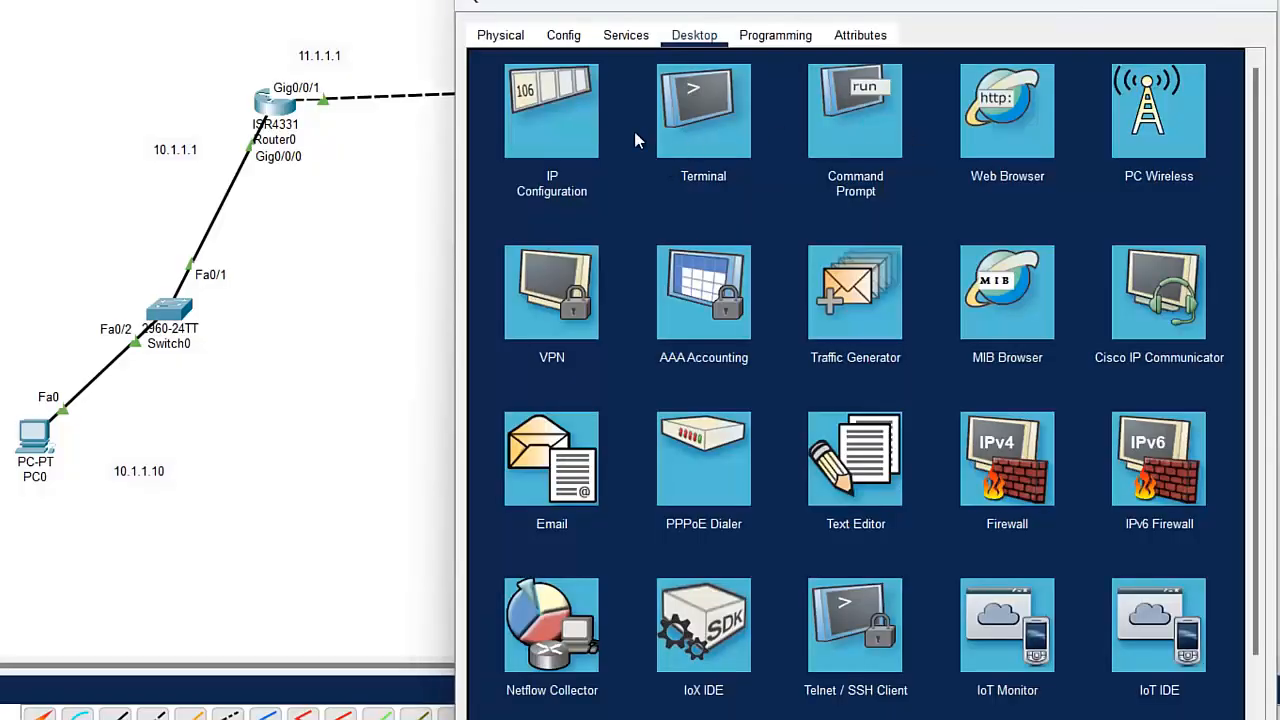
click(558, 112)
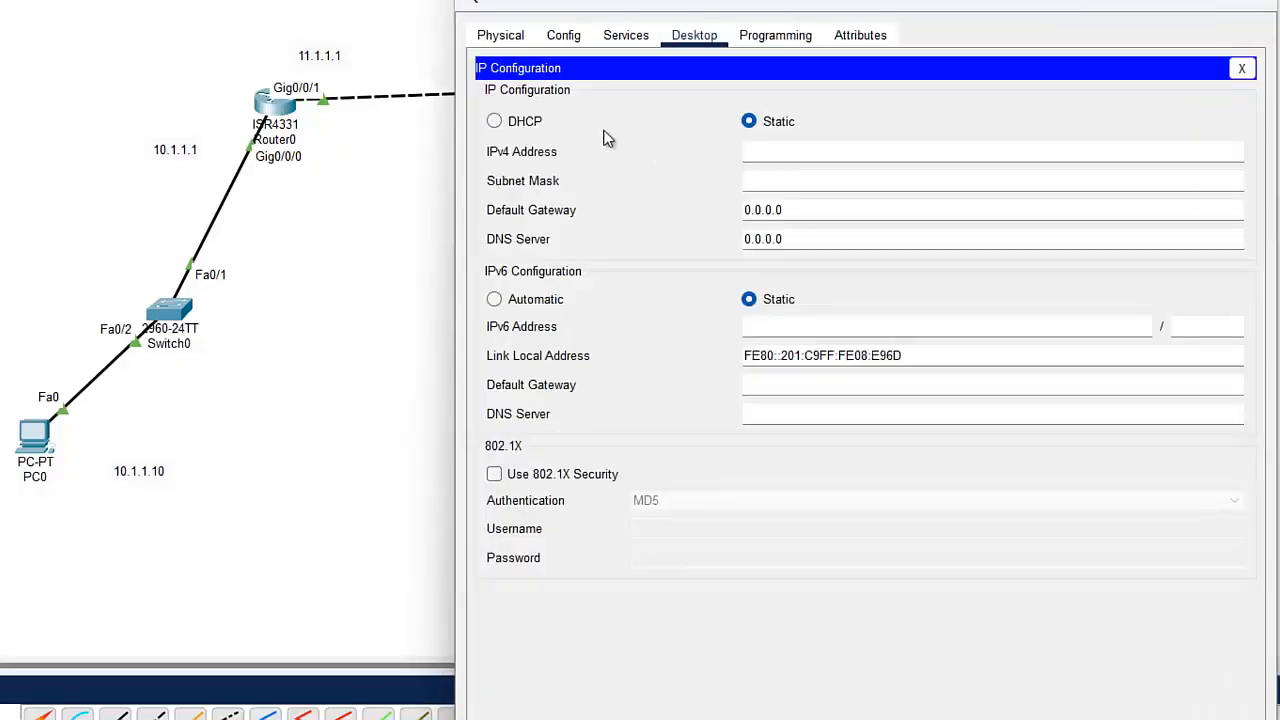
click(757, 151)
text(192.168.1.10)
key(Tab)
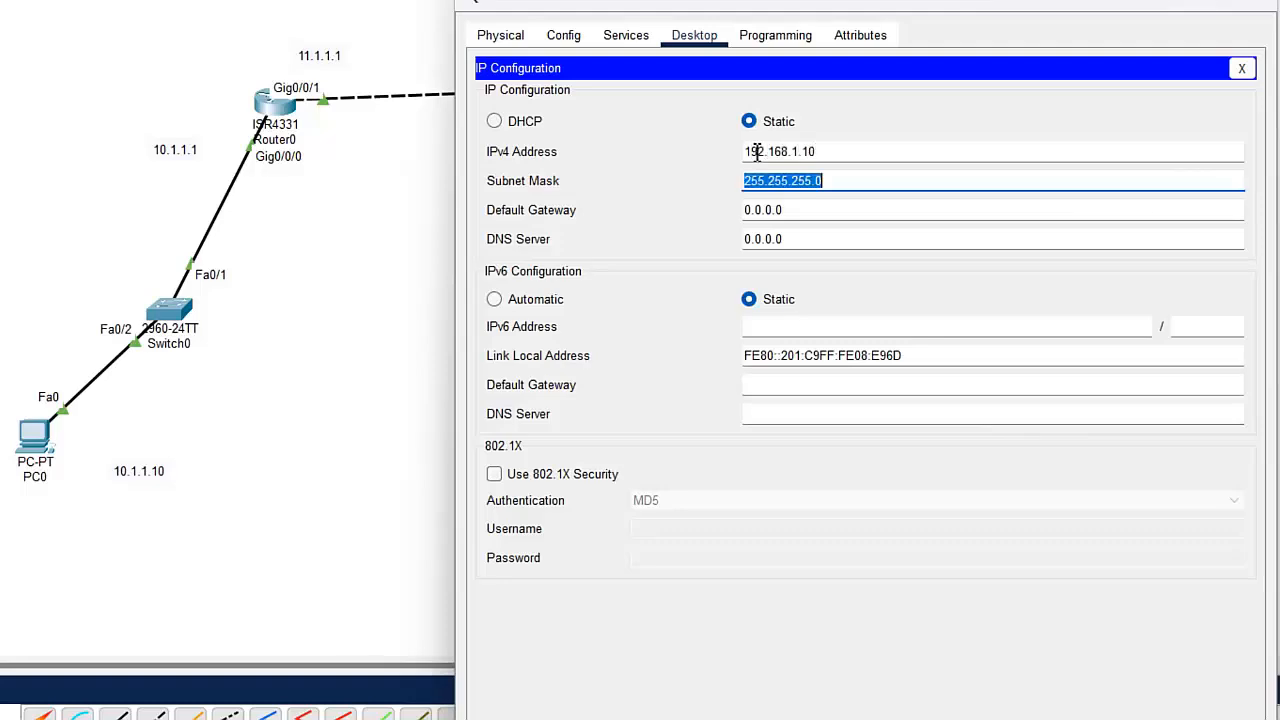
key(Tab)
text(192.168)
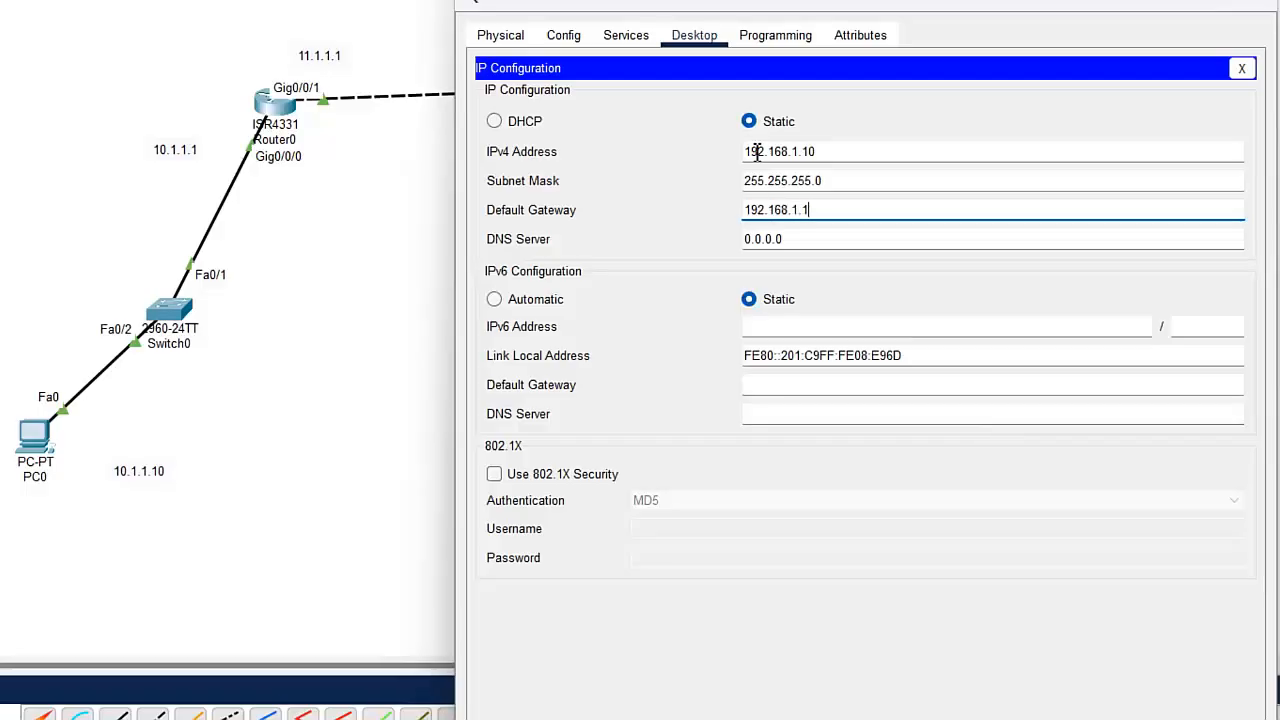
click(1262, 8)
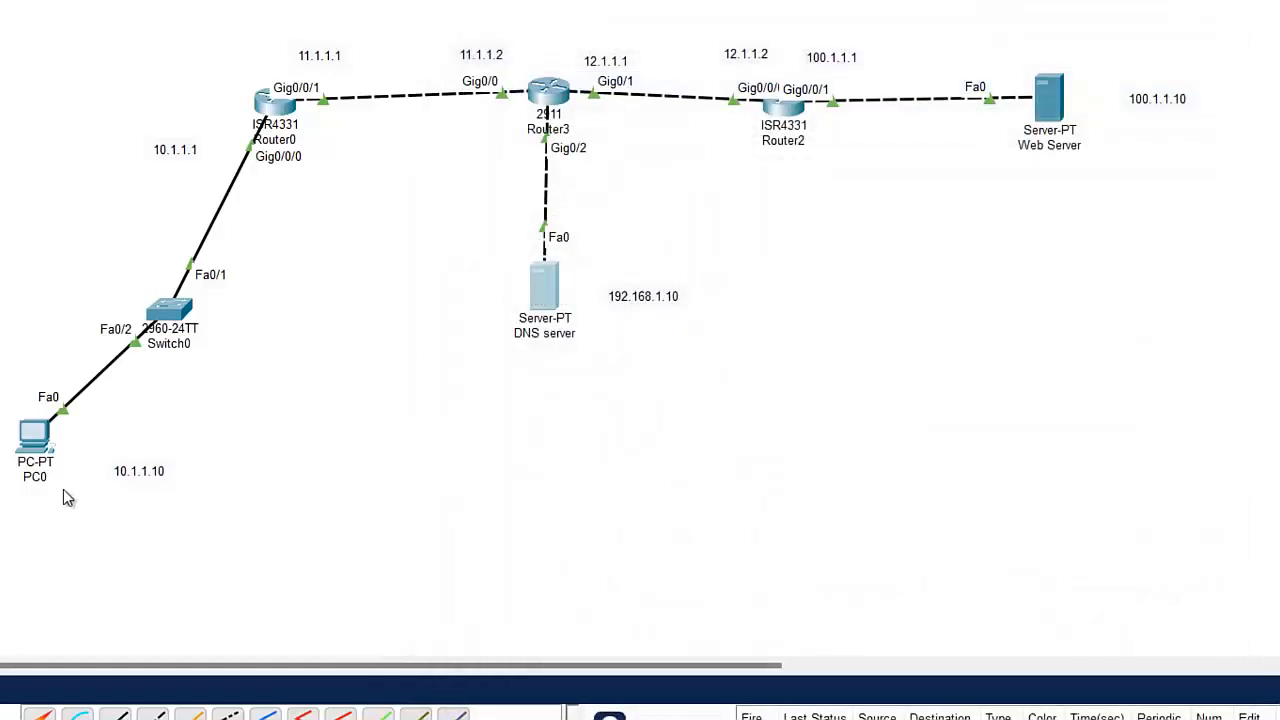
Run the ping to the DNS server at 192.168.1.10 from PC0's Command Prompt and move the window off the Web Server
click(36, 440)
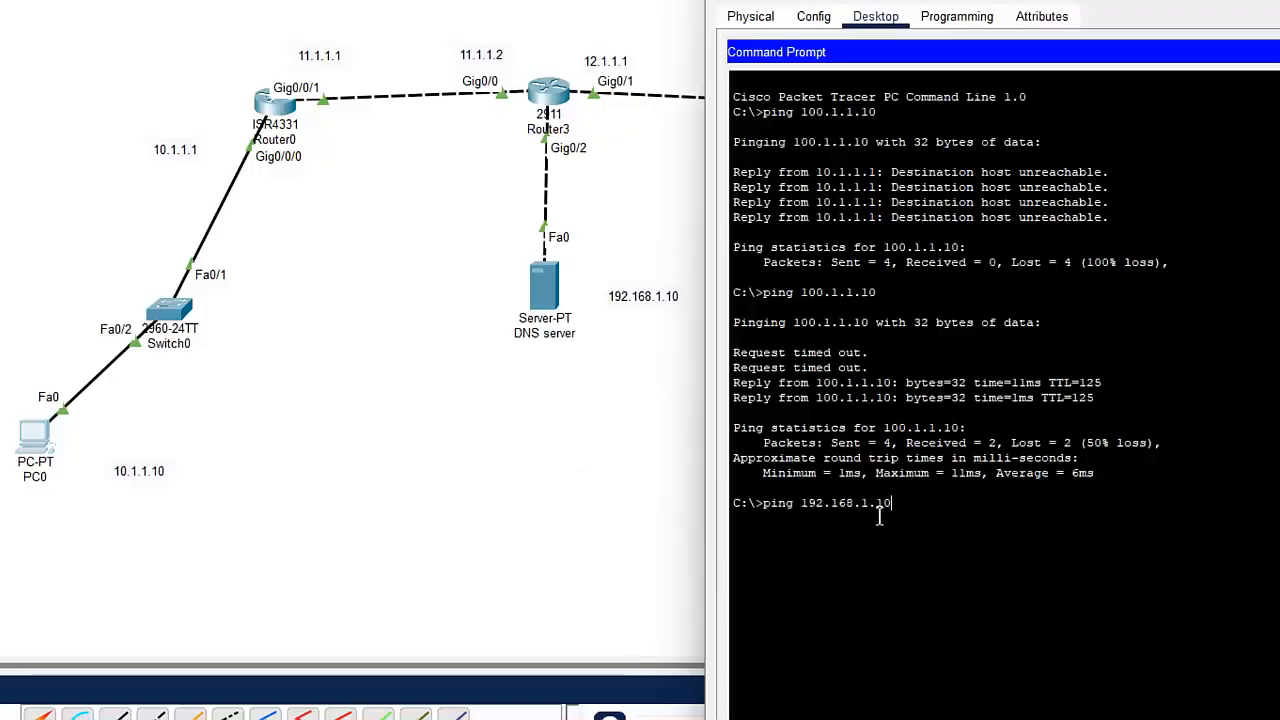
key(Return)
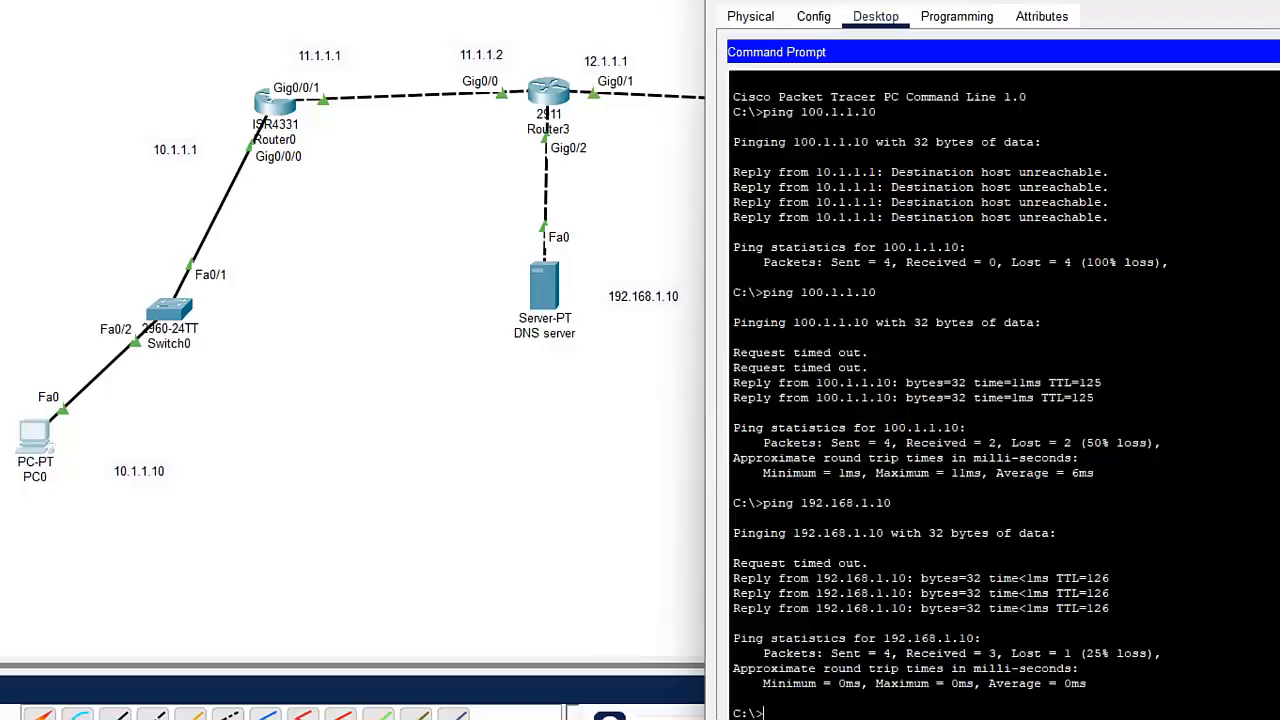
drag(1279, 0, 566, 61)
Check the Web Server's HTTP service settings and close its window
click(1046, 108)
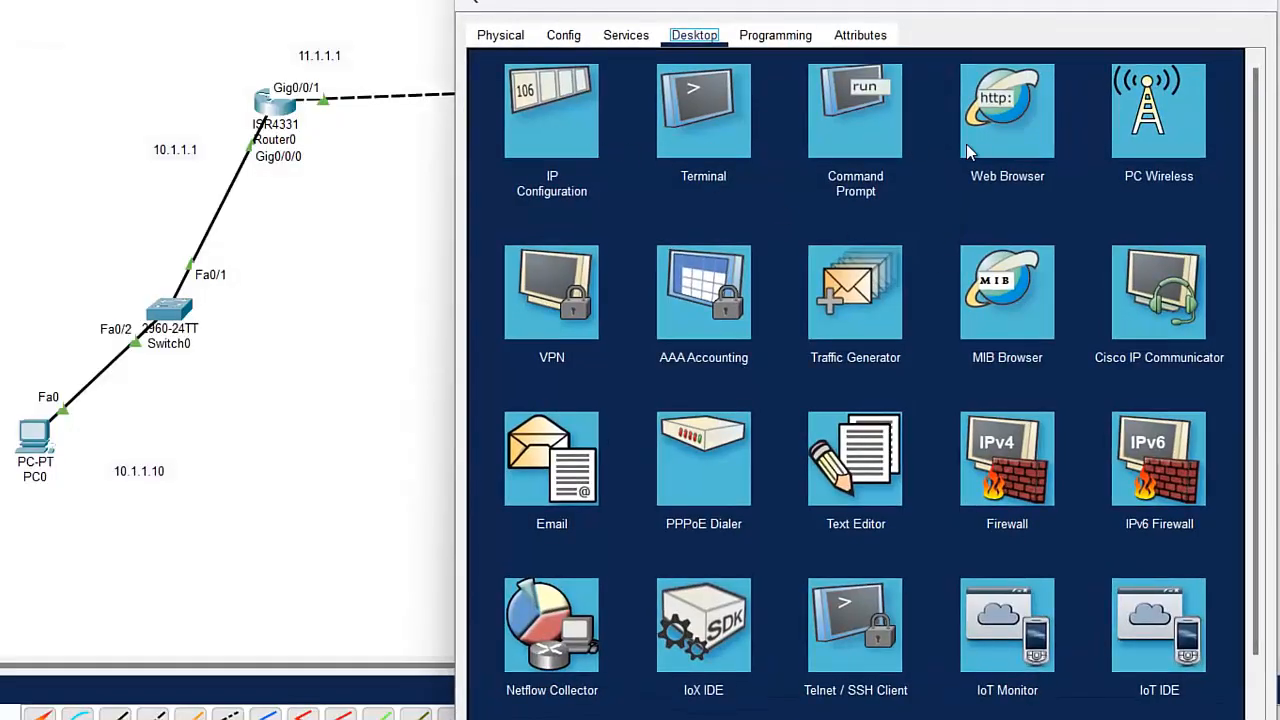
click(626, 35)
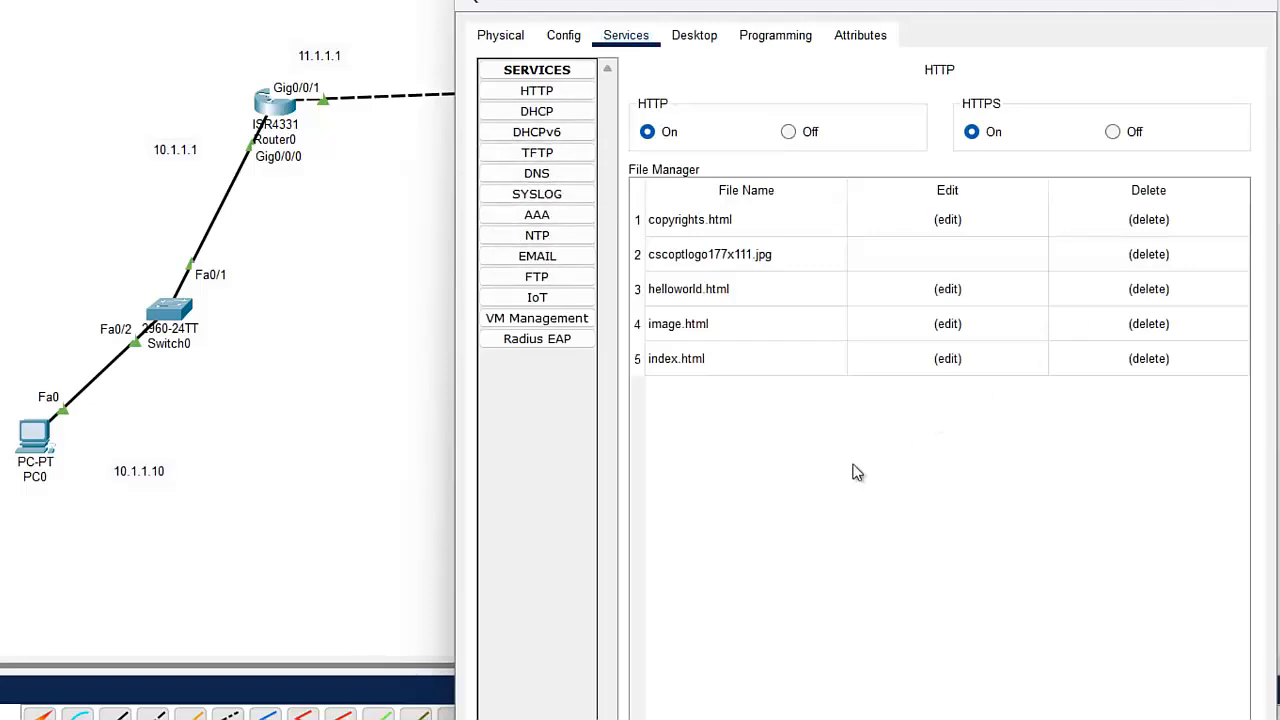
click(537, 95)
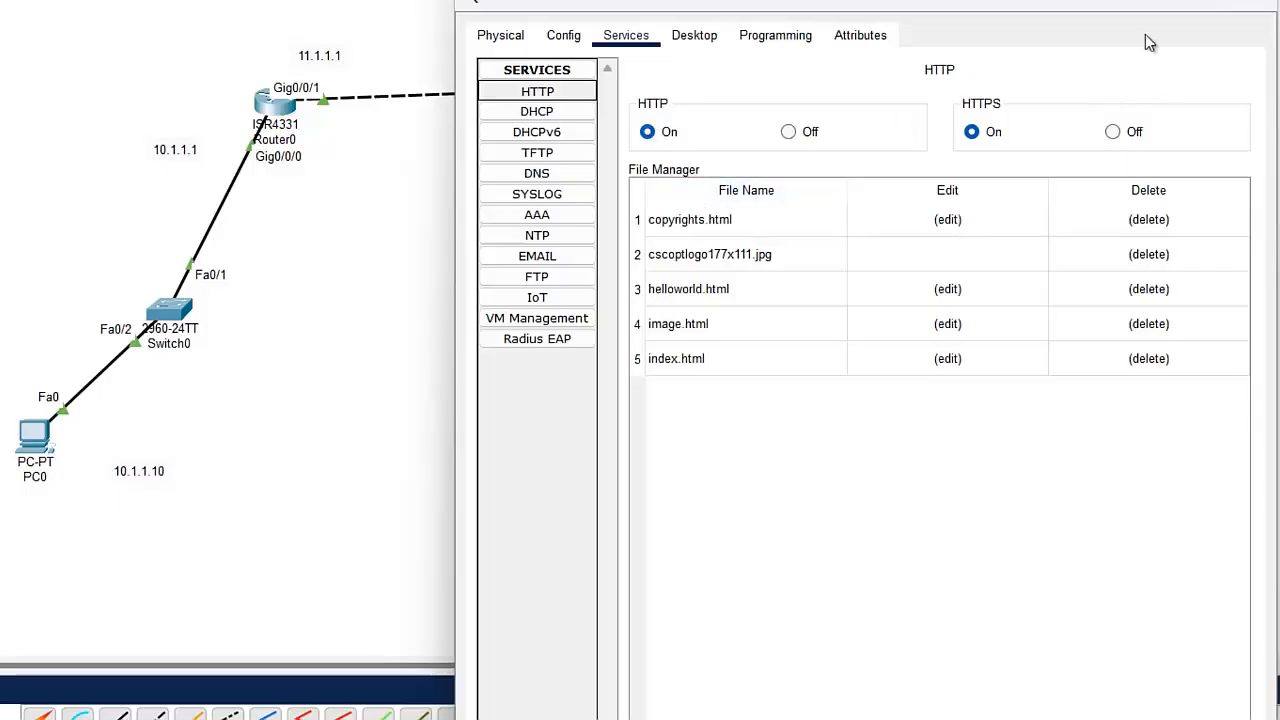
click(1145, 5)
Close PC0's Command Prompt and load the web server's page at 100.1.1.10 in PC0's Web Browser
click(40, 440)
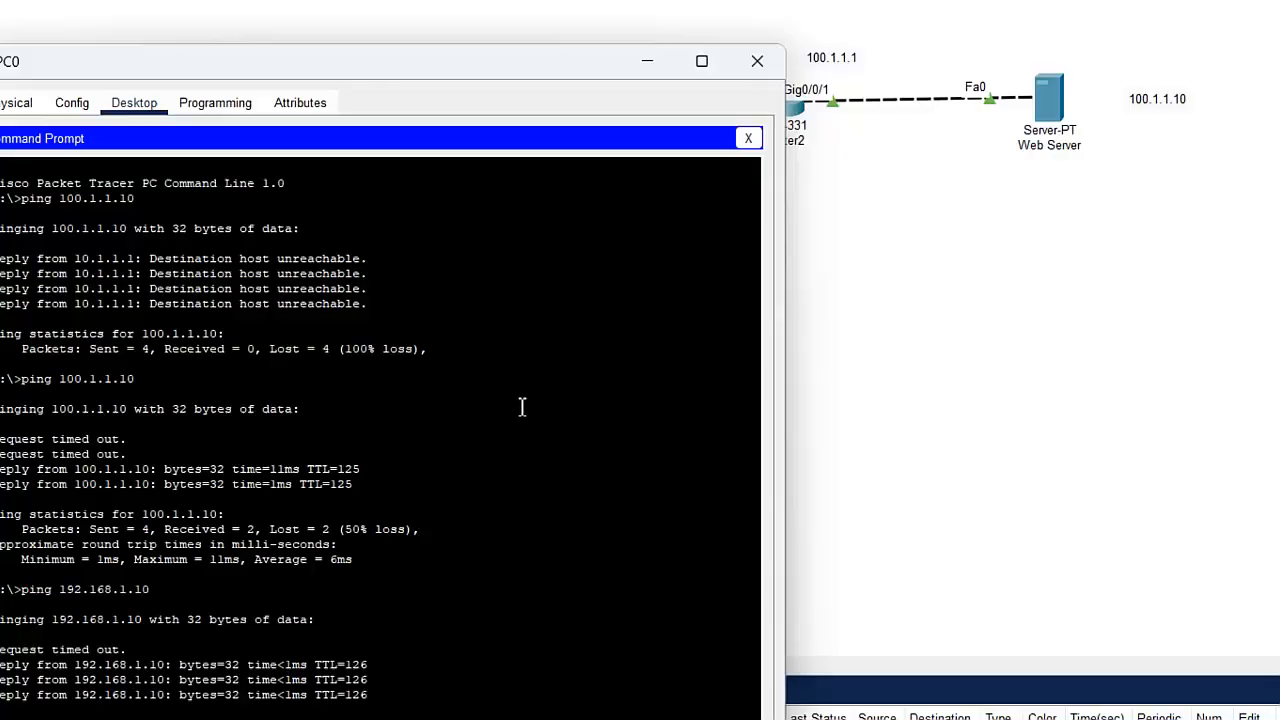
click(748, 138)
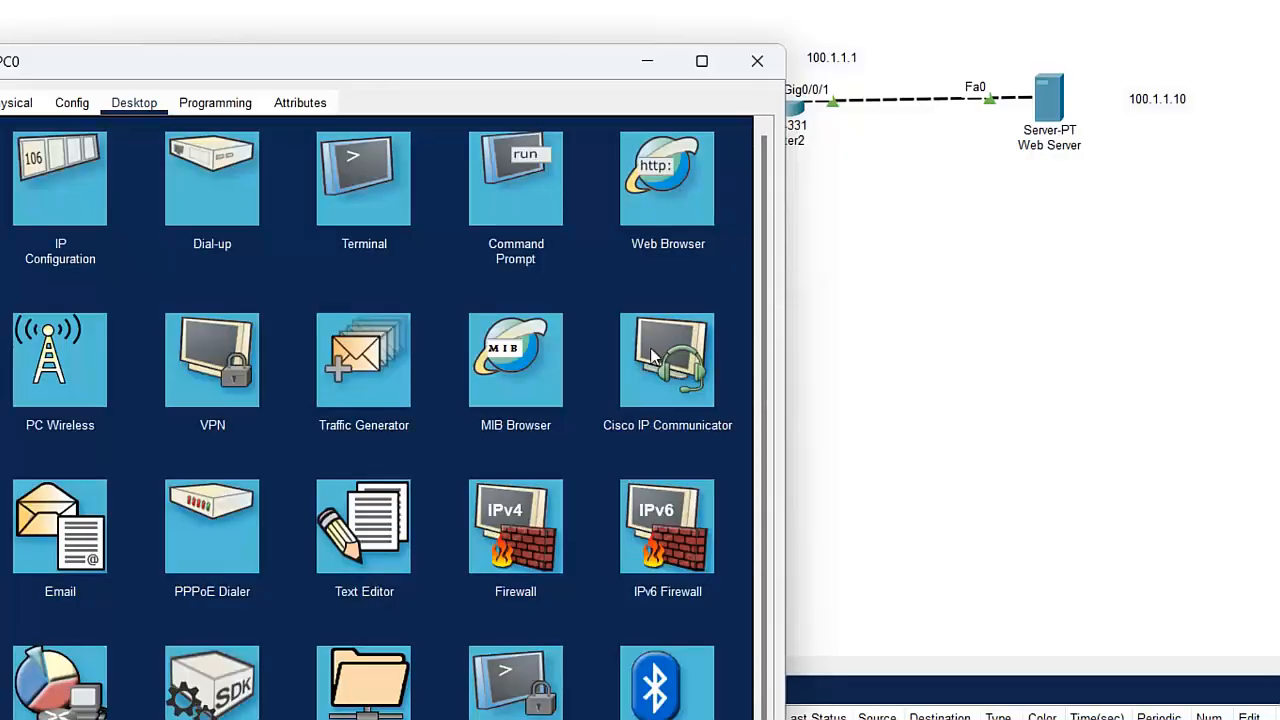
click(671, 208)
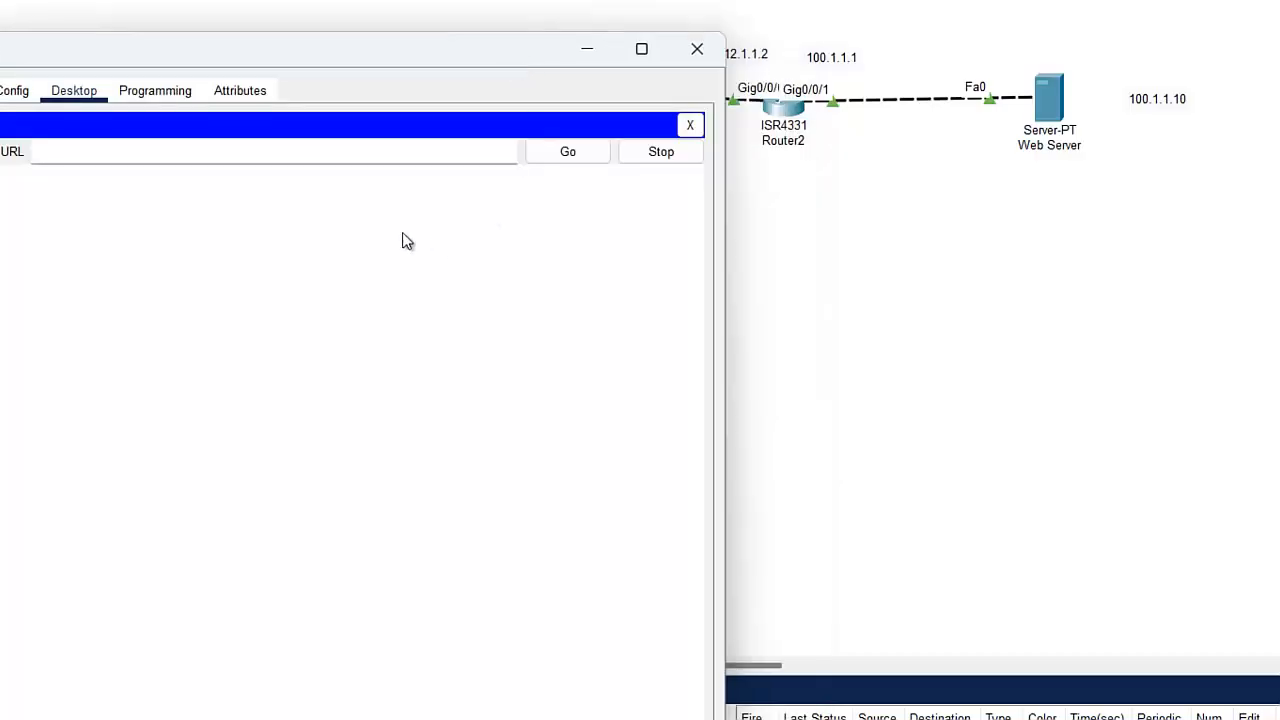
click(279, 150)
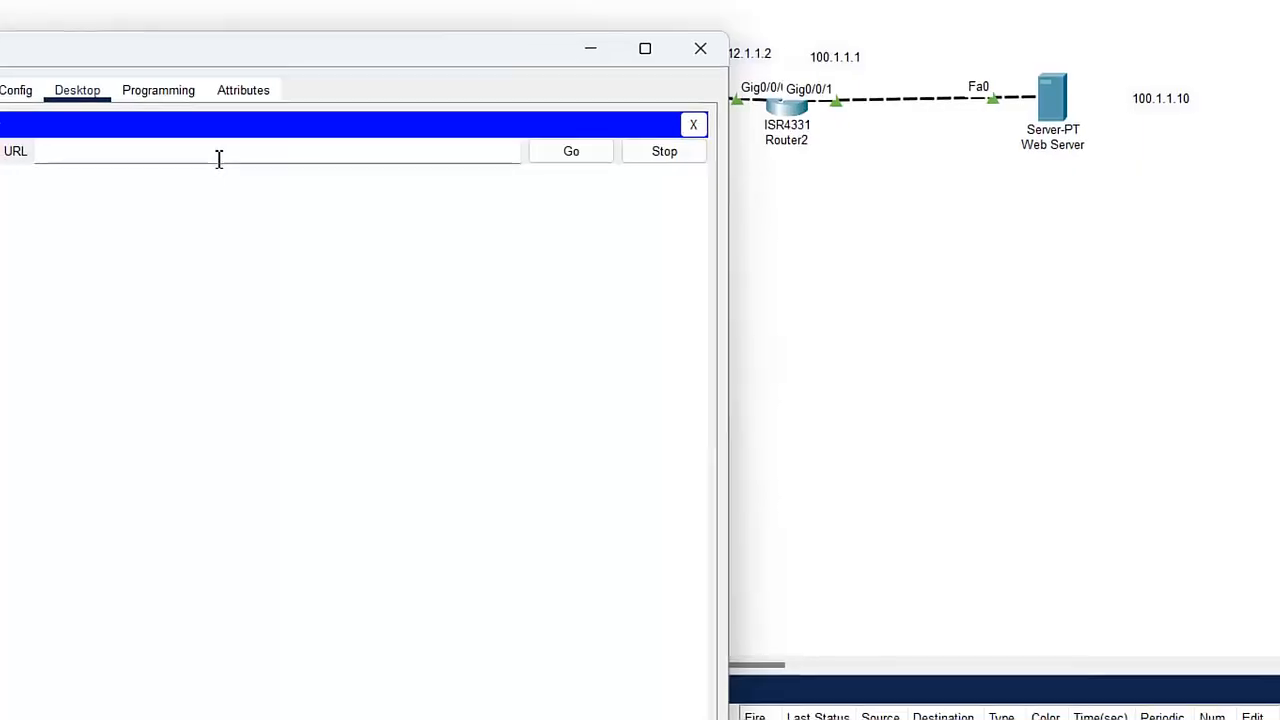
text(100.1.1)
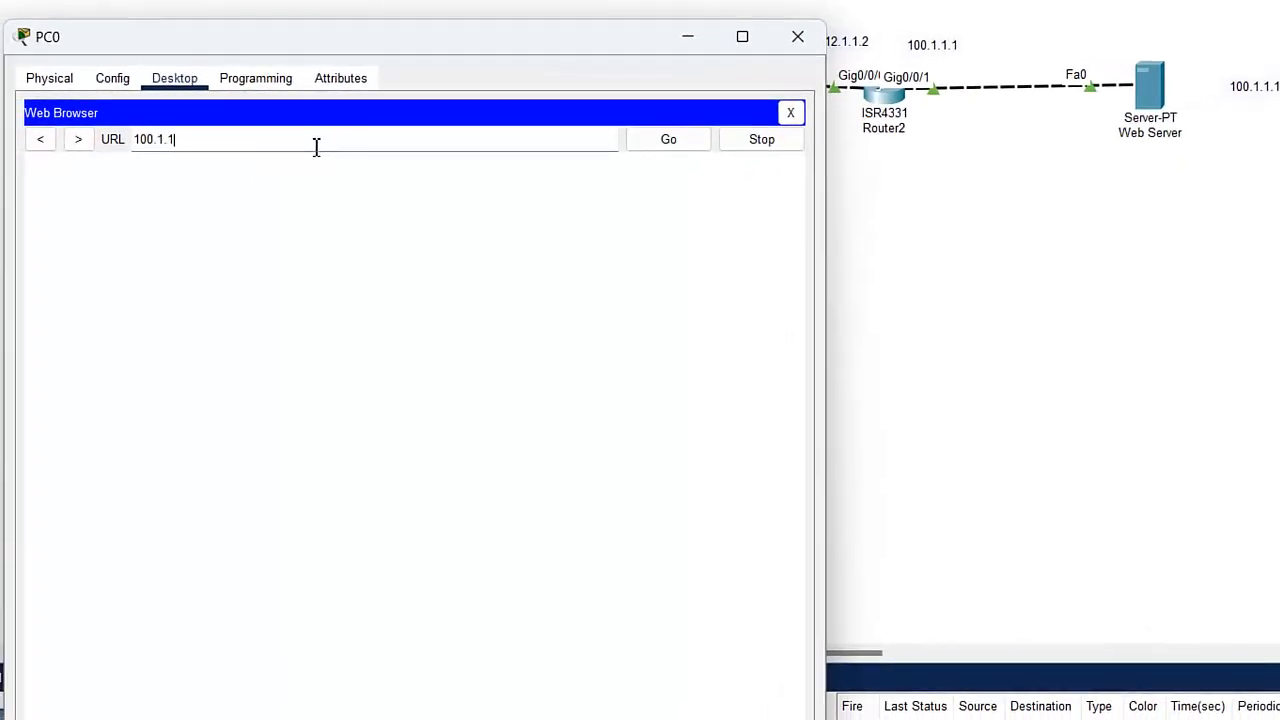
text(.10)
key(Return)
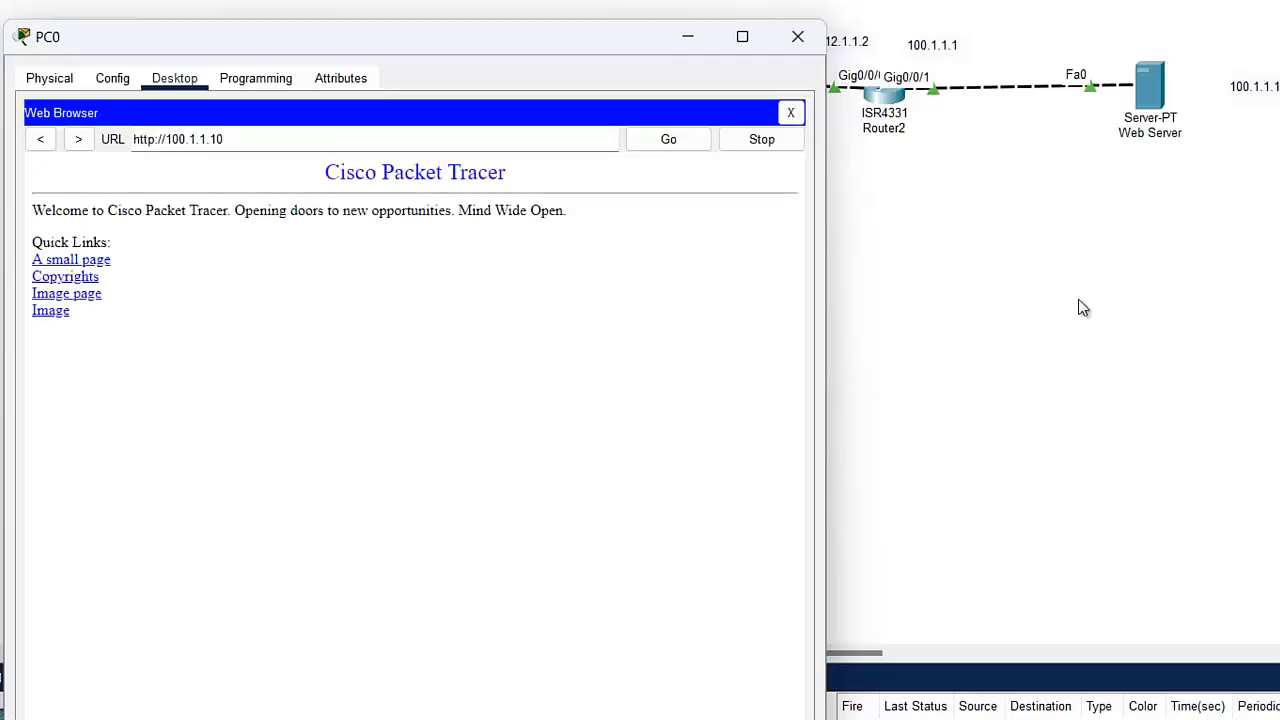
drag(236, 212, 396, 236)
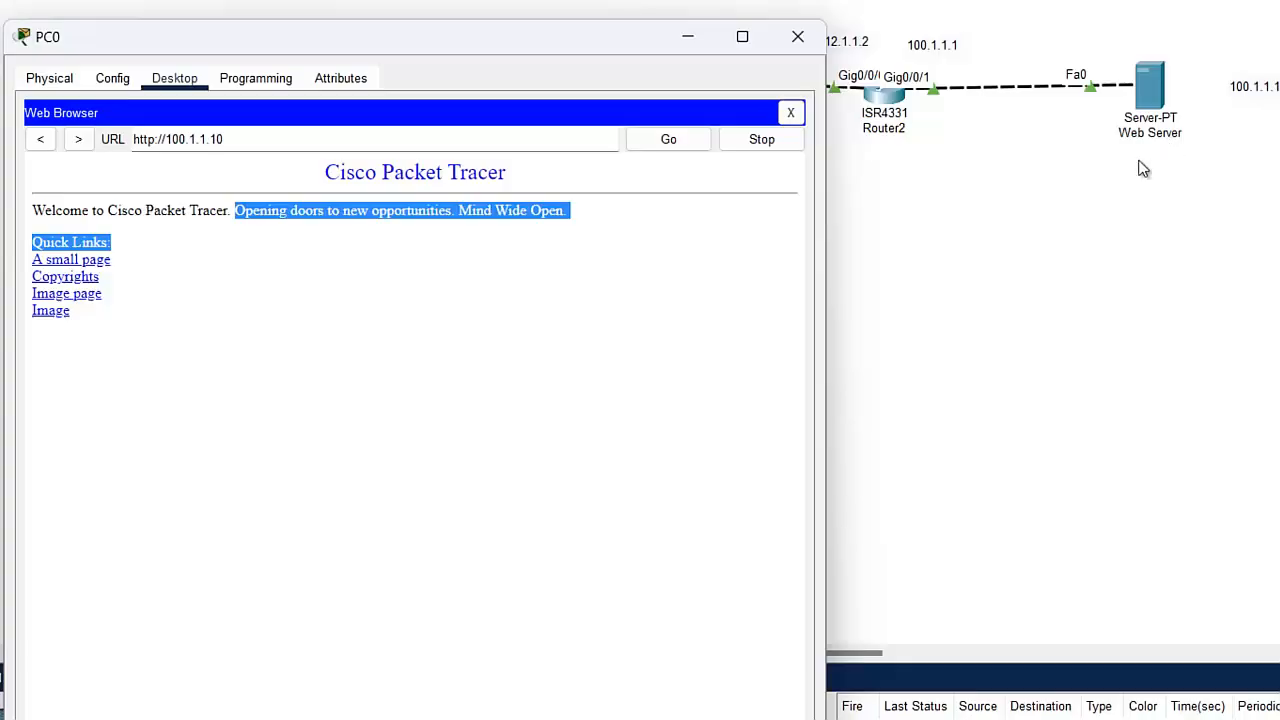
Try to load google.com in PC0's Web Browser and minimize PC0's window
click(242, 139)
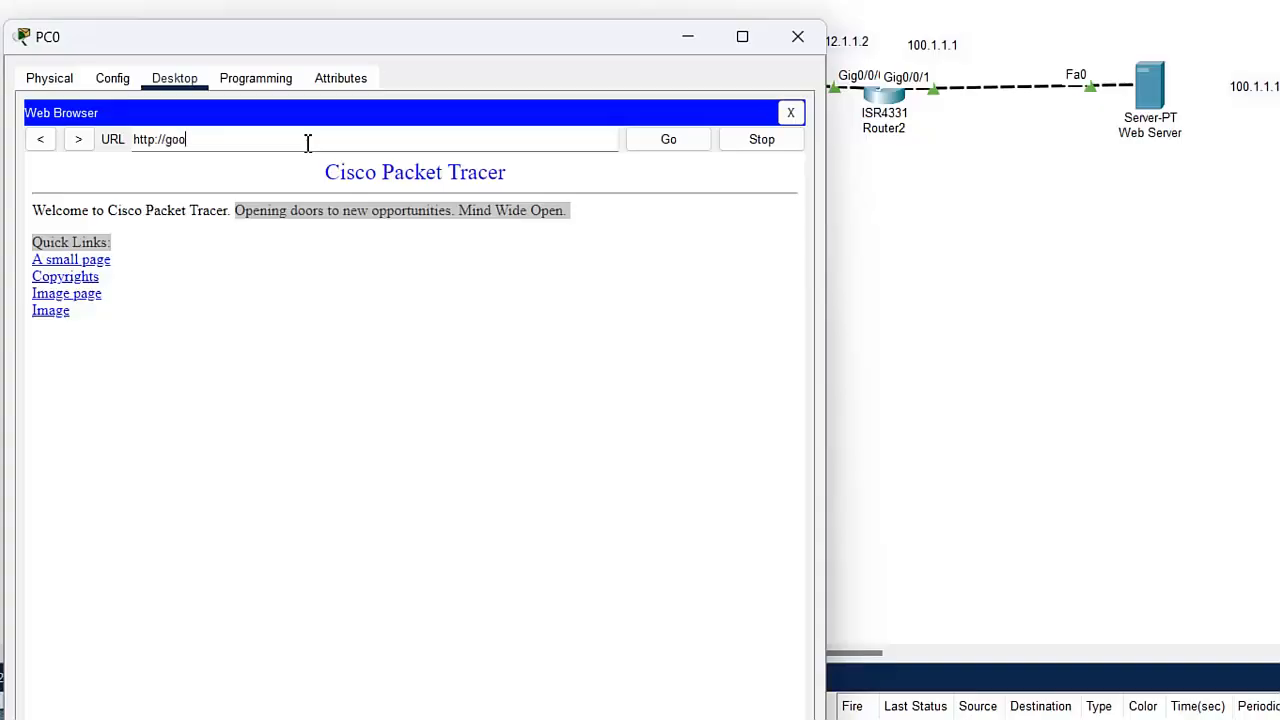
text(com)
key(Return)
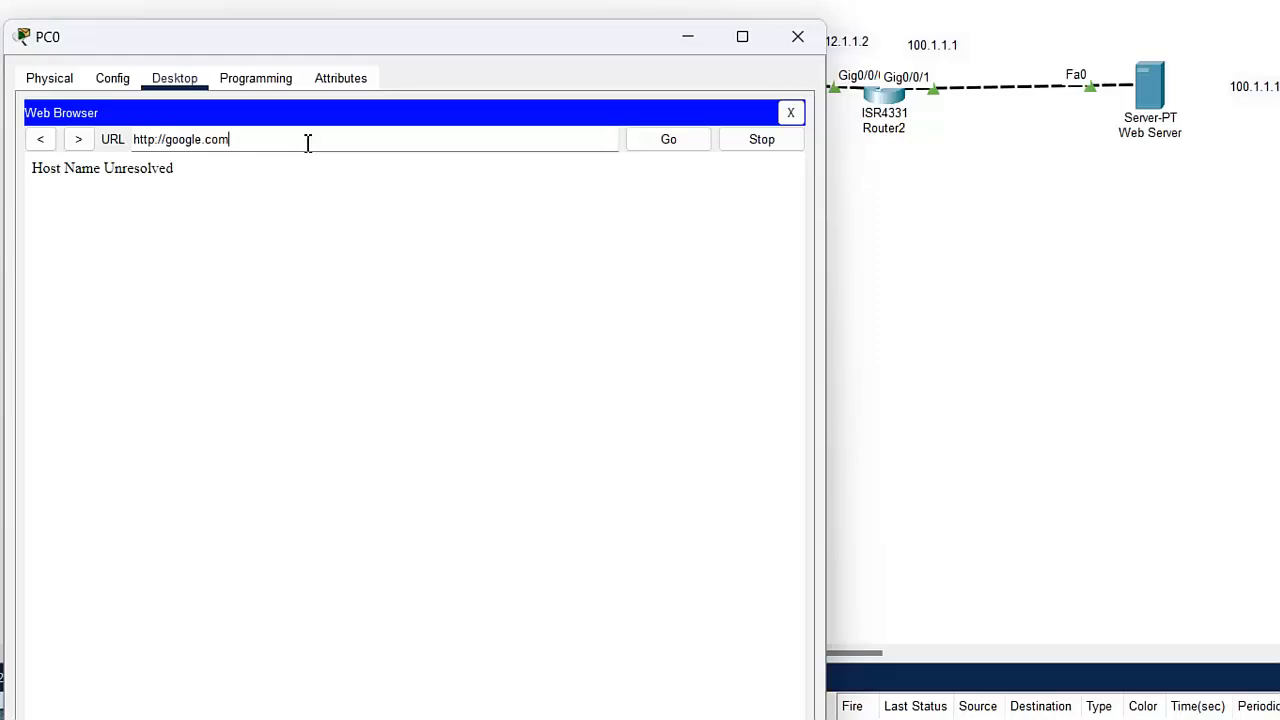
click(690, 40)
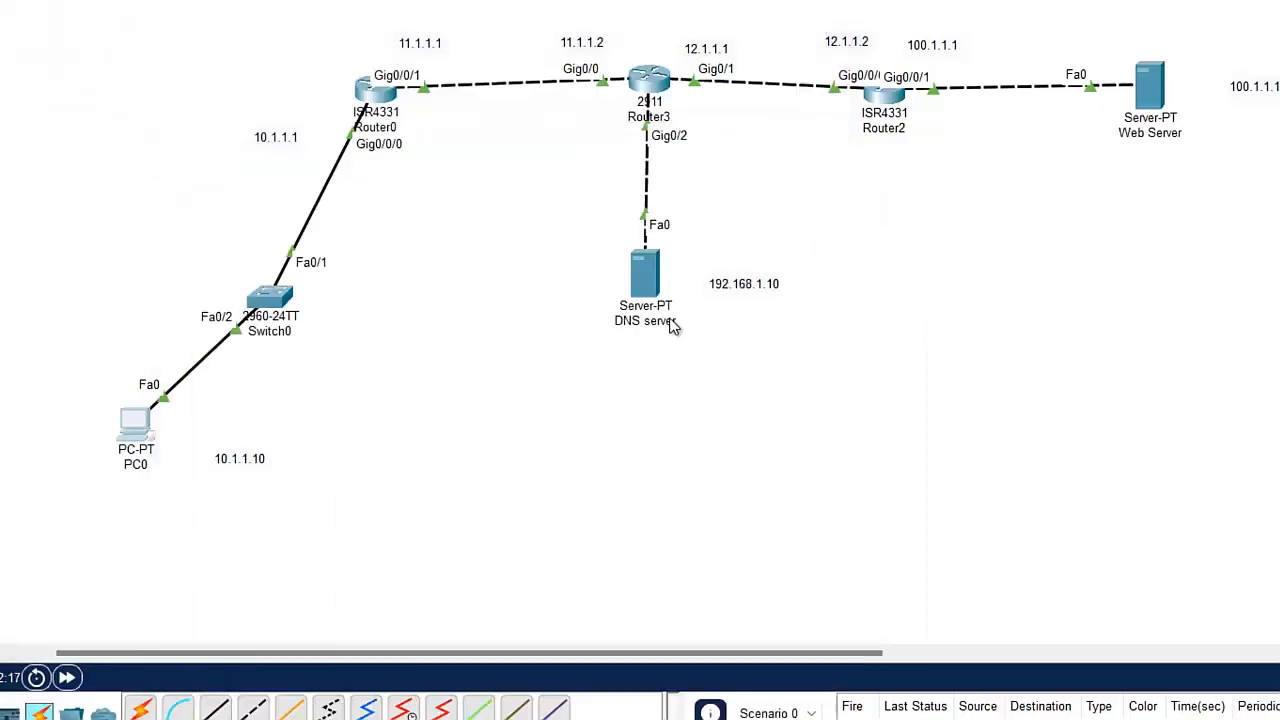
Move the 192.168.1.10 label closer to the DNS server and the 10.1.1.10 label closer to PC0
mouse_move(722, 301)
mouse_down()
mouse_move(749, 297)
mouse_move(734, 283)
mouse_move(737, 303)
mouse_up()
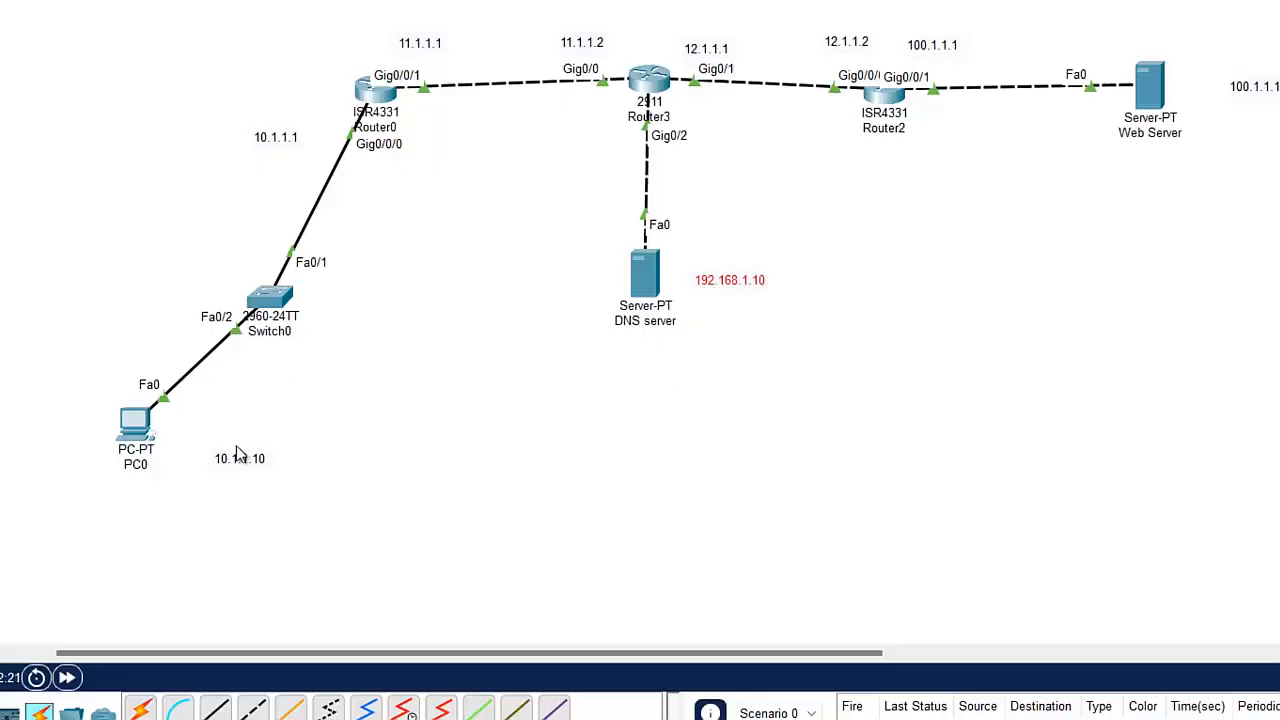
drag(232, 466, 220, 463)
Turn on the DNS server's DNS service, add an A record mapping google.com to 100.1.1.10, and dismiss the server's window
click(648, 285)
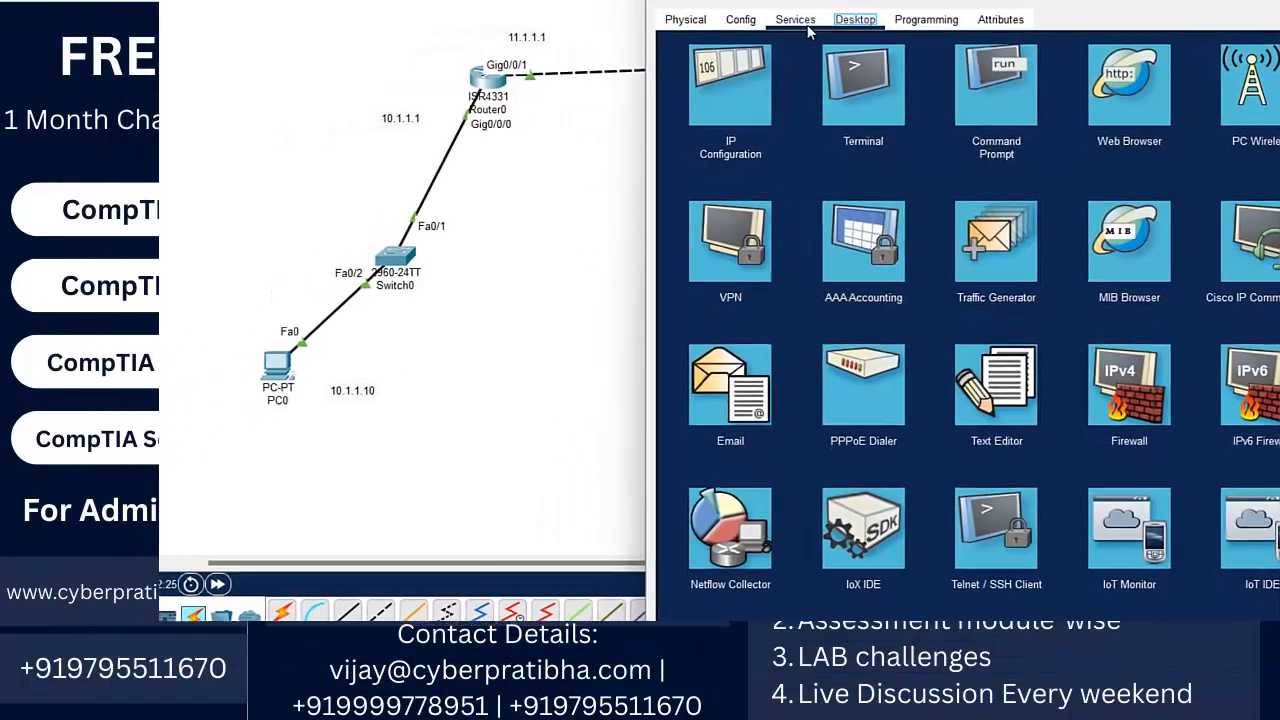
click(741, 21)
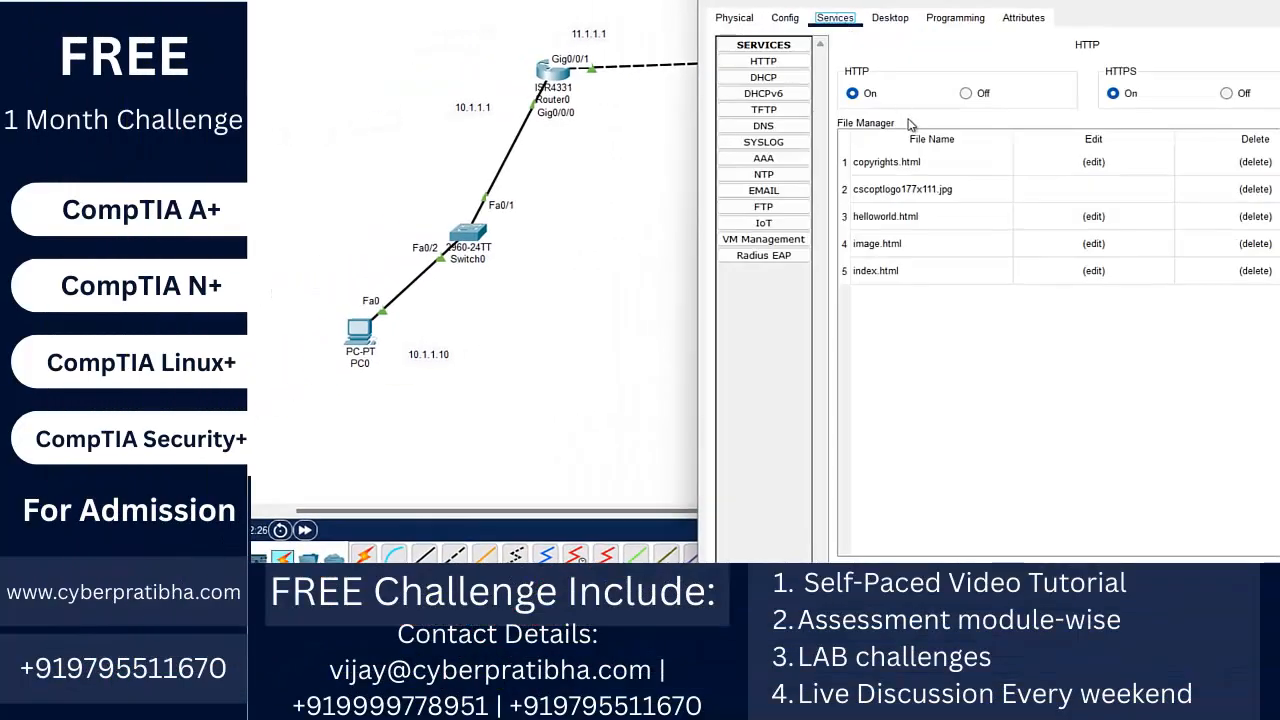
click(775, 132)
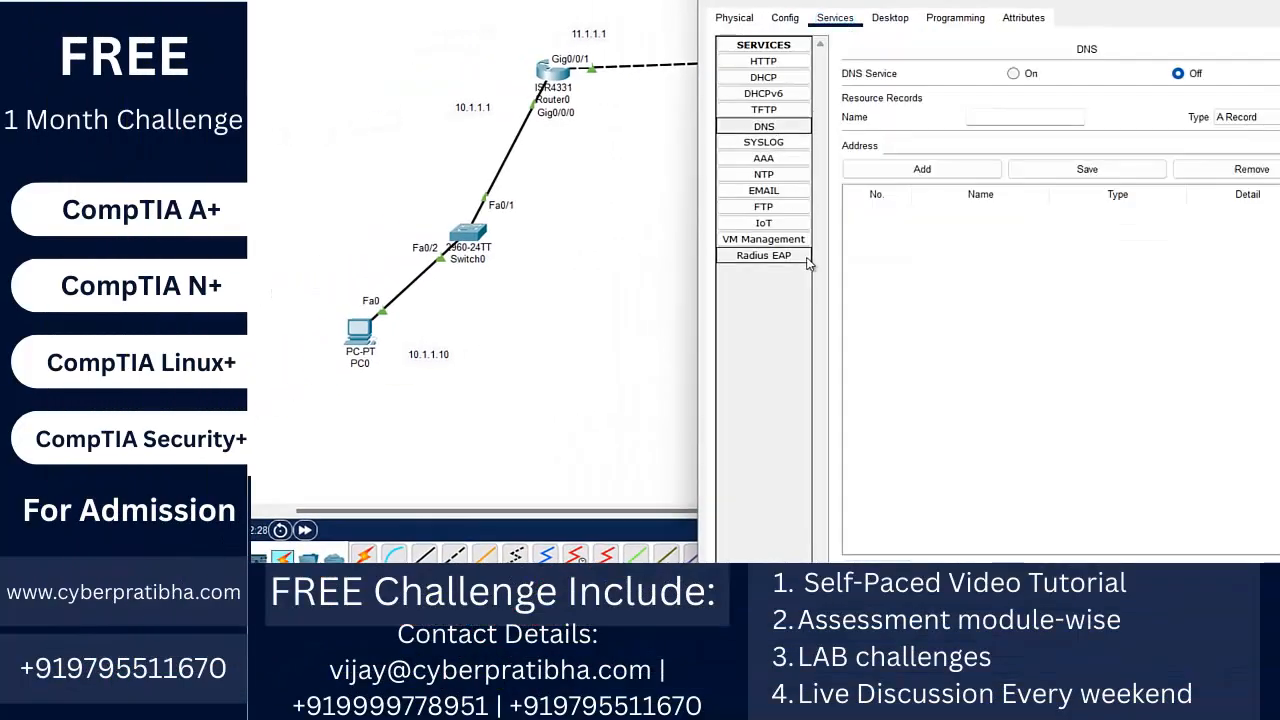
click(1012, 120)
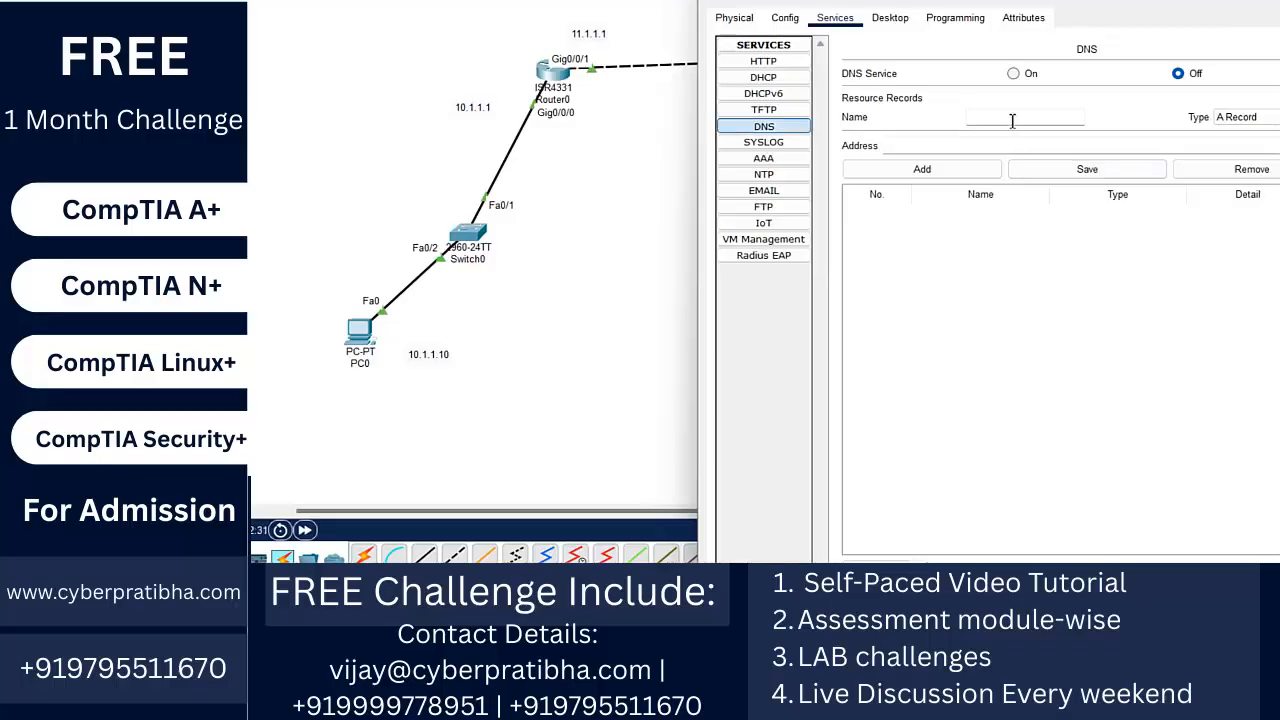
text(google.com)
click(1016, 74)
click(957, 146)
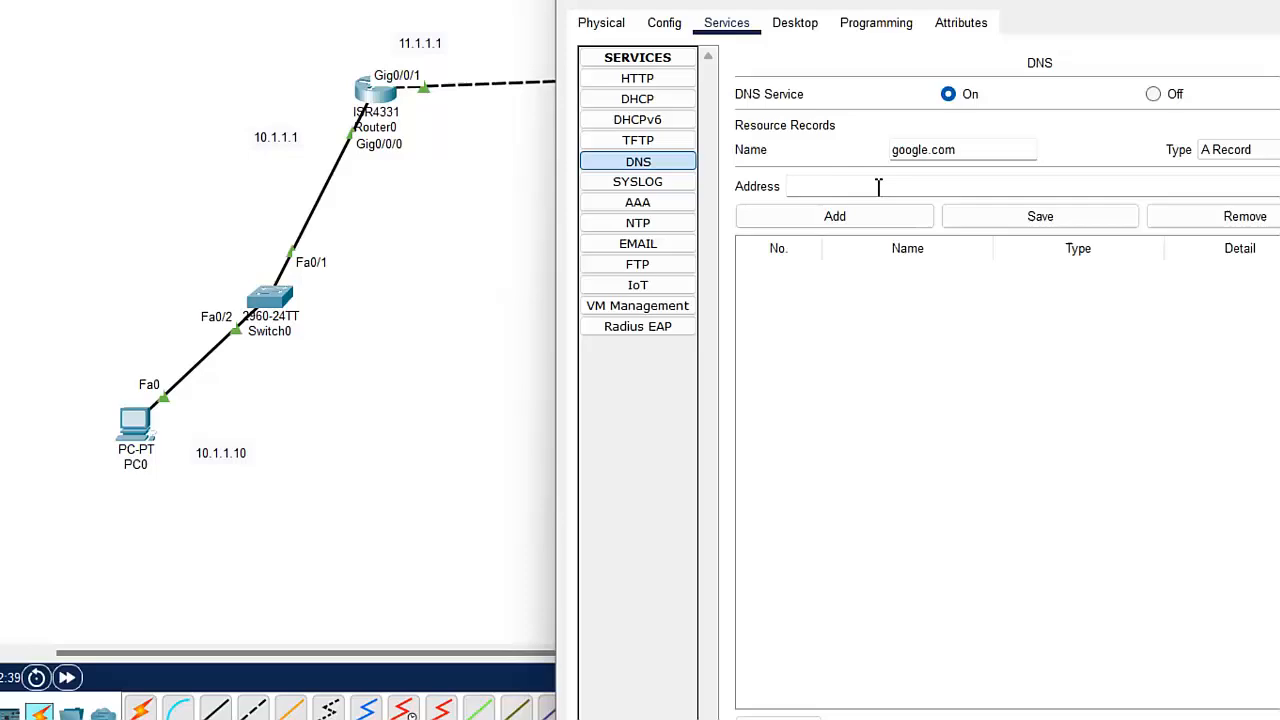
text(100.1.1.10)
click(862, 215)
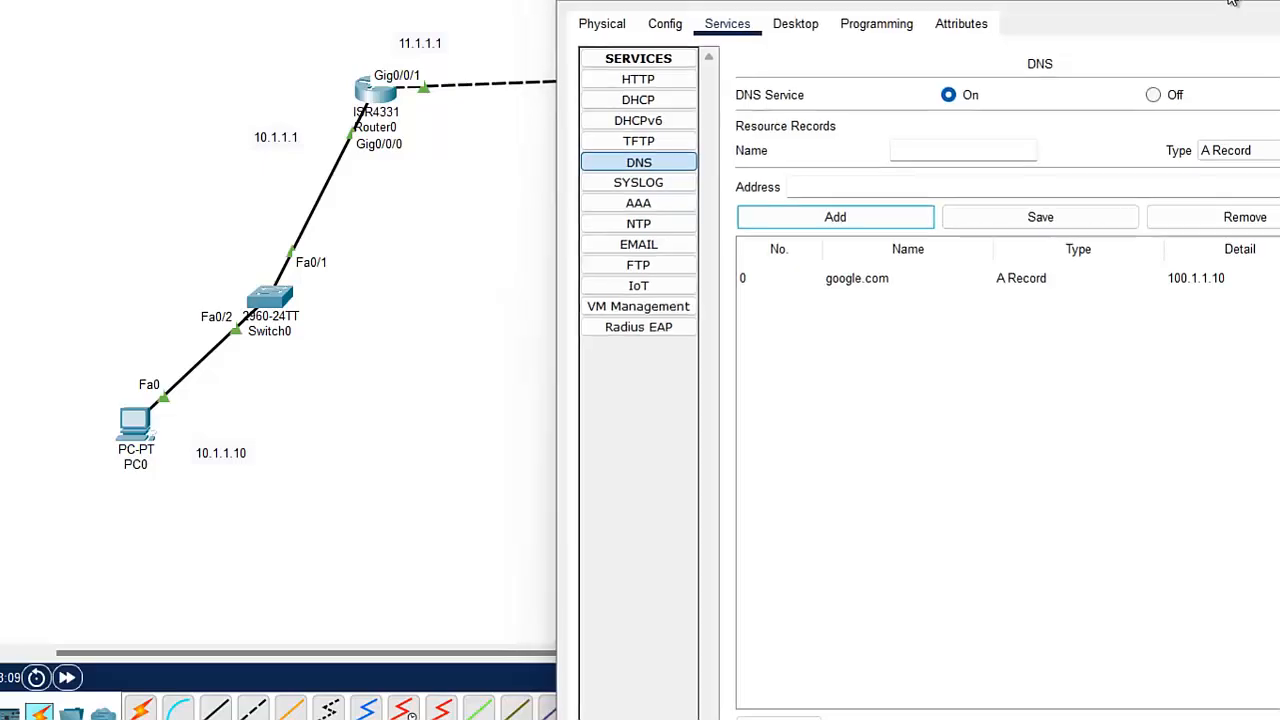
click(1232, 2)
Retry loading google.com in PC0's Web Browser and close the browser
click(127, 427)
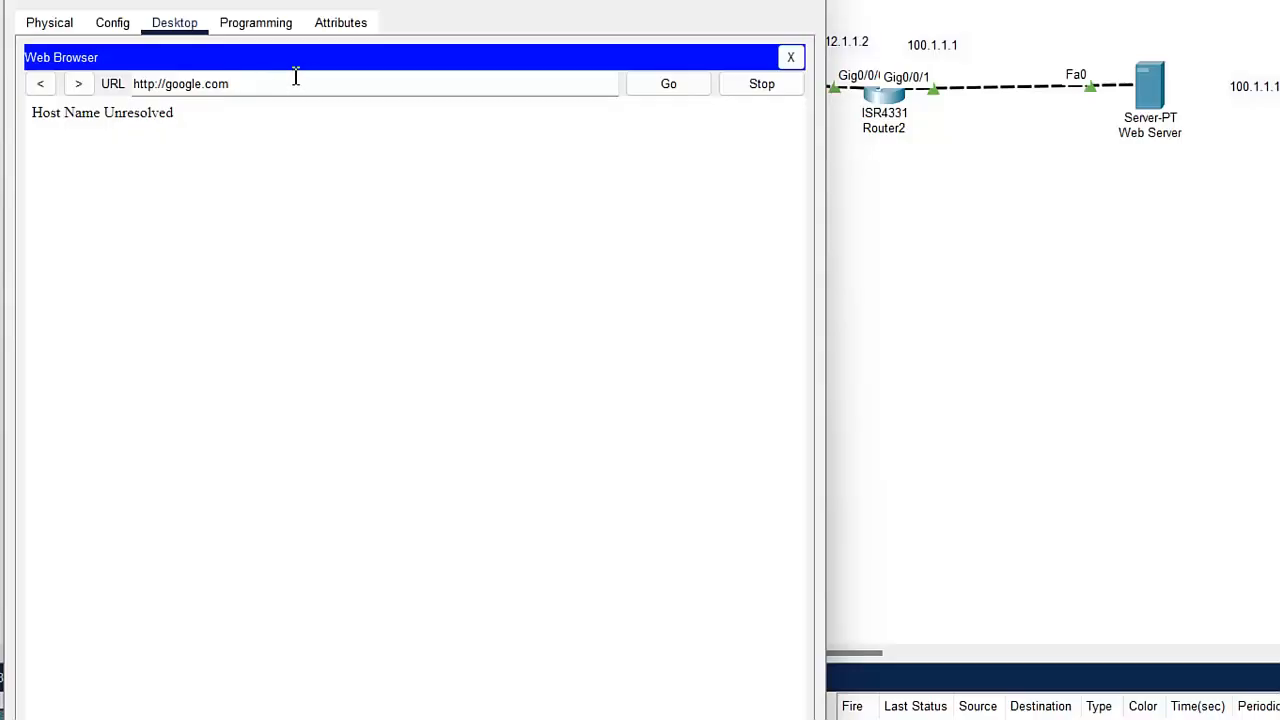
click(686, 88)
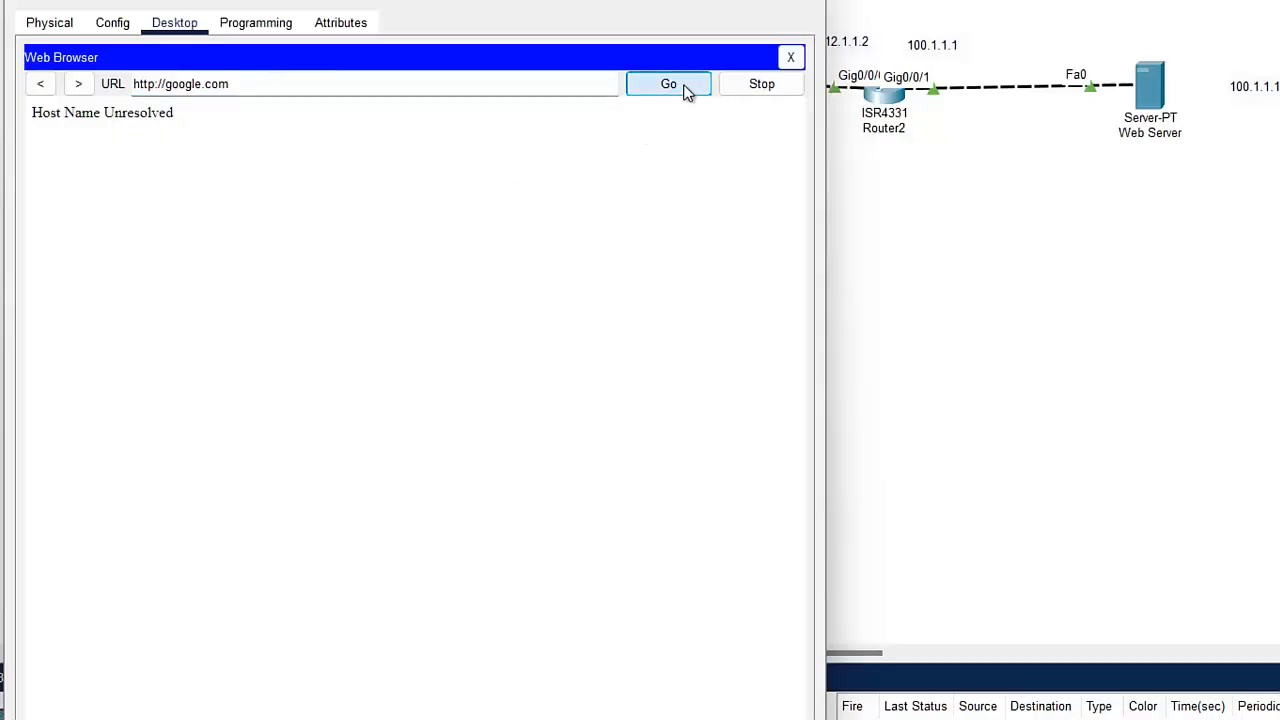
click(748, 84)
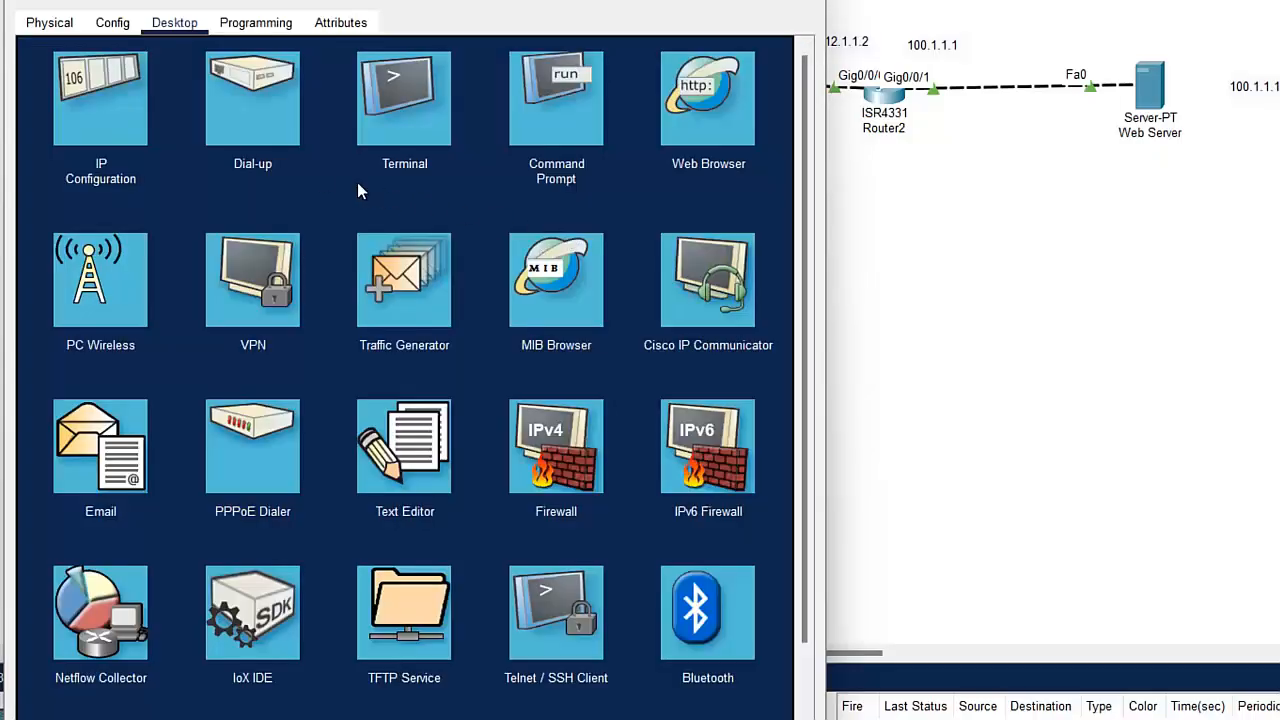
Set PC0's DNS server address to 192.168.1.10 in its IP configuration and close the configuration
click(125, 102)
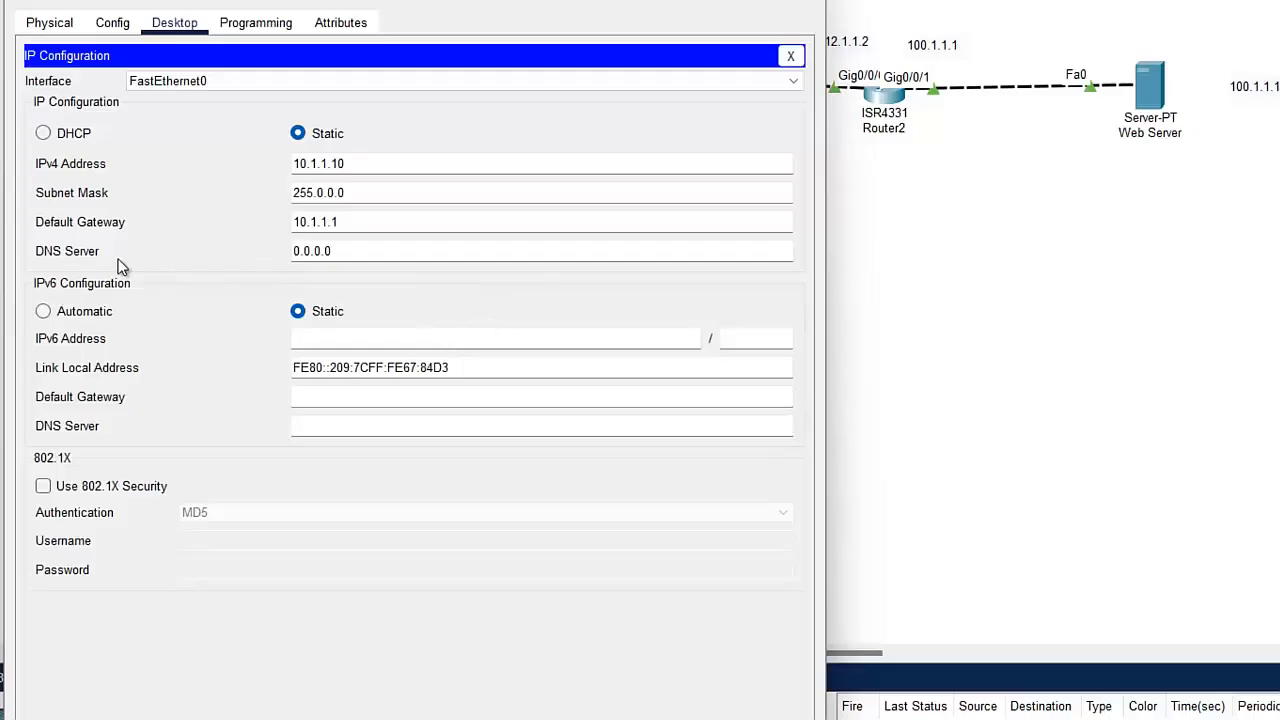
double_click(349, 251)
triple_click(349, 251)
text(192.168.1.10)
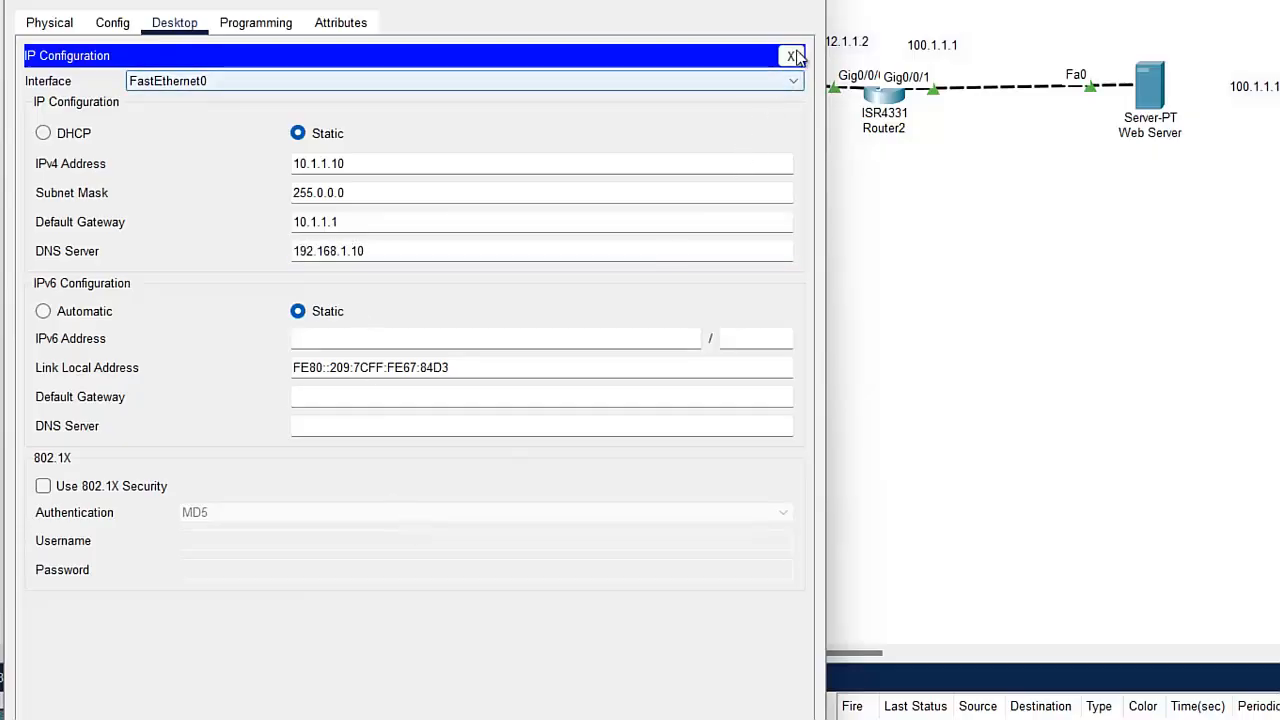
click(790, 56)
Move PC0's window clear of the topology, load google.com in its Web Browser, and highlight the page text
drag(630, 2, 1275, 45)
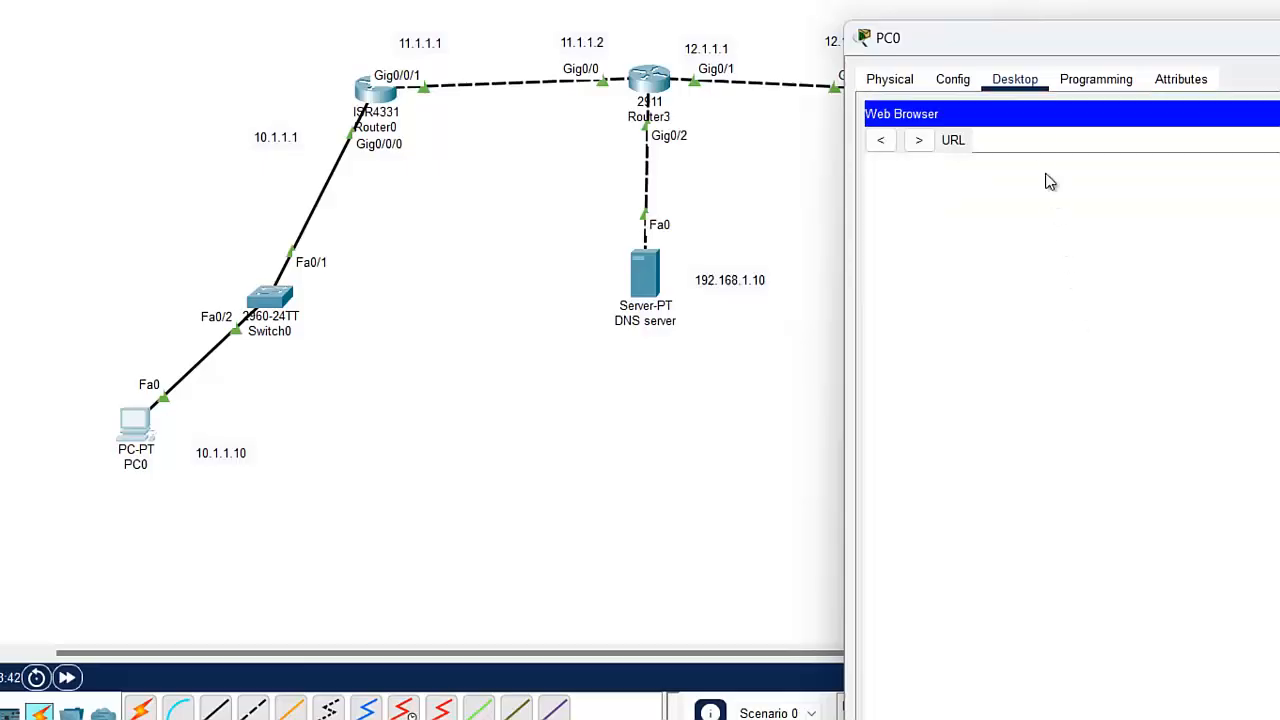
click(1041, 140)
text(google.com)
key(Return)
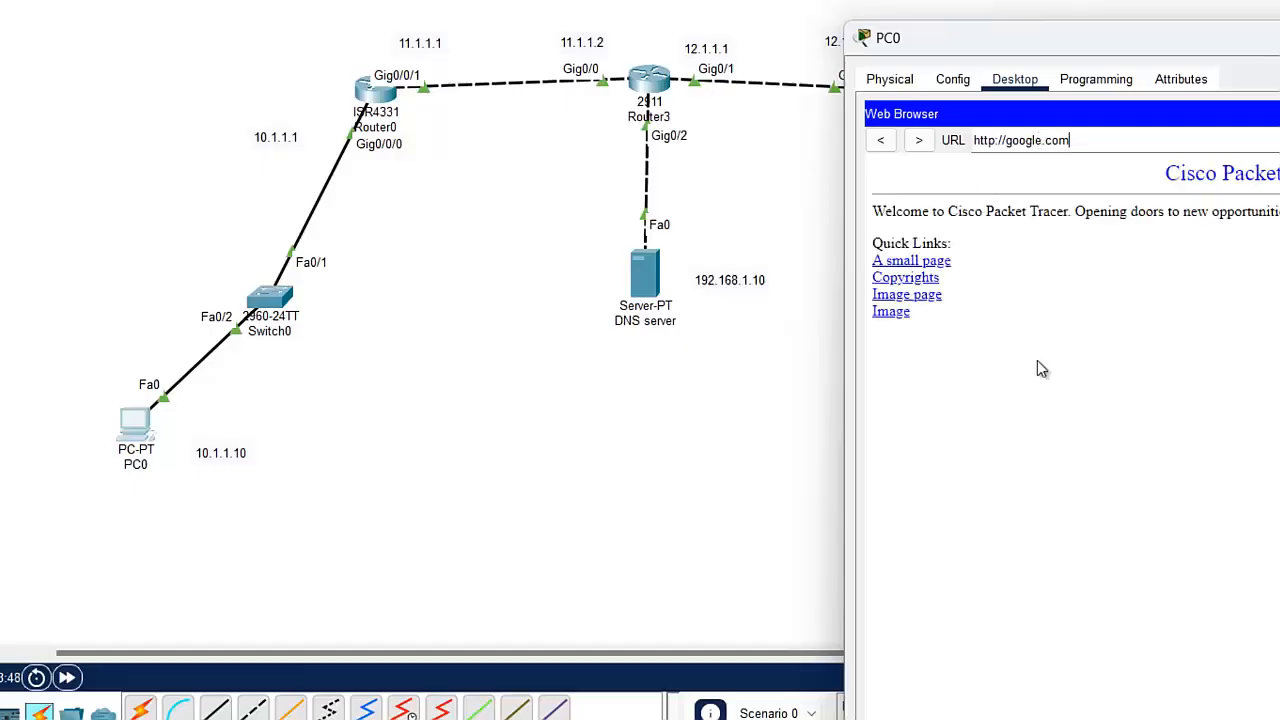
drag(909, 320, 866, 212)
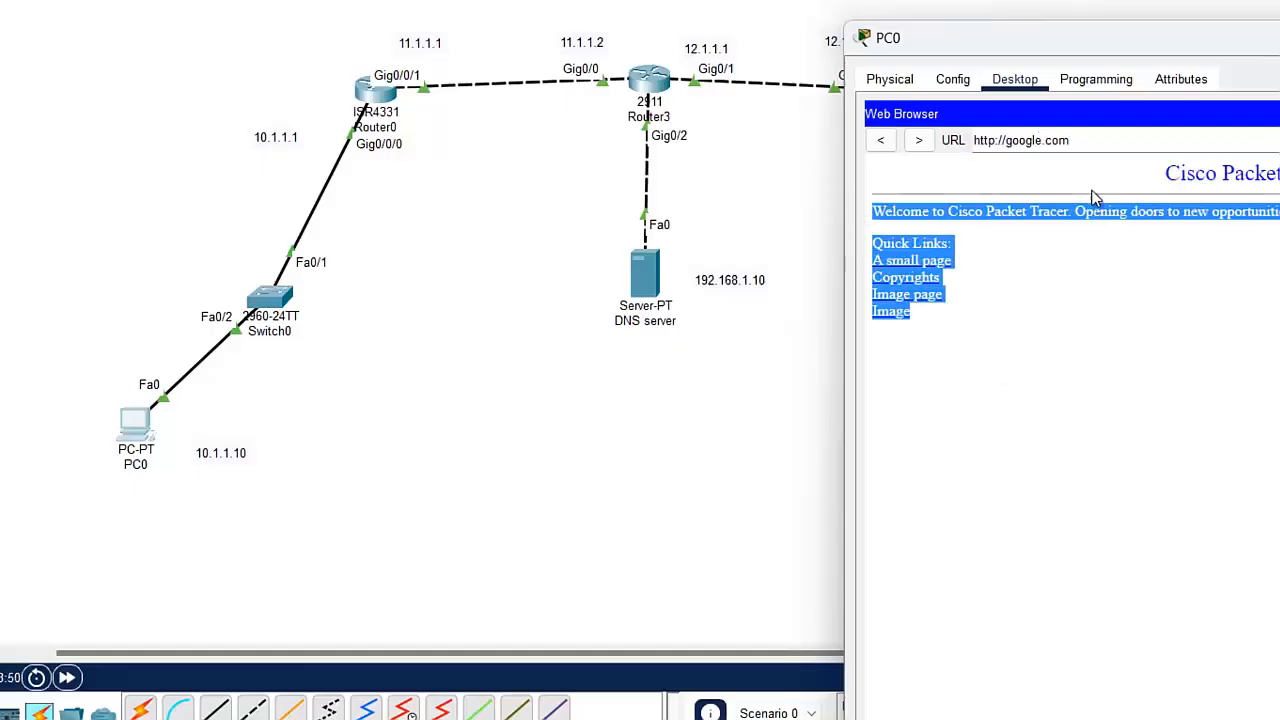
click(1083, 140)
Move PC0's window aside, reopen the DNS server's DNS service, and select the google.com record and its name
drag(1100, 38, 918, 183)
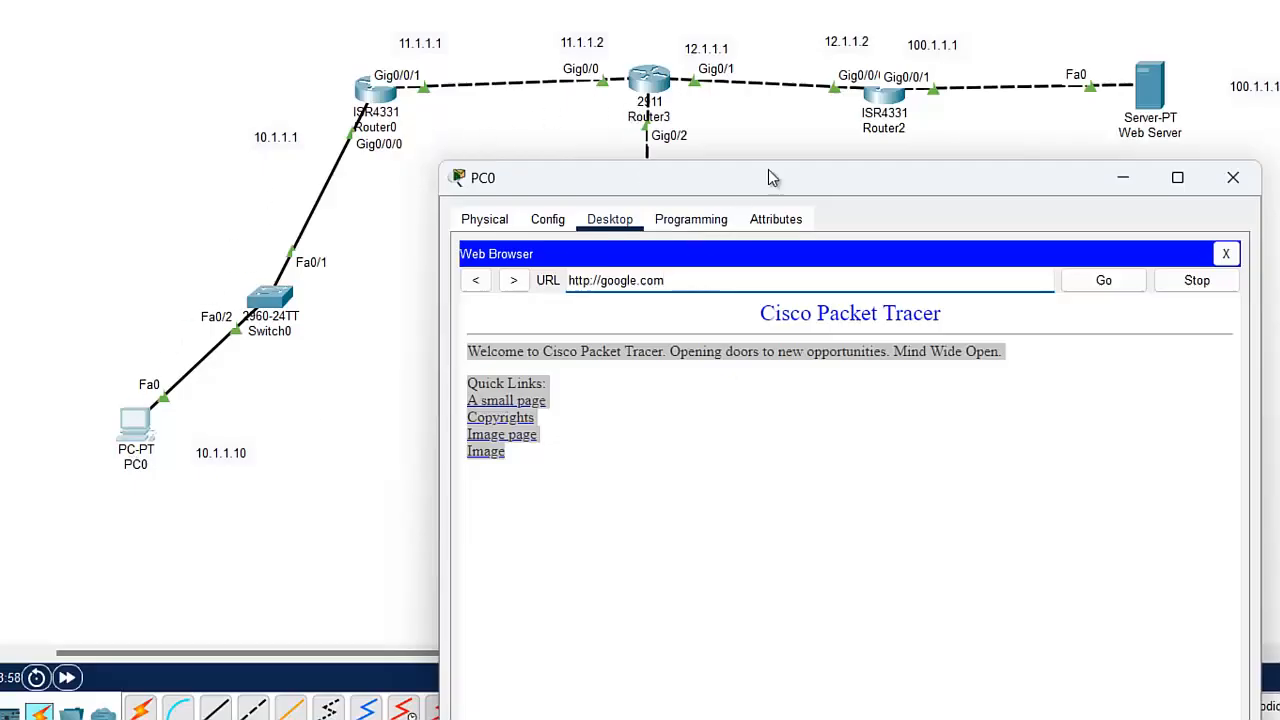
drag(806, 190, 1279, 120)
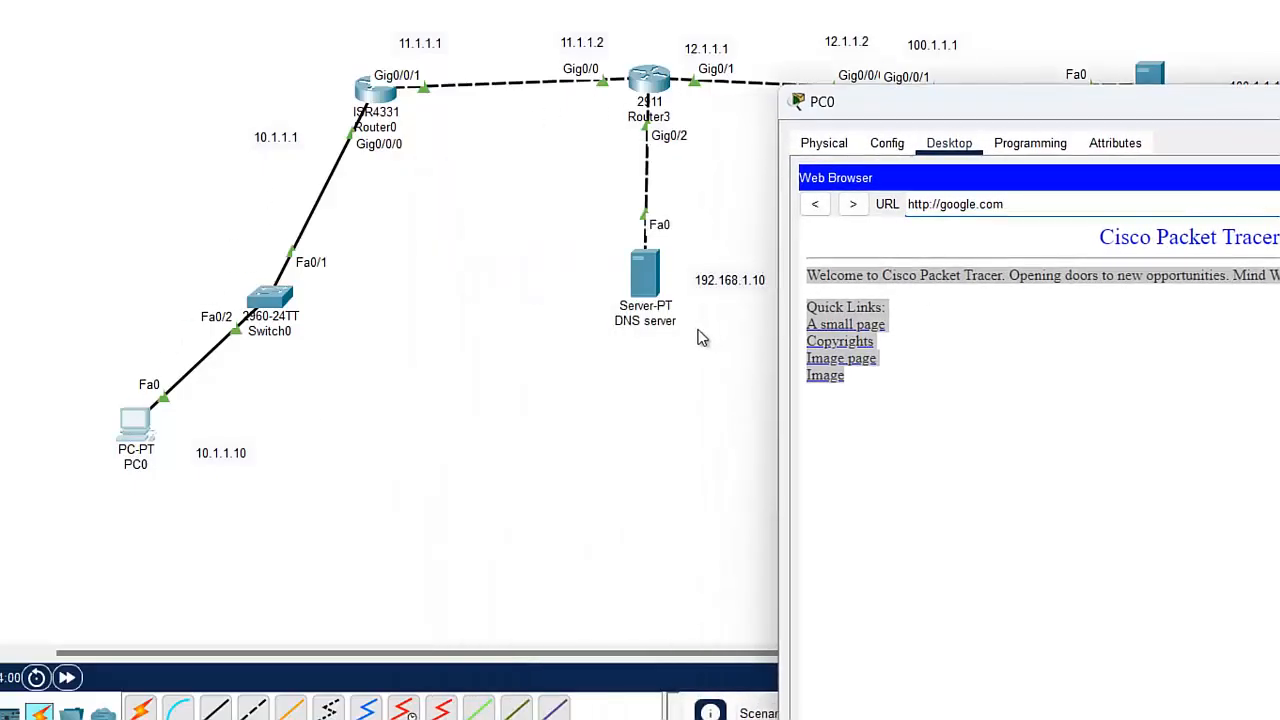
click(651, 292)
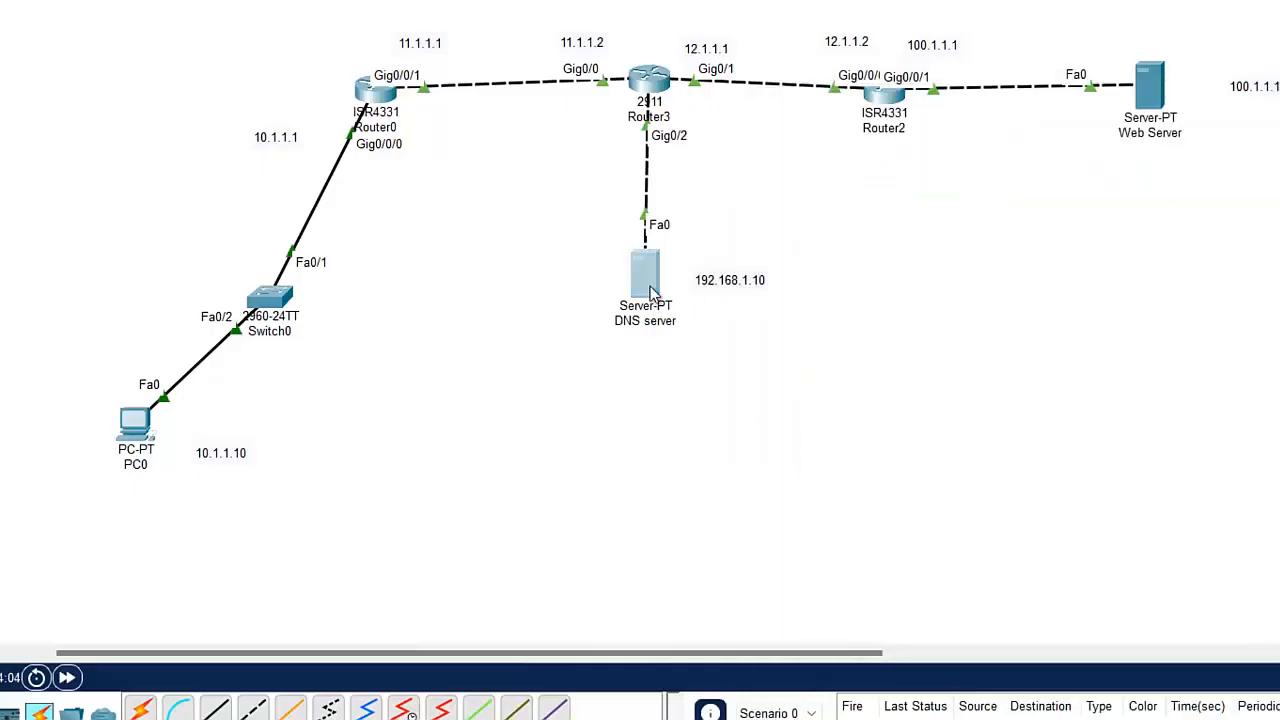
click(845, 280)
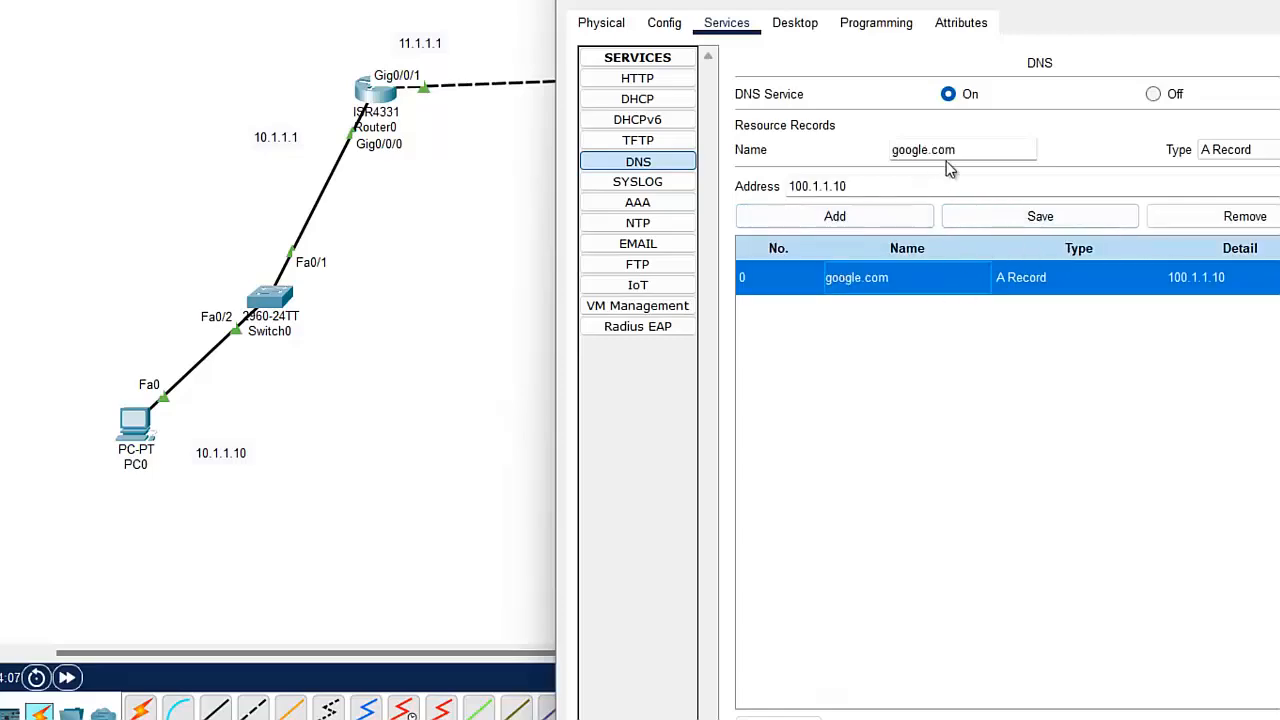
drag(958, 150, 843, 153)
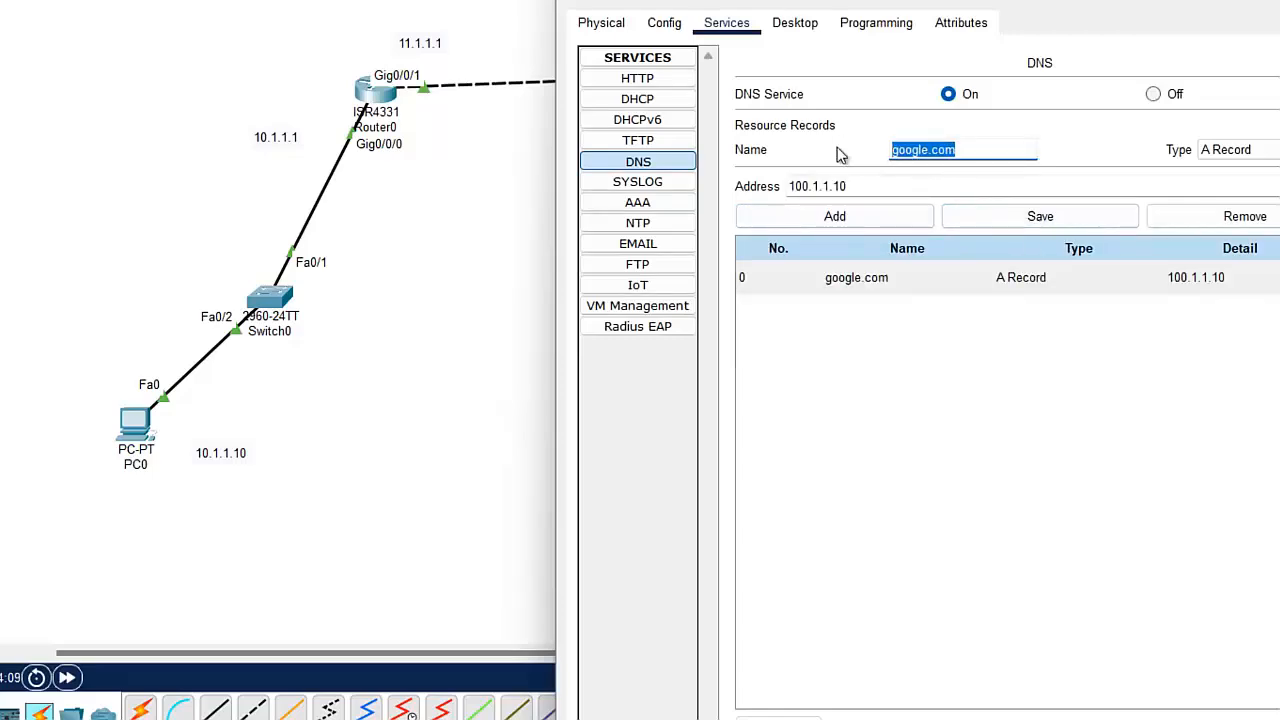
Rename the DNS server's google.com A record to vijay.com and save the record
text(vijay.)
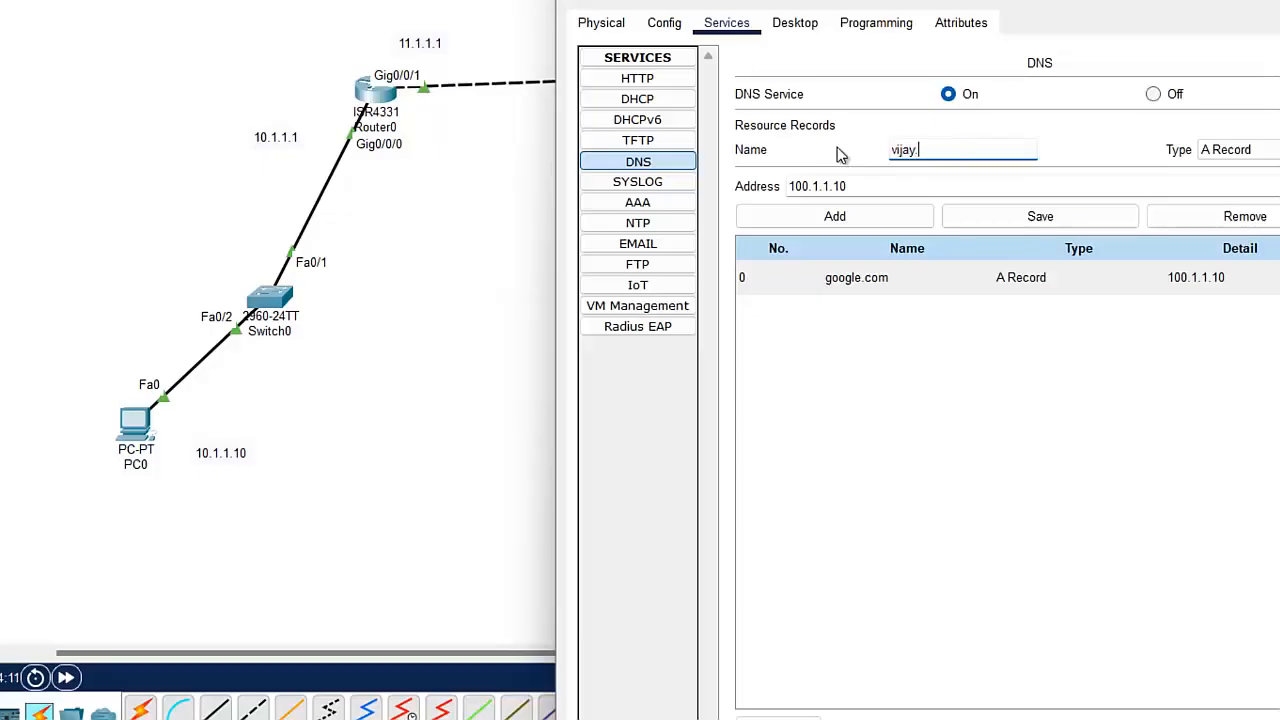
text(com)
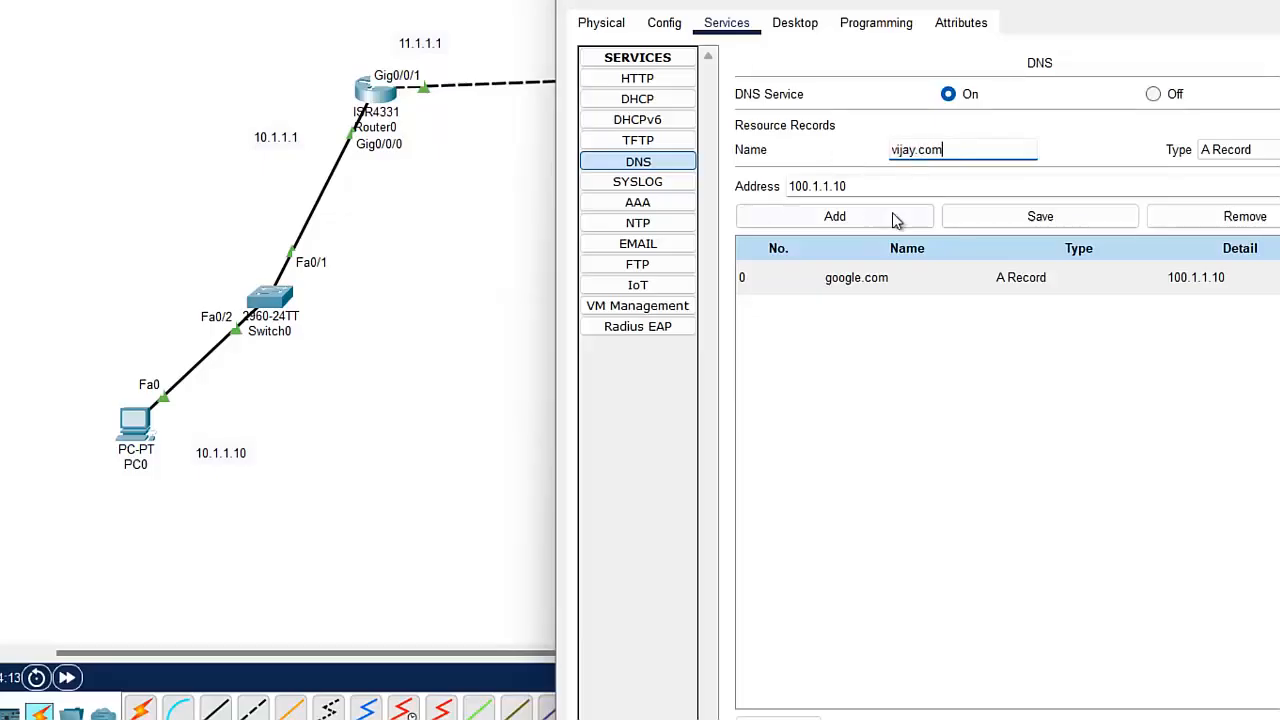
click(1037, 215)
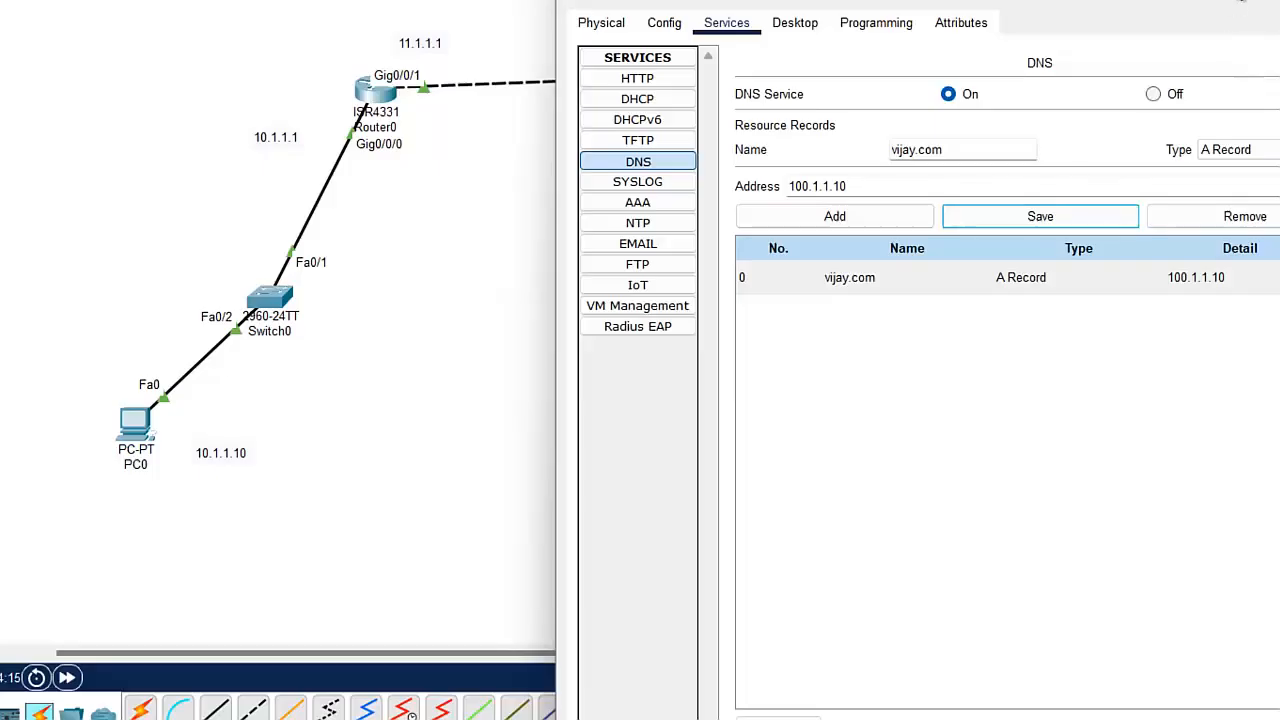
Reload google.com in PC0's Web Browser to test the old domain name
click(155, 437)
click(1031, 203)
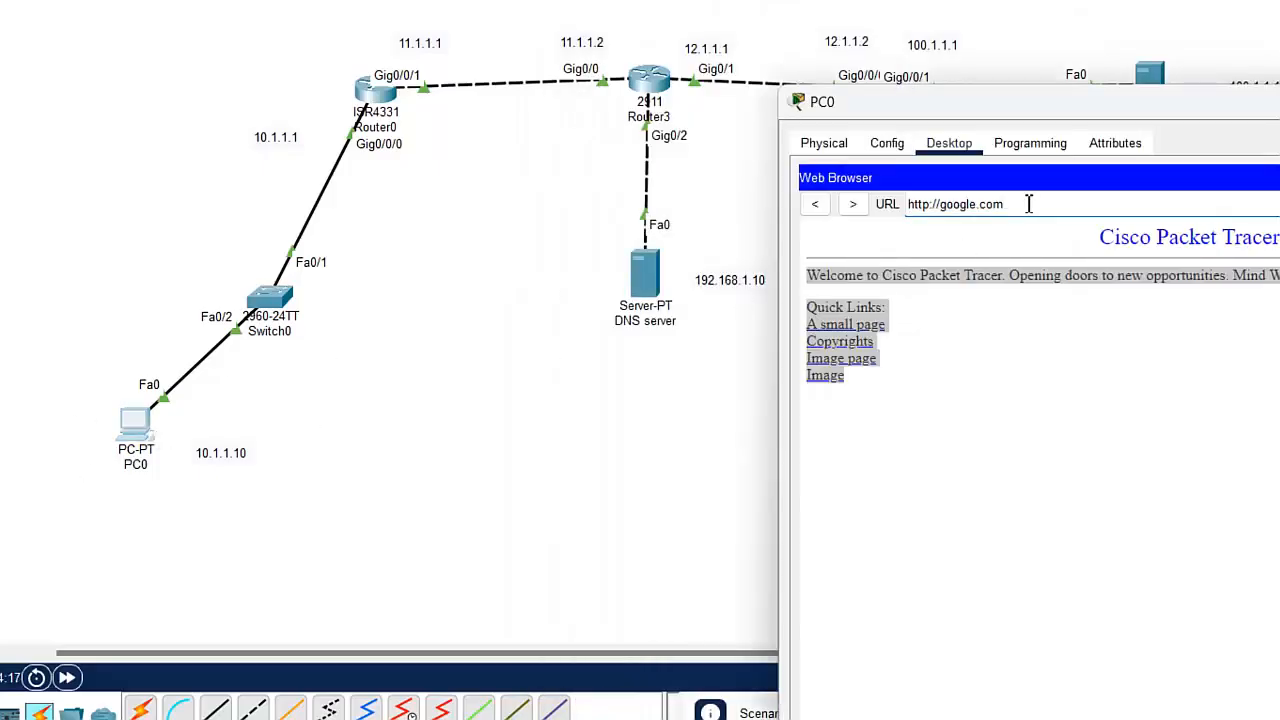
key(Return)
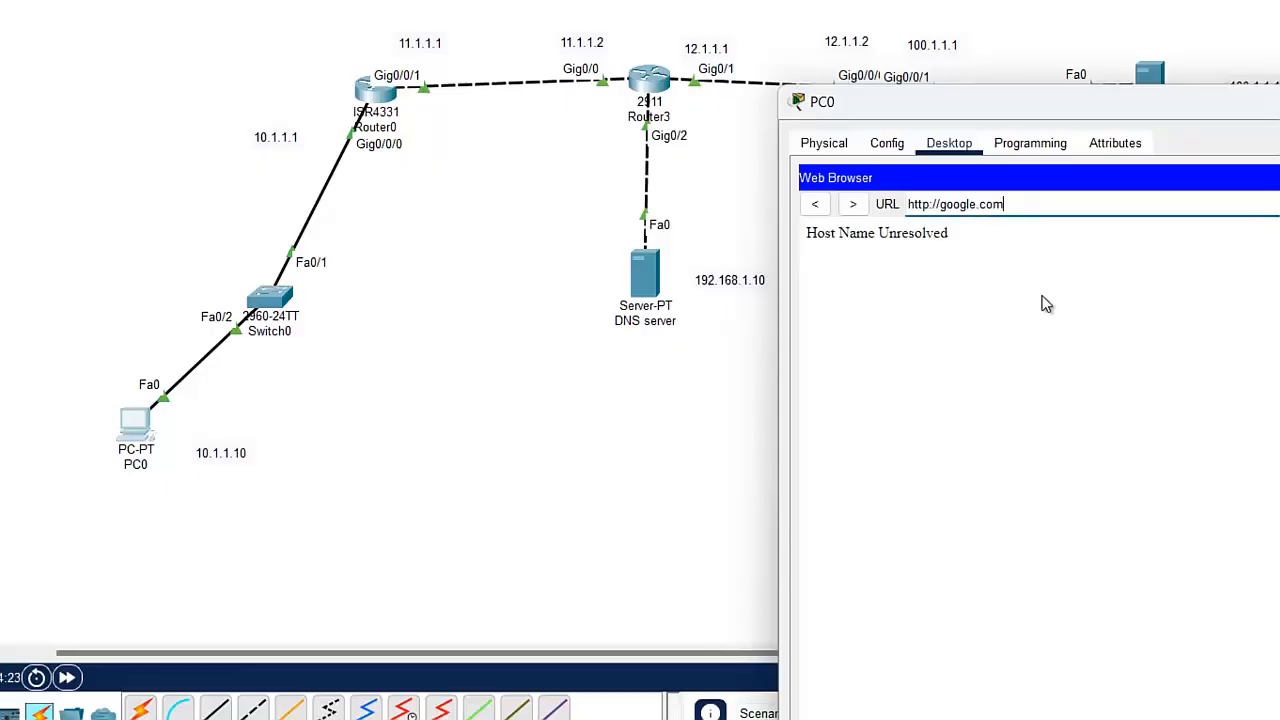
Check the vijay.com record in the DNS server's DNS service and close the server's window
click(645, 275)
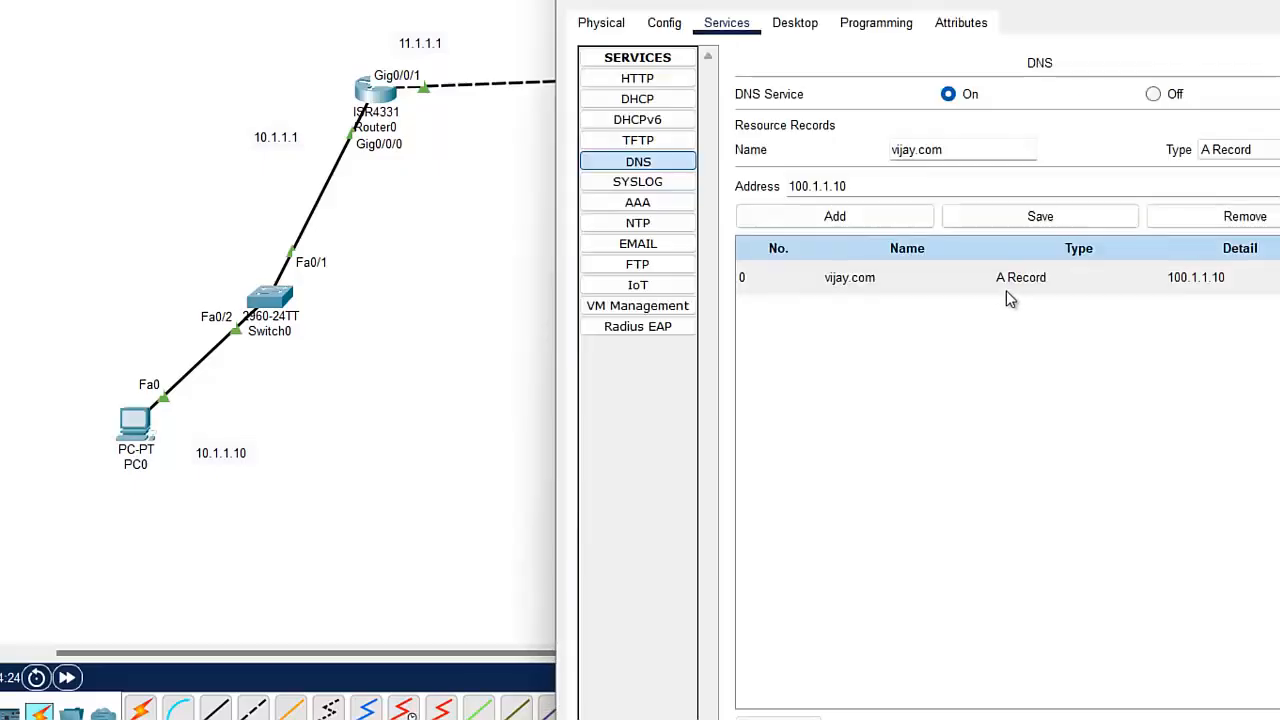
click(861, 288)
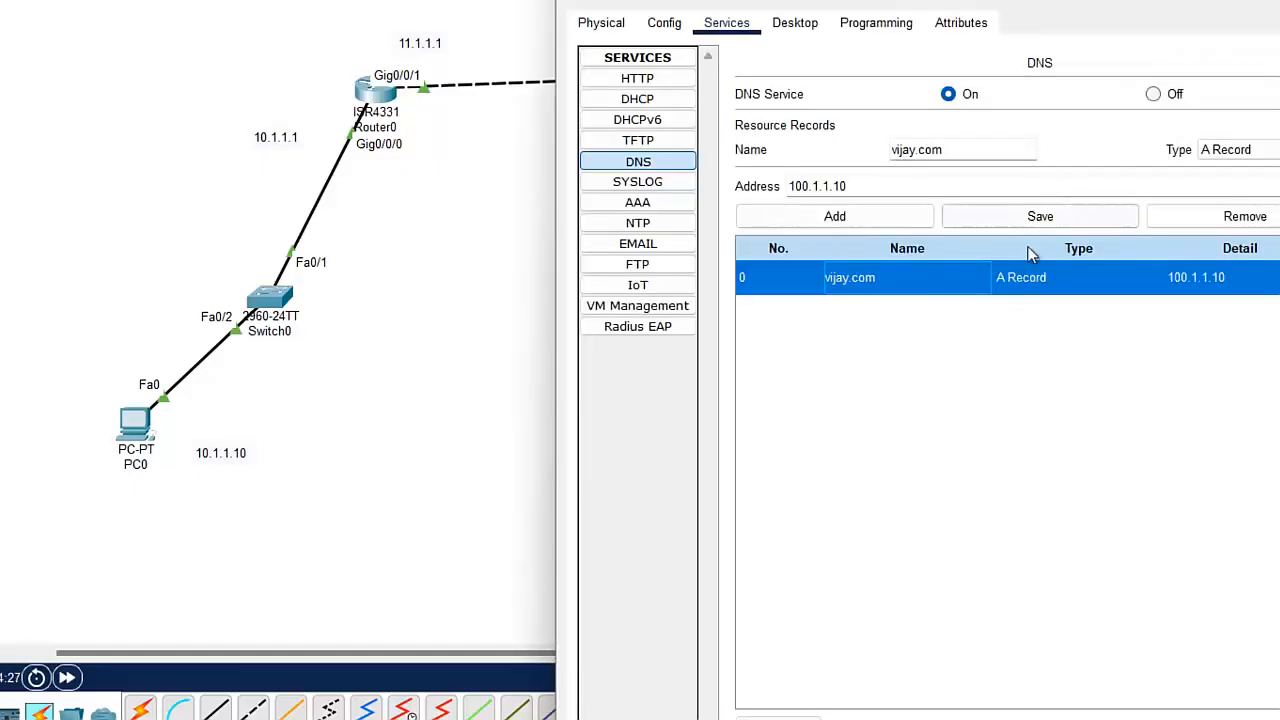
click(1250, 8)
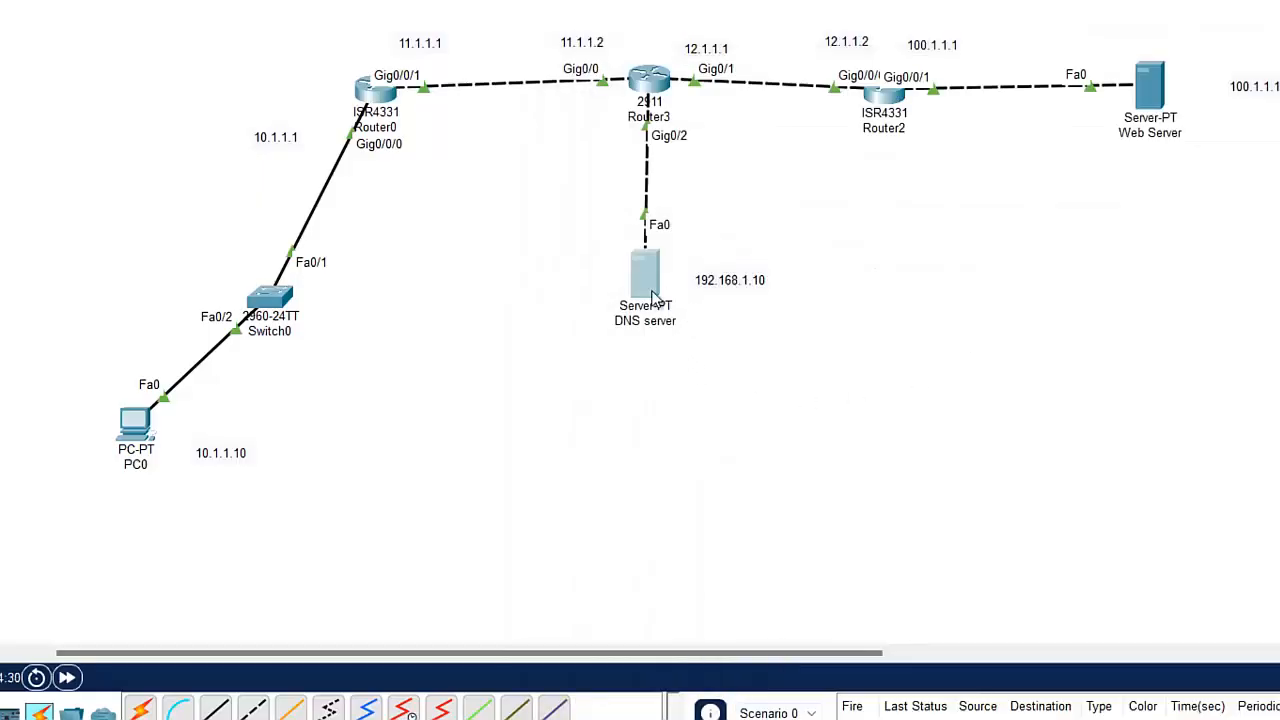
Move PC0's window clear of the web server and load vijay.com in its Web Browser
mouse_move(652, 297)
click(135, 424)
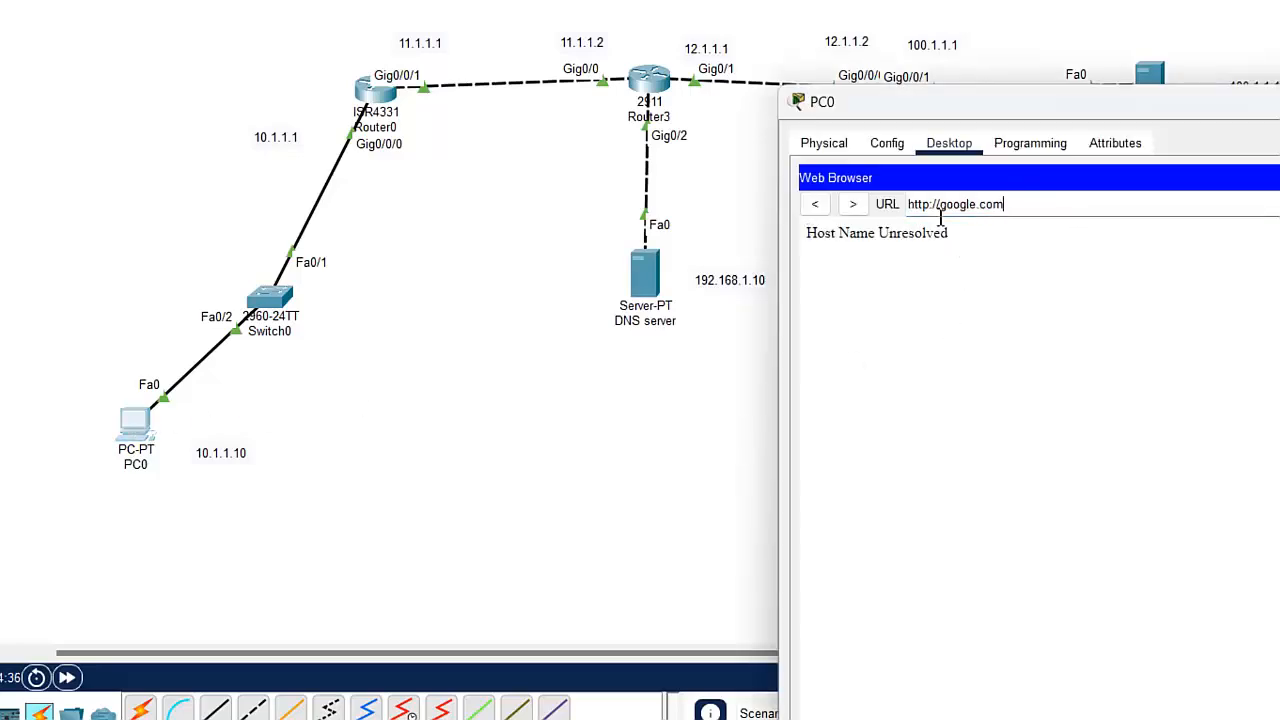
drag(1037, 213, 836, 208)
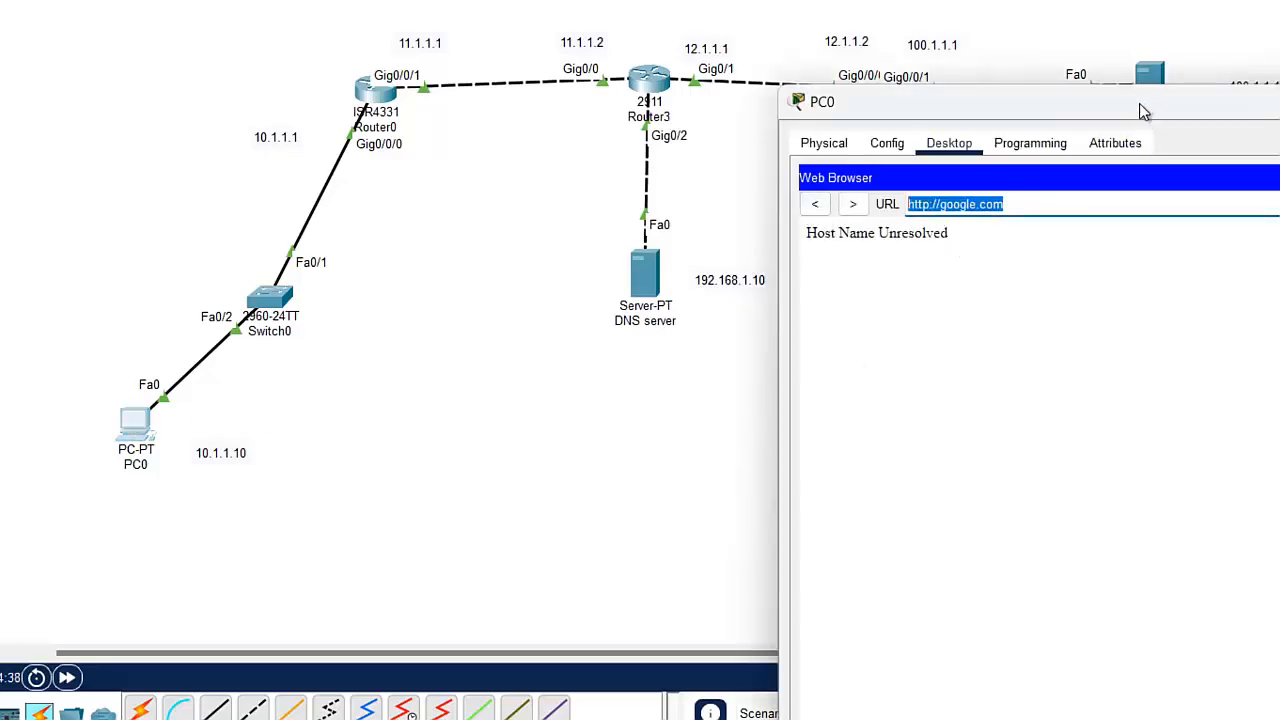
drag(1140, 108, 1115, 183)
text(1)
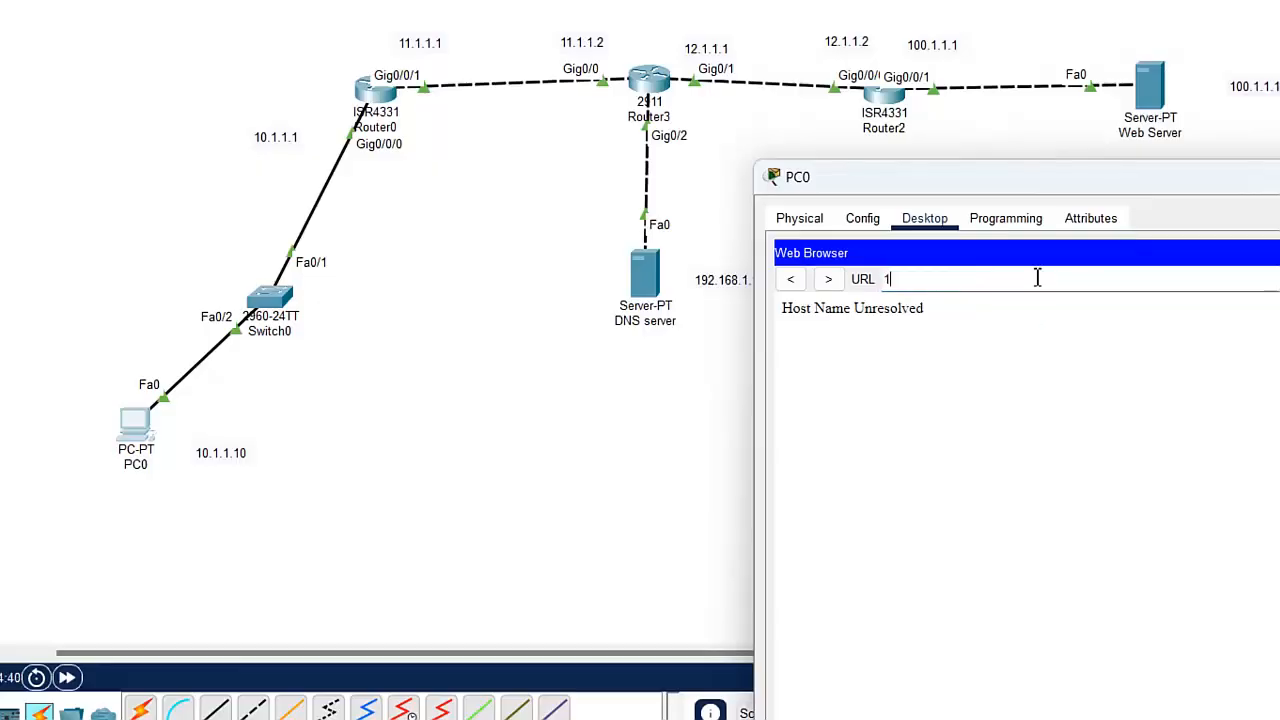
text(ijay.com)
key(Return)
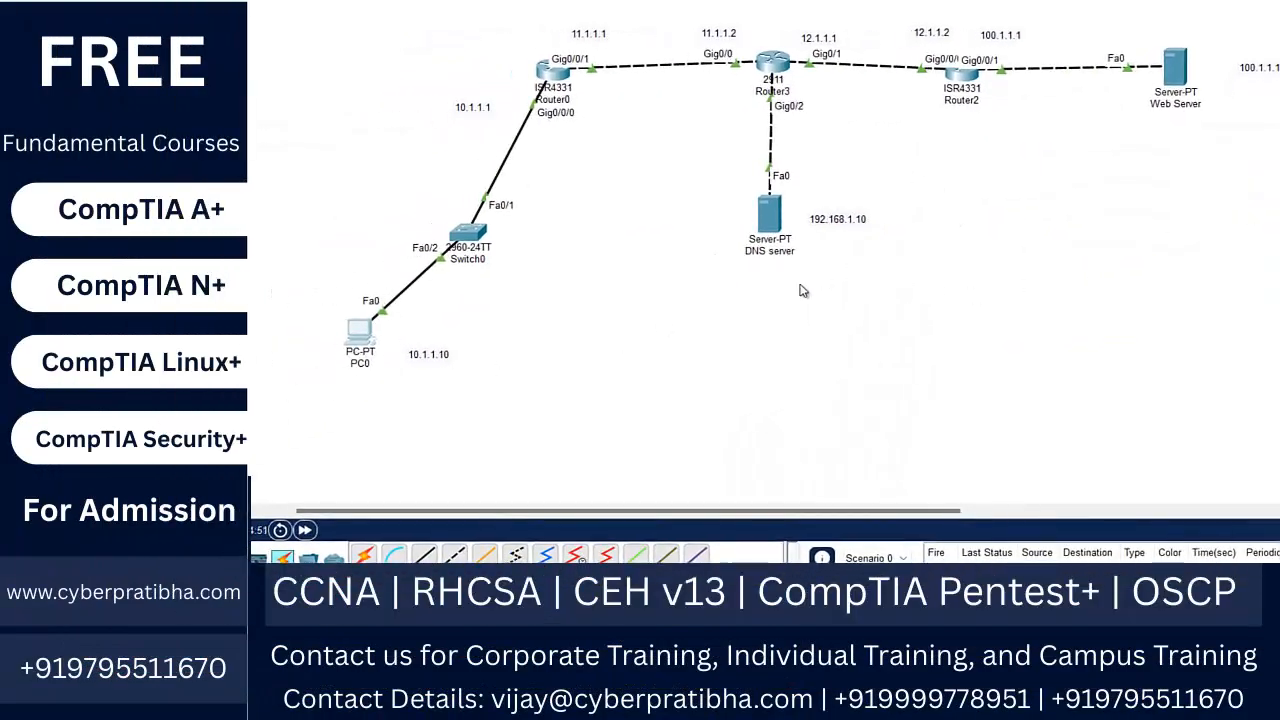
Close PC0's Web Browser, set its DNS server address to 192.168.1.1 in the IP configuration, and close the configuration
mouse_move(762, 226)
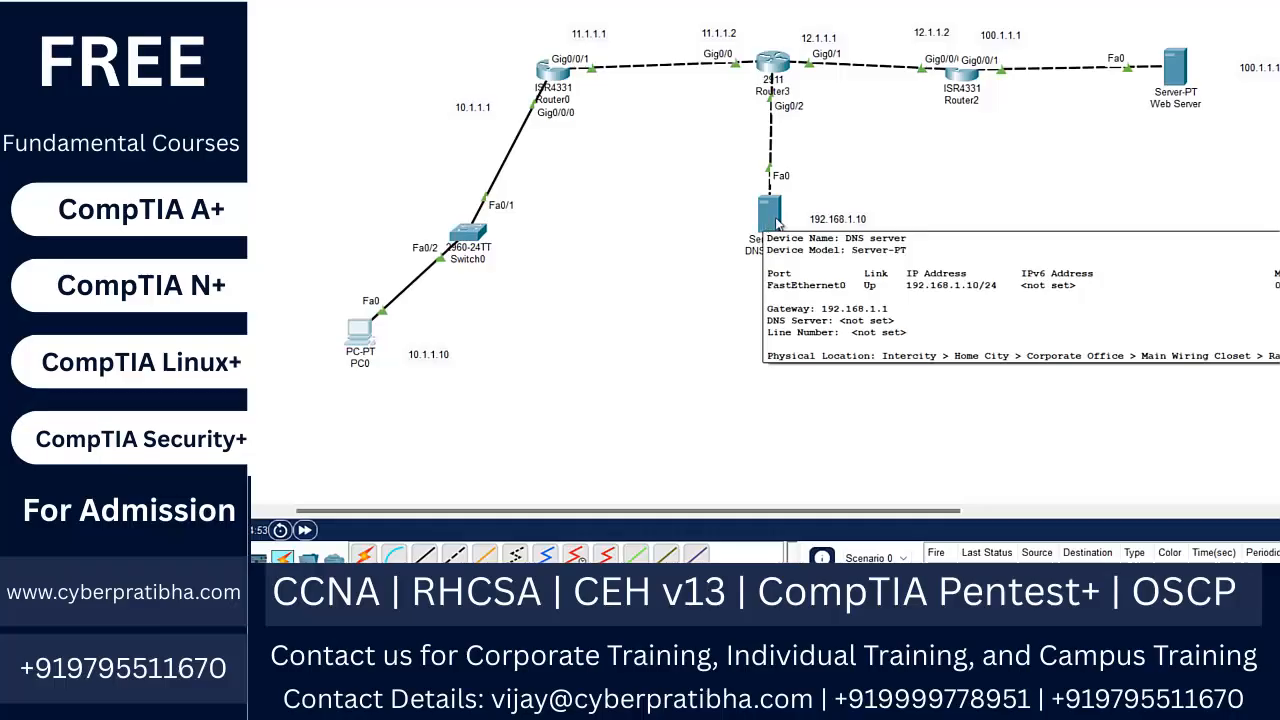
click(362, 335)
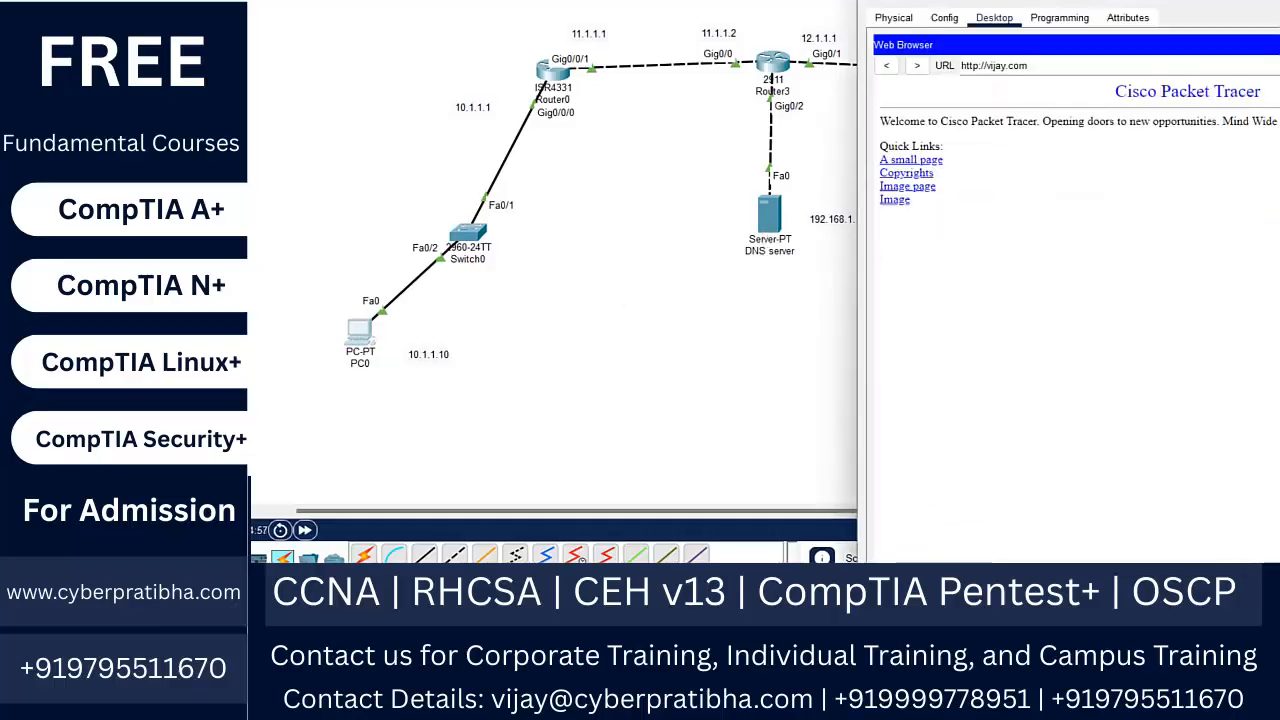
click(1272, 44)
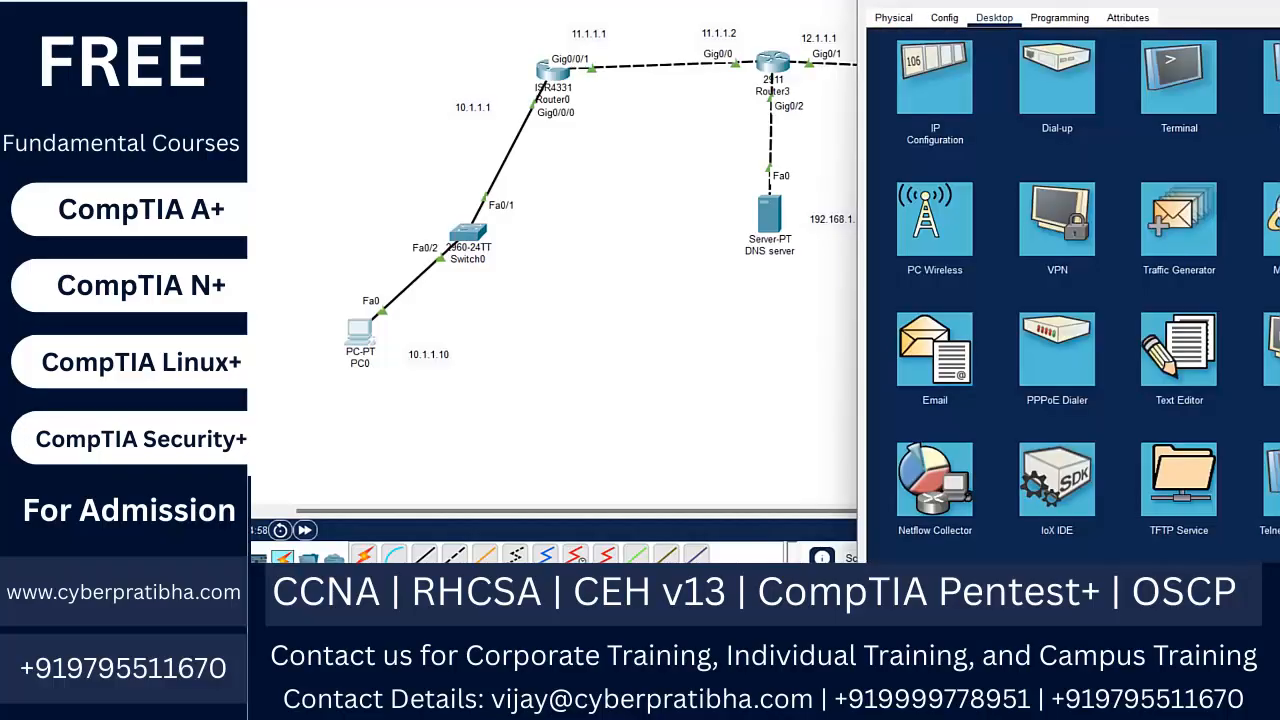
click(935, 80)
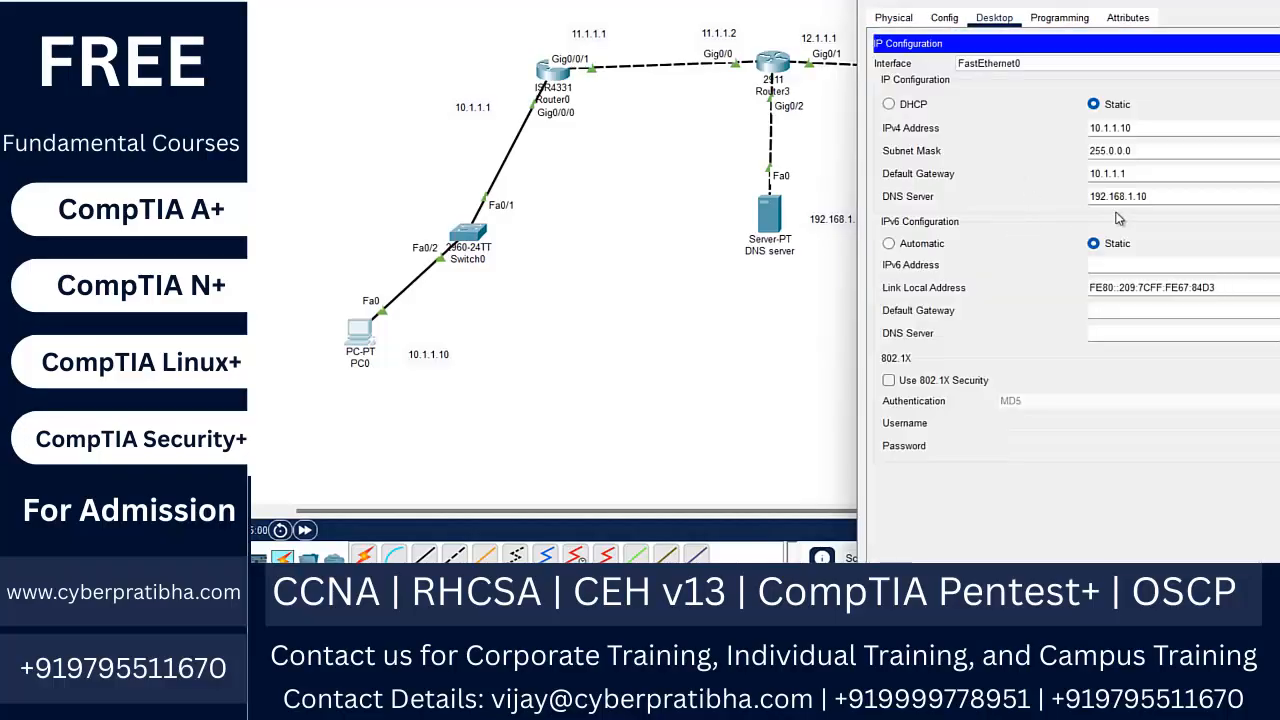
triple_click(1172, 197)
click(1172, 197)
key(BackSpace)
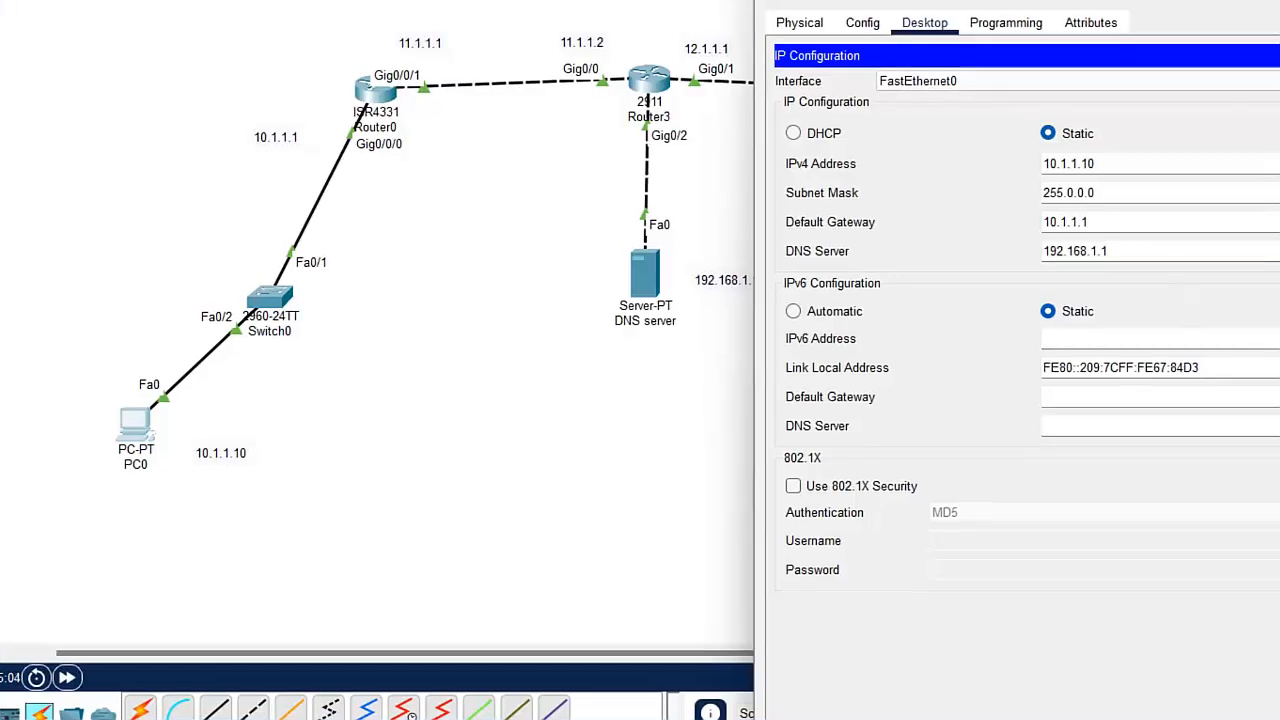
click(674, 246)
click(142, 428)
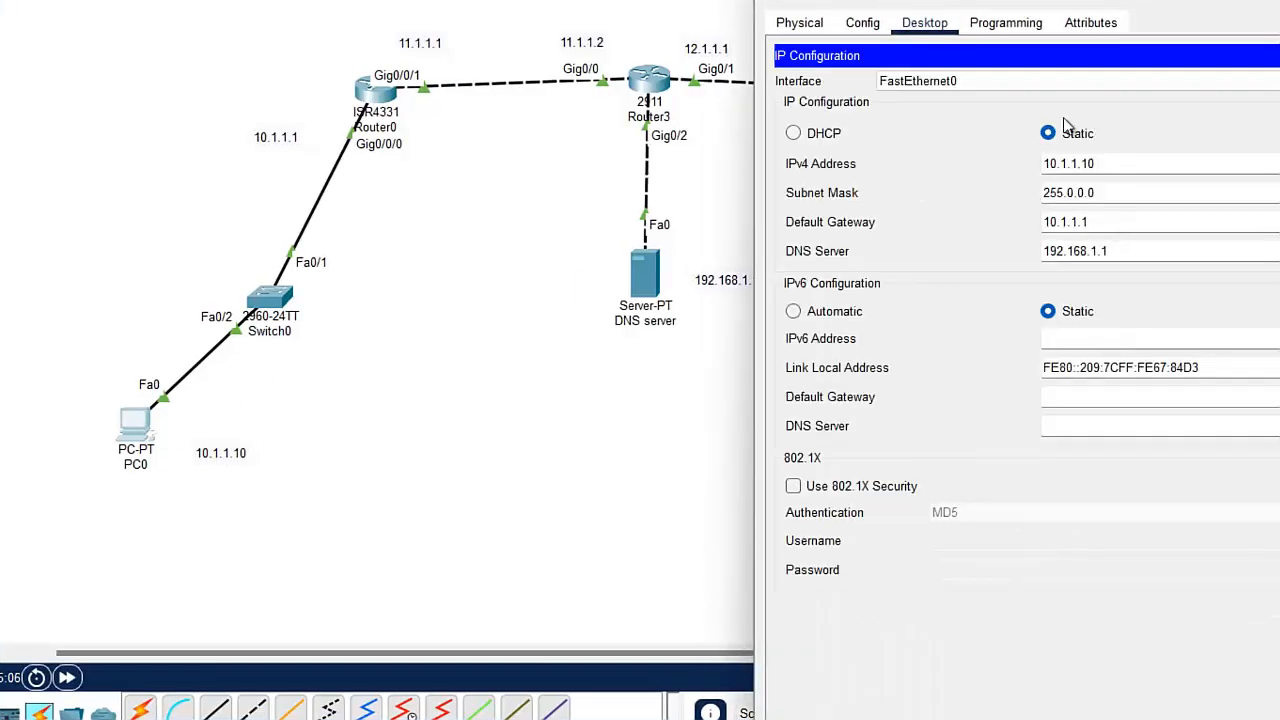
click(1272, 55)
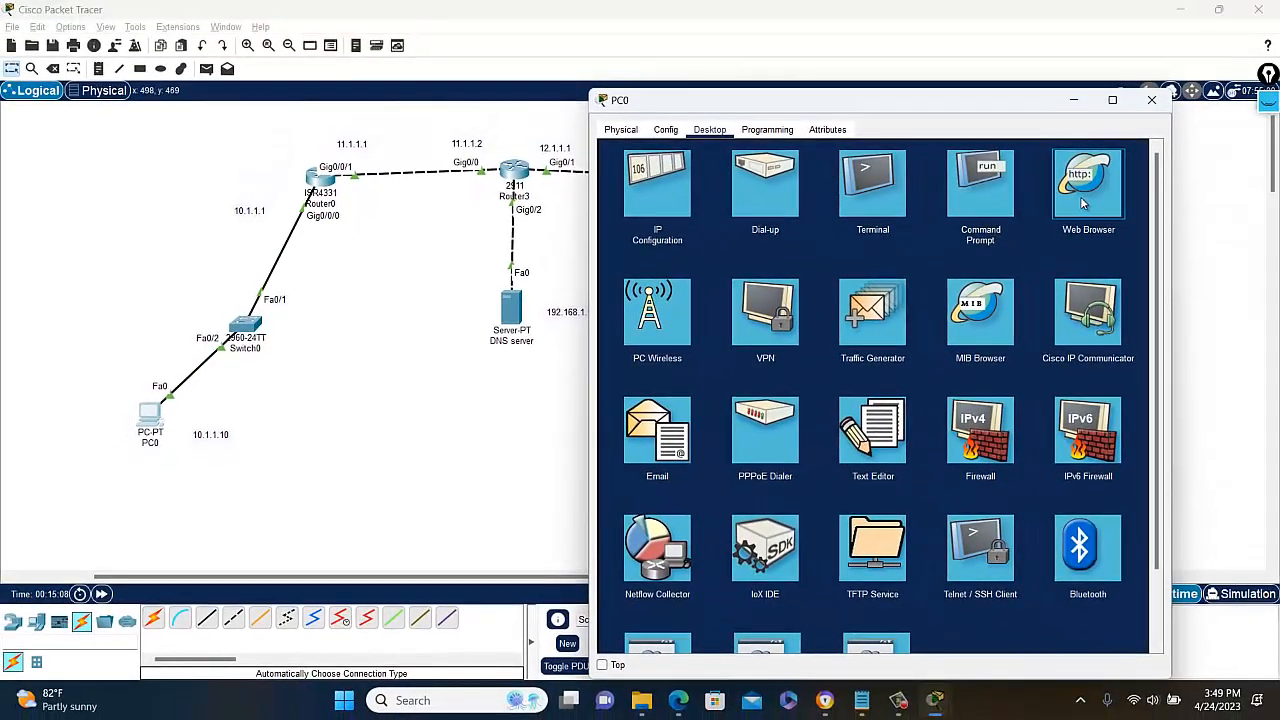
Try loading vijay.com in PC0's Web Browser with the changed DNS server address
click(1081, 203)
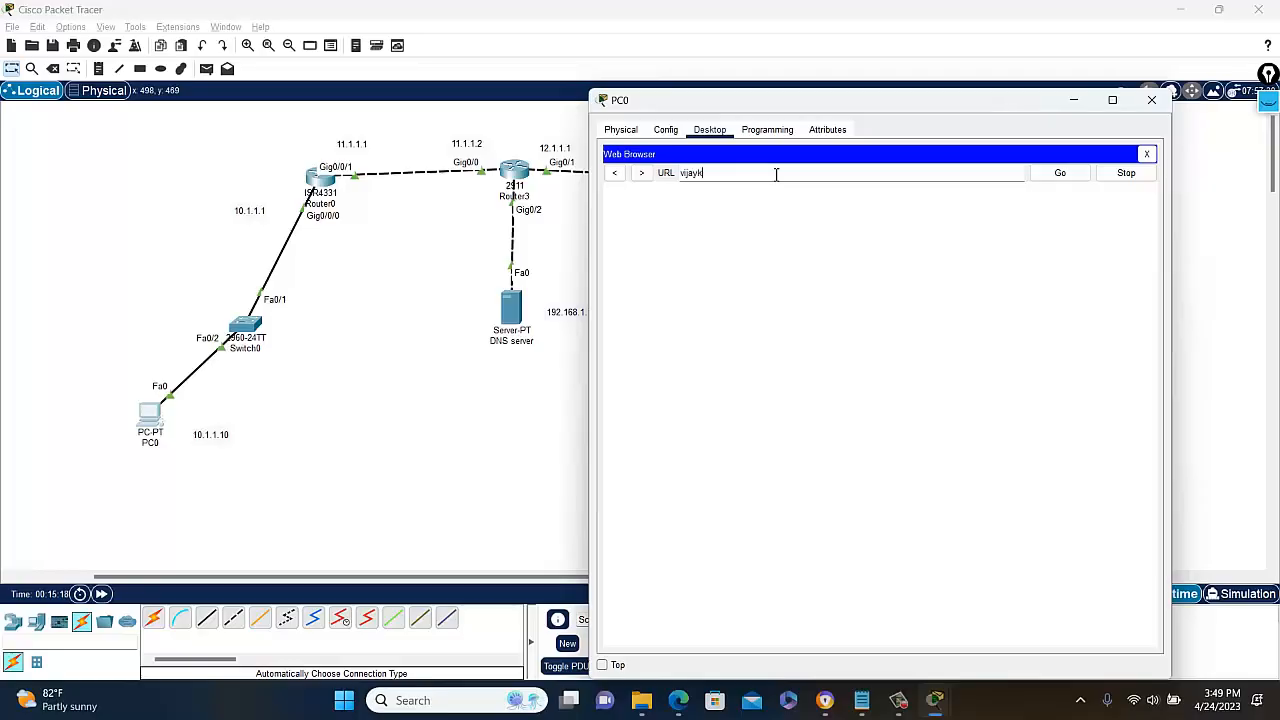
text(vijay.com)
key(Return)
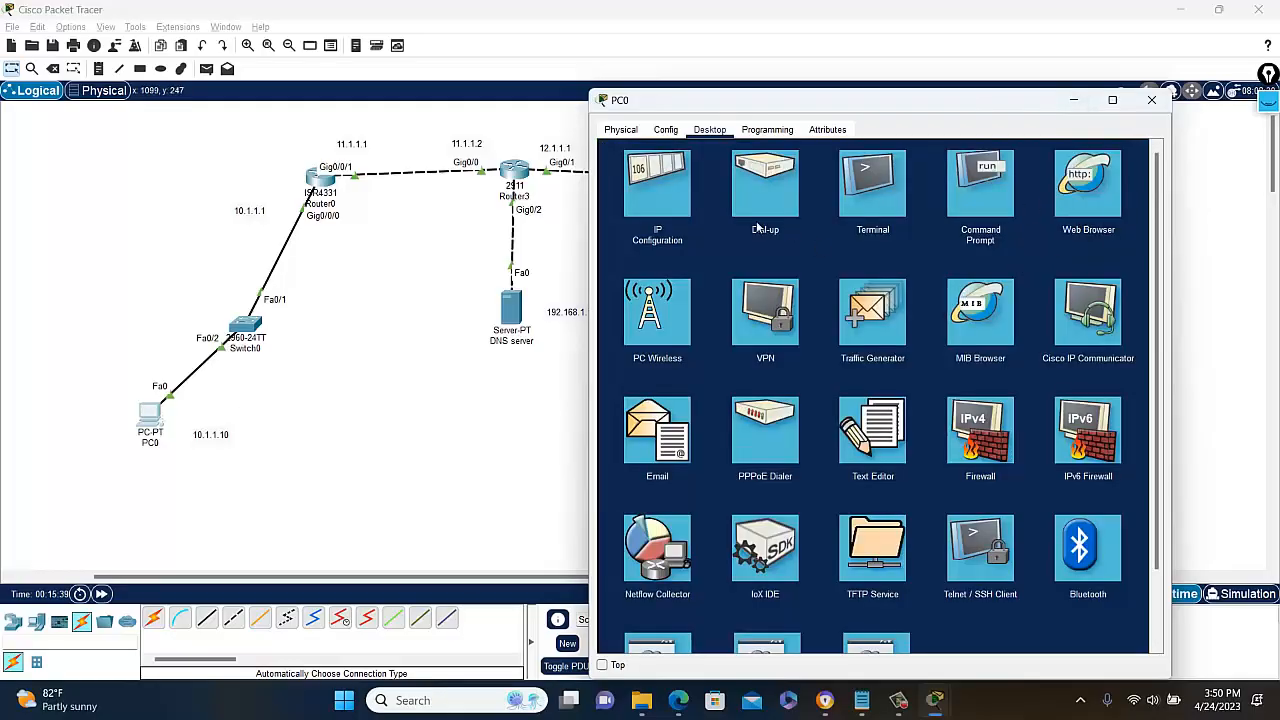
Reopen PC0's IP configuration
click(663, 196)
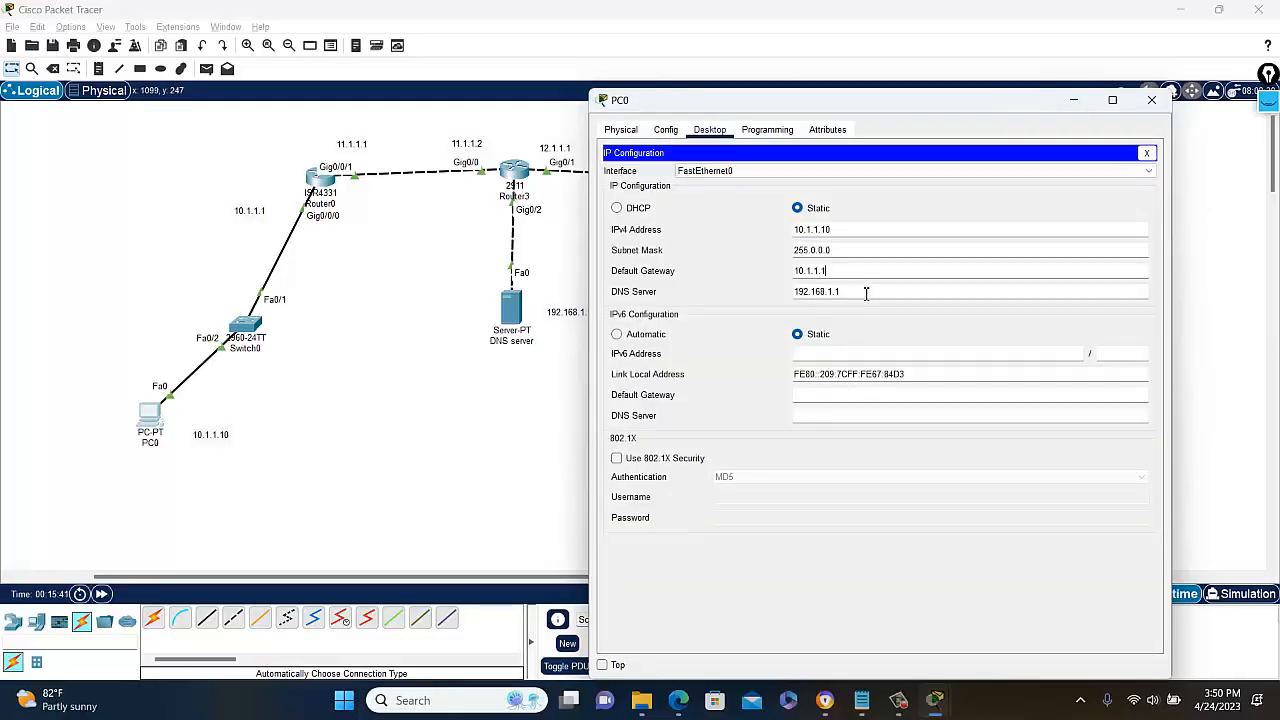